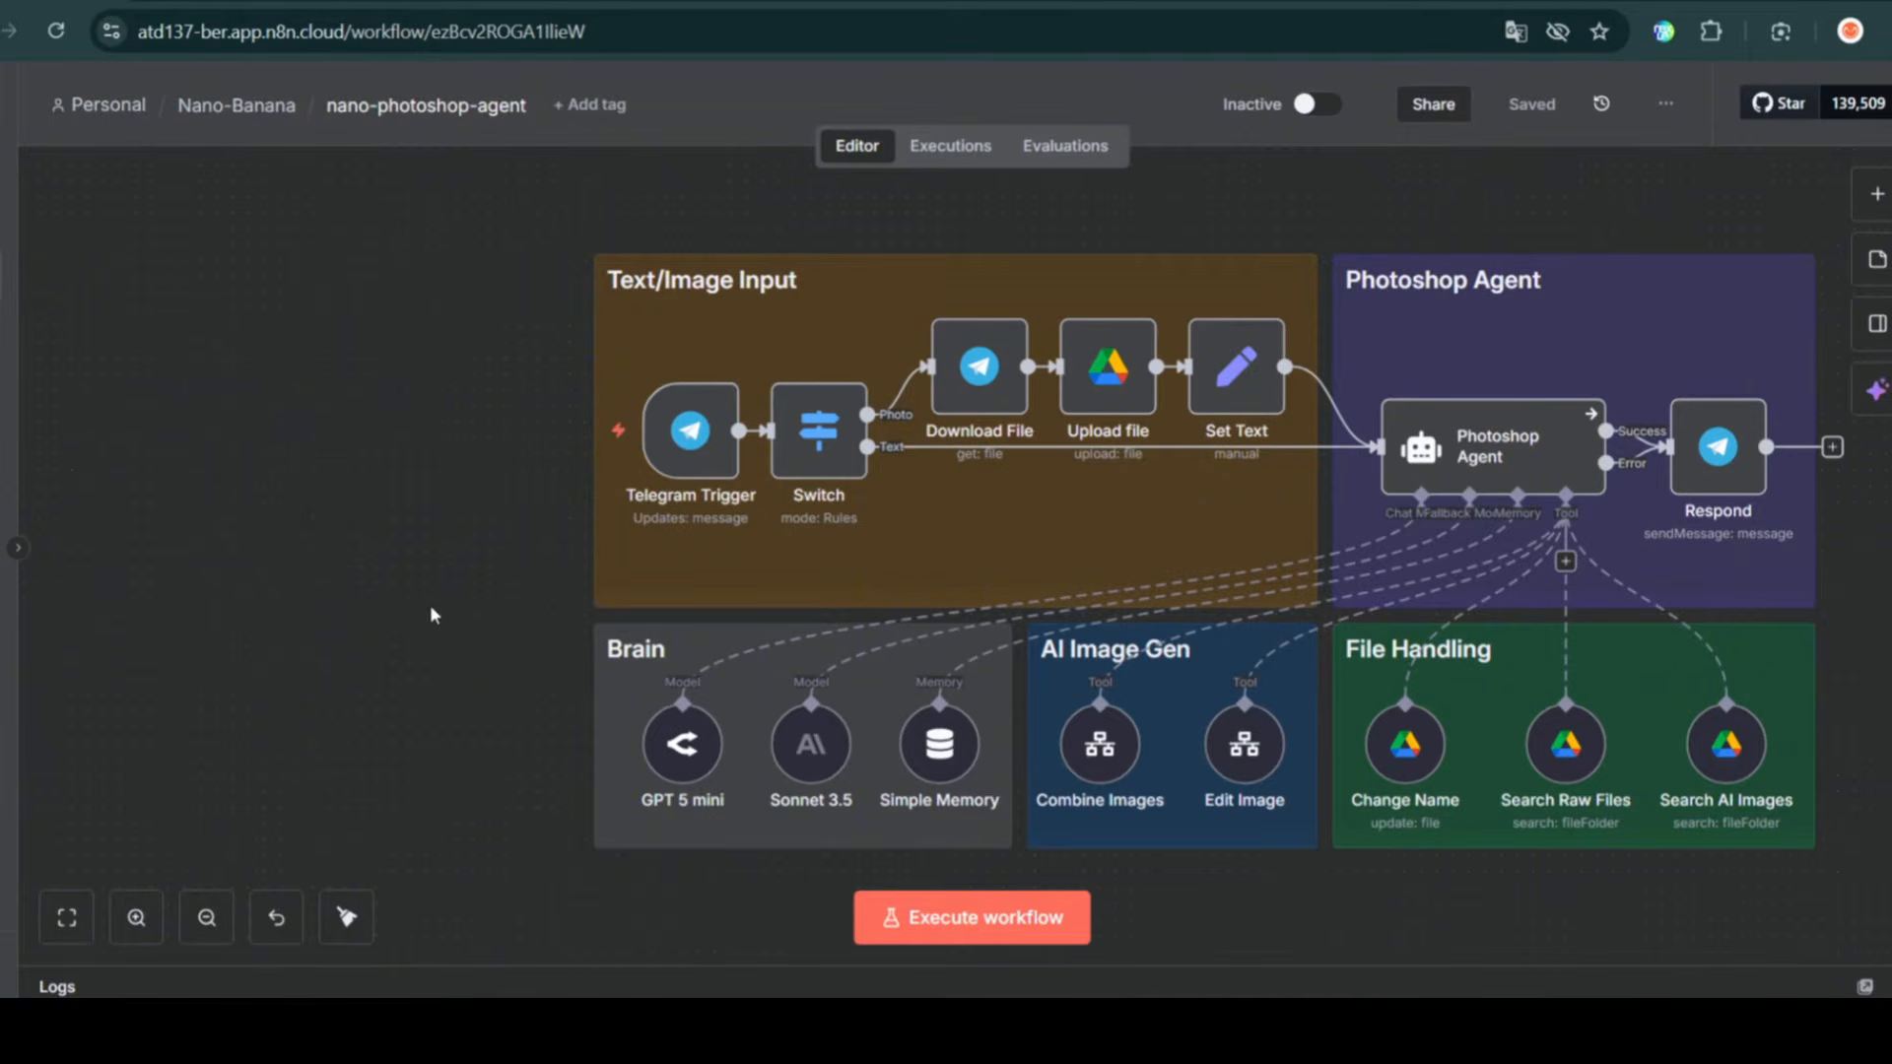
pyautogui.moveTo(388, 632); pyautogui.dragTo(400, 619)
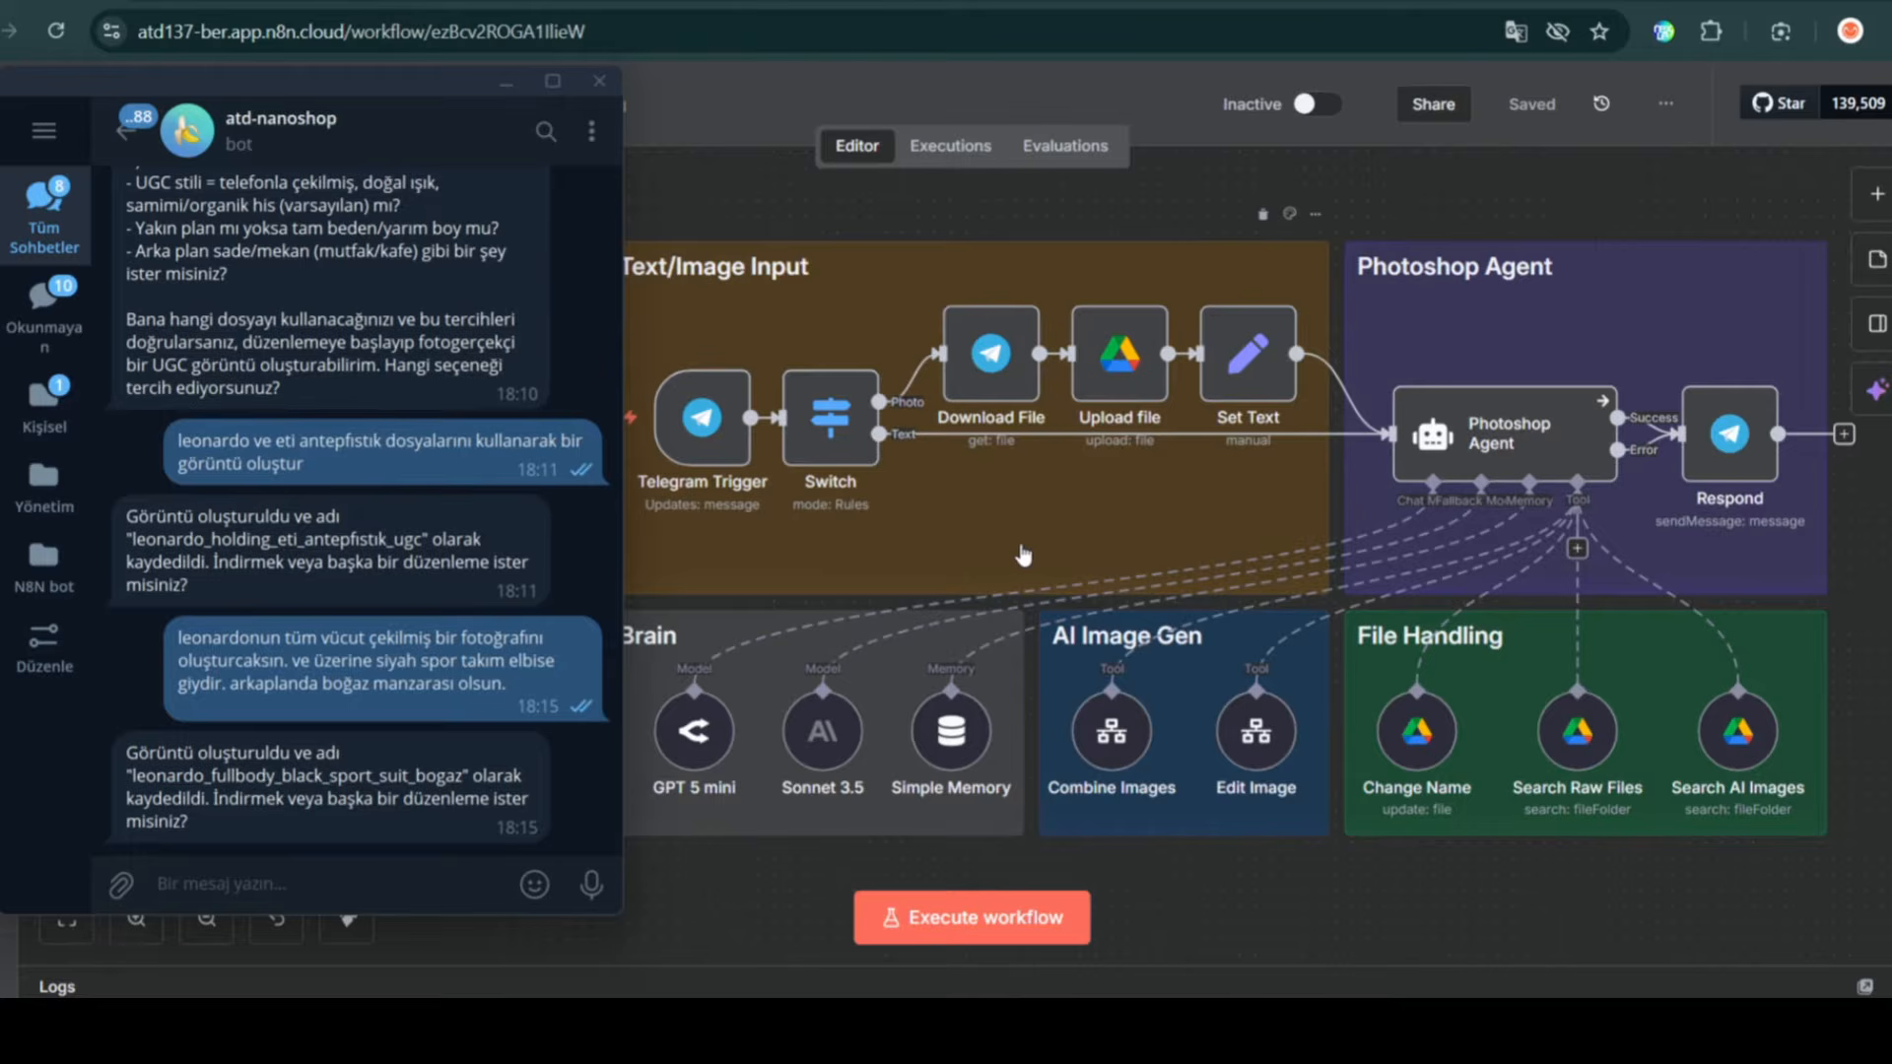
pyautogui.moveTo(994, 486); pyautogui.dragTo(1006, 498)
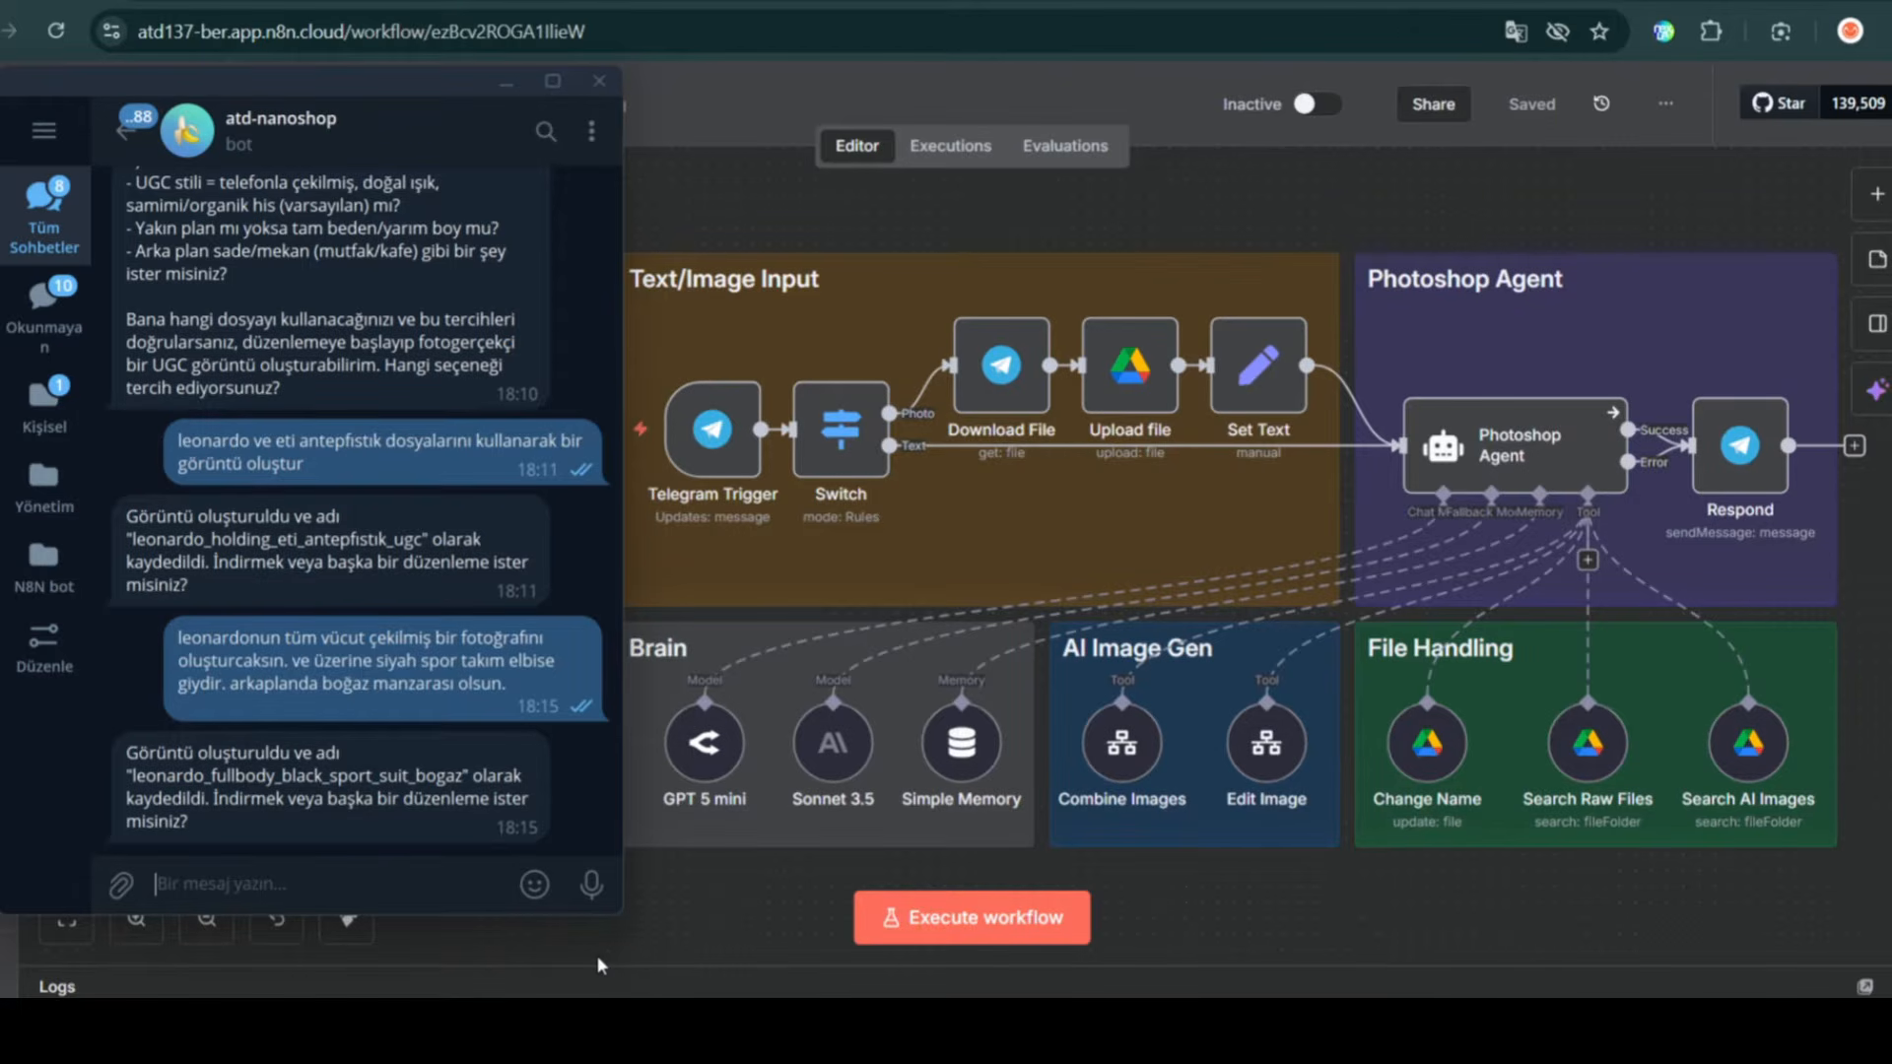
# - Send the portrait photo to the atd-nanoshop bot in Telegram and reply "leonardo" as its file name
pyautogui.moveTo(121, 885)
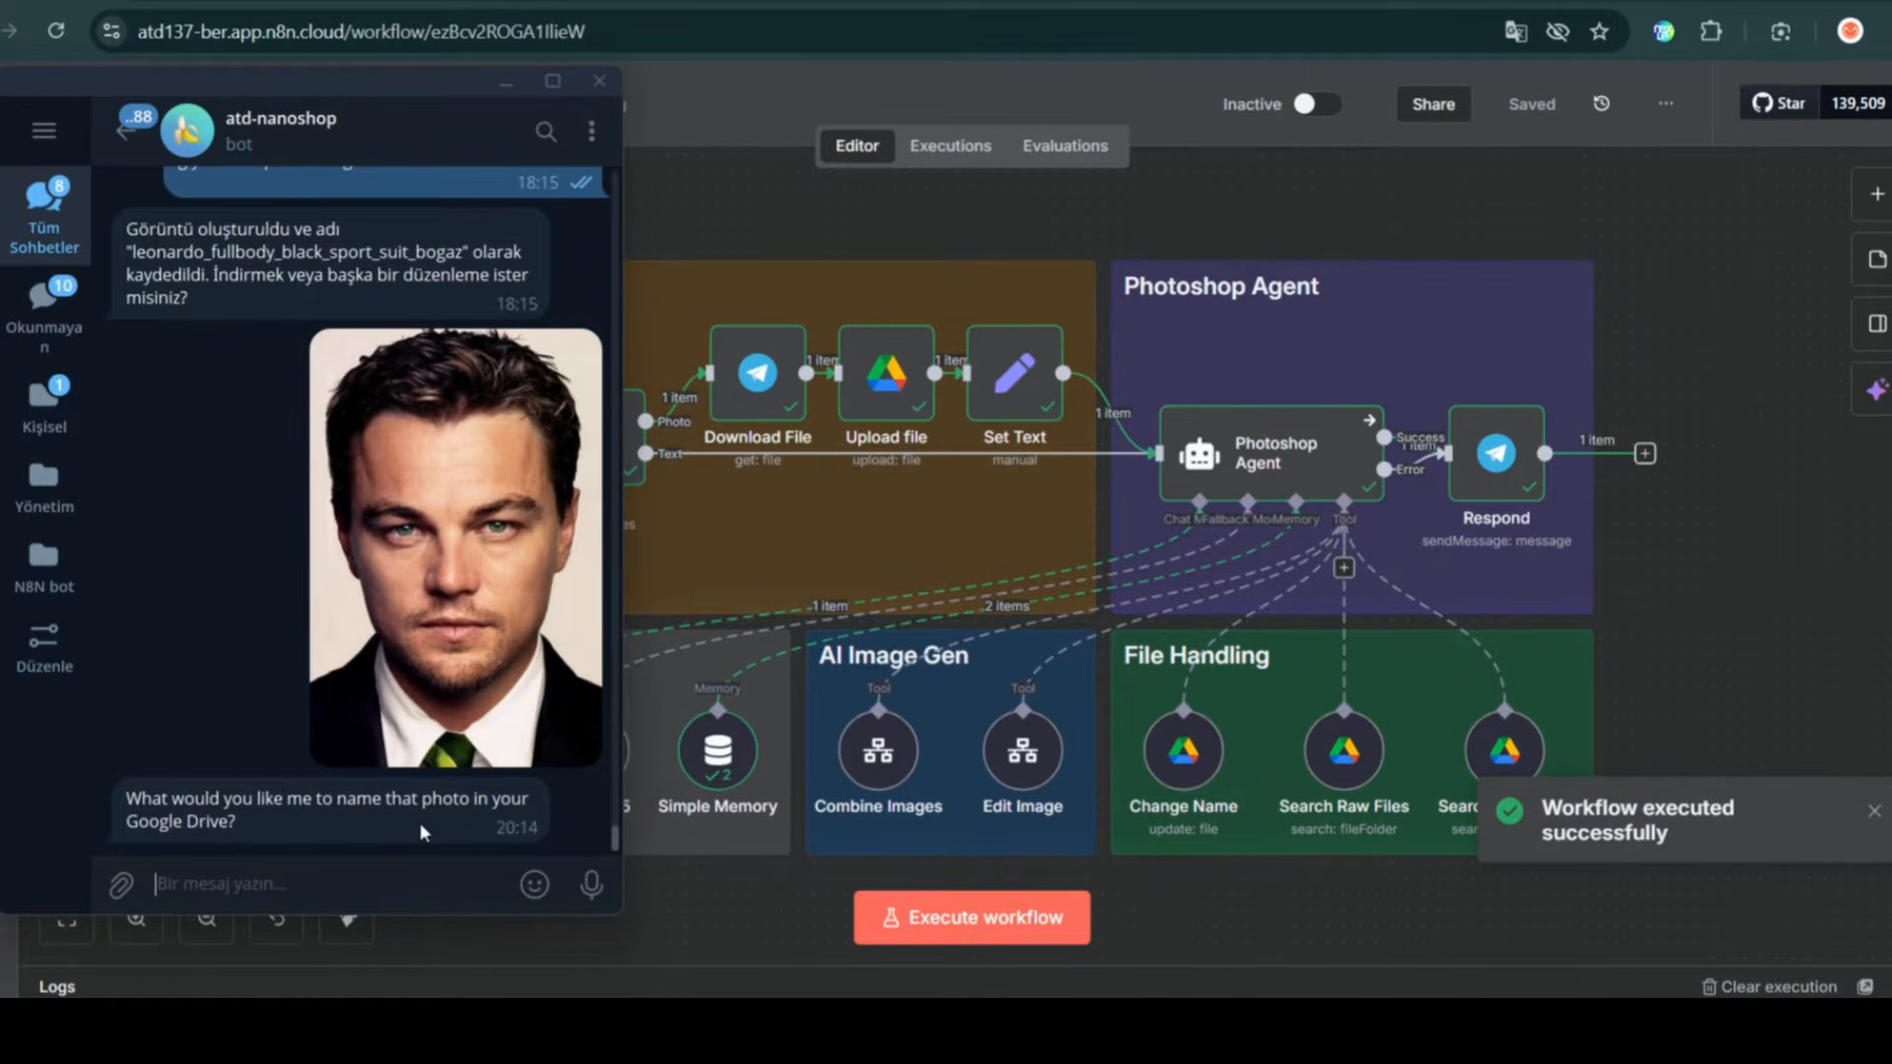
pyautogui.doubleClick(420, 823)
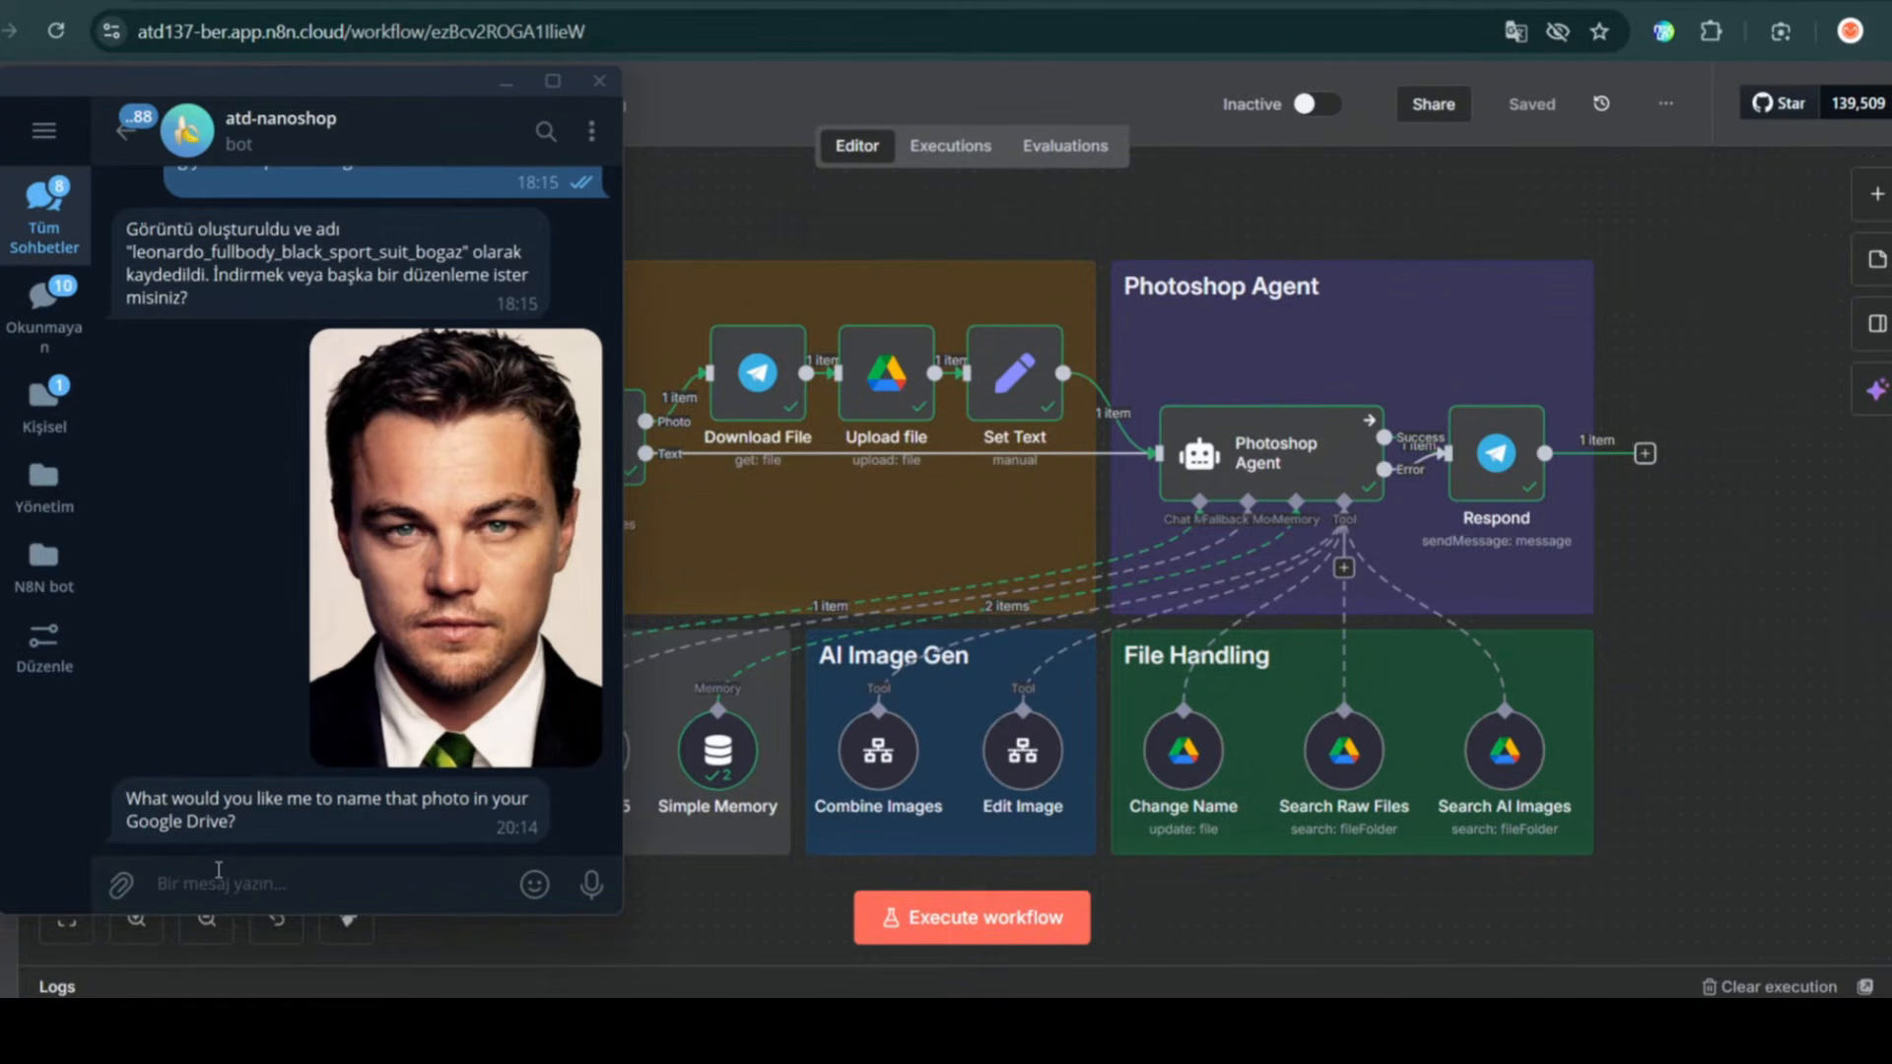
pyautogui.write('leonardo')
pyautogui.press('Return')
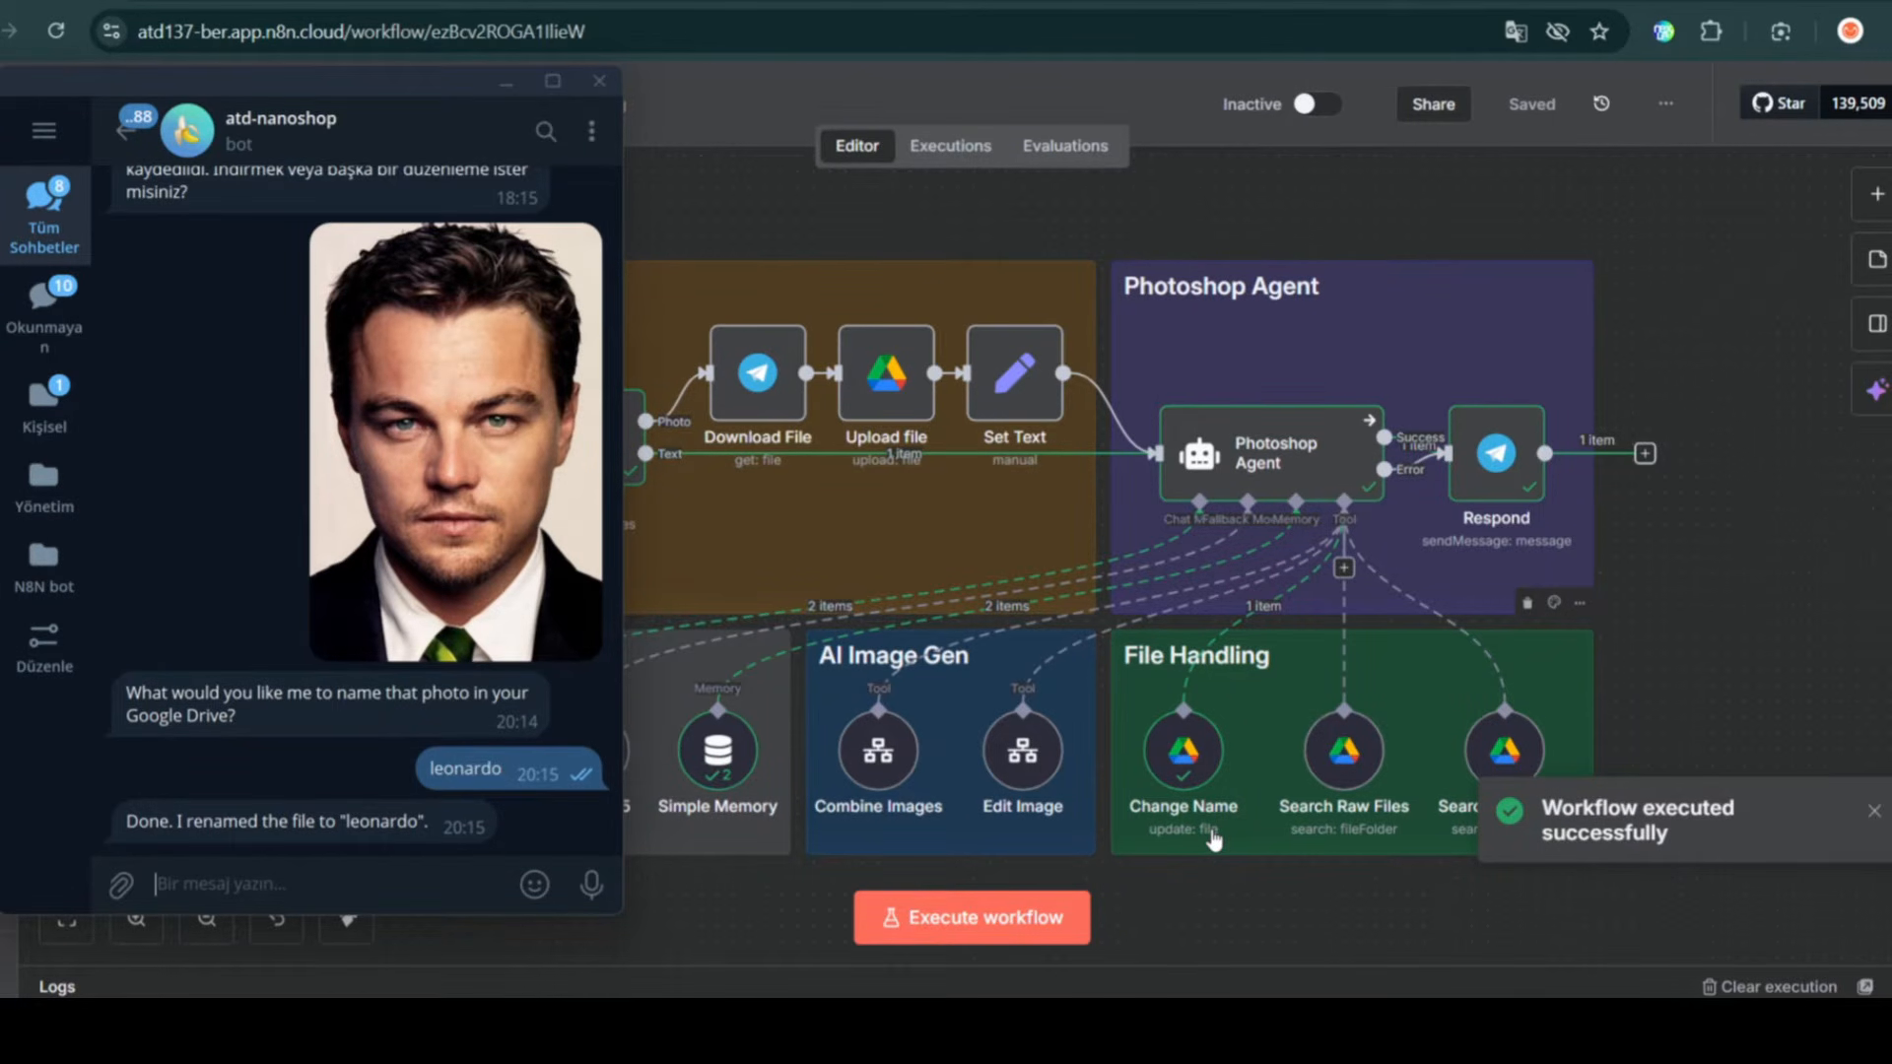
# - Preview the leonardo image in the Pictures folder of Google Drive
pyautogui.moveTo(534, 884)
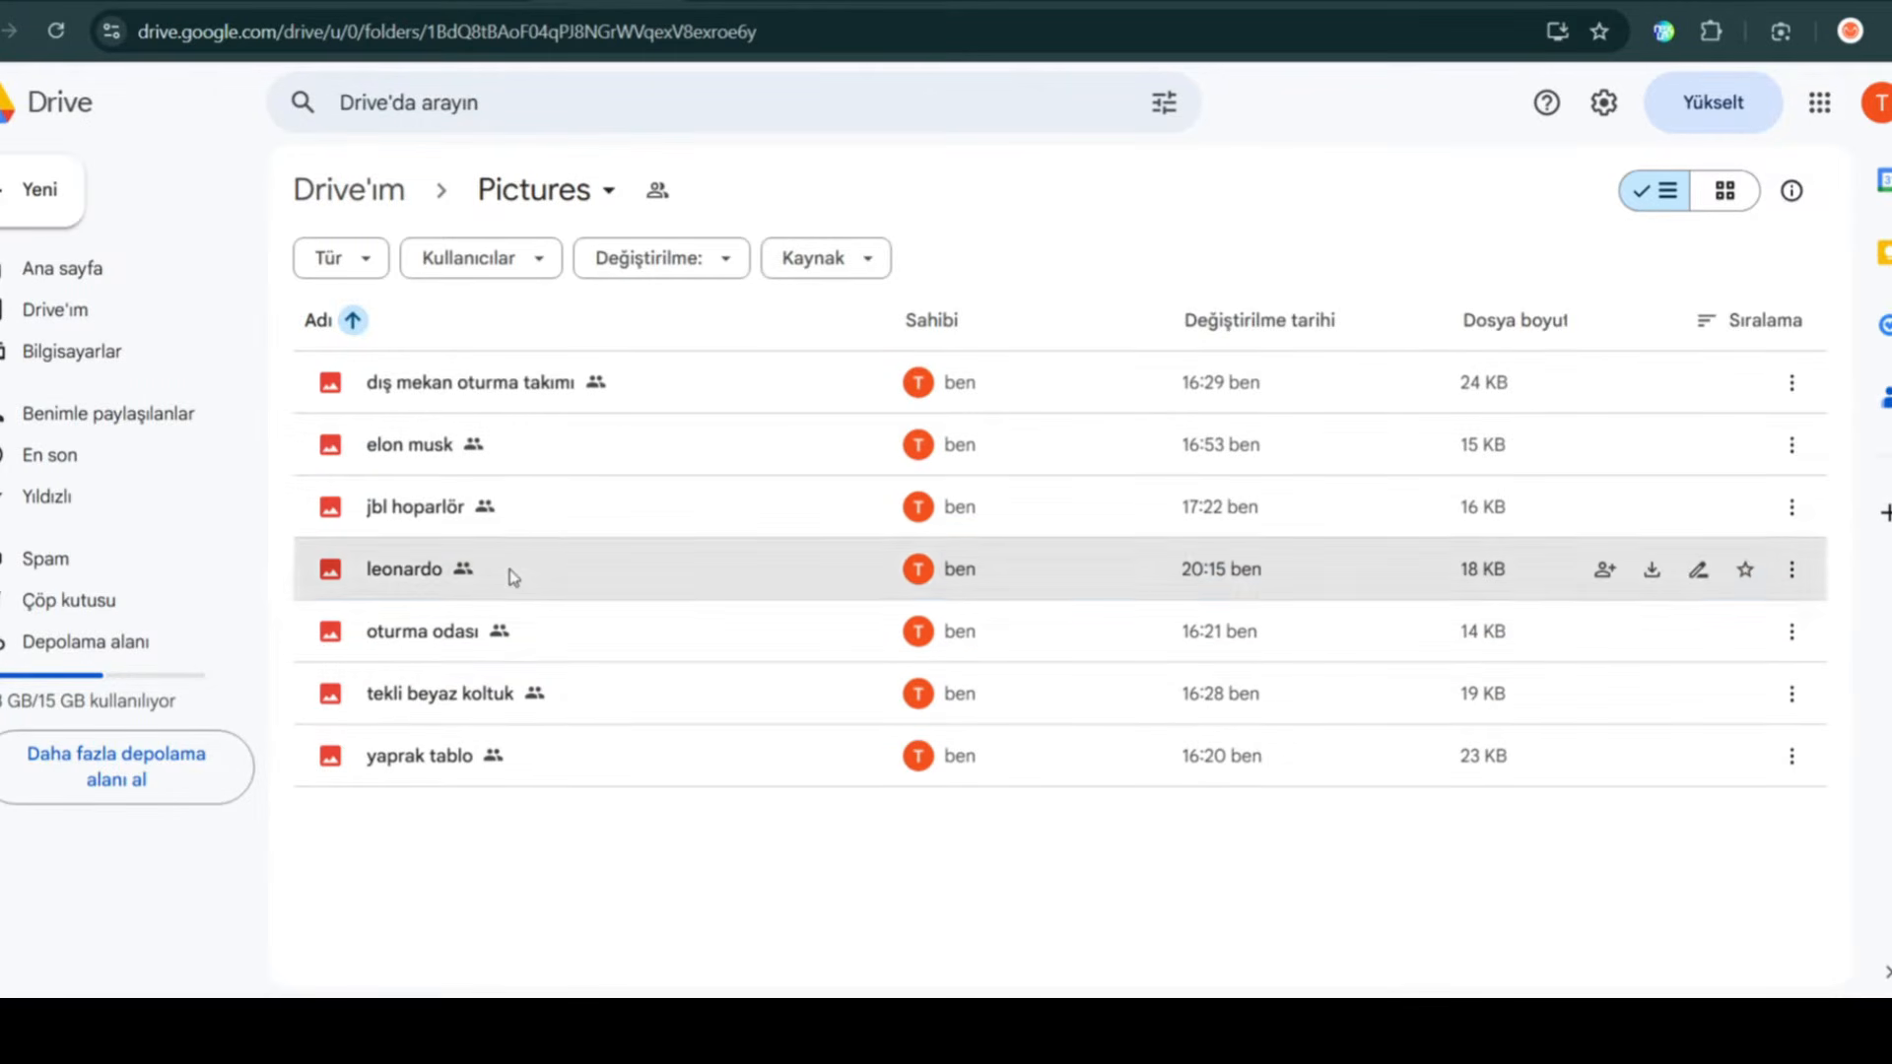
pyautogui.doubleClick(511, 574)
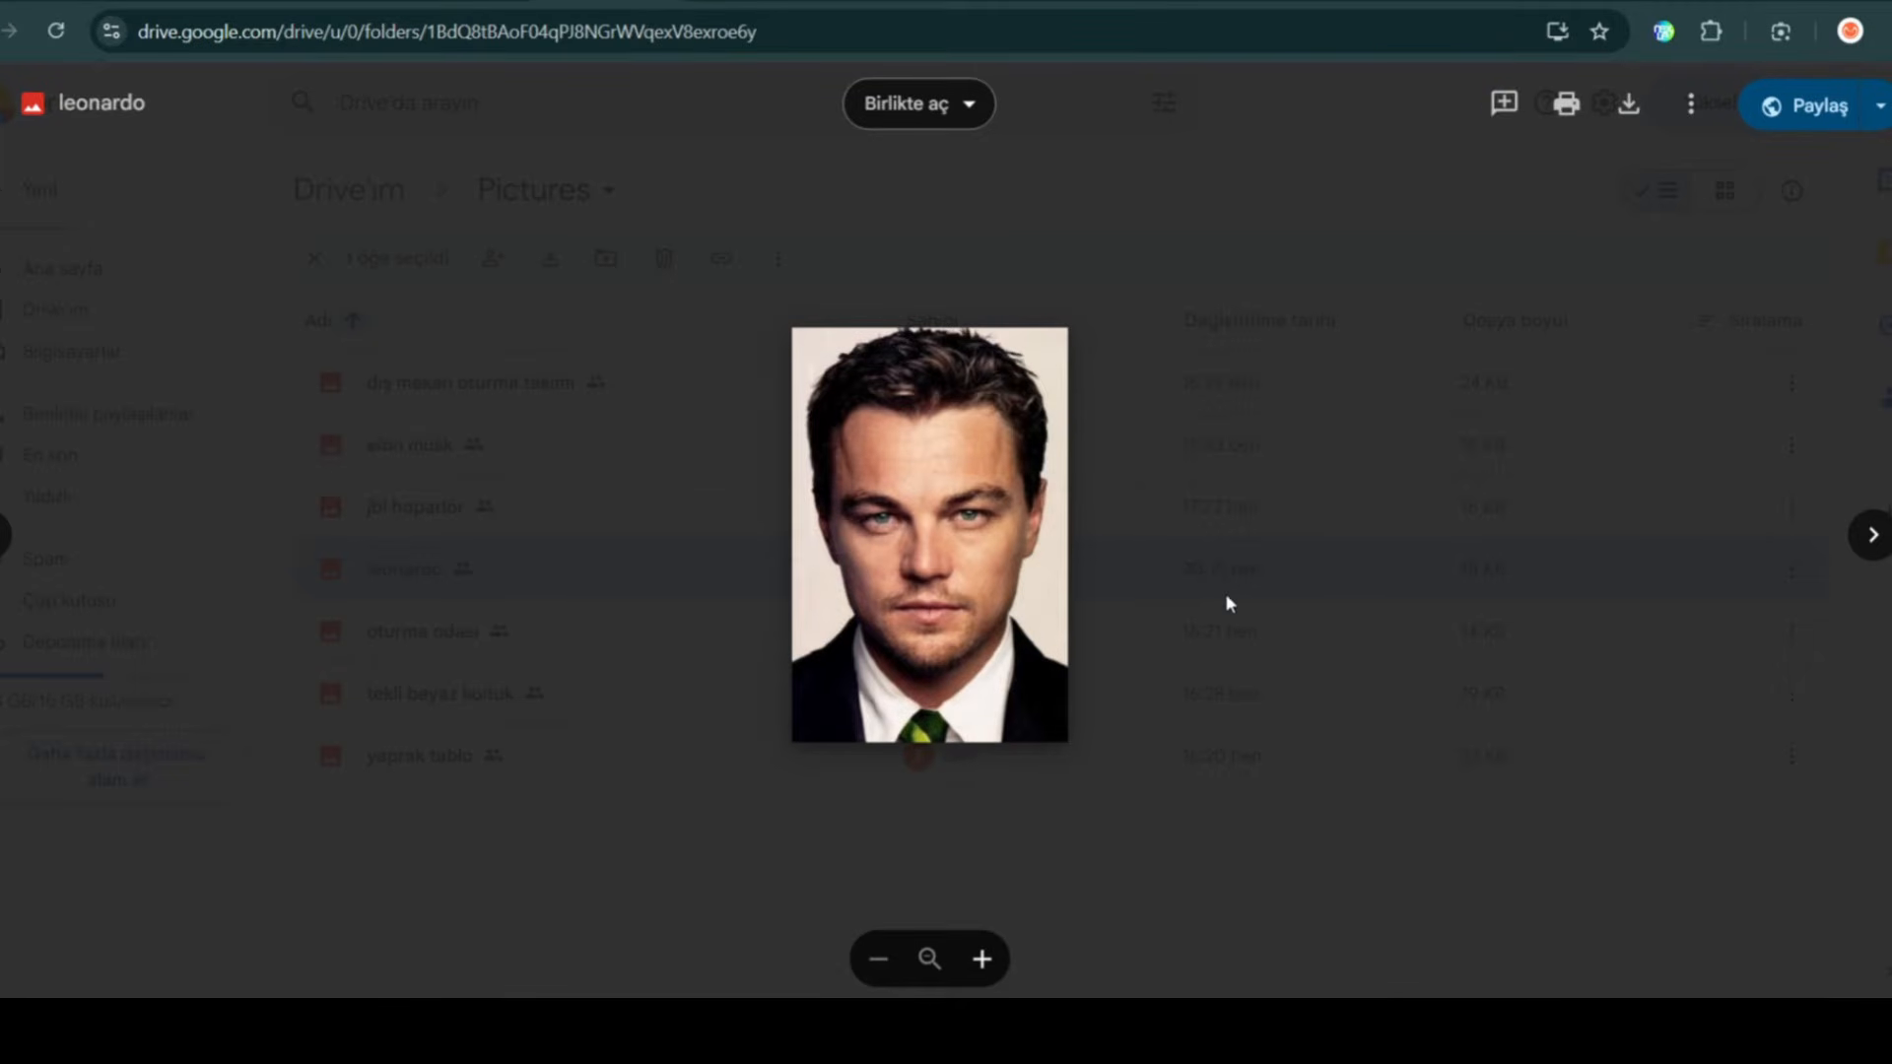
pyautogui.click(1226, 593)
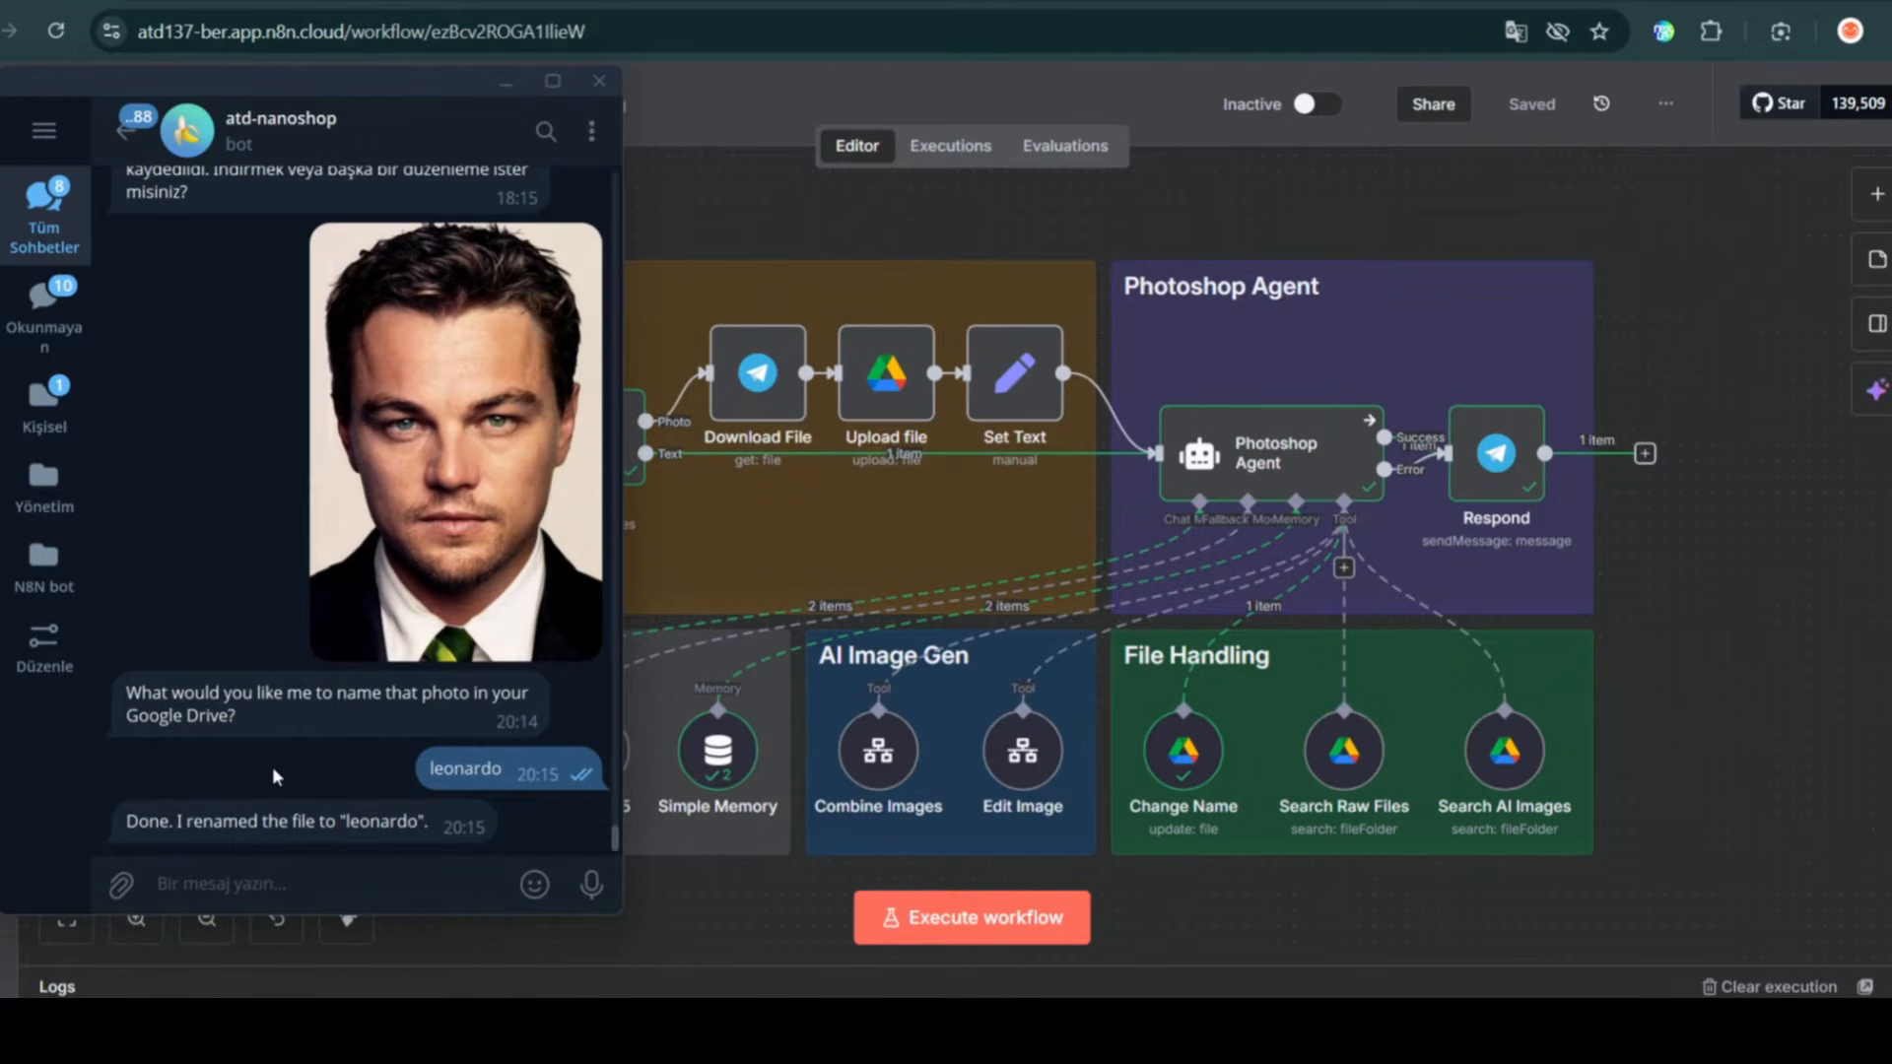
# - Send the eti-antep image from the İndirilenler folder to the atd-nanoshop bot in Telegram
pyautogui.click(120, 885)
pyautogui.click(644, 314)
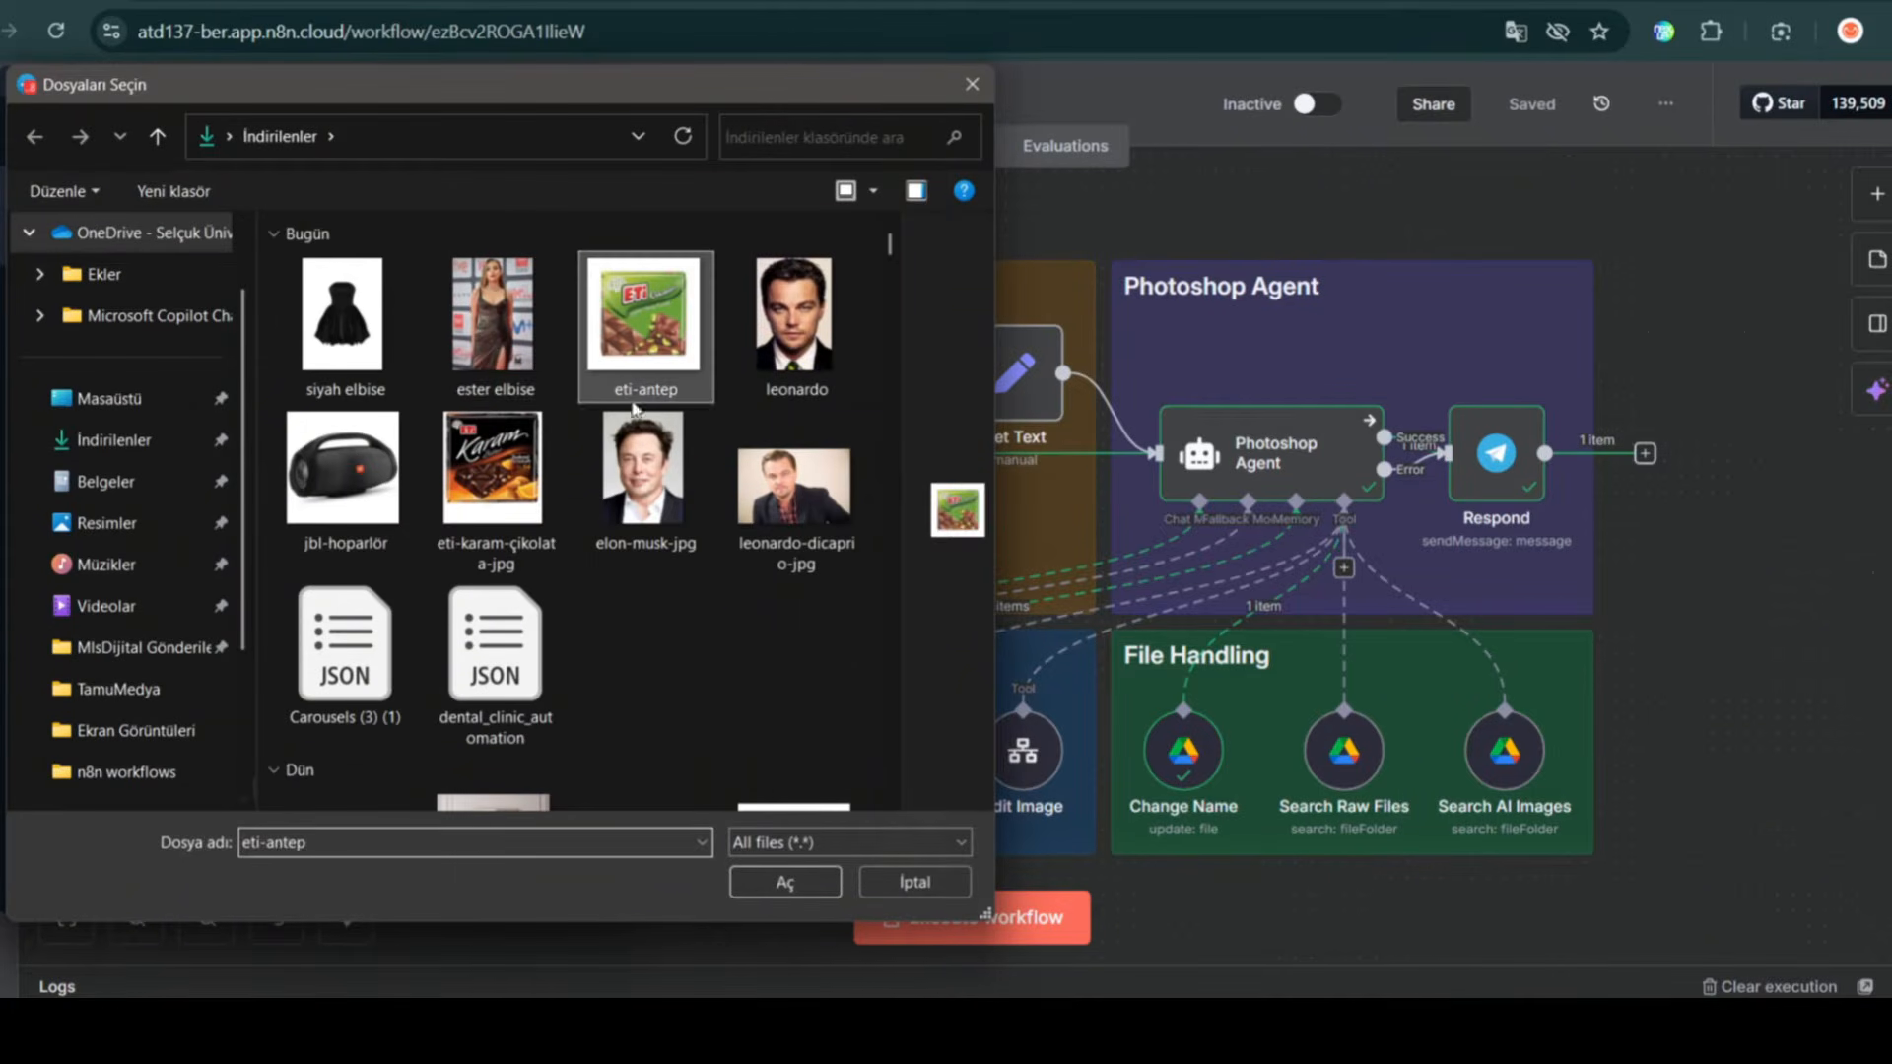
pyautogui.click(785, 882)
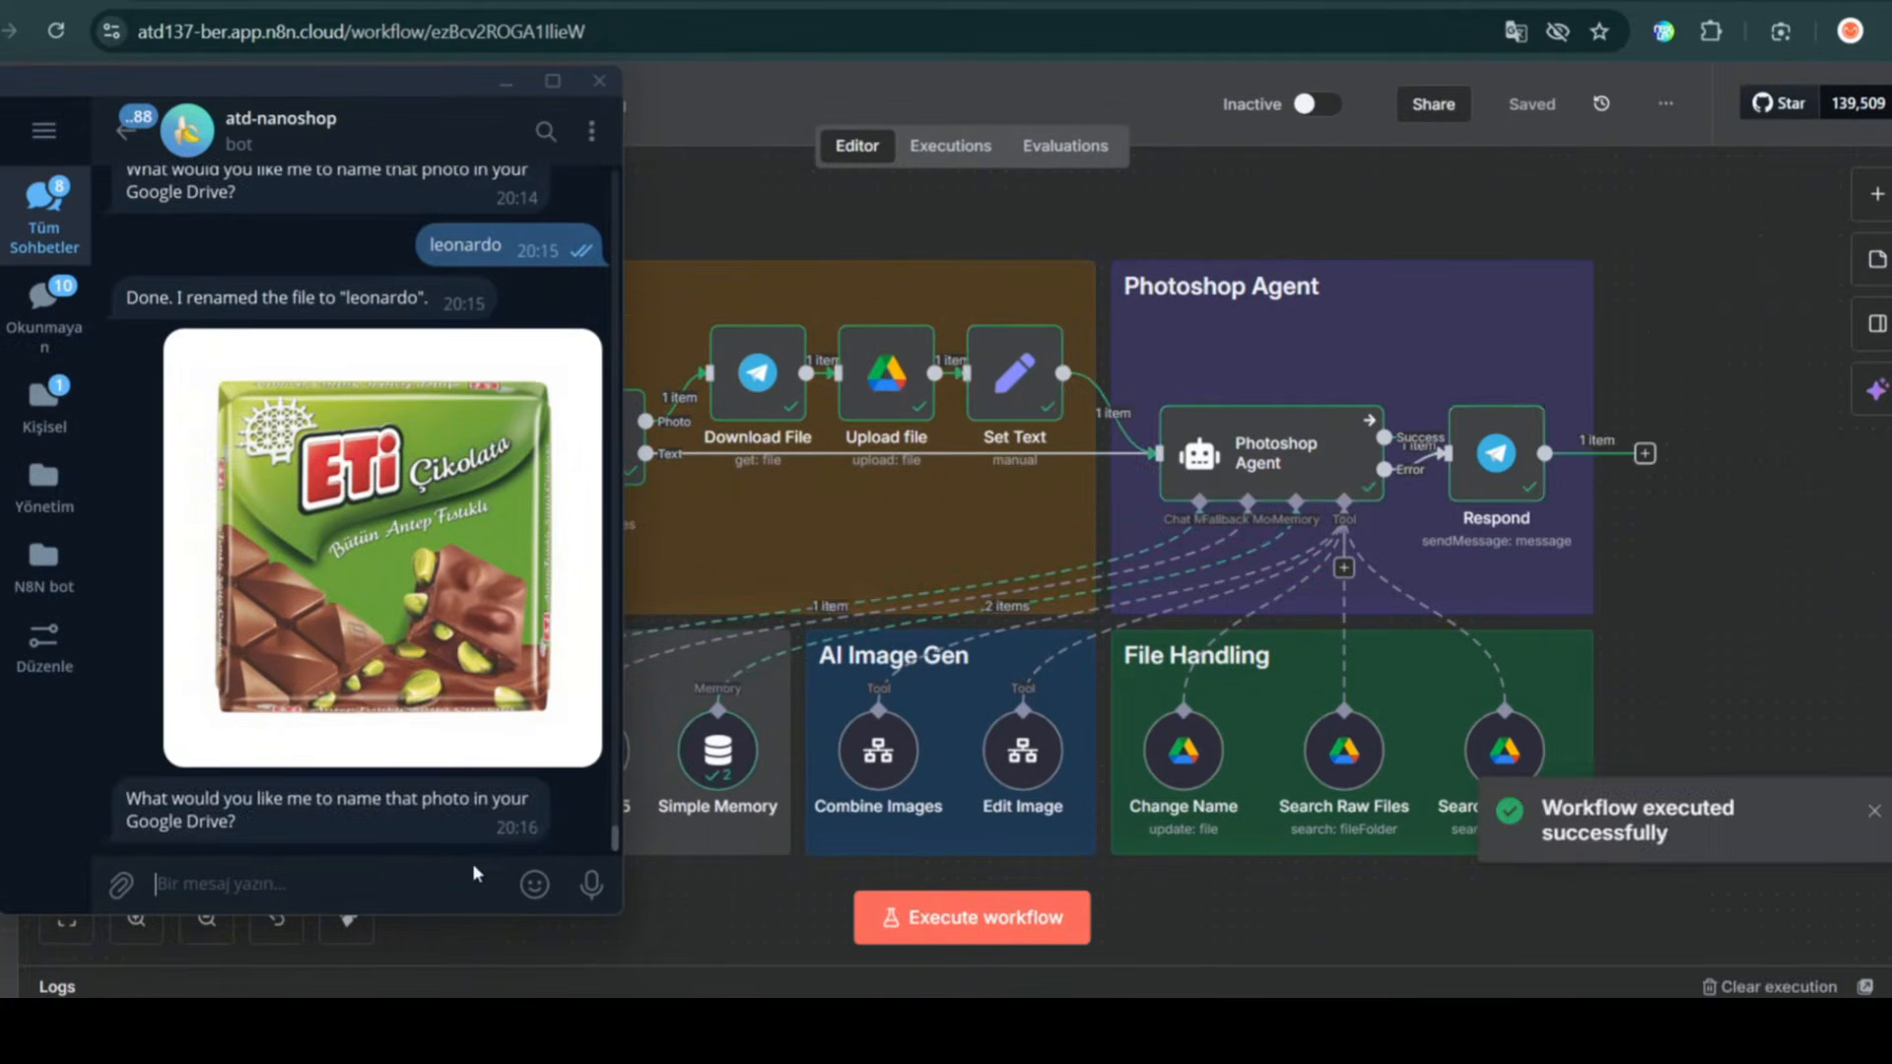
pyautogui.moveTo(127, 800); pyautogui.dragTo(533, 802)
pyautogui.click(352, 802)
pyautogui.click(424, 895)
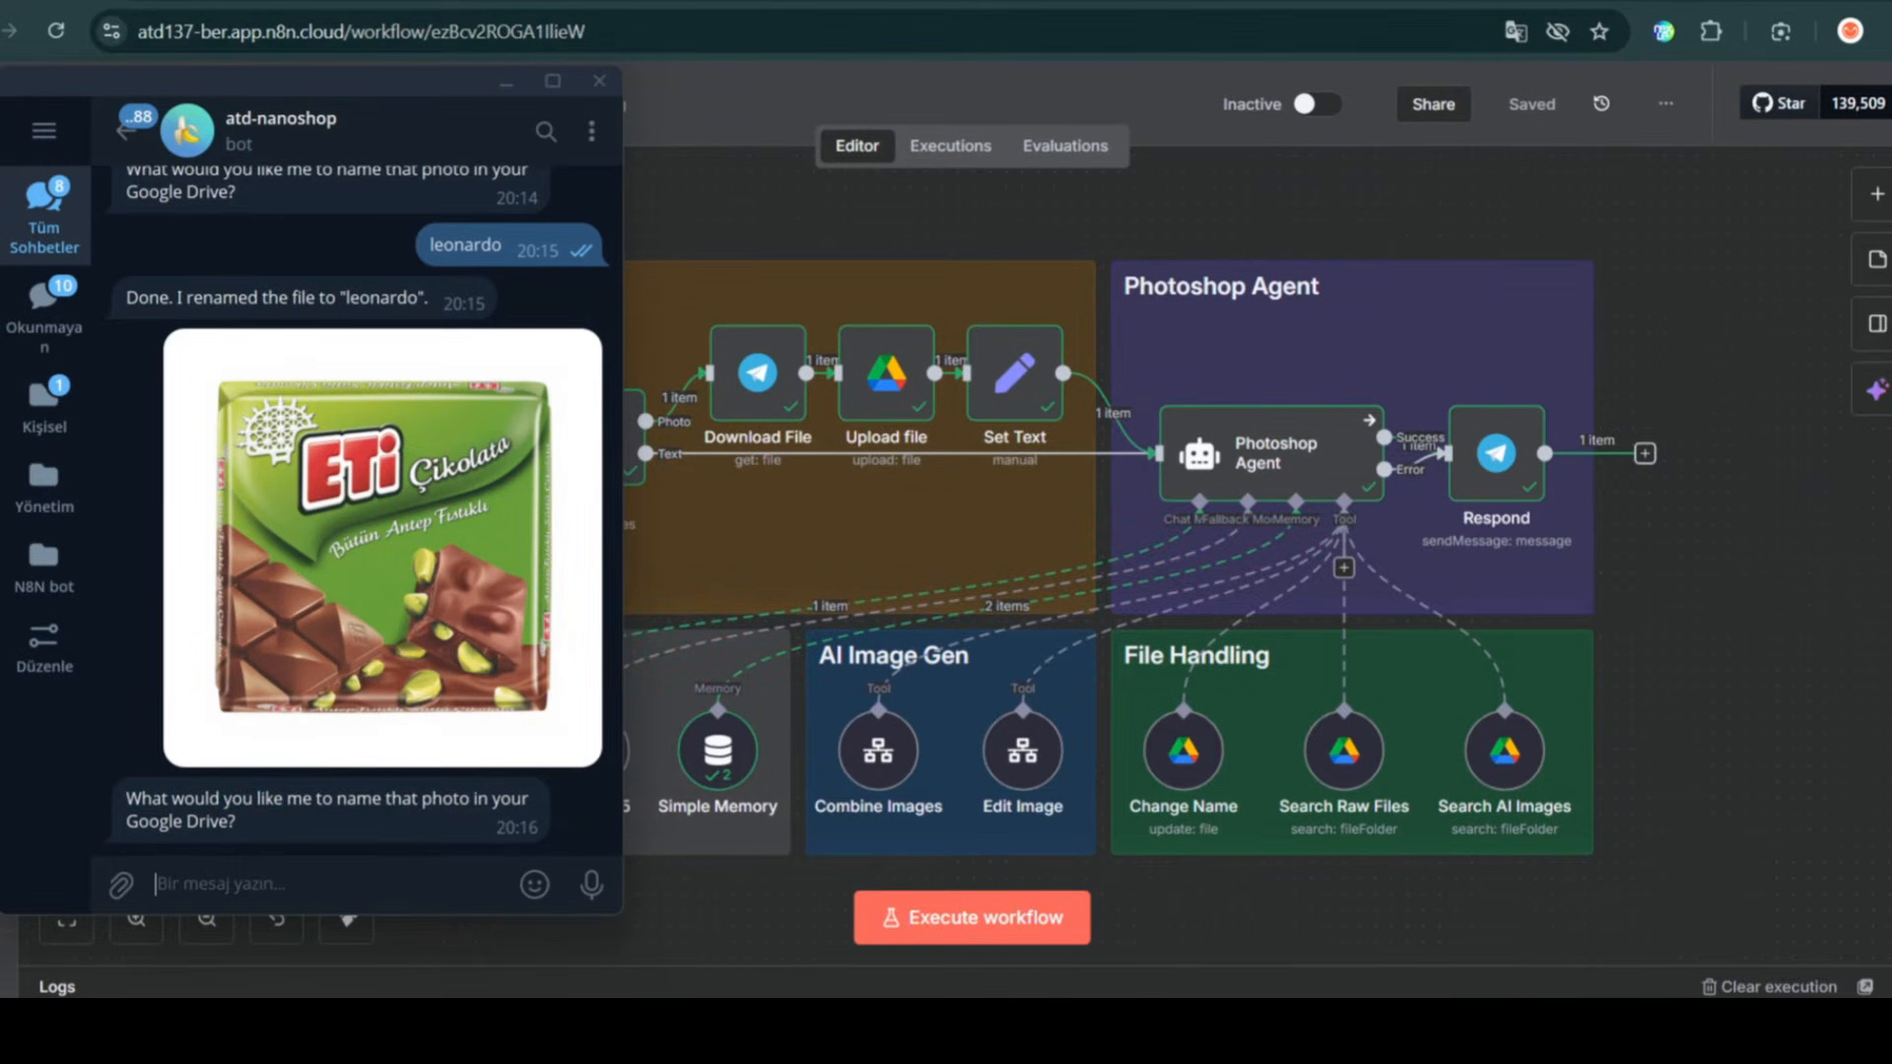
# - Examine the newly uploaded 2025-09-21 image in the Pictures folder of Google Drive
pyautogui.click(887, 3)
pyautogui.click(760, 913)
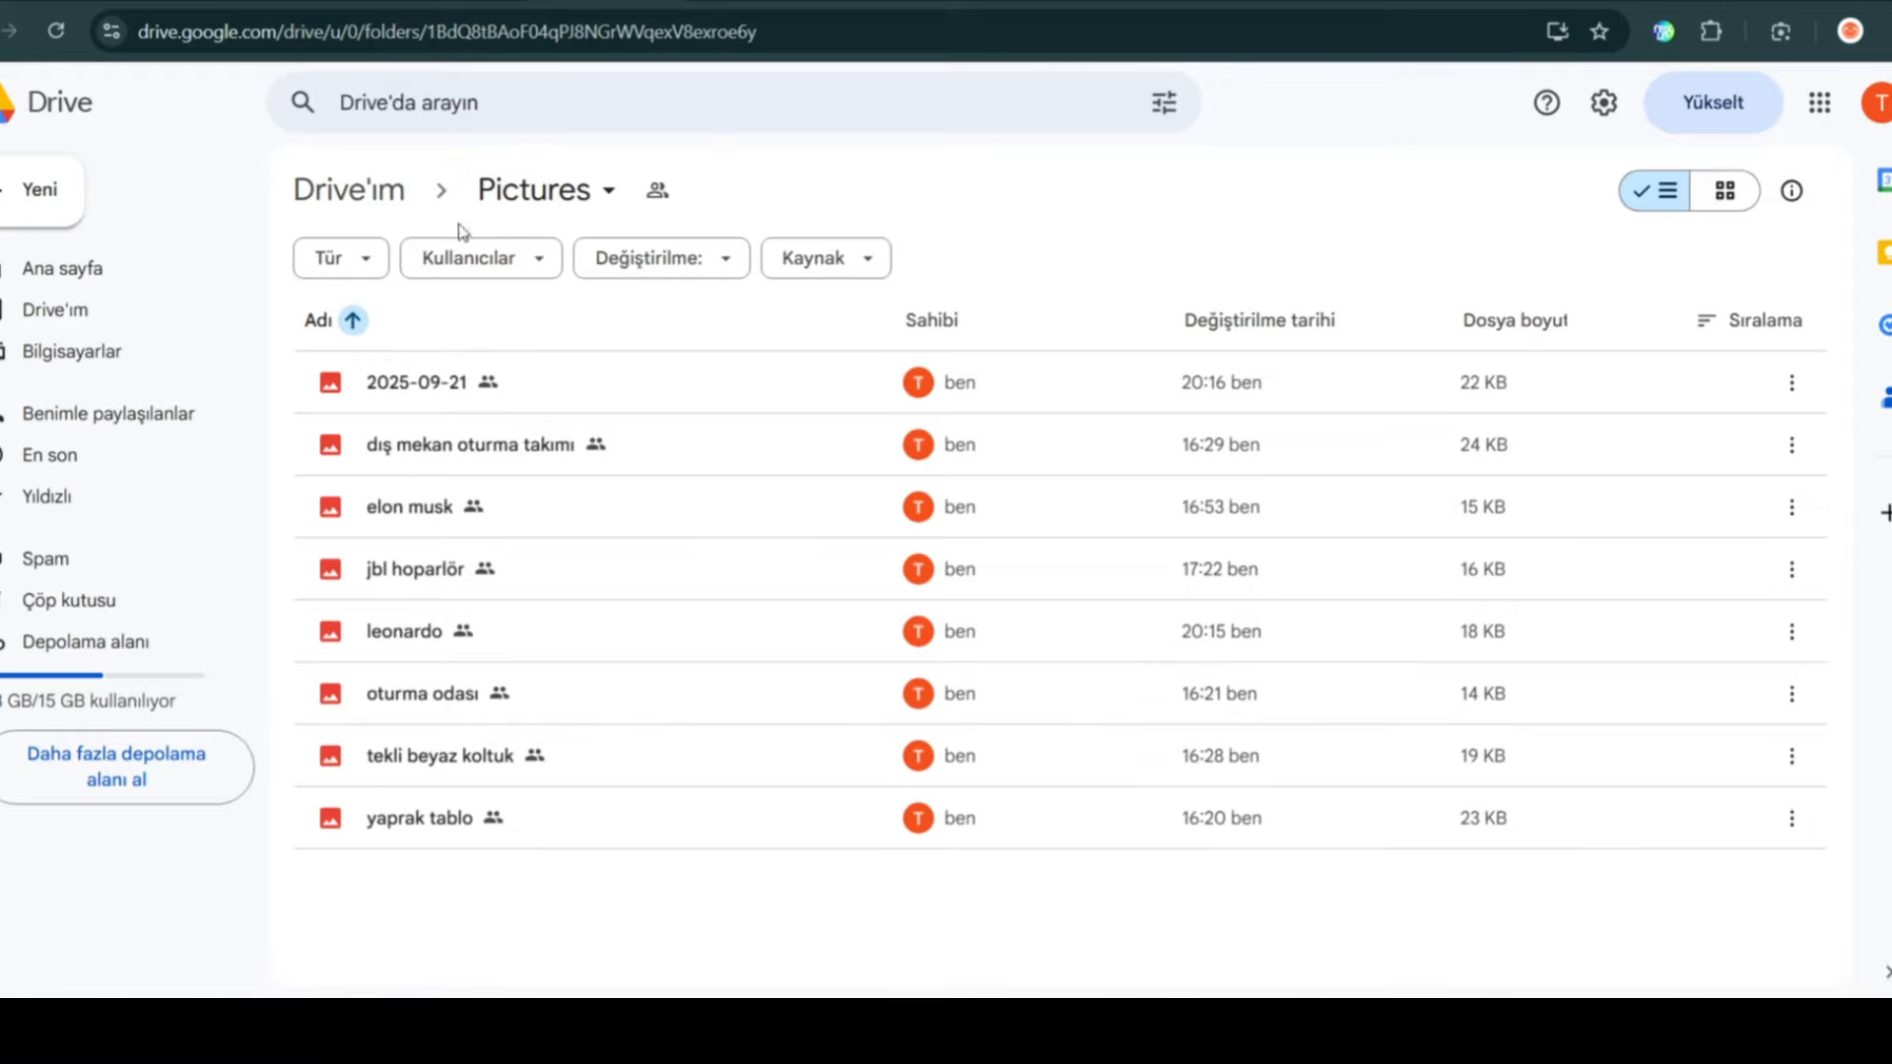
pyautogui.doubleClick(563, 389)
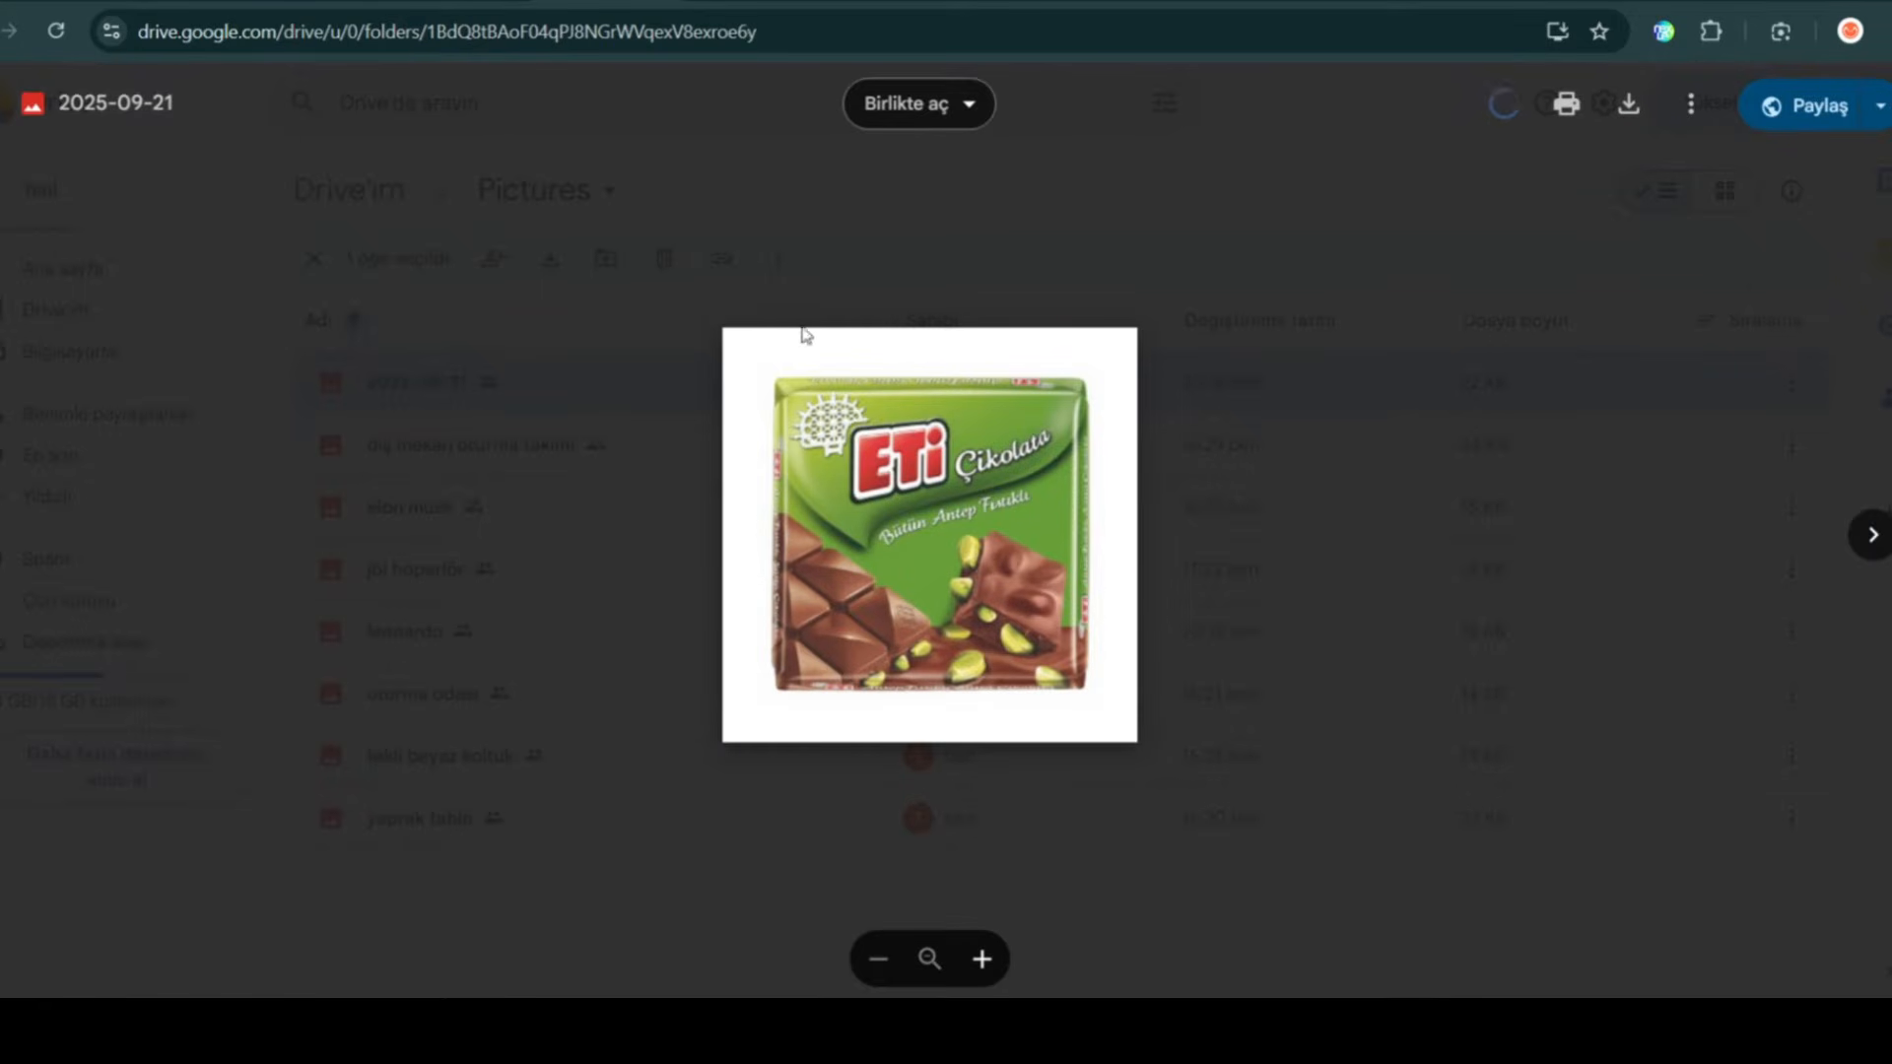
pyautogui.click(915, 280)
pyautogui.doubleClick(609, 384)
pyautogui.click(1143, 782)
pyautogui.doubleClick(660, 389)
pyautogui.click(1169, 249)
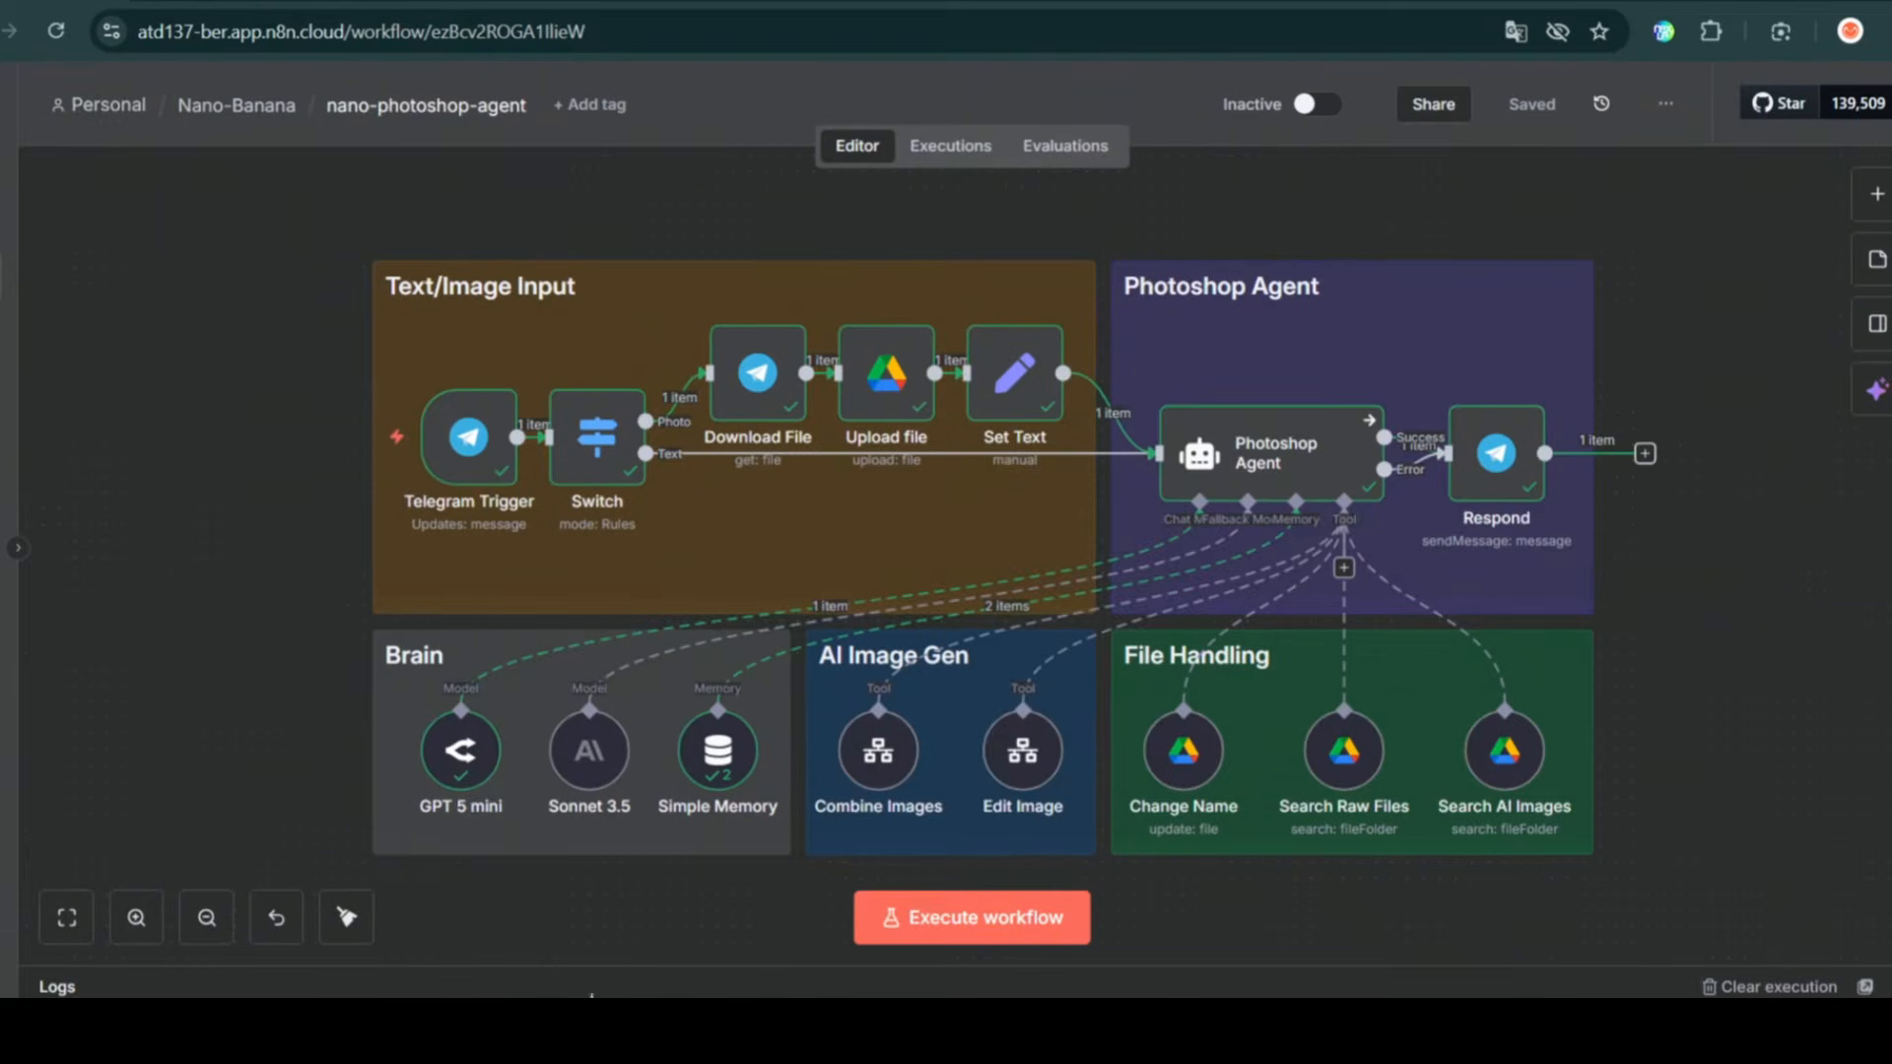
# - Tell the Telegram bot to name the chocolate photo "eti antepfıstık" and preview the renamed file in Google Drive
pyautogui.click(591, 1015)
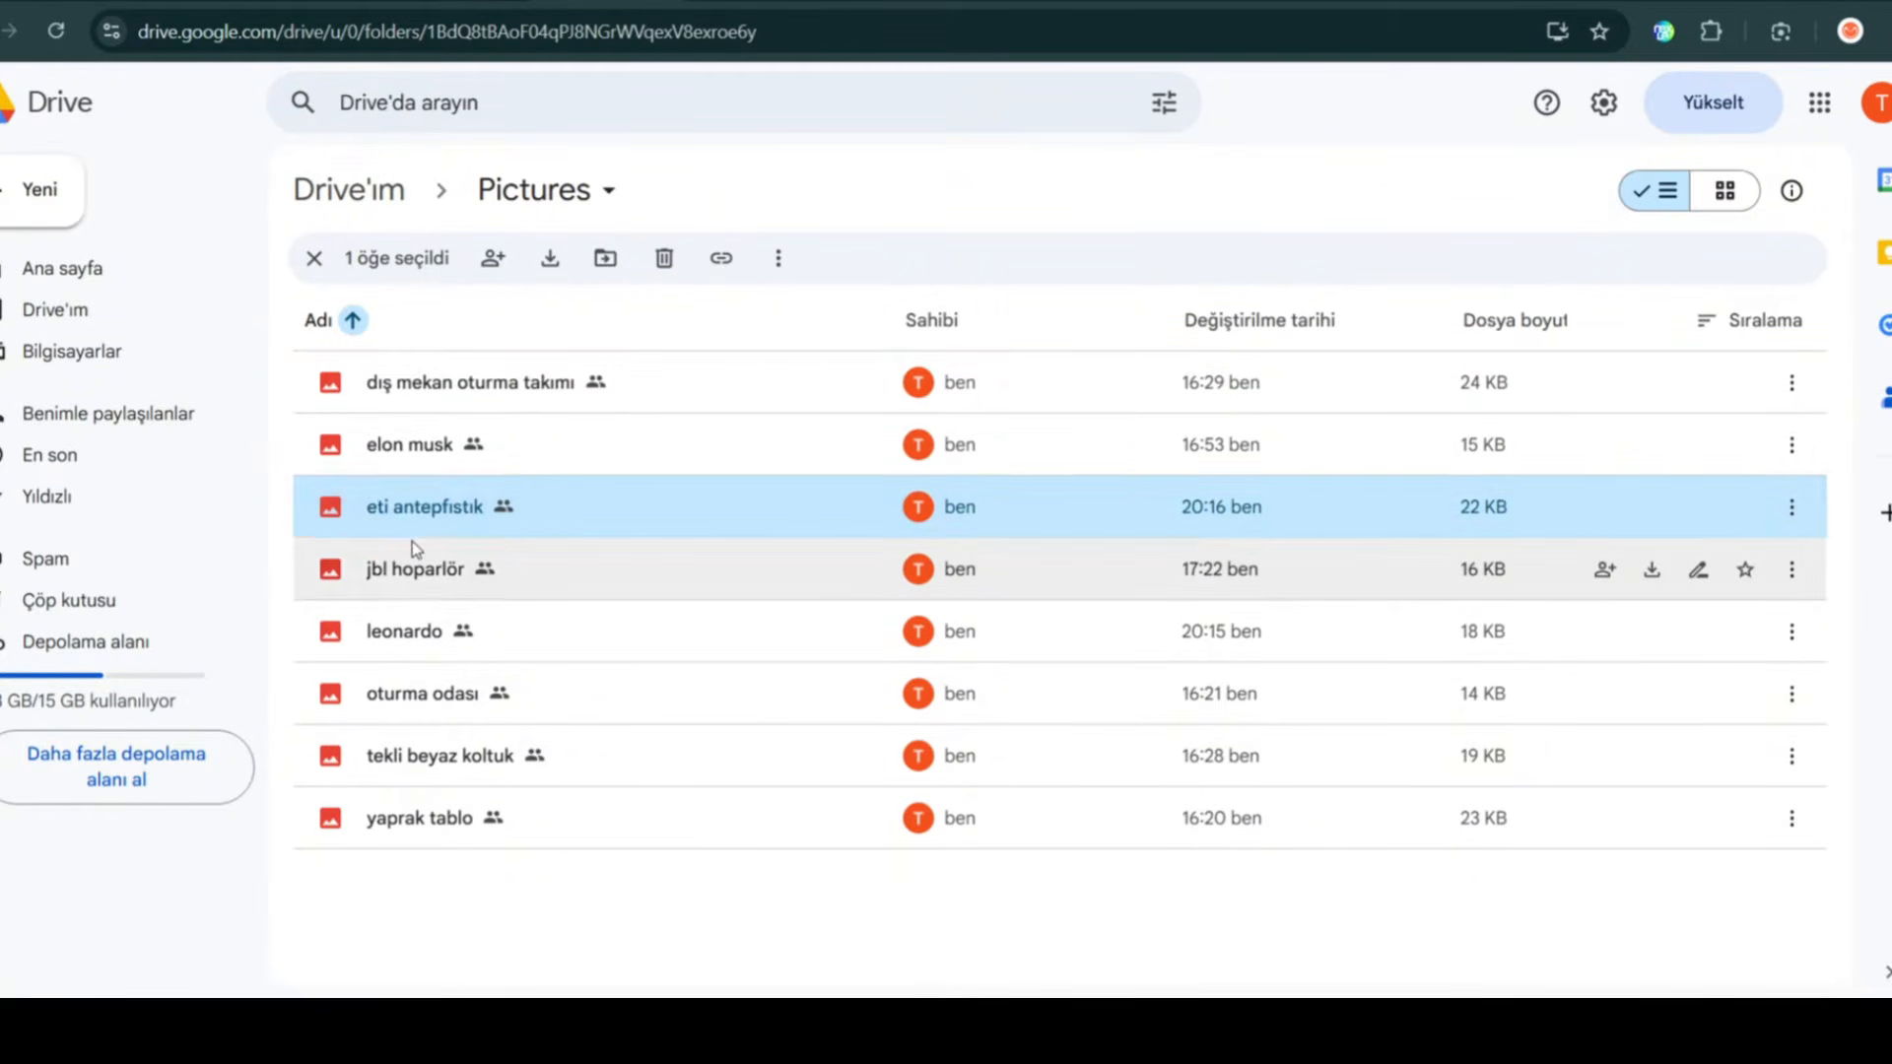
pyautogui.doubleClick(590, 517)
pyautogui.press('Escape')
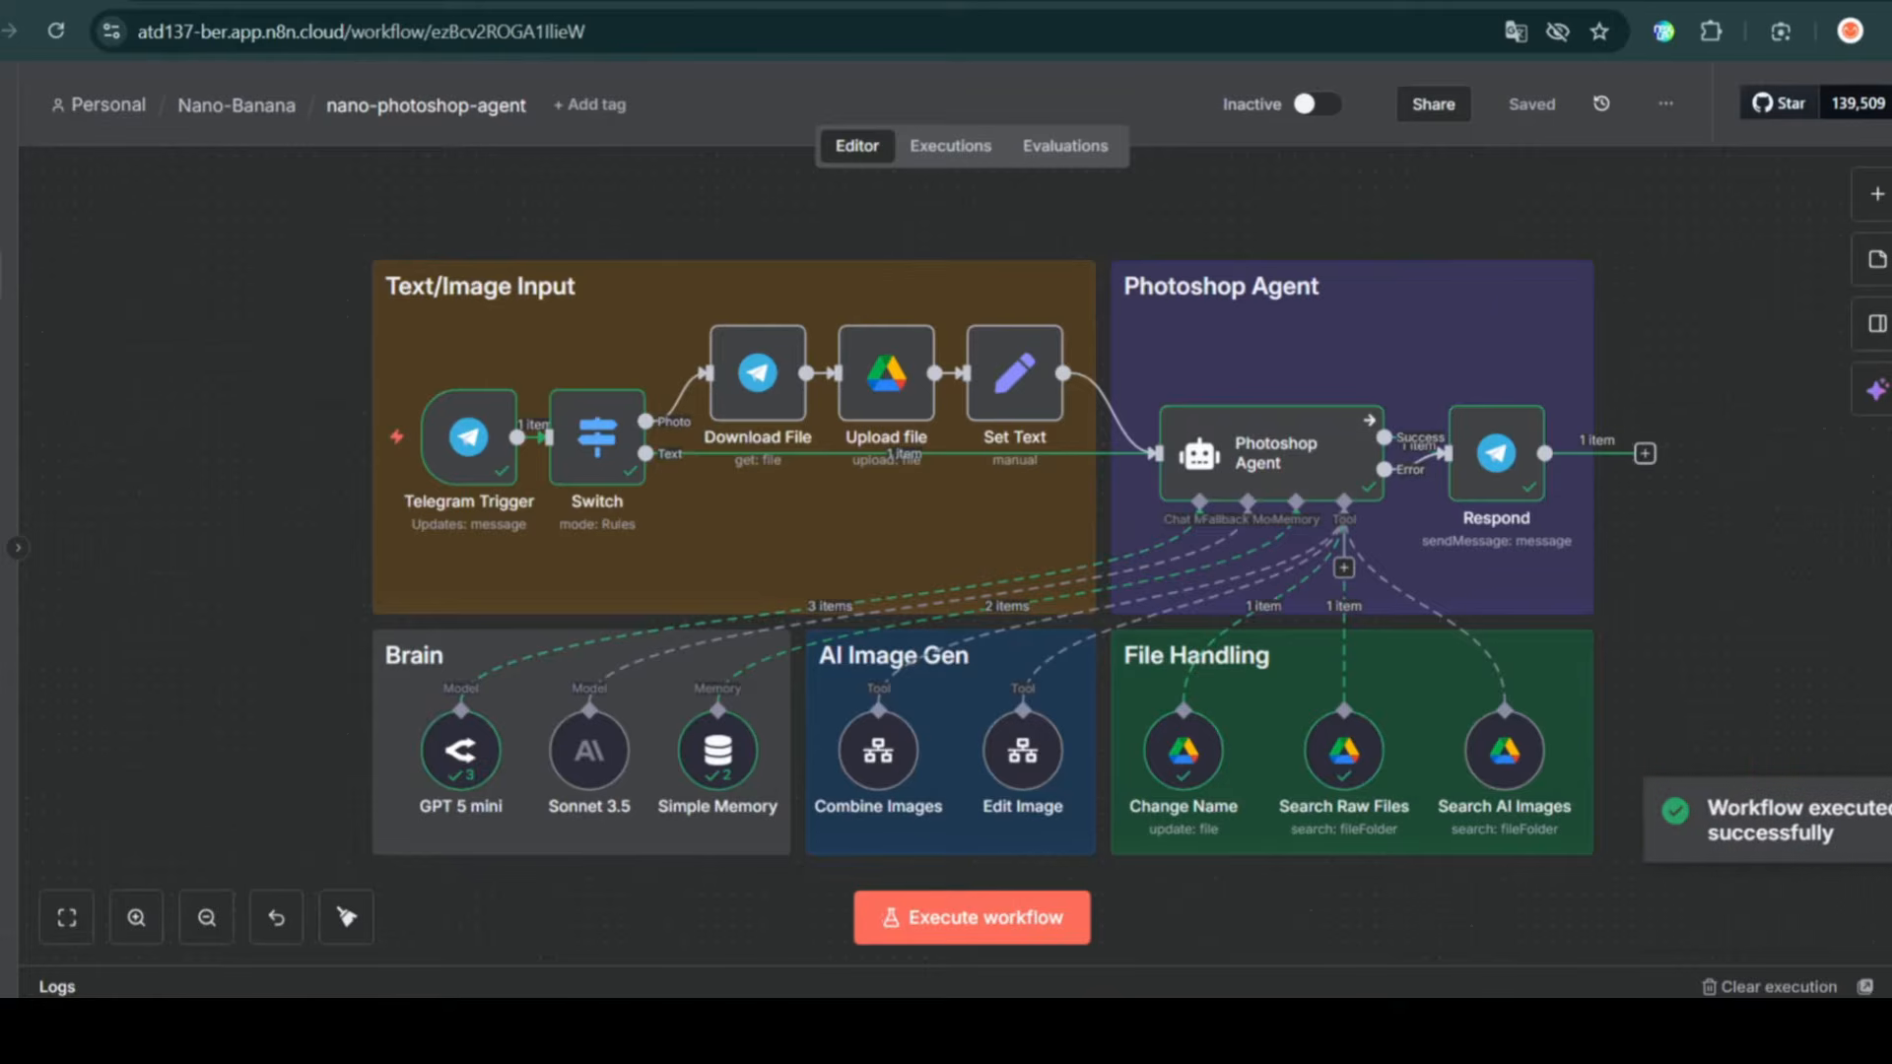
# - Send the bot "leonardo şehirde bir butik restoranda oturuyor ve elinde eti antep fıstık ürününü tutuyor. fotogerçeklik olsun ve sana gönderdiğim dosyaları kullan. UGC mantığında ilerlemeli"
pyautogui.click(617, 1030)
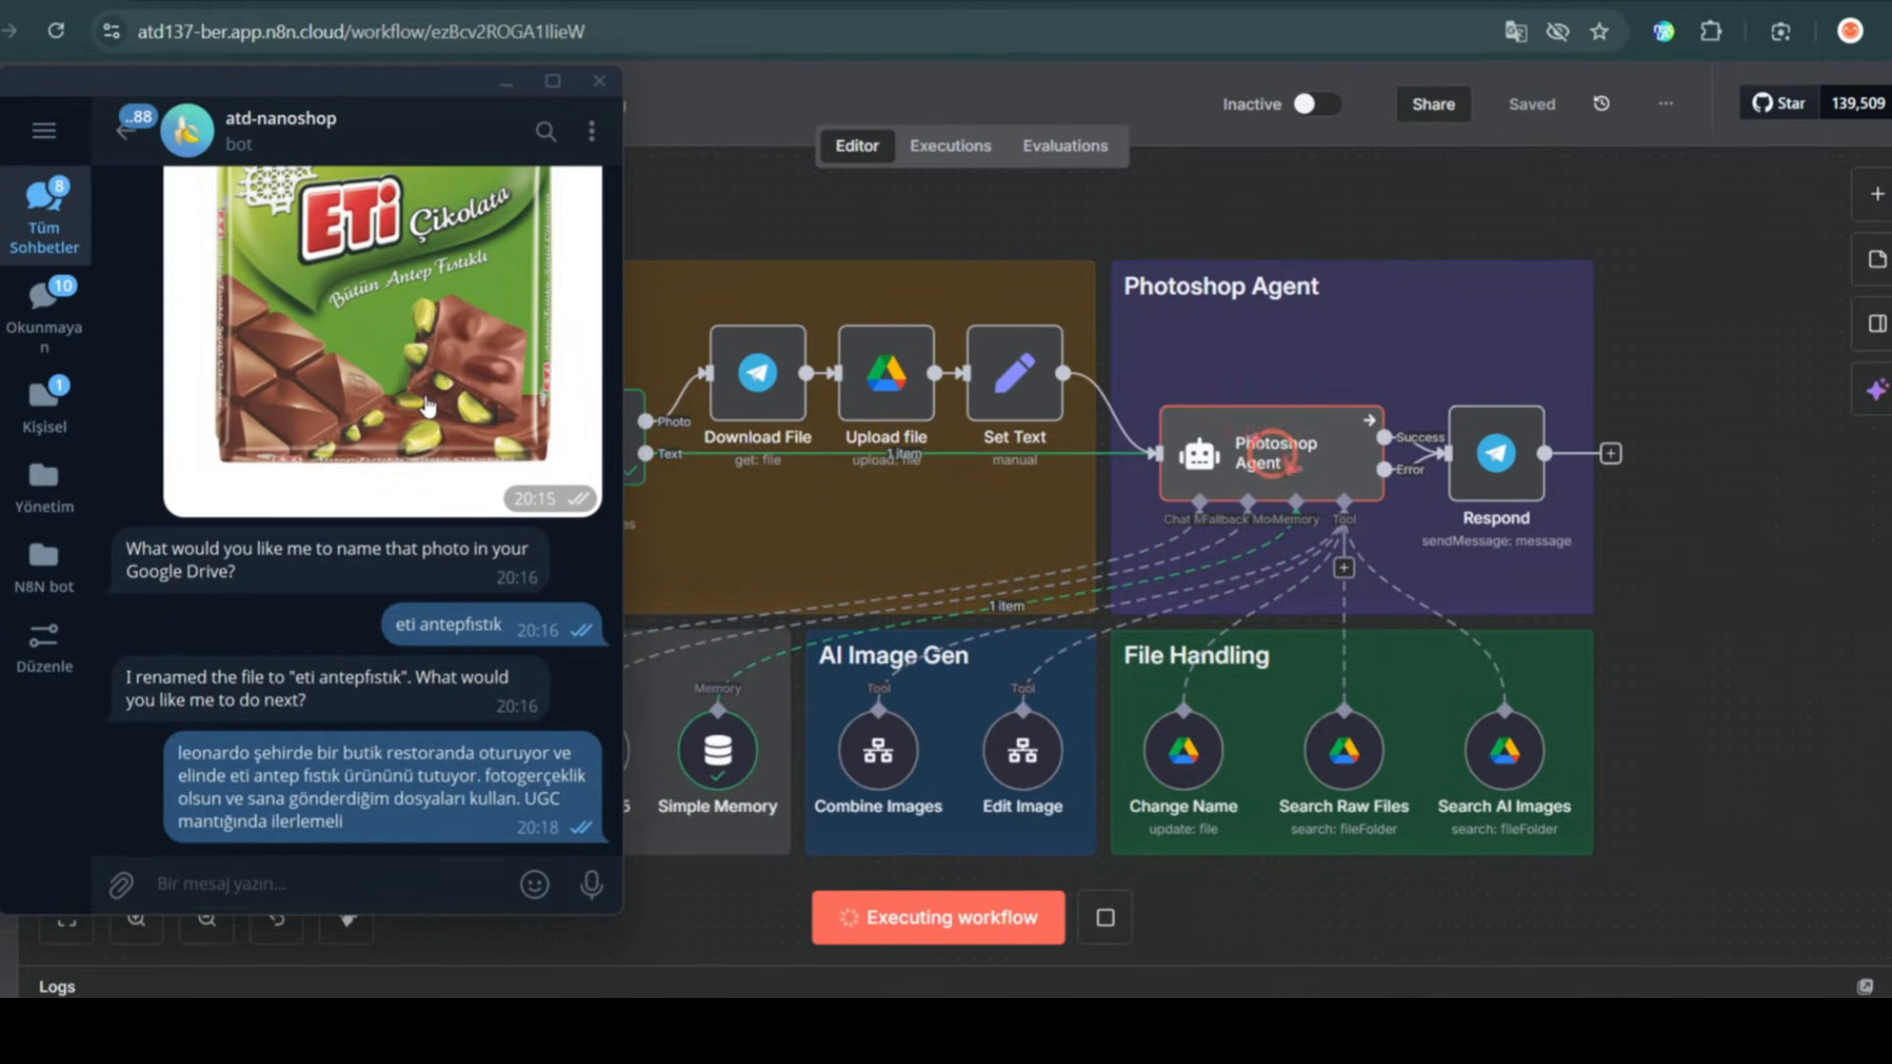
# - Inspect the generated leonardo_restaurant_ugc image in Google Drive, looking closely at the chocolate package in the hand
pyautogui.doubleClick(421, 714)
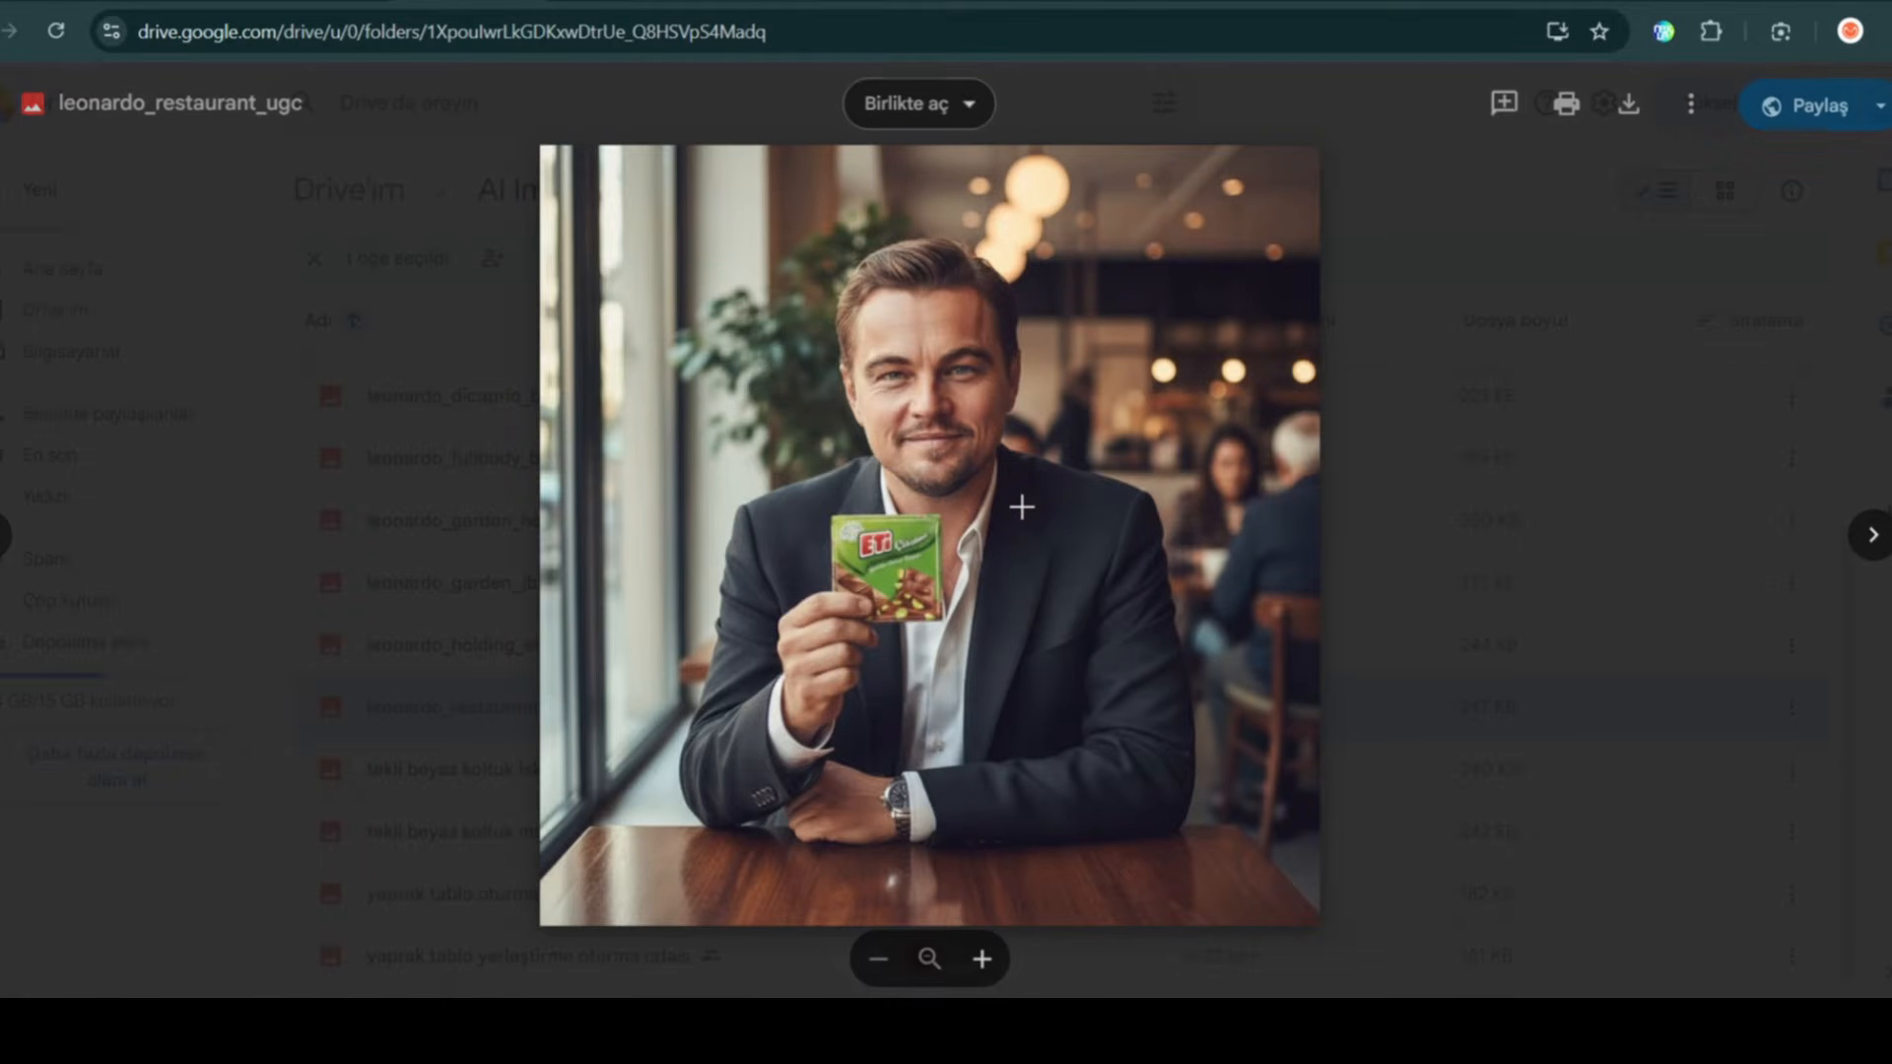
pyautogui.moveTo(744, 219); pyautogui.dragTo(840, 209)
pyautogui.moveTo(767, 484); pyautogui.dragTo(893, 667)
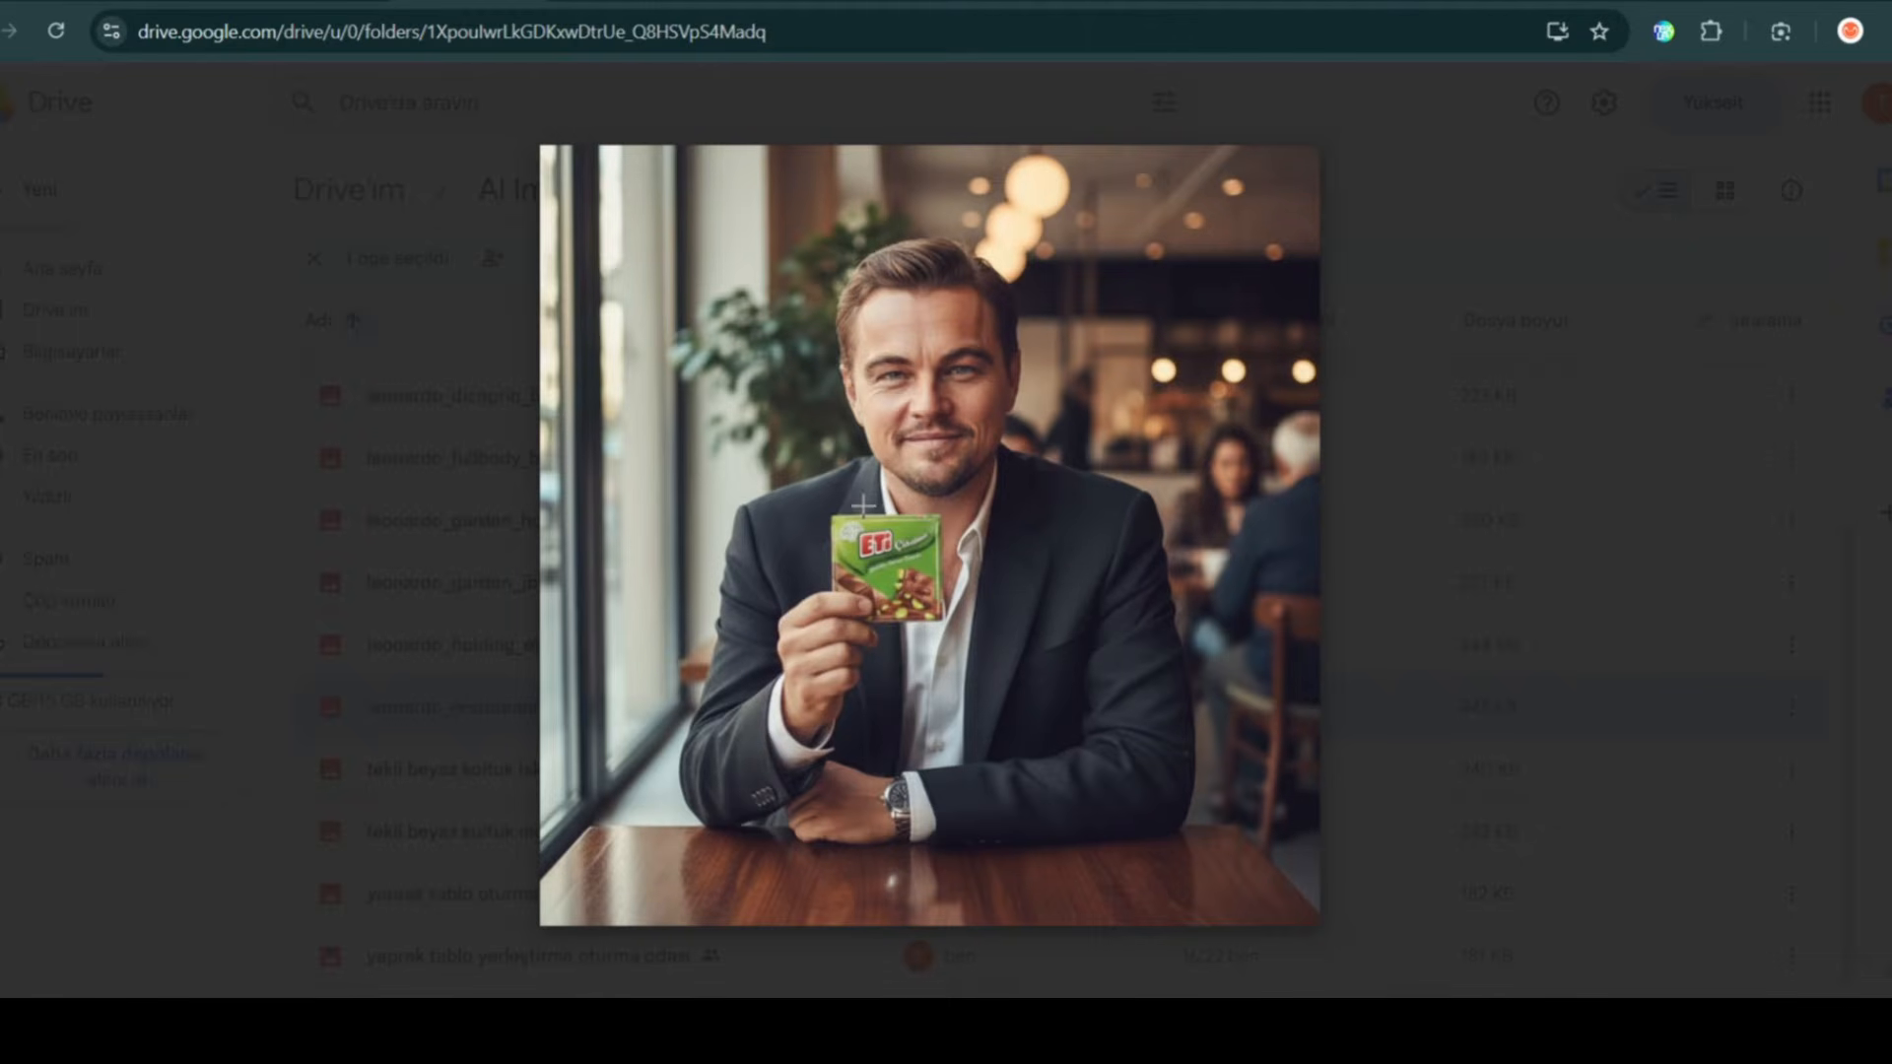
pyautogui.click(884, 582)
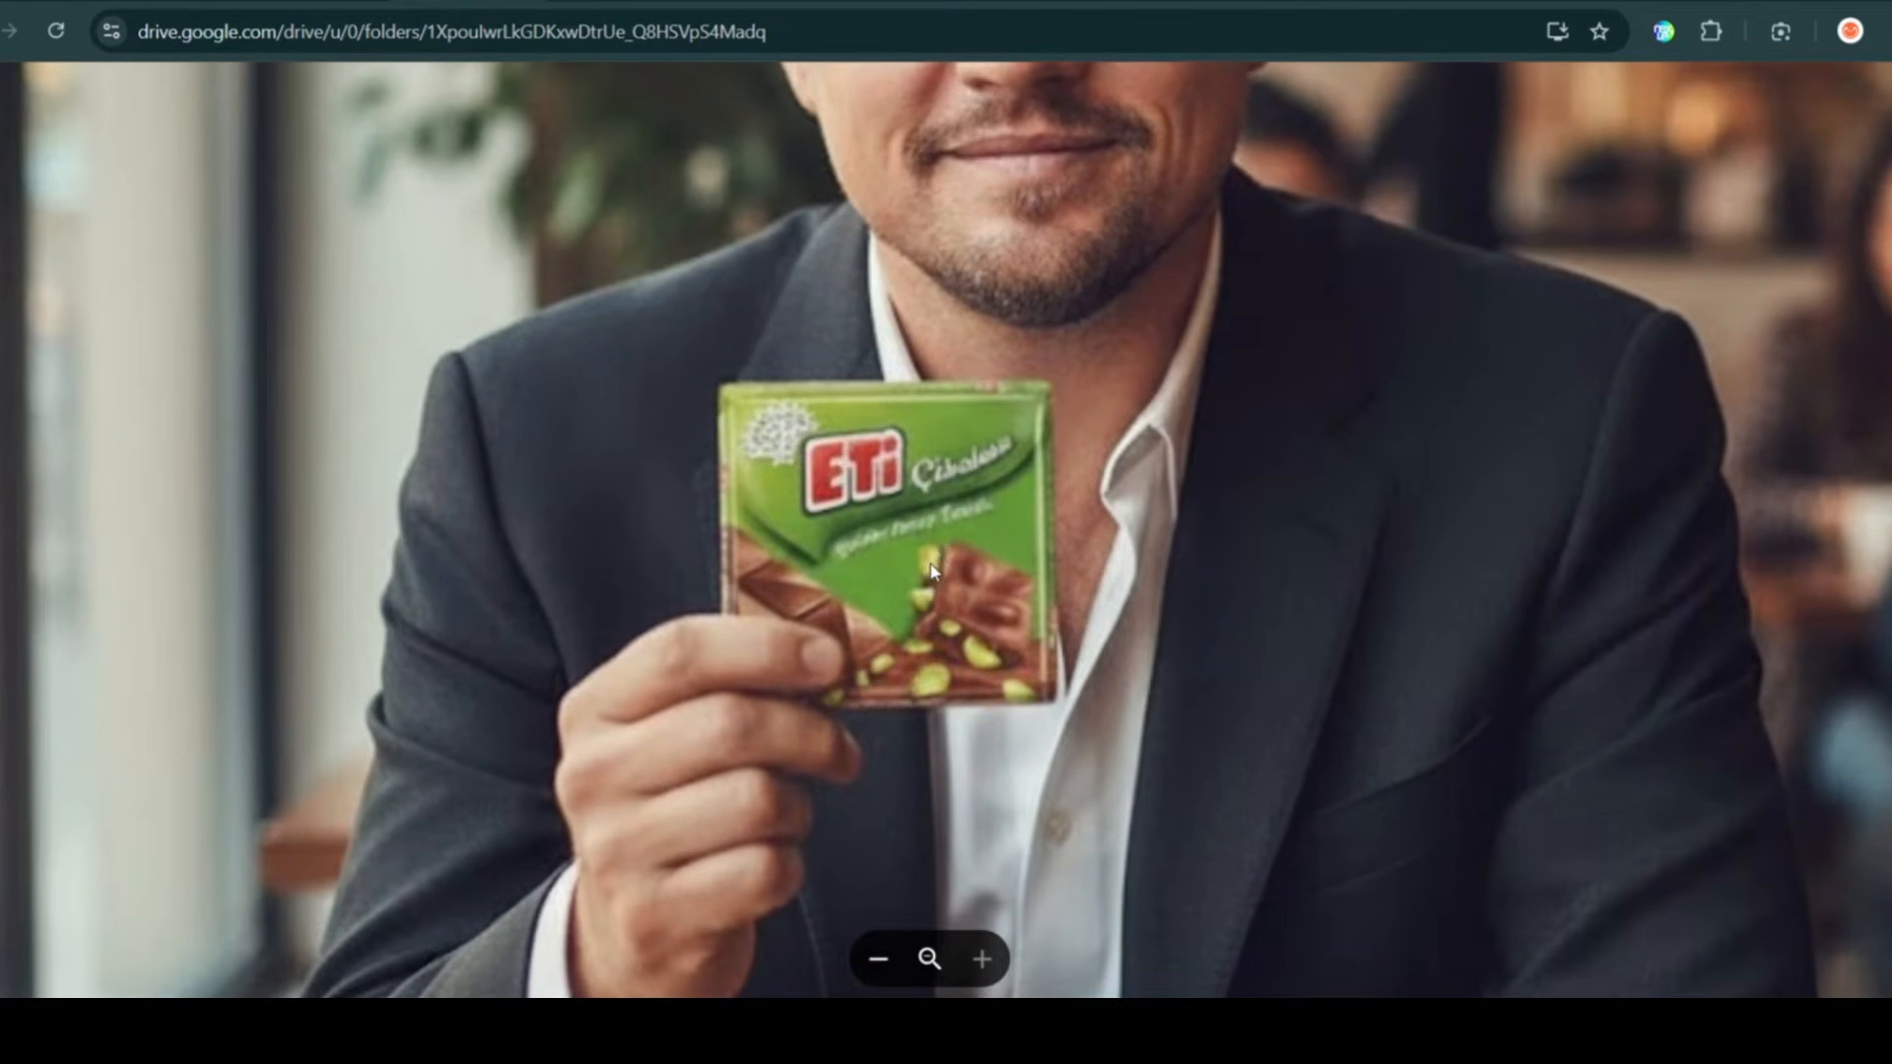
pyautogui.click(927, 580)
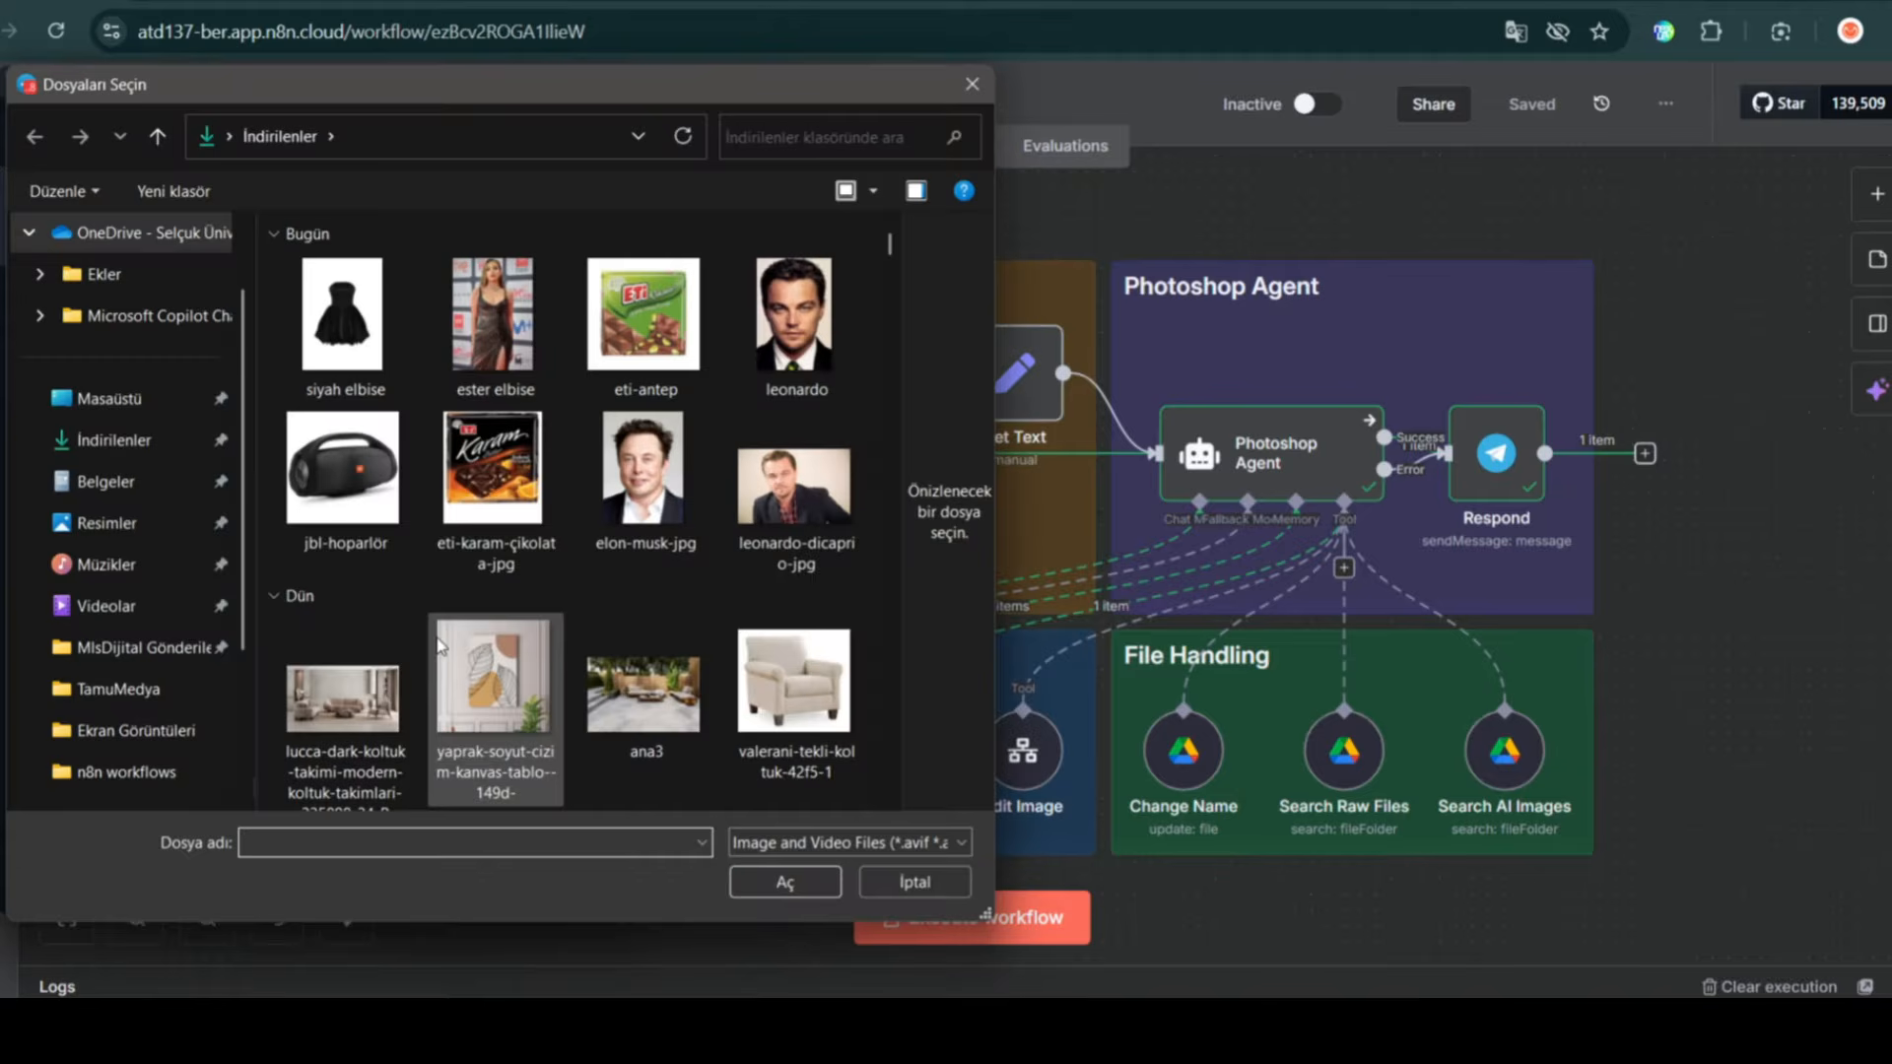
# - Send the ester elbise image from the İndirilenler folder to the atd-nanoshop bot in Telegram
pyautogui.click(514, 372)
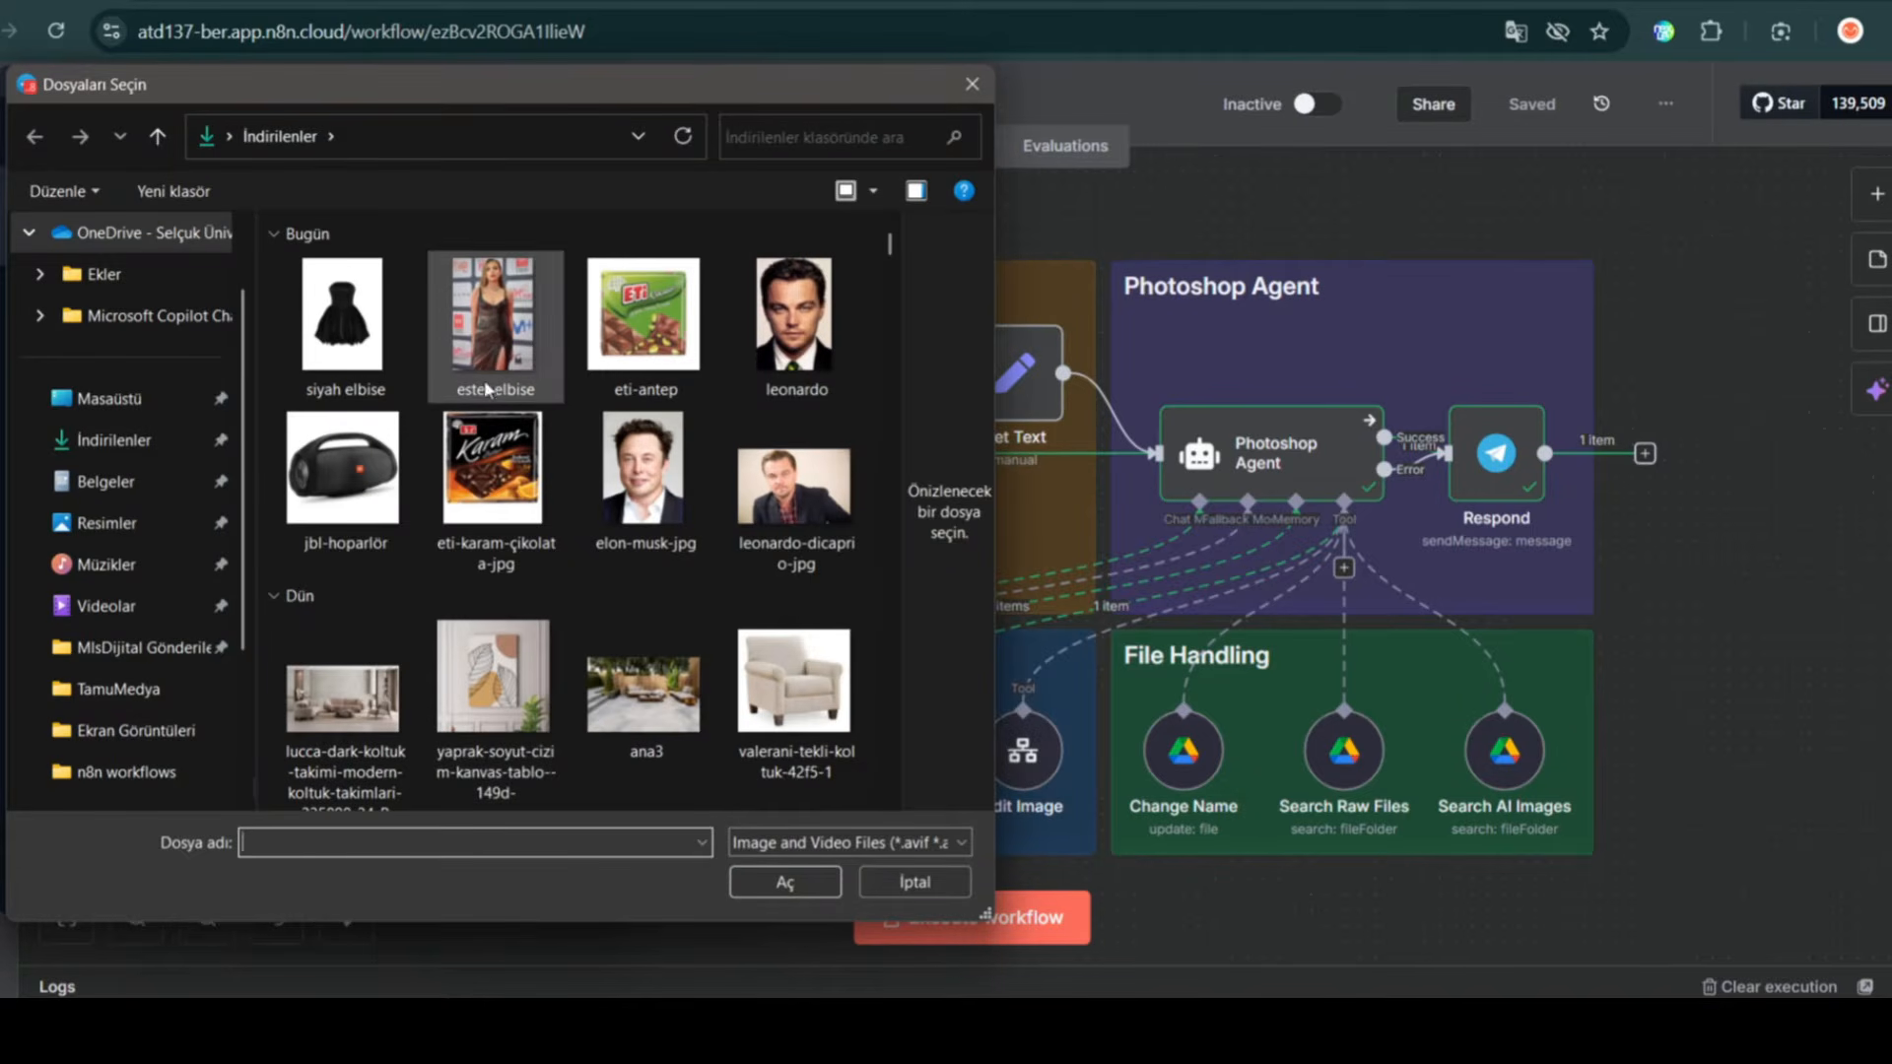
pyautogui.click(800, 883)
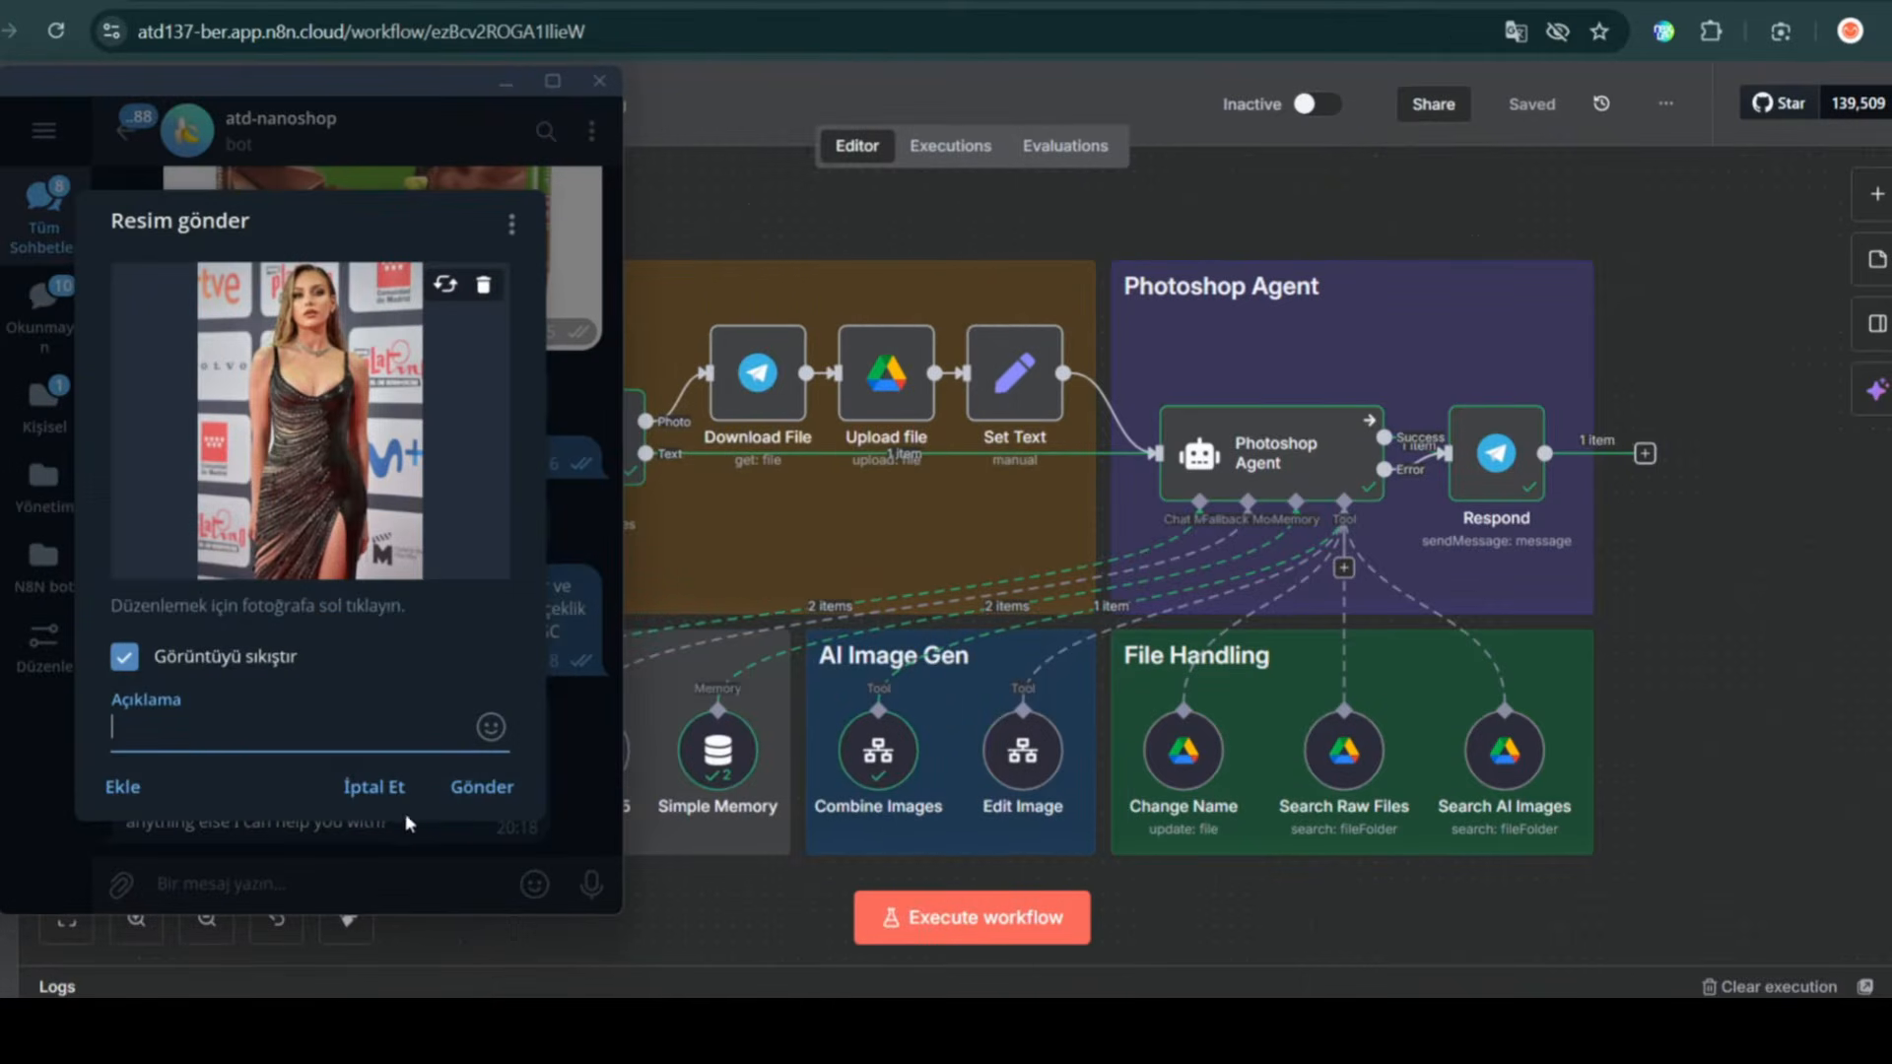
pyautogui.click(477, 788)
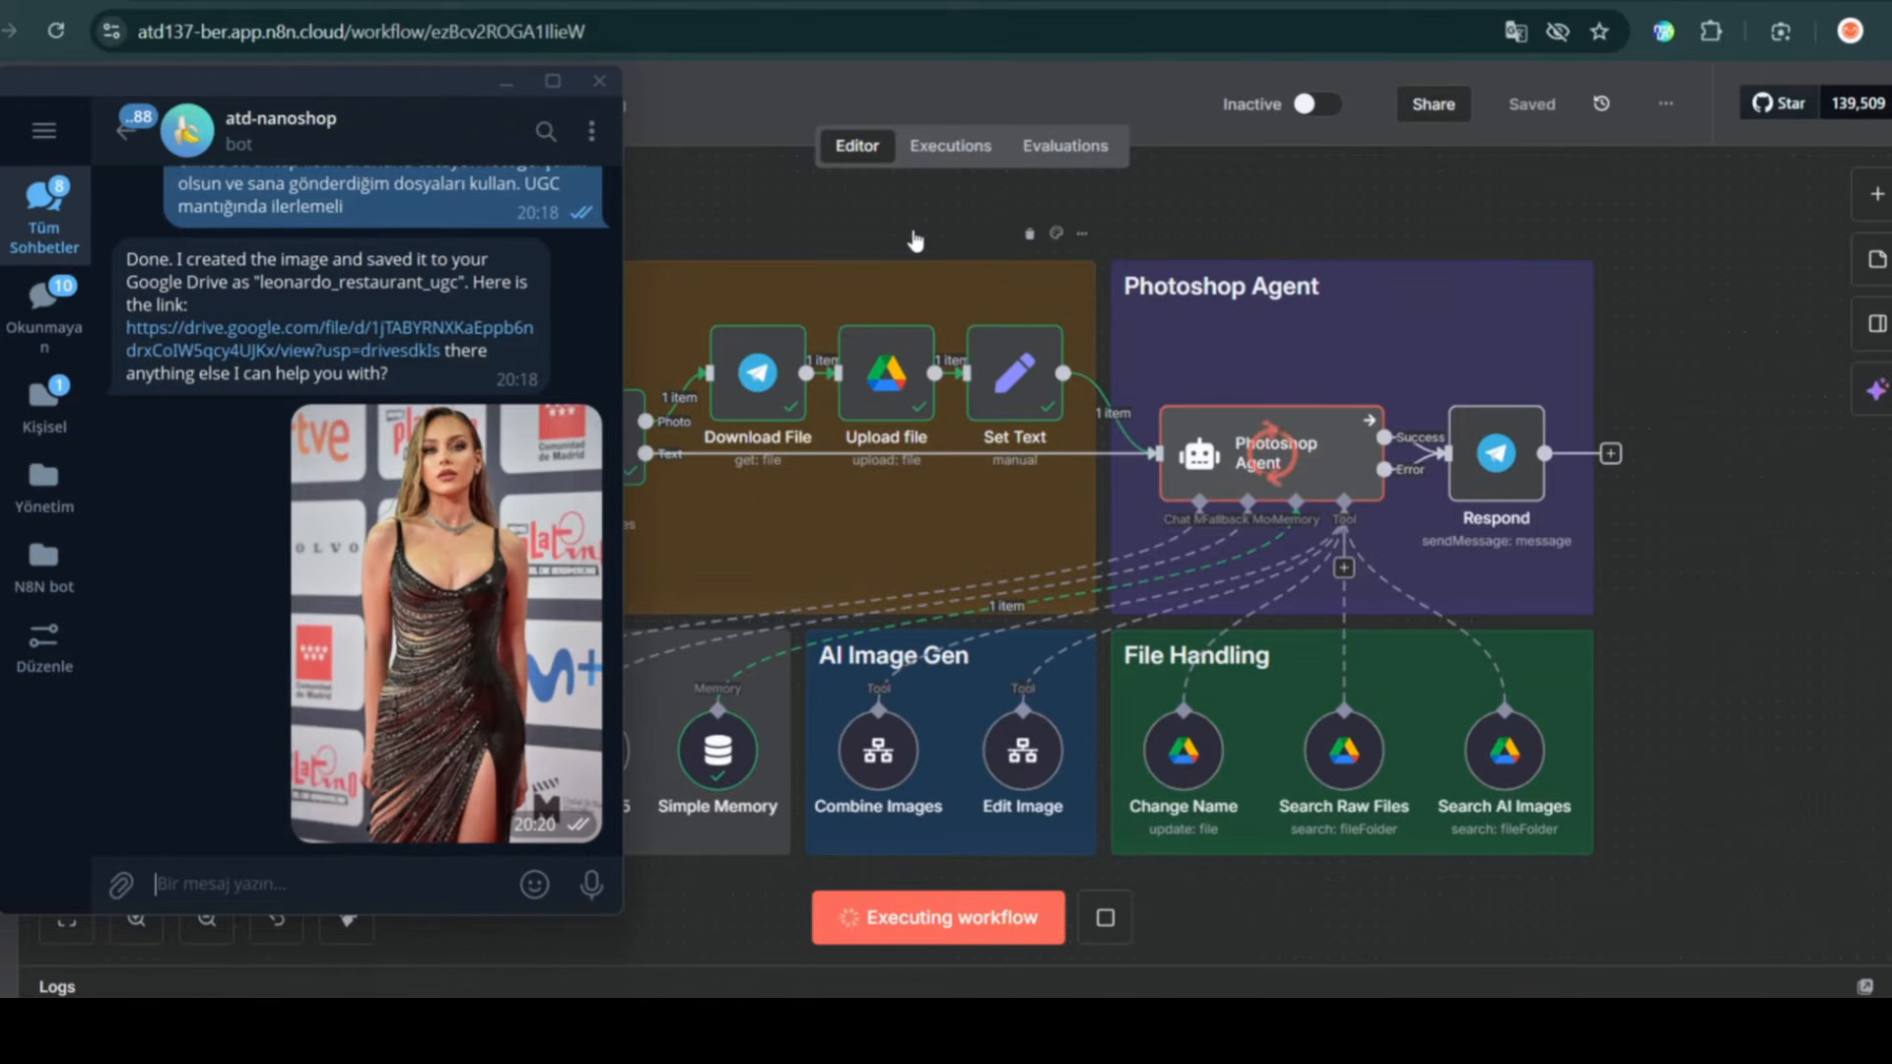
# - Reply "ester exposito" as the name for the dress photo and read the bot's answer
pyautogui.write('ester exposito')
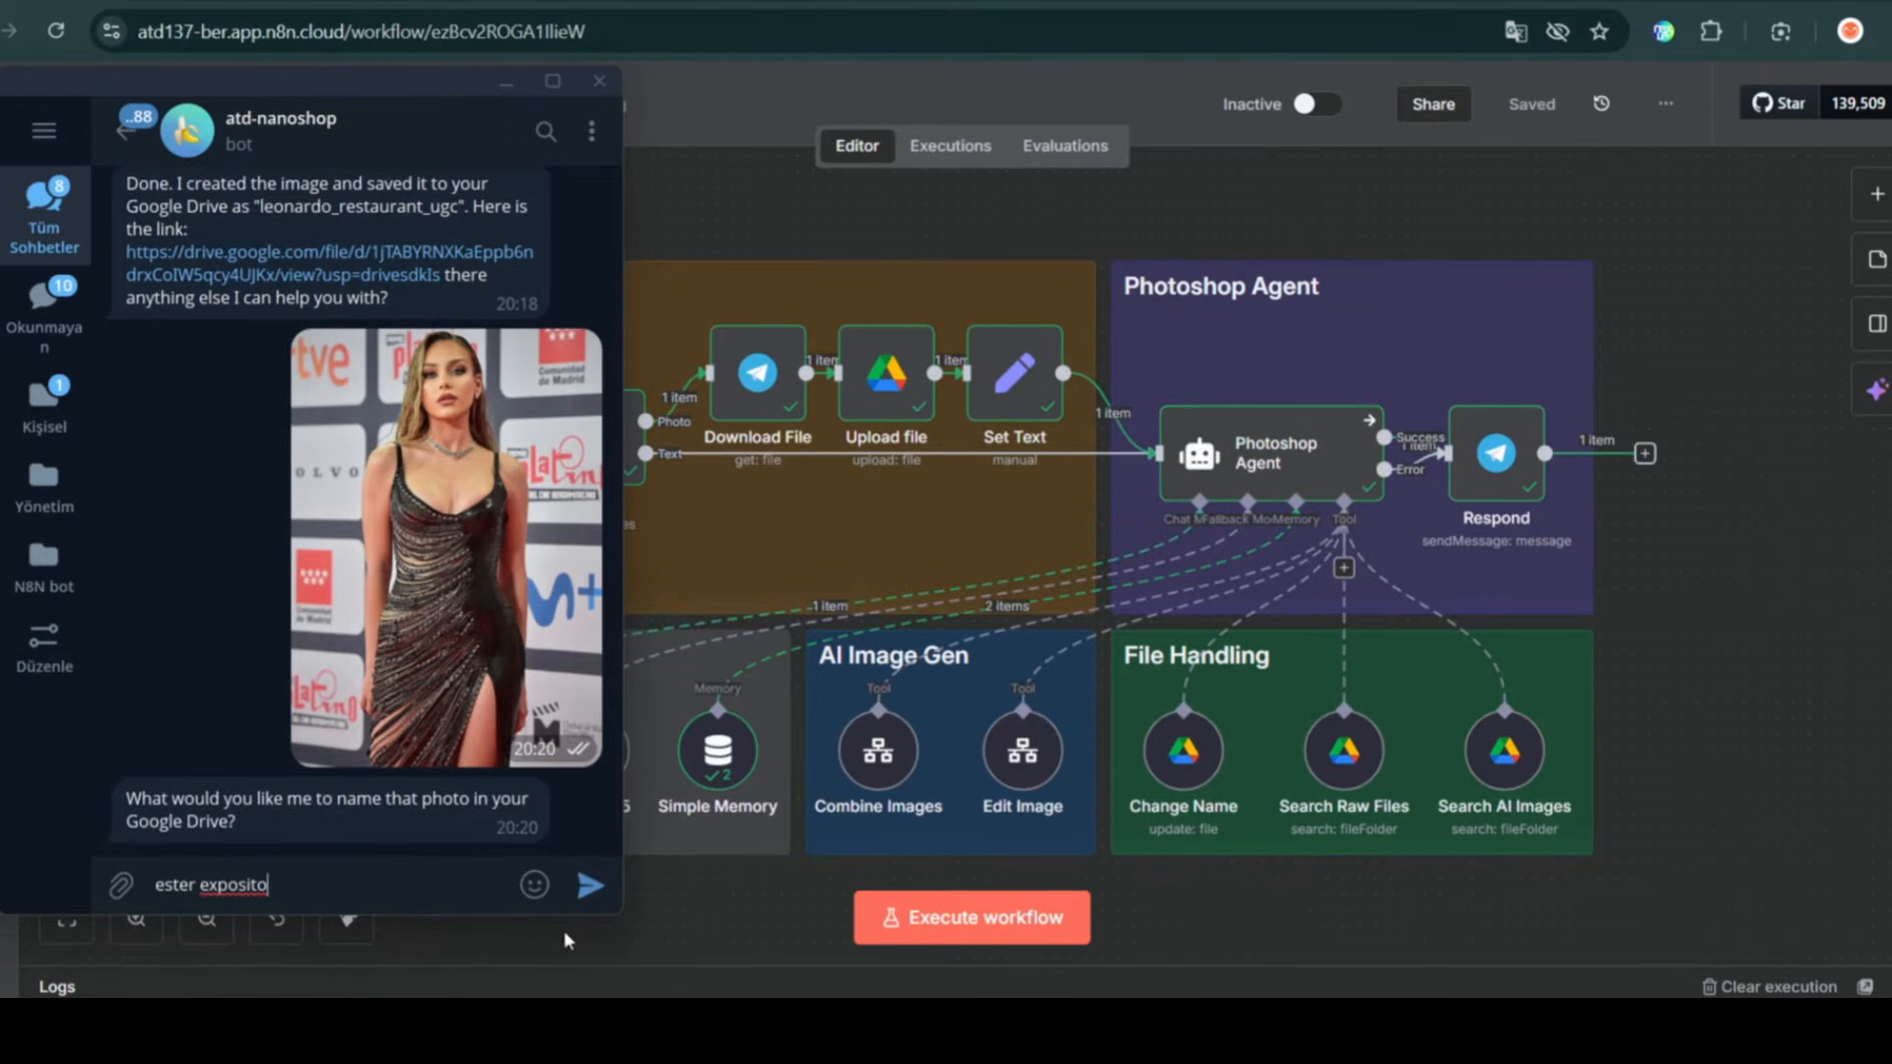
pyautogui.click(597, 892)
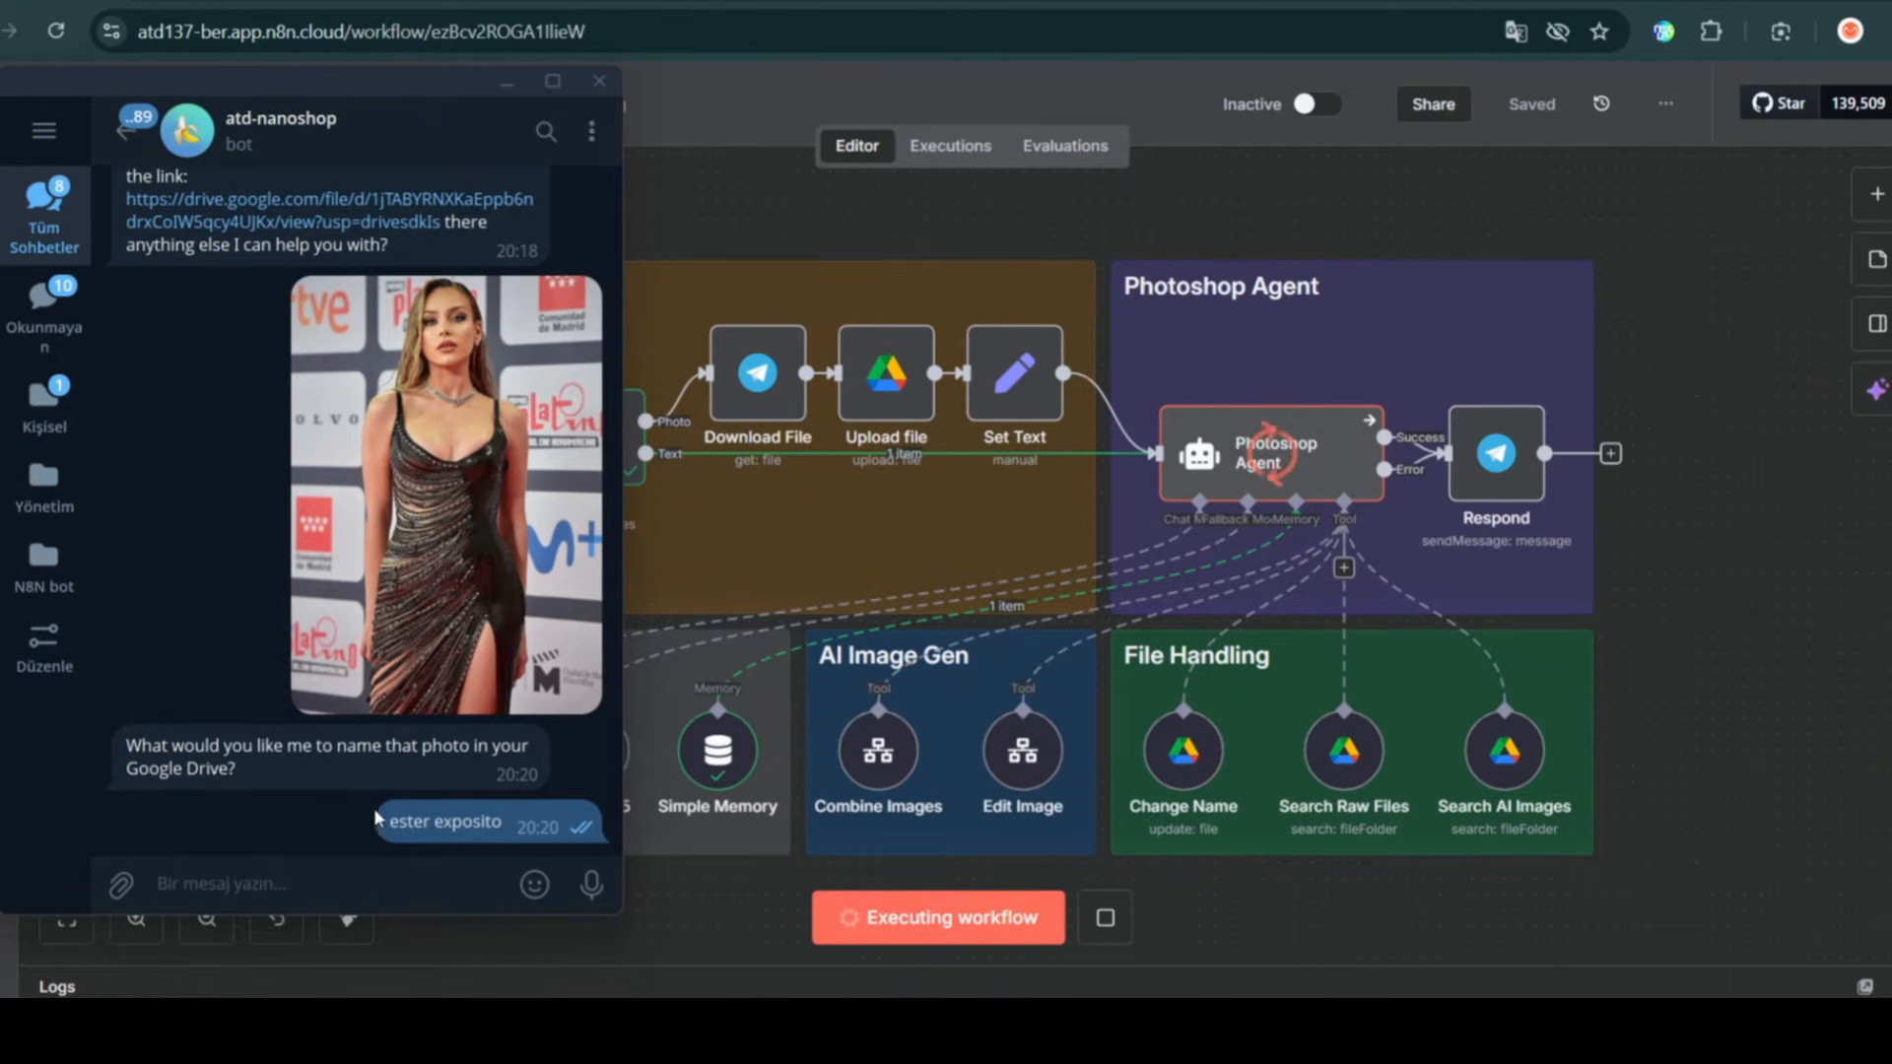
pyautogui.moveTo(130, 749); pyautogui.dragTo(242, 771)
pyautogui.click(311, 775)
pyautogui.moveTo(138, 792); pyautogui.dragTo(470, 803)
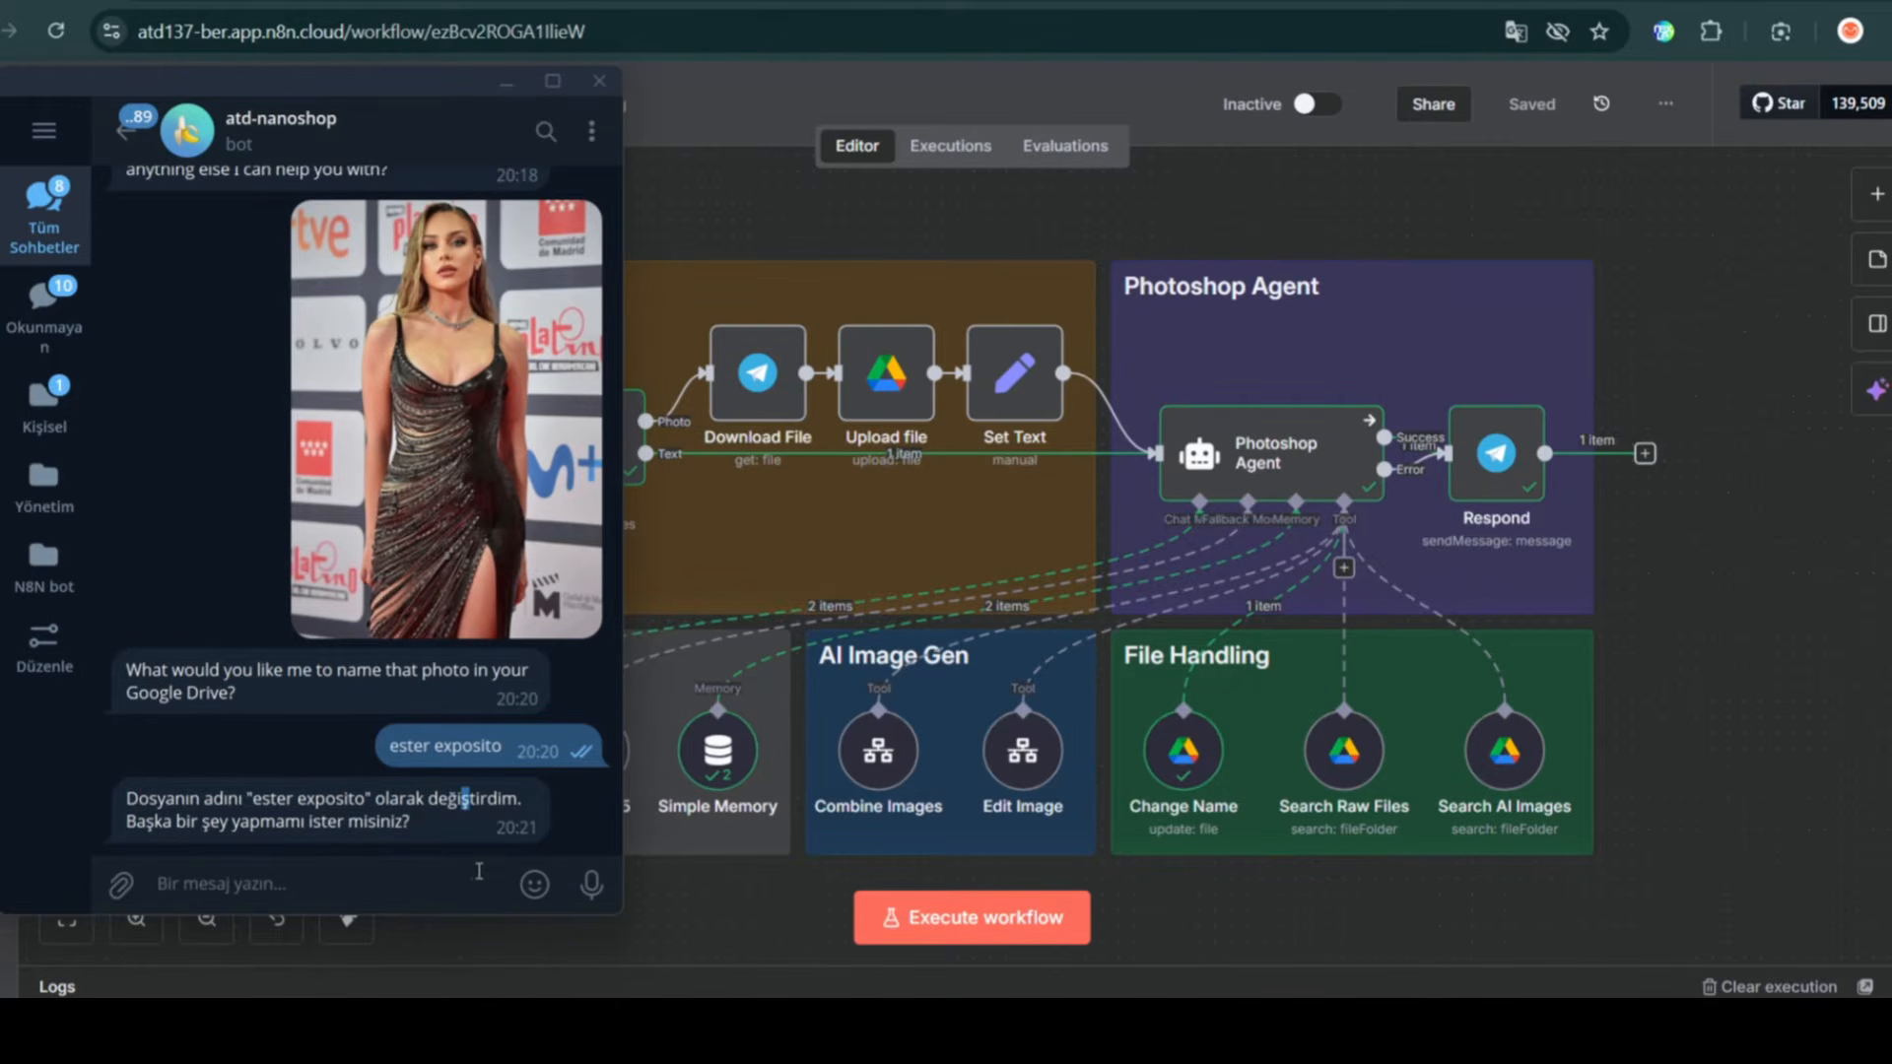
pyautogui.click(382, 793)
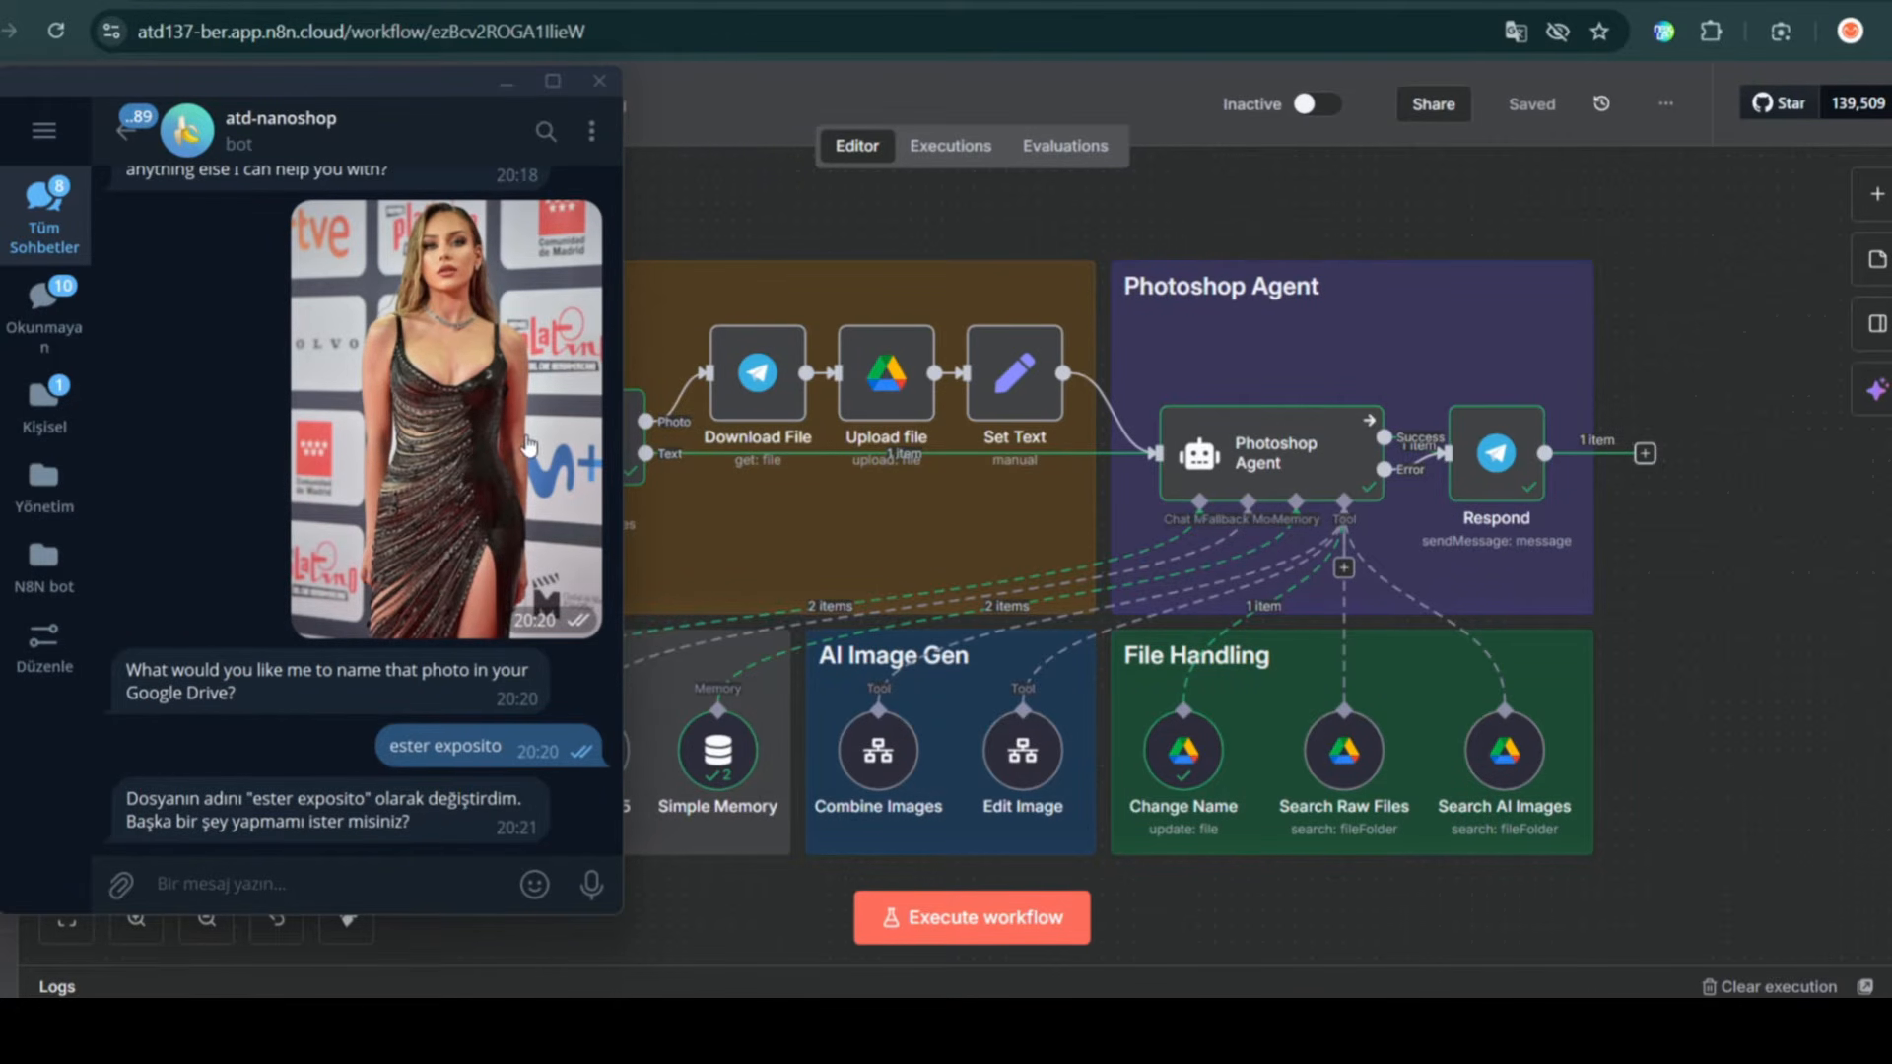
# - Send the bot the request "ester expositonun üzerindeki elbiseyi beyaz bir elbise ile değiştir ve koluna zarif bir saat ekle"
pyautogui.write('ester expositonun üzerindeki elbiseyi beyaz bir elbise ile değiştir ve koluna zarif bir saat ekle')
pyautogui.press('Return')
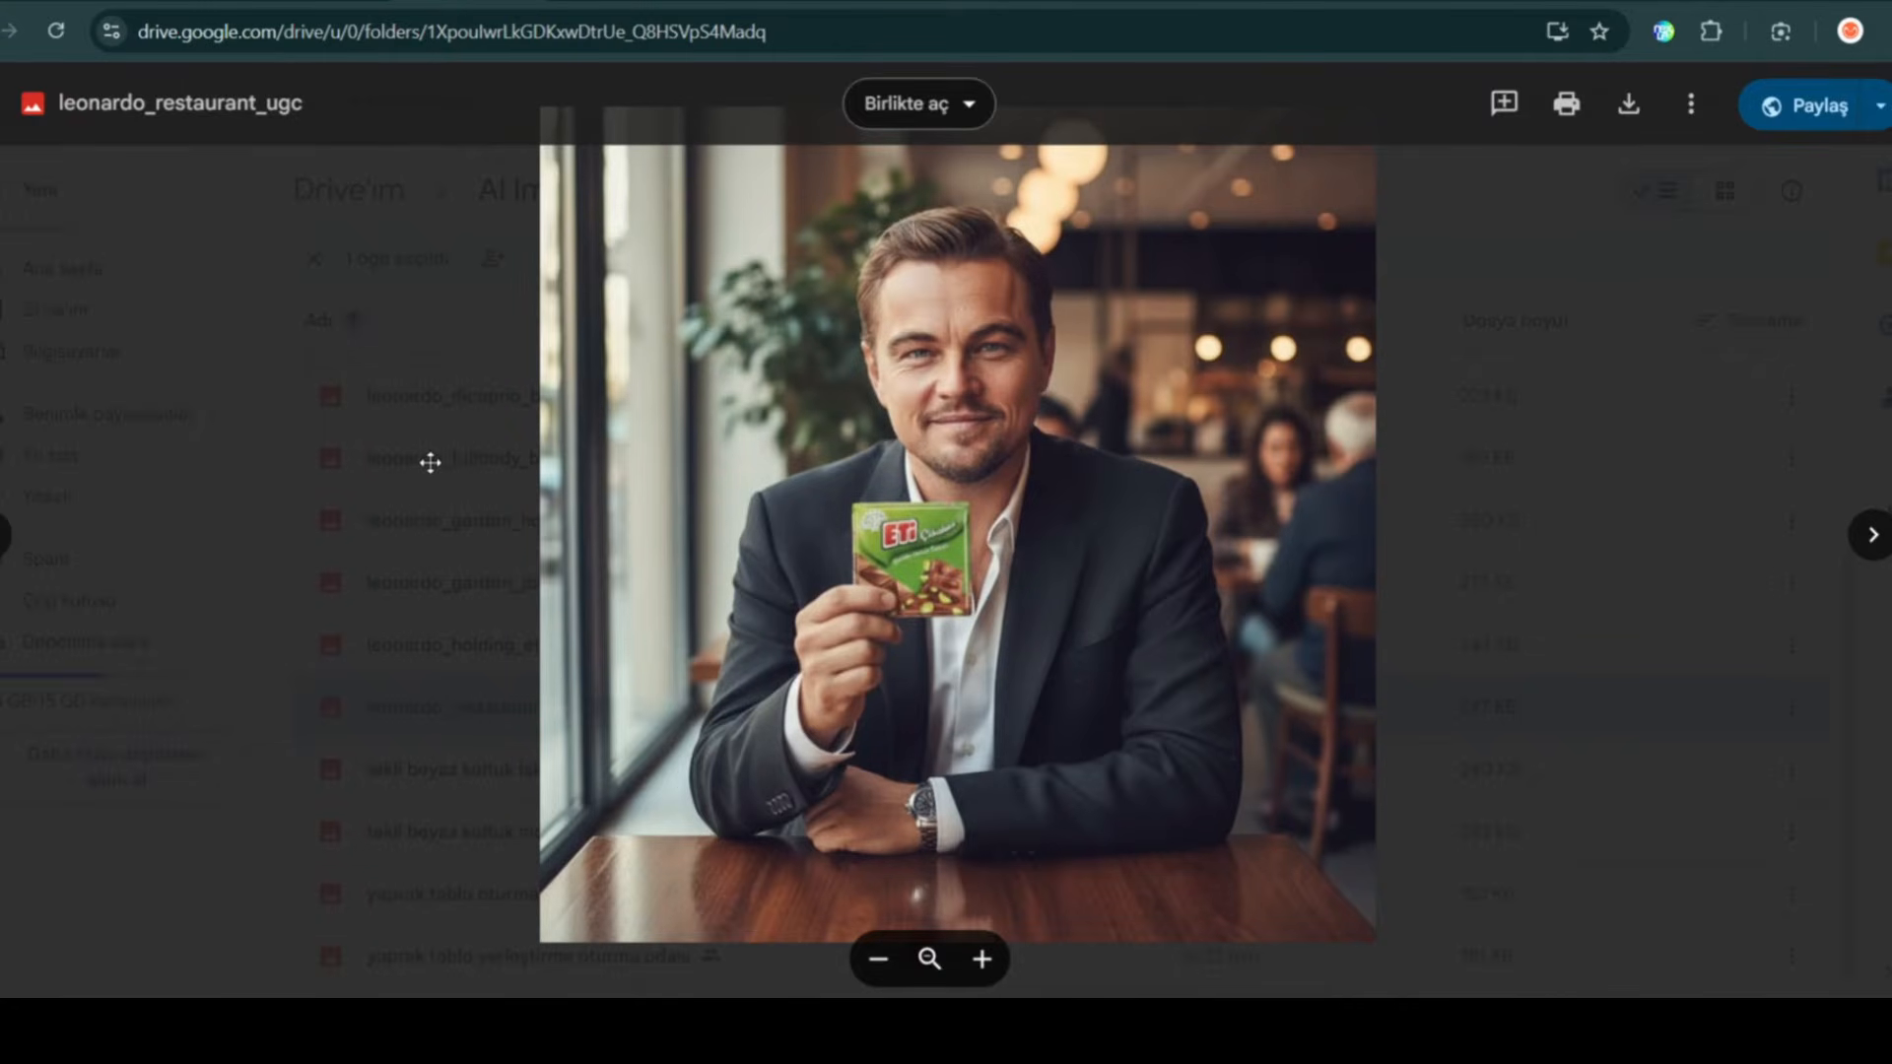
# - Examine the ester_exposito_white_dress_watch image in Google Drive, focusing on the dress and the wrist
pyautogui.click(431, 462)
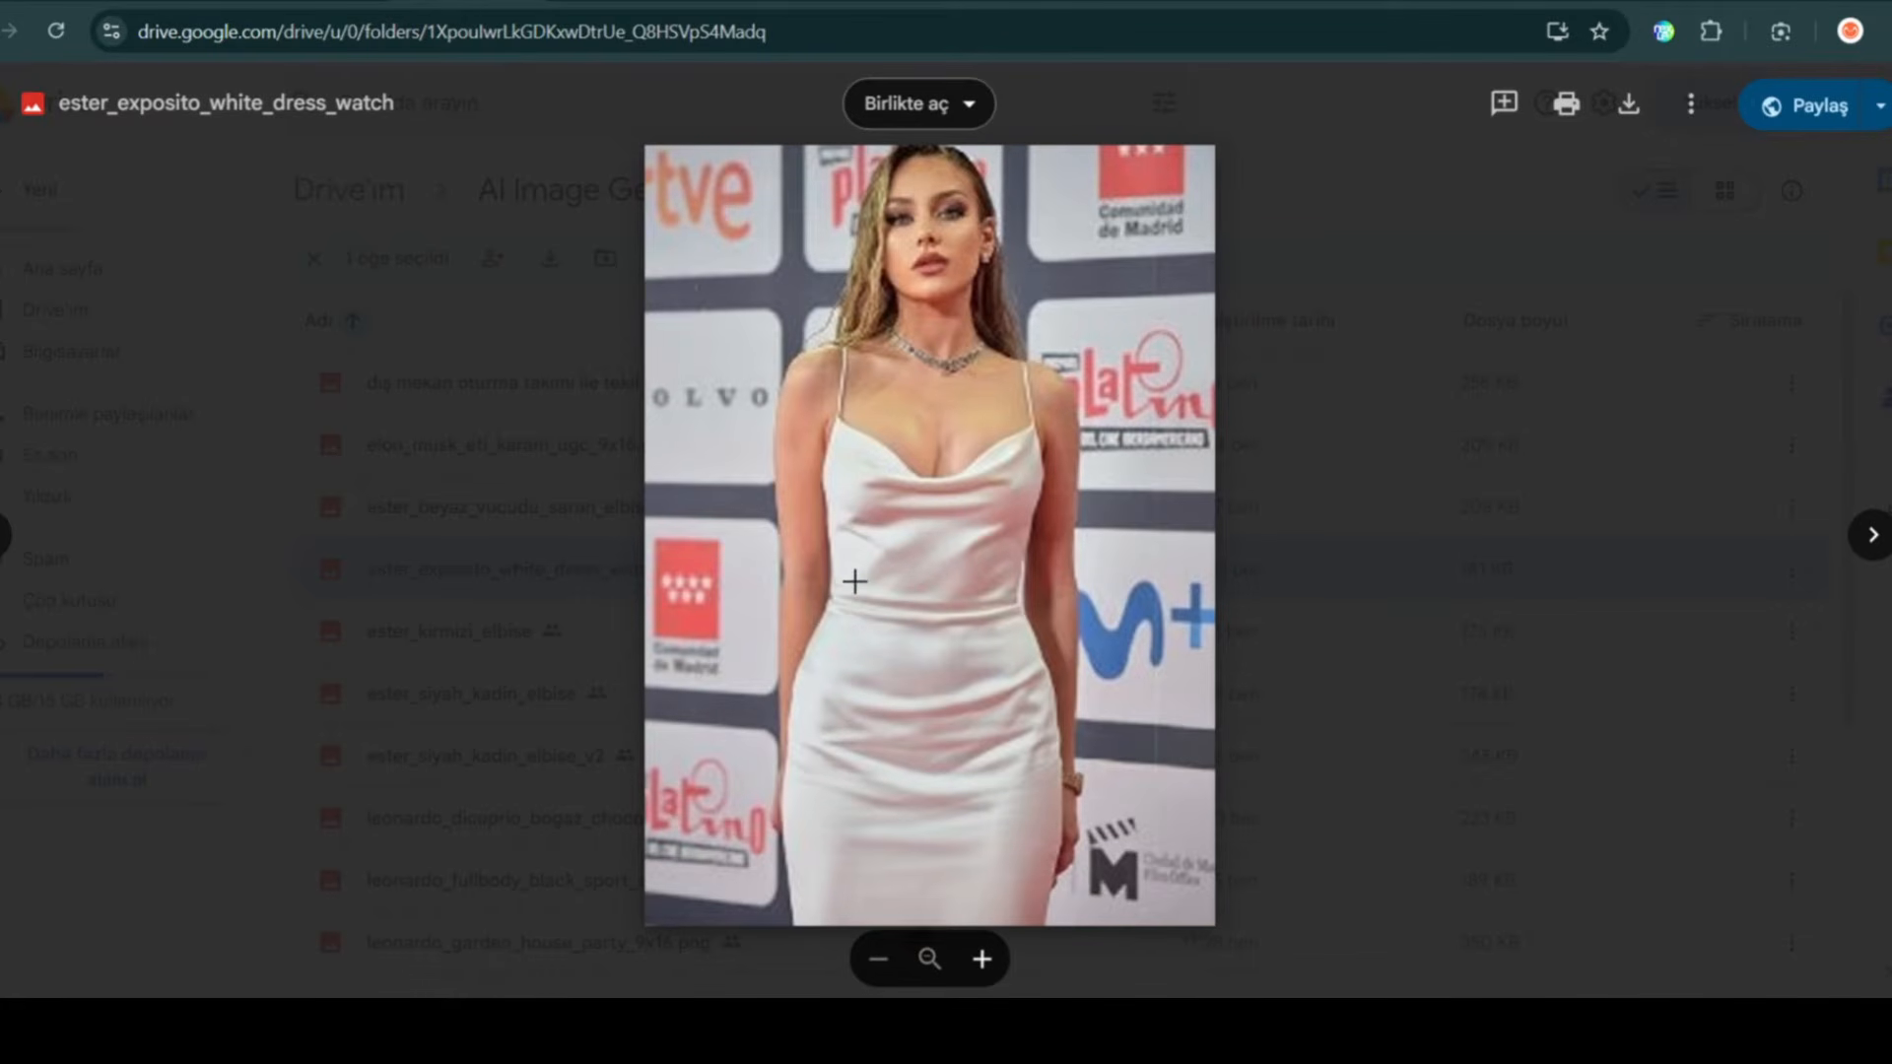
pyautogui.moveTo(1127, 822); pyautogui.dragTo(1027, 715)
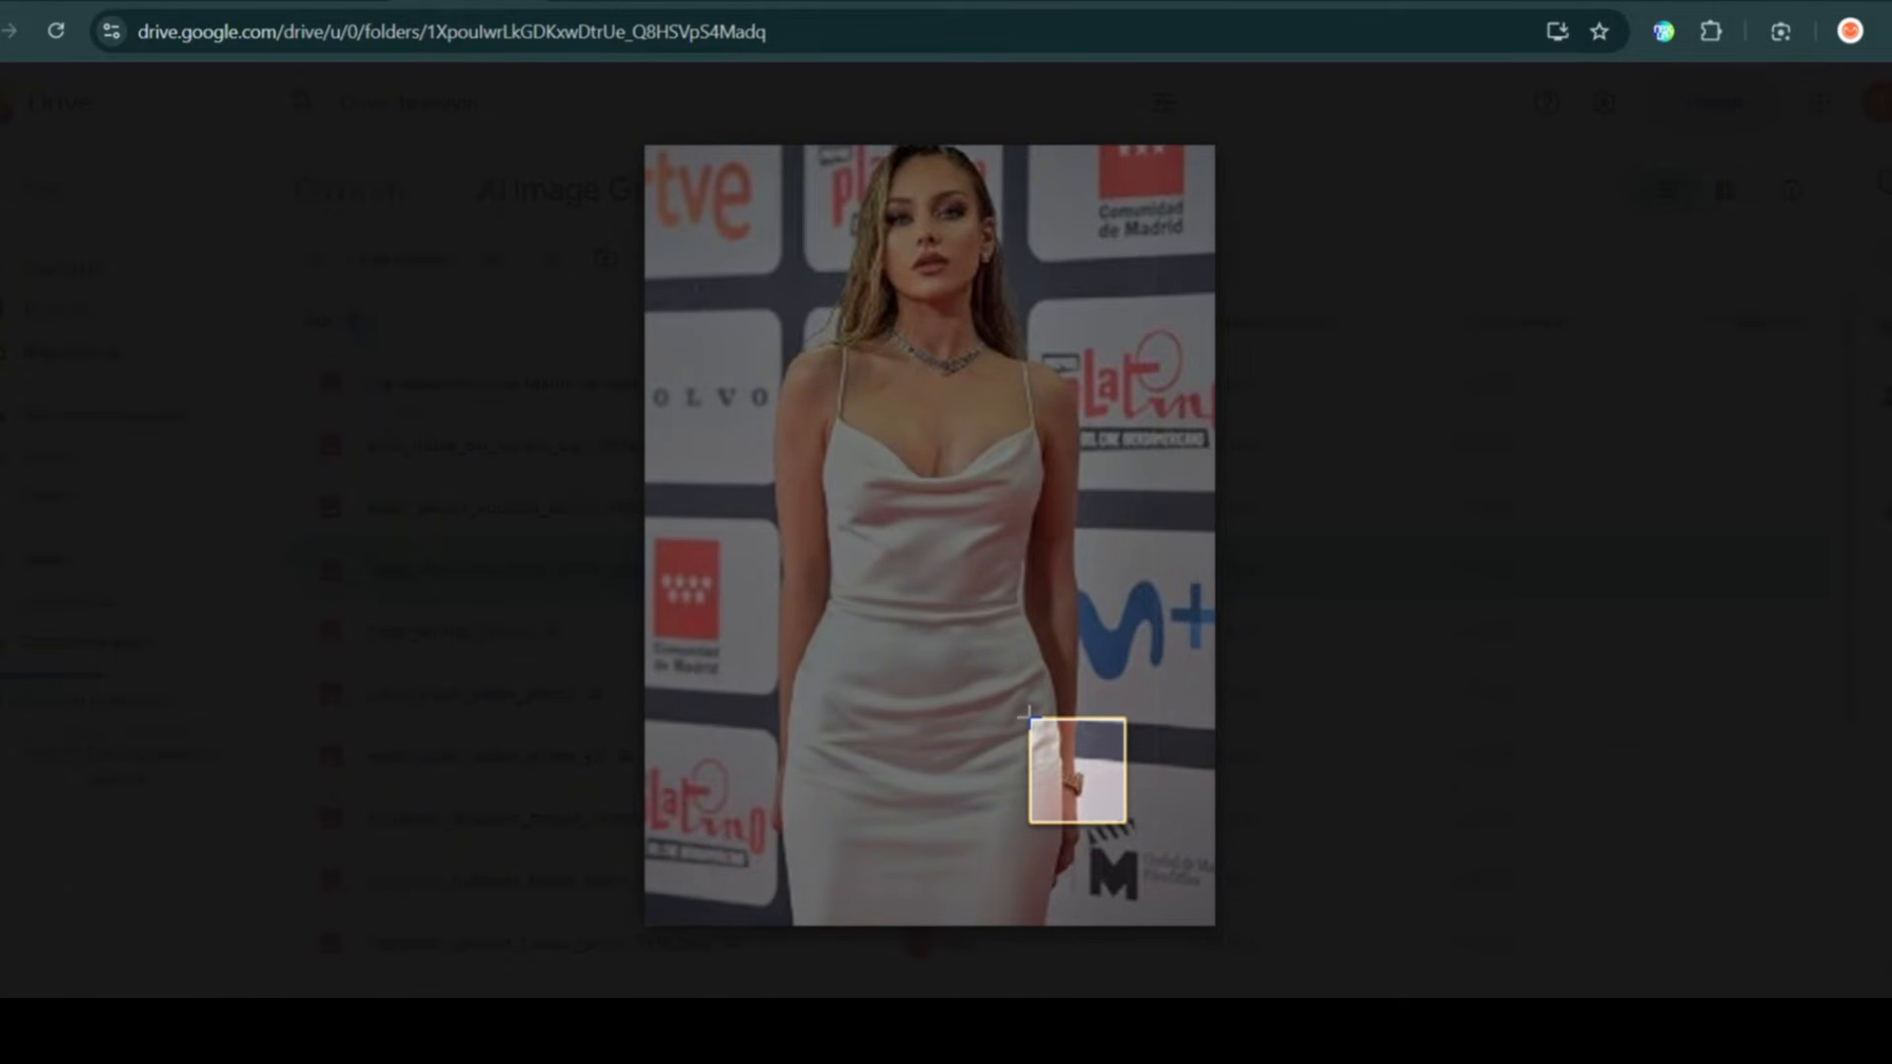
pyautogui.moveTo(1027, 715); pyautogui.dragTo(1027, 715)
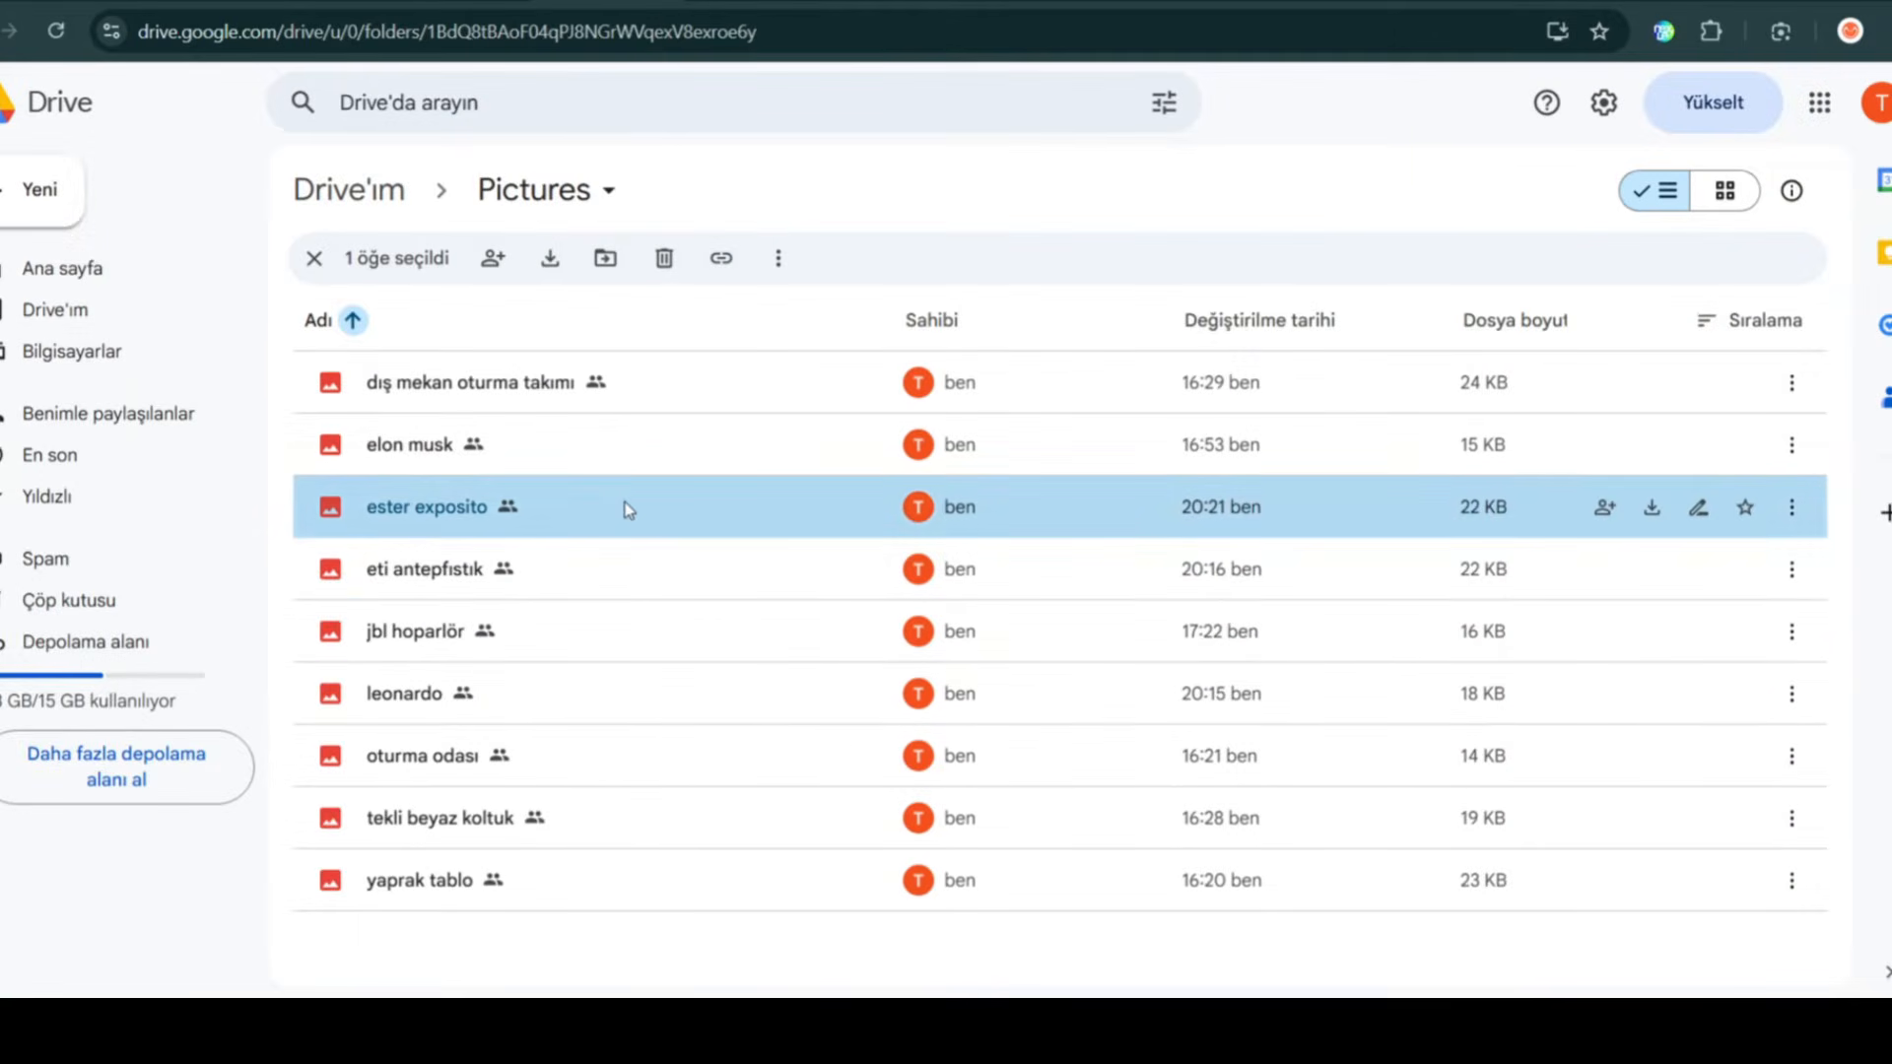
# - Compare the original ester exposito photo in Pictures with the edited ester_exposito_white_dress_watch image in AI Image Generation
pyautogui.doubleClick(628, 510)
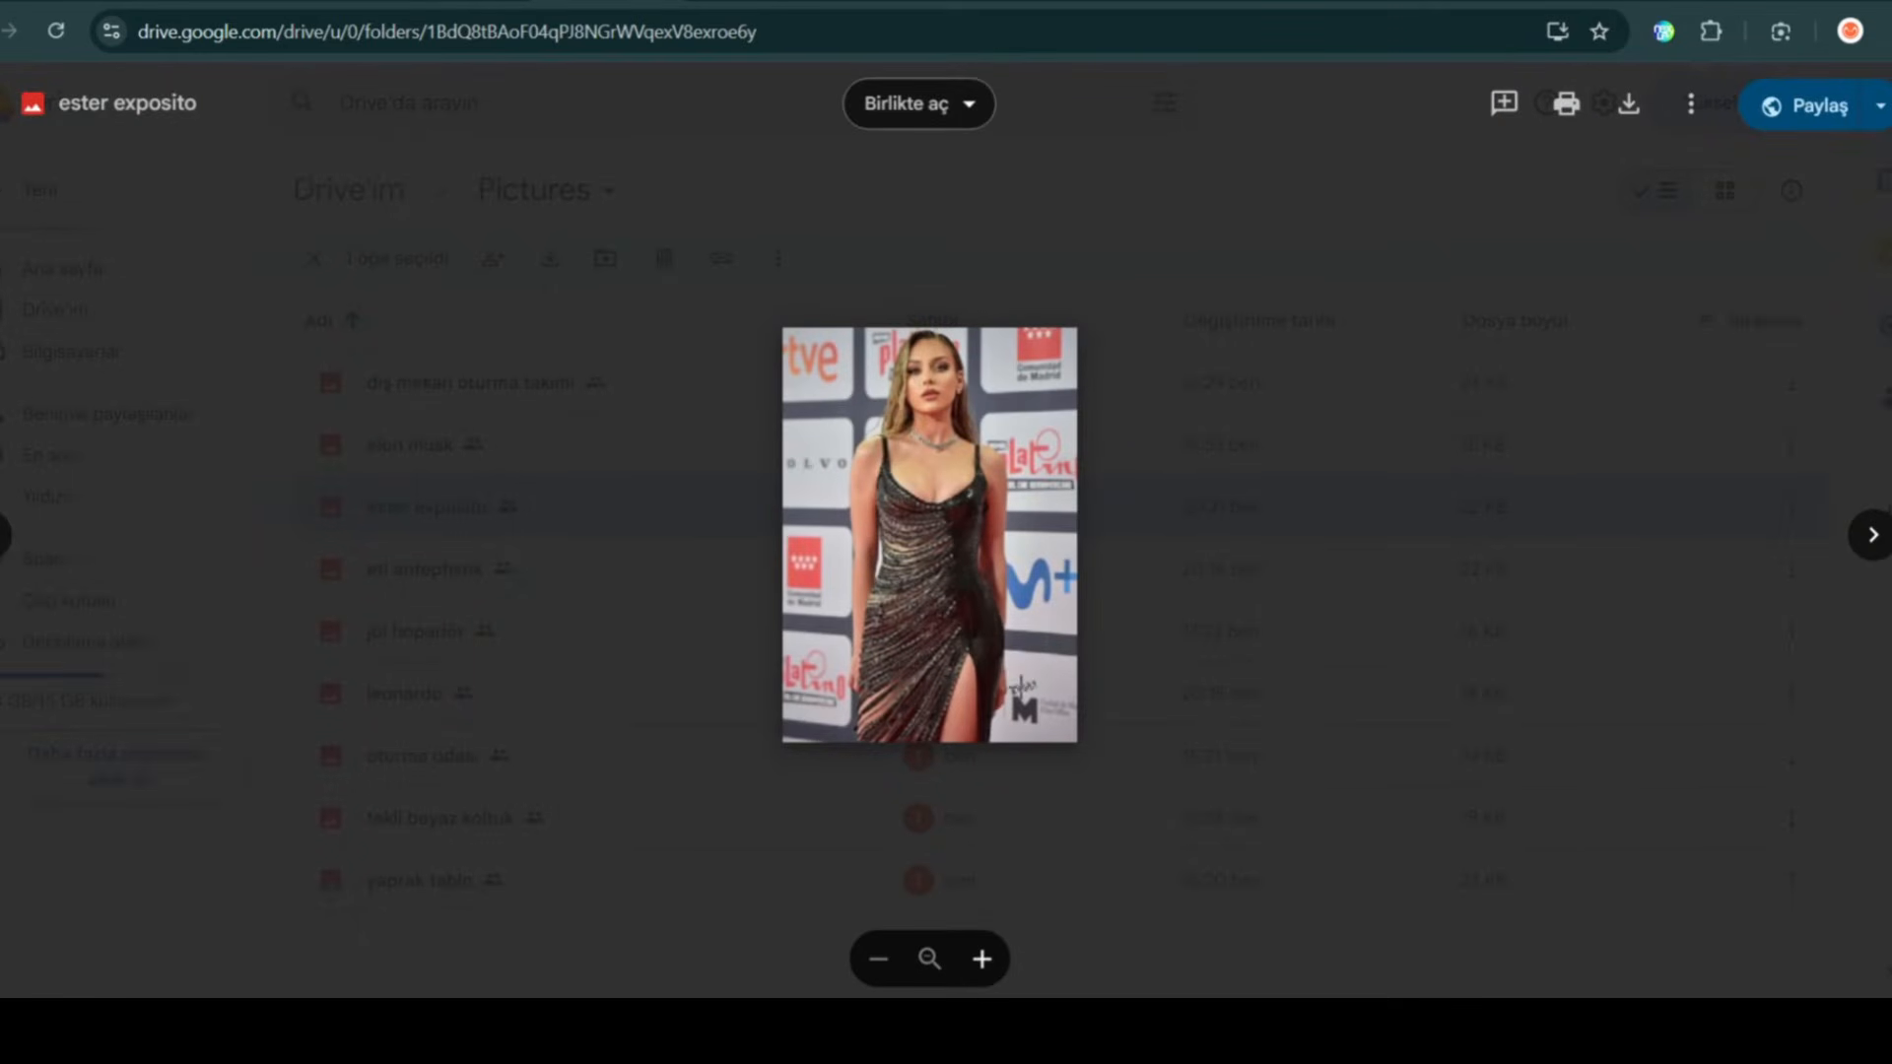
pyautogui.click(982, 960)
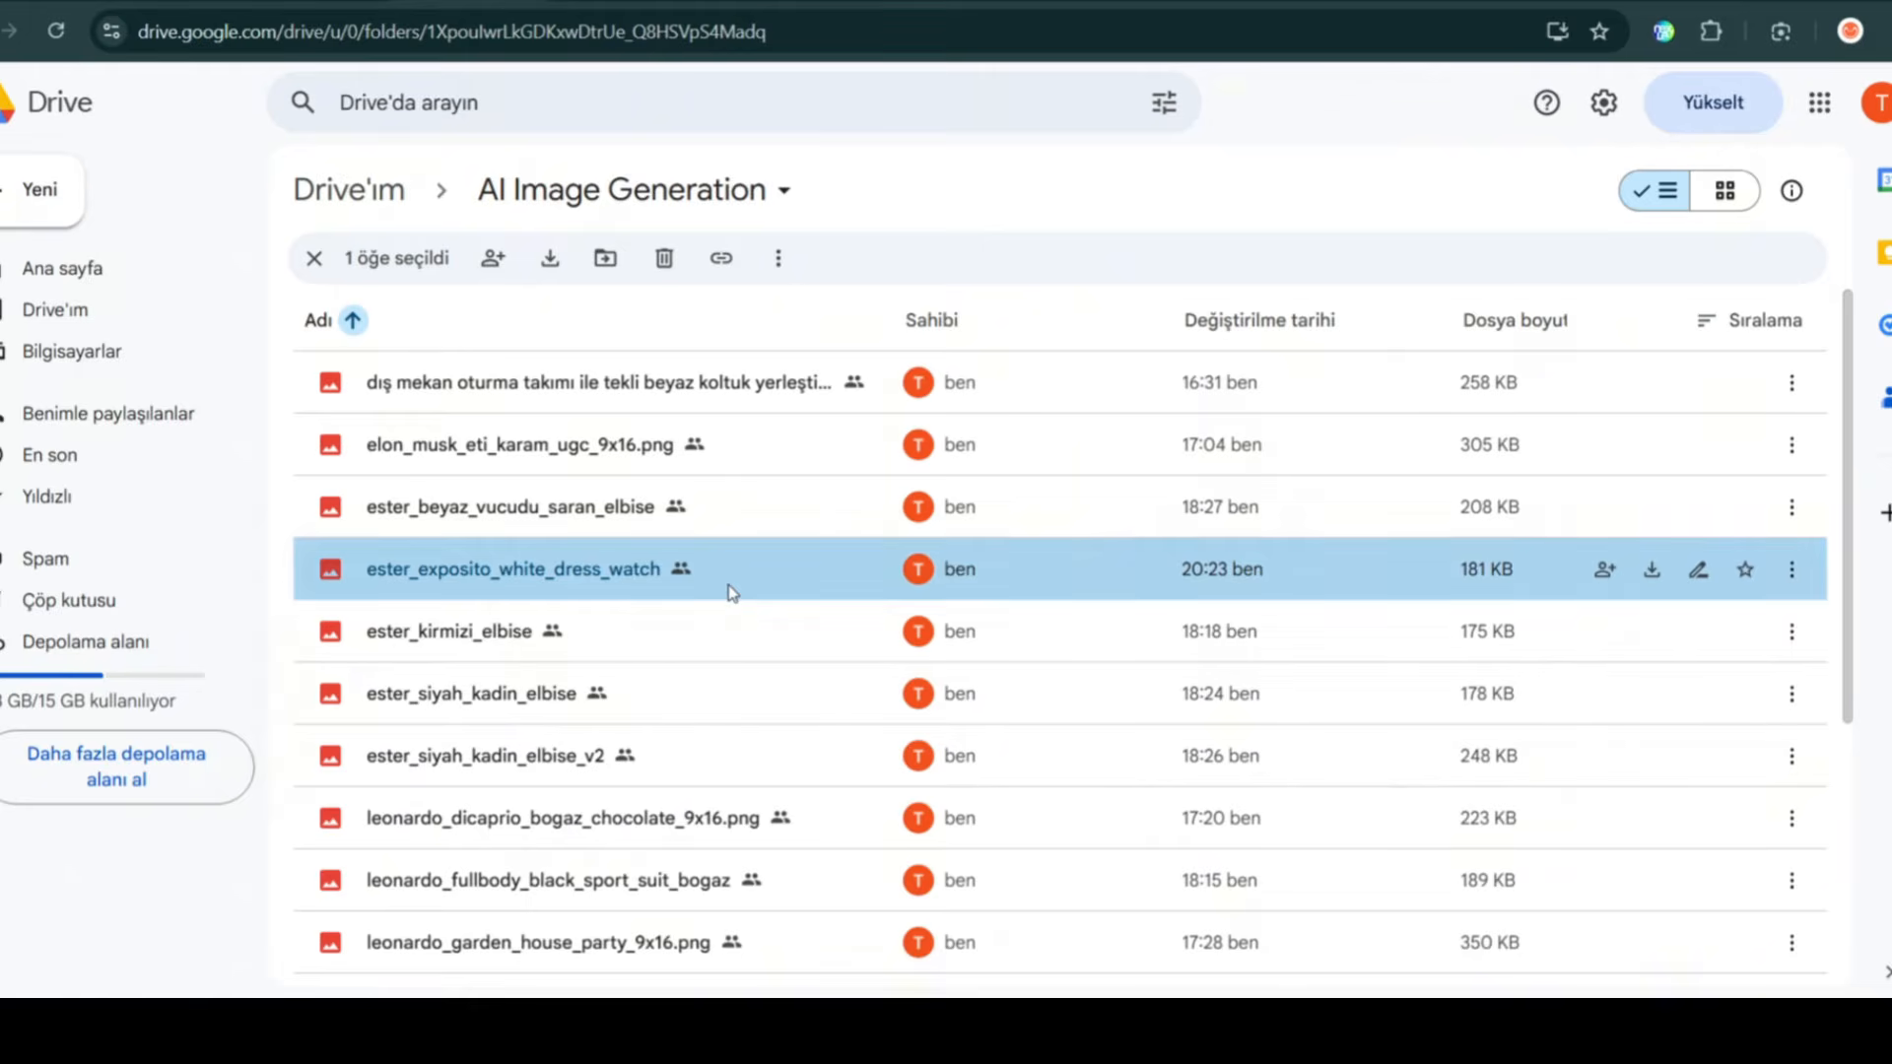
pyautogui.doubleClick(717, 583)
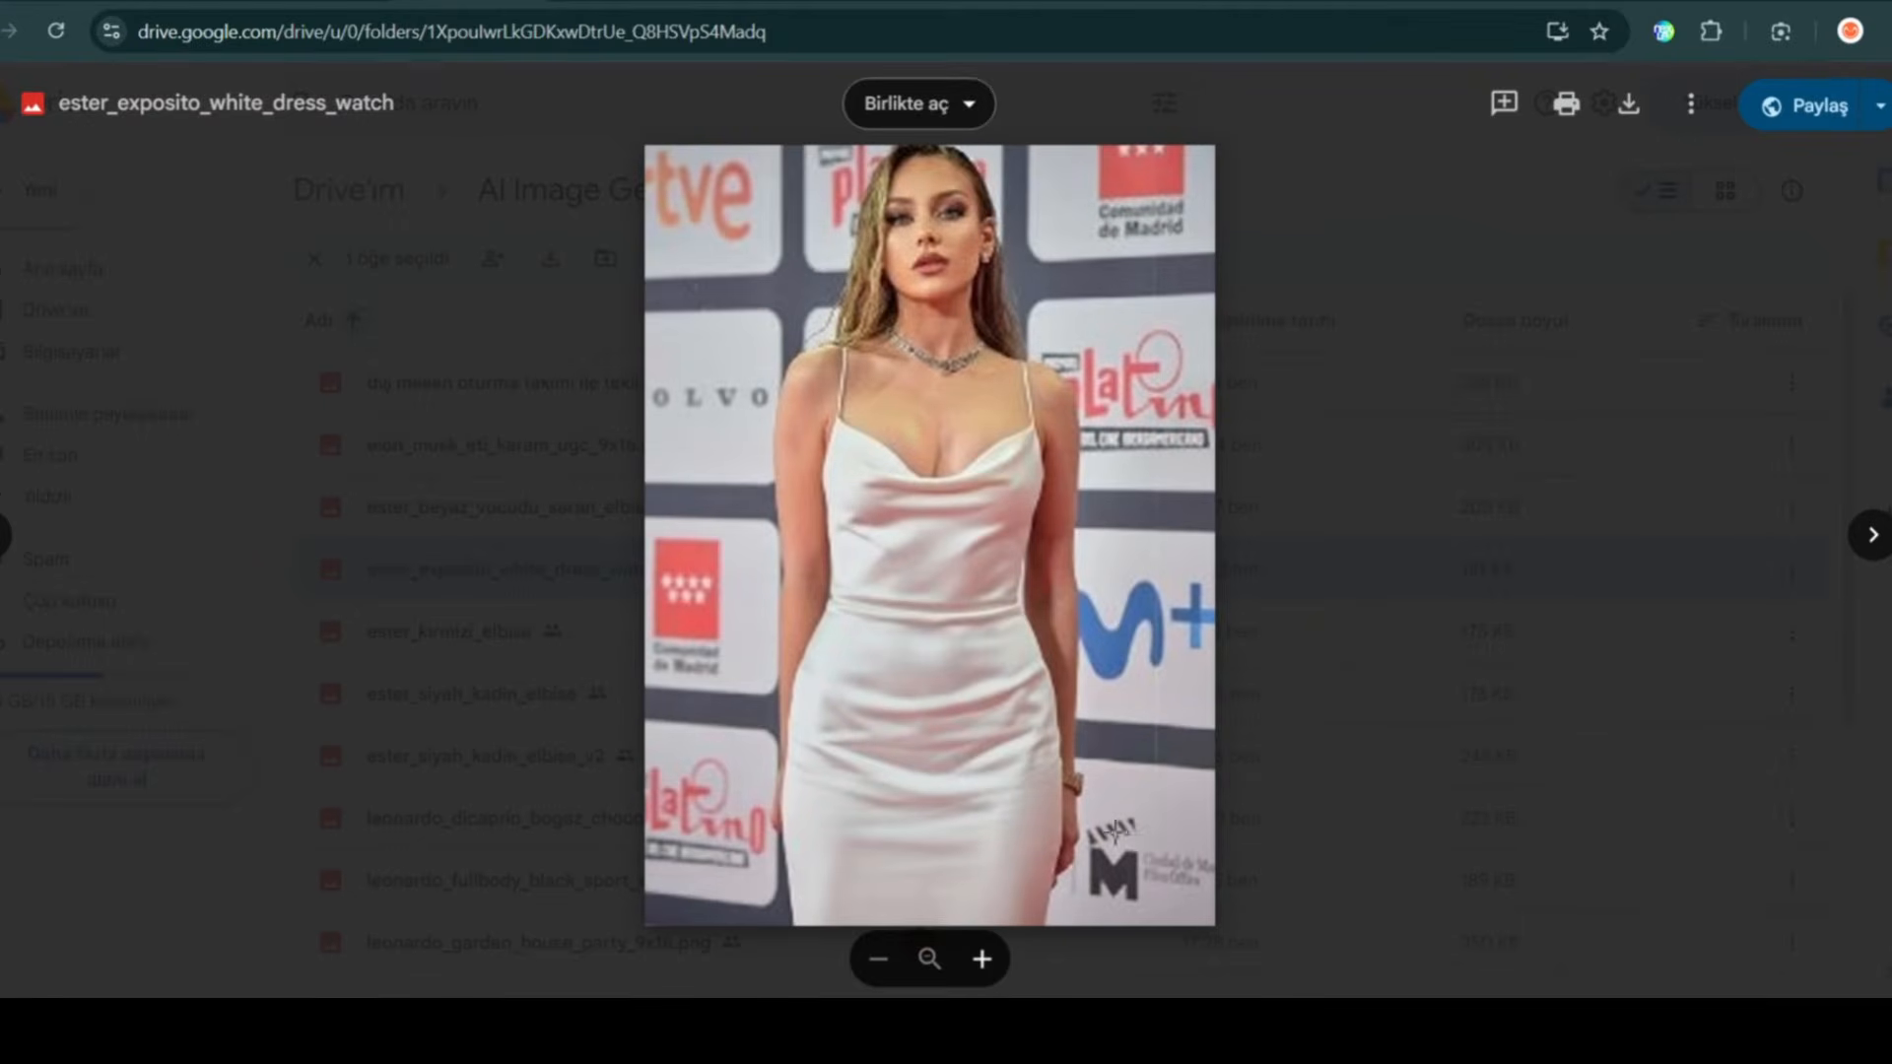
# - Examine the watch on the wrist in the ester_exposito_white_dress_watch image
pyautogui.moveTo(1120, 835); pyautogui.dragTo(1004, 702)
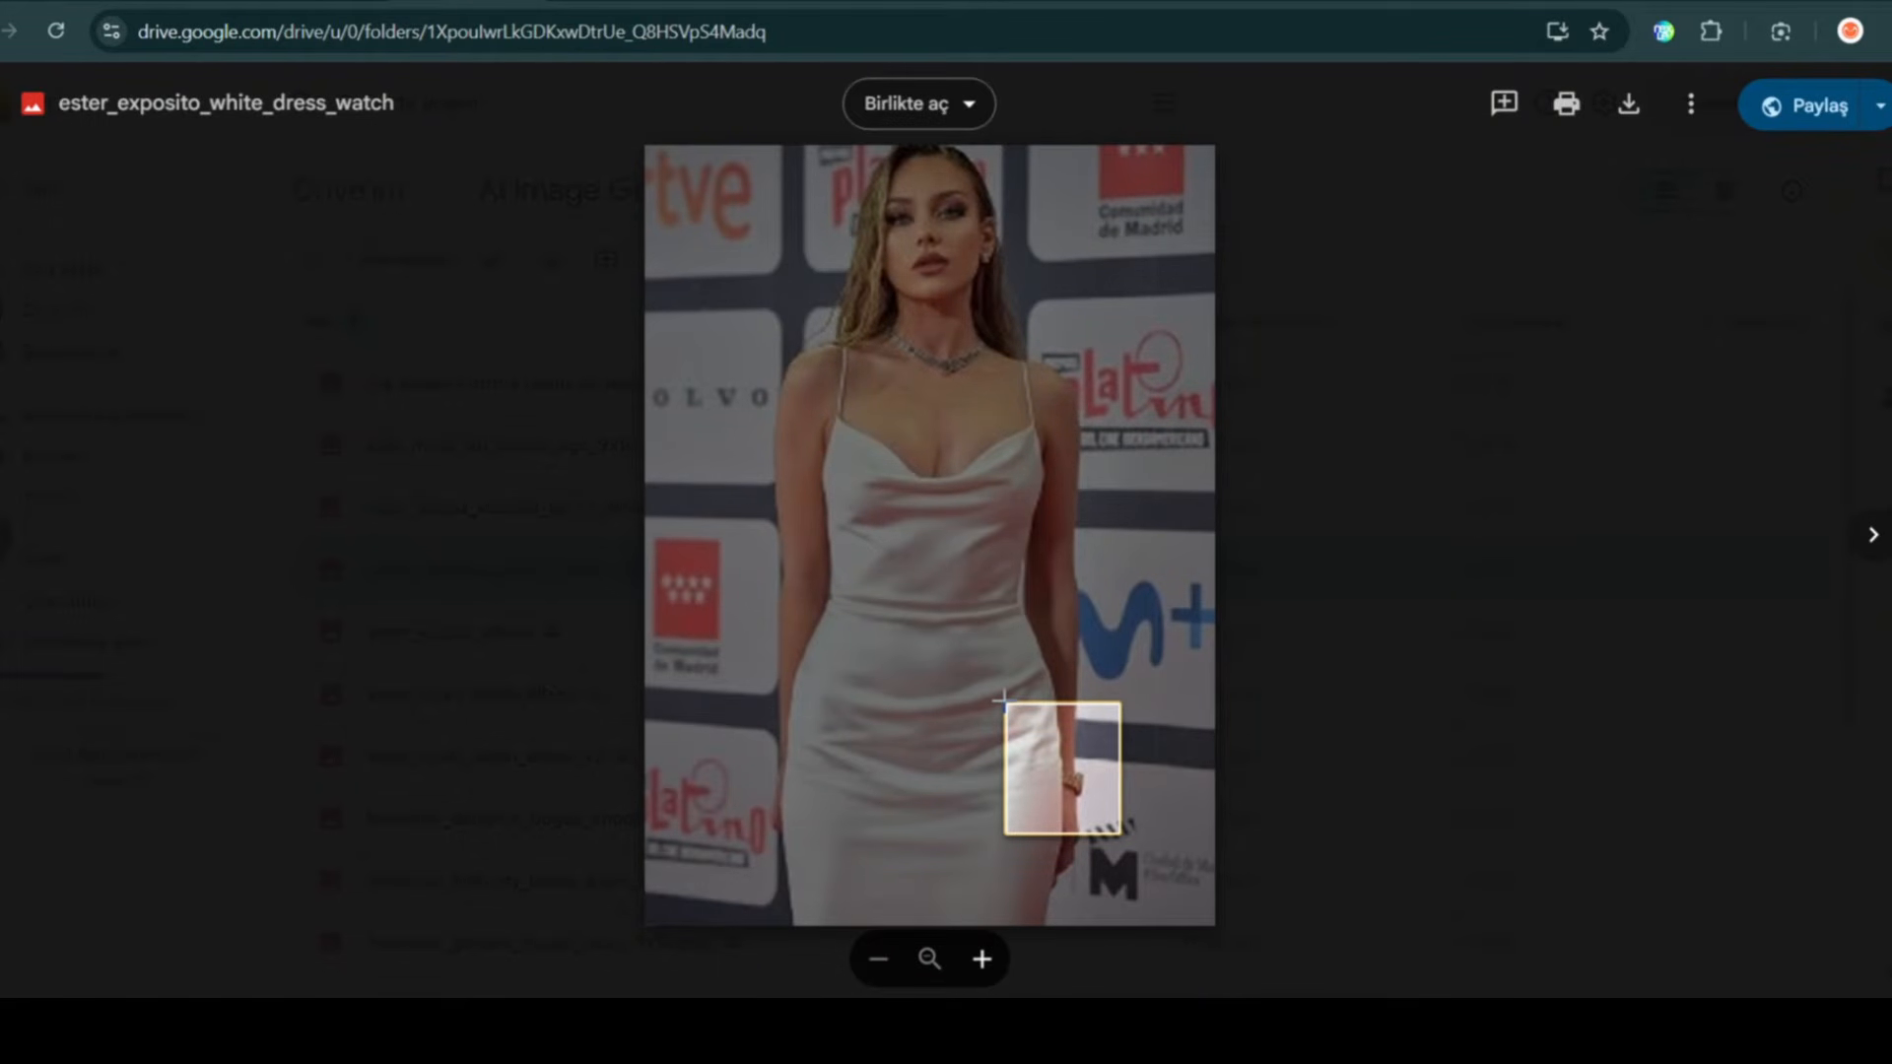
pyautogui.press('Escape')
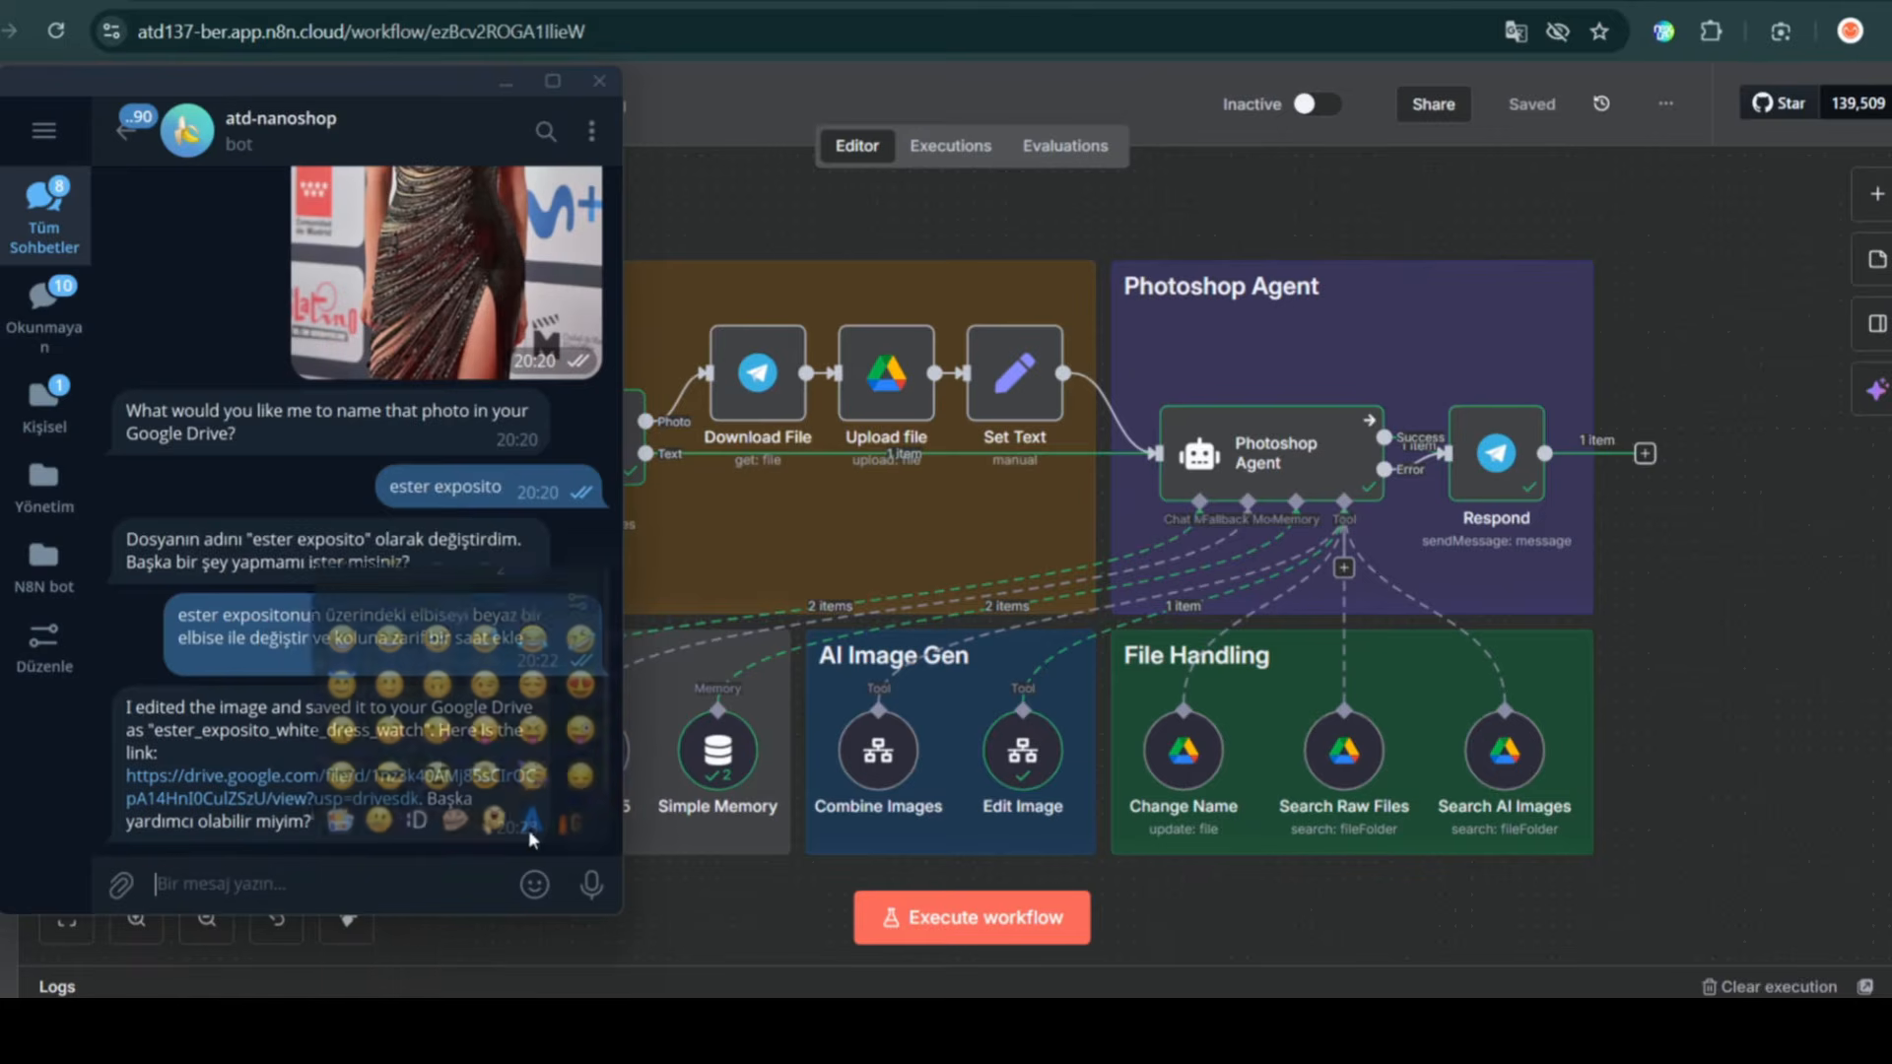
# - Send the Telegram bot the request "elbise rengini kırmızı yap" and wait for its answer
pyautogui.moveTo(534, 884)
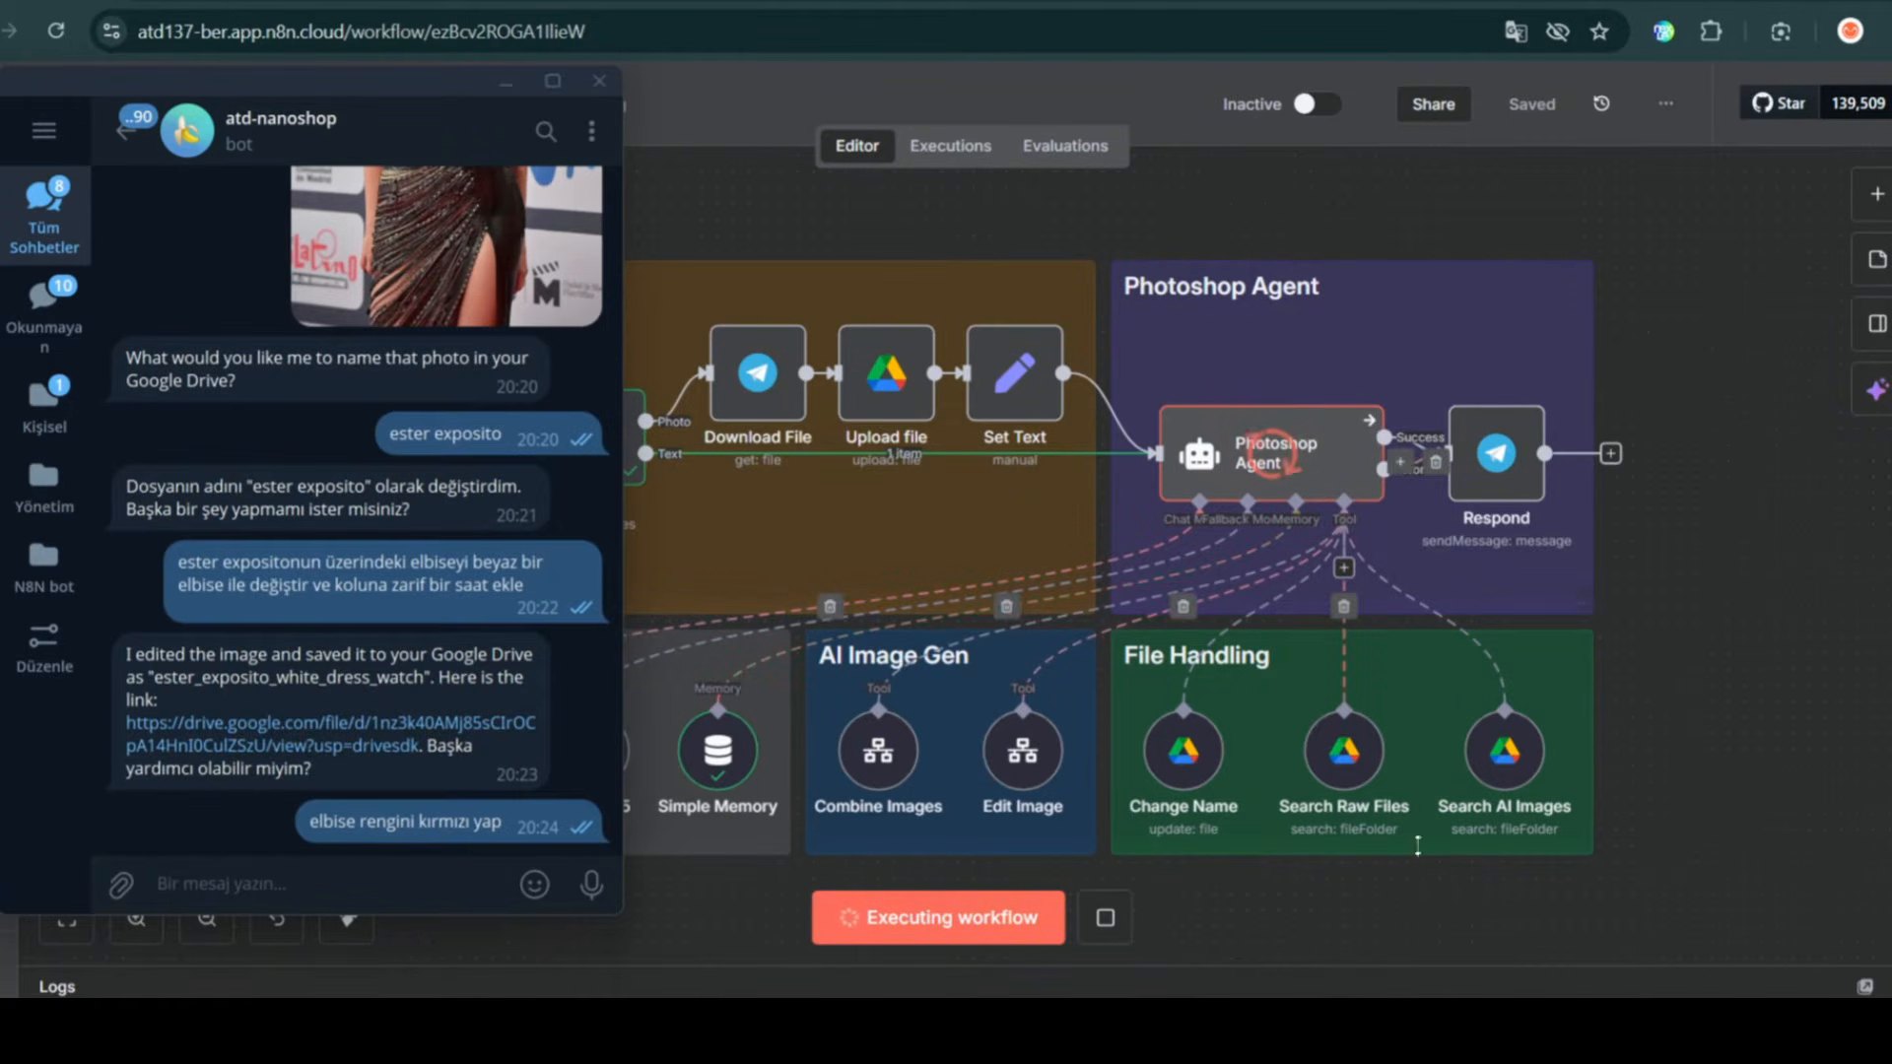
pyautogui.moveTo(1198, 683)
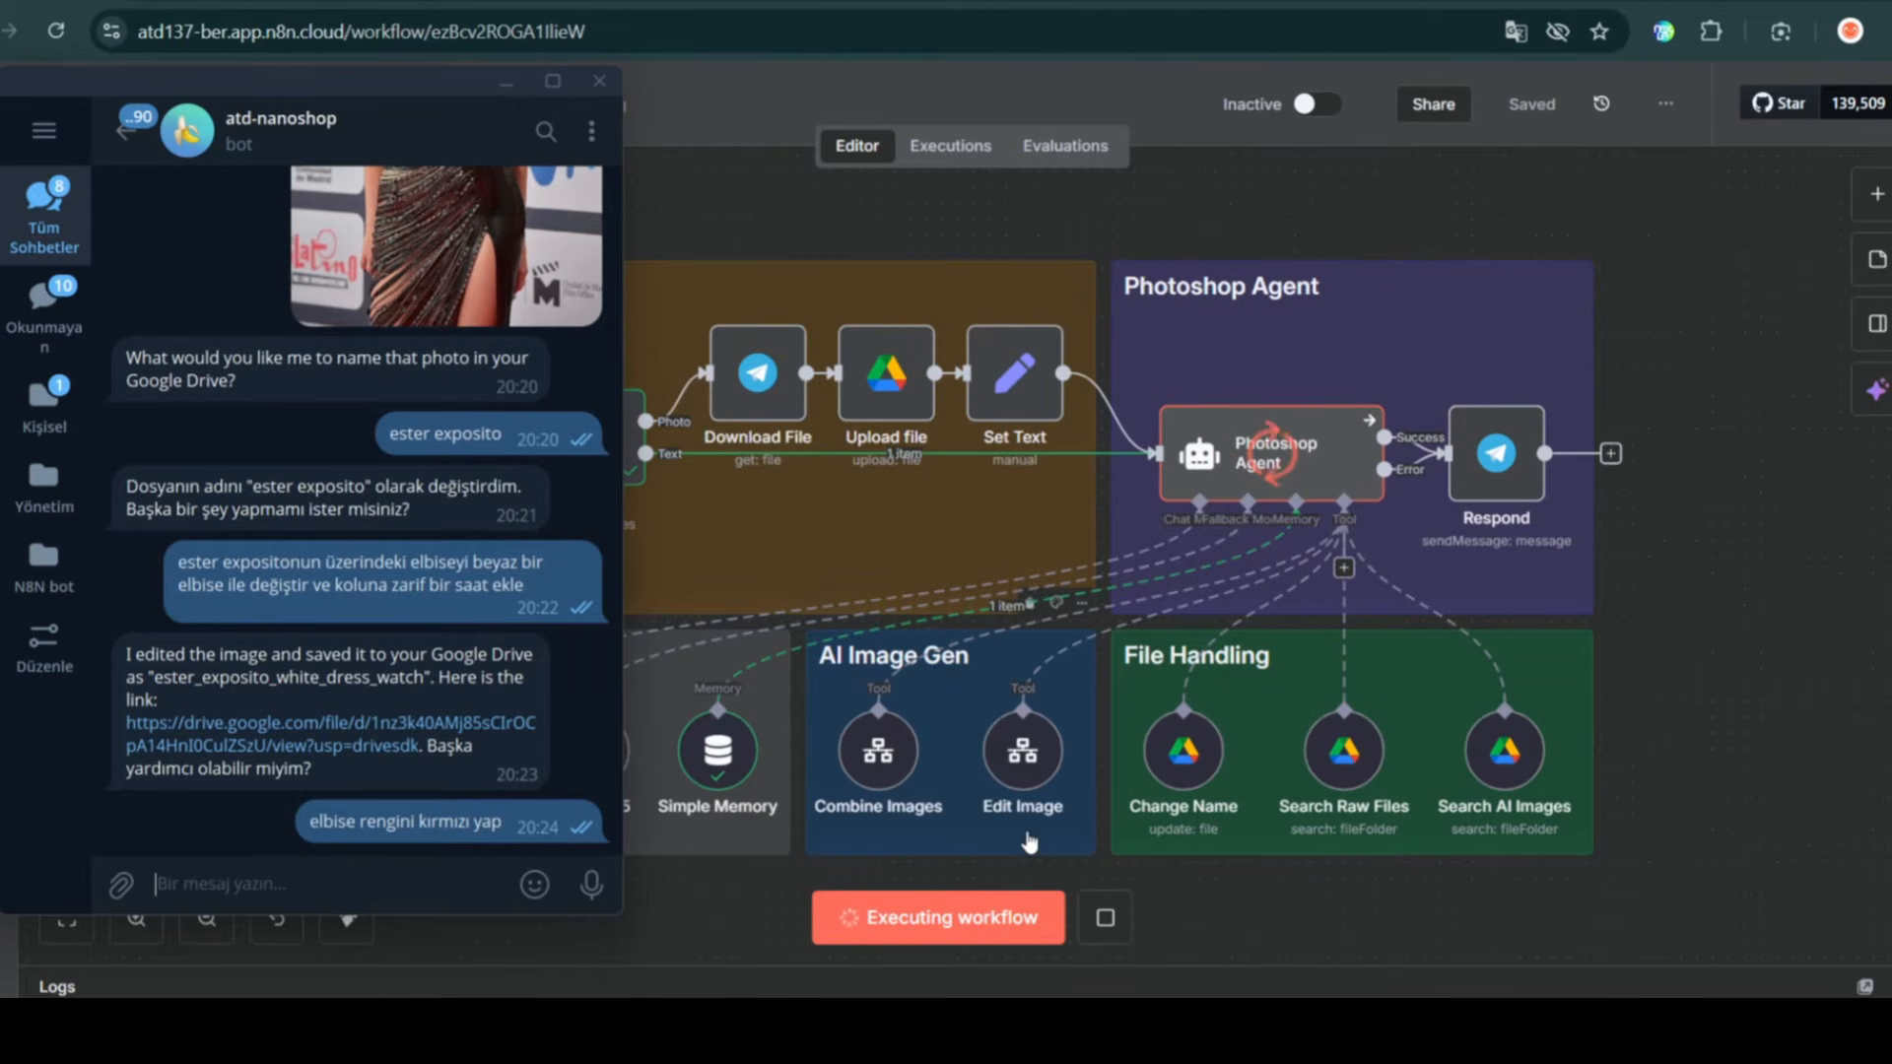
pyautogui.moveTo(1542, 449)
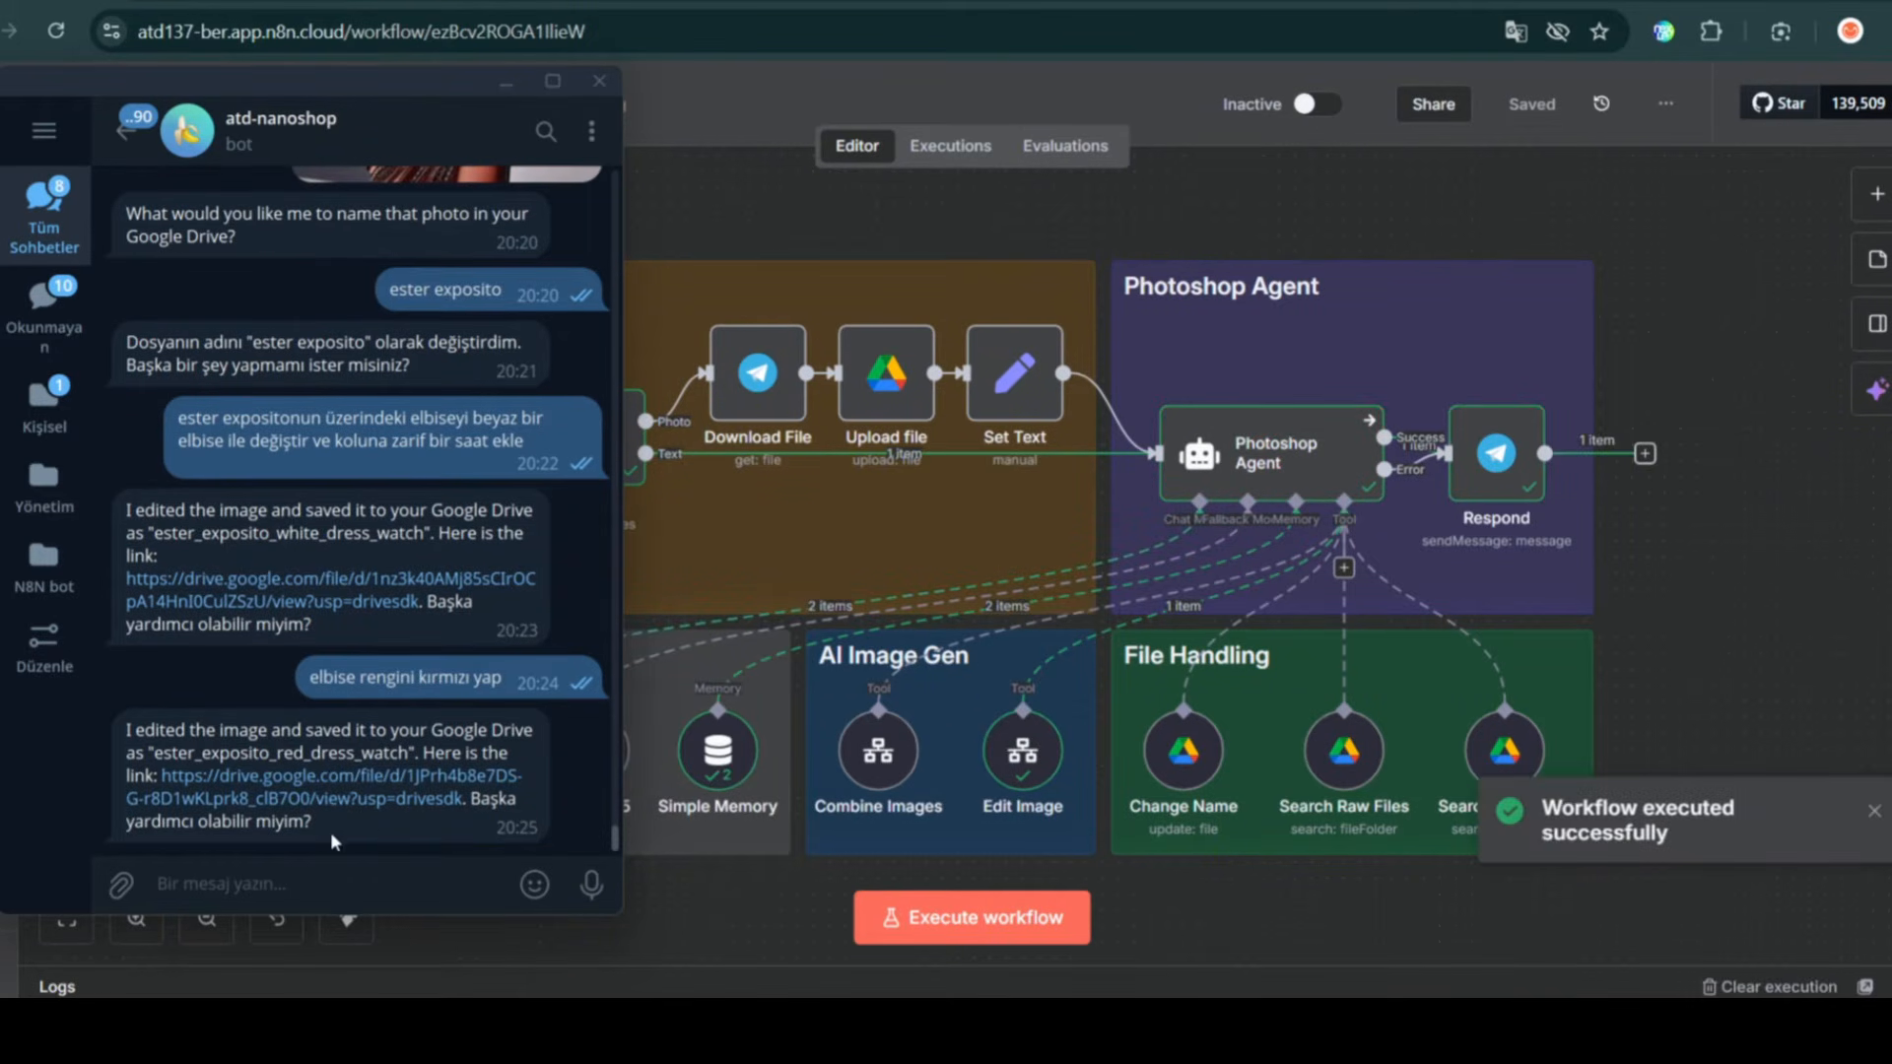
# - Examine the ester_exposito_red_dress_watch image in the AI Image Generation folder and compare it with the original photo in Pictures
pyautogui.click(1071, 839)
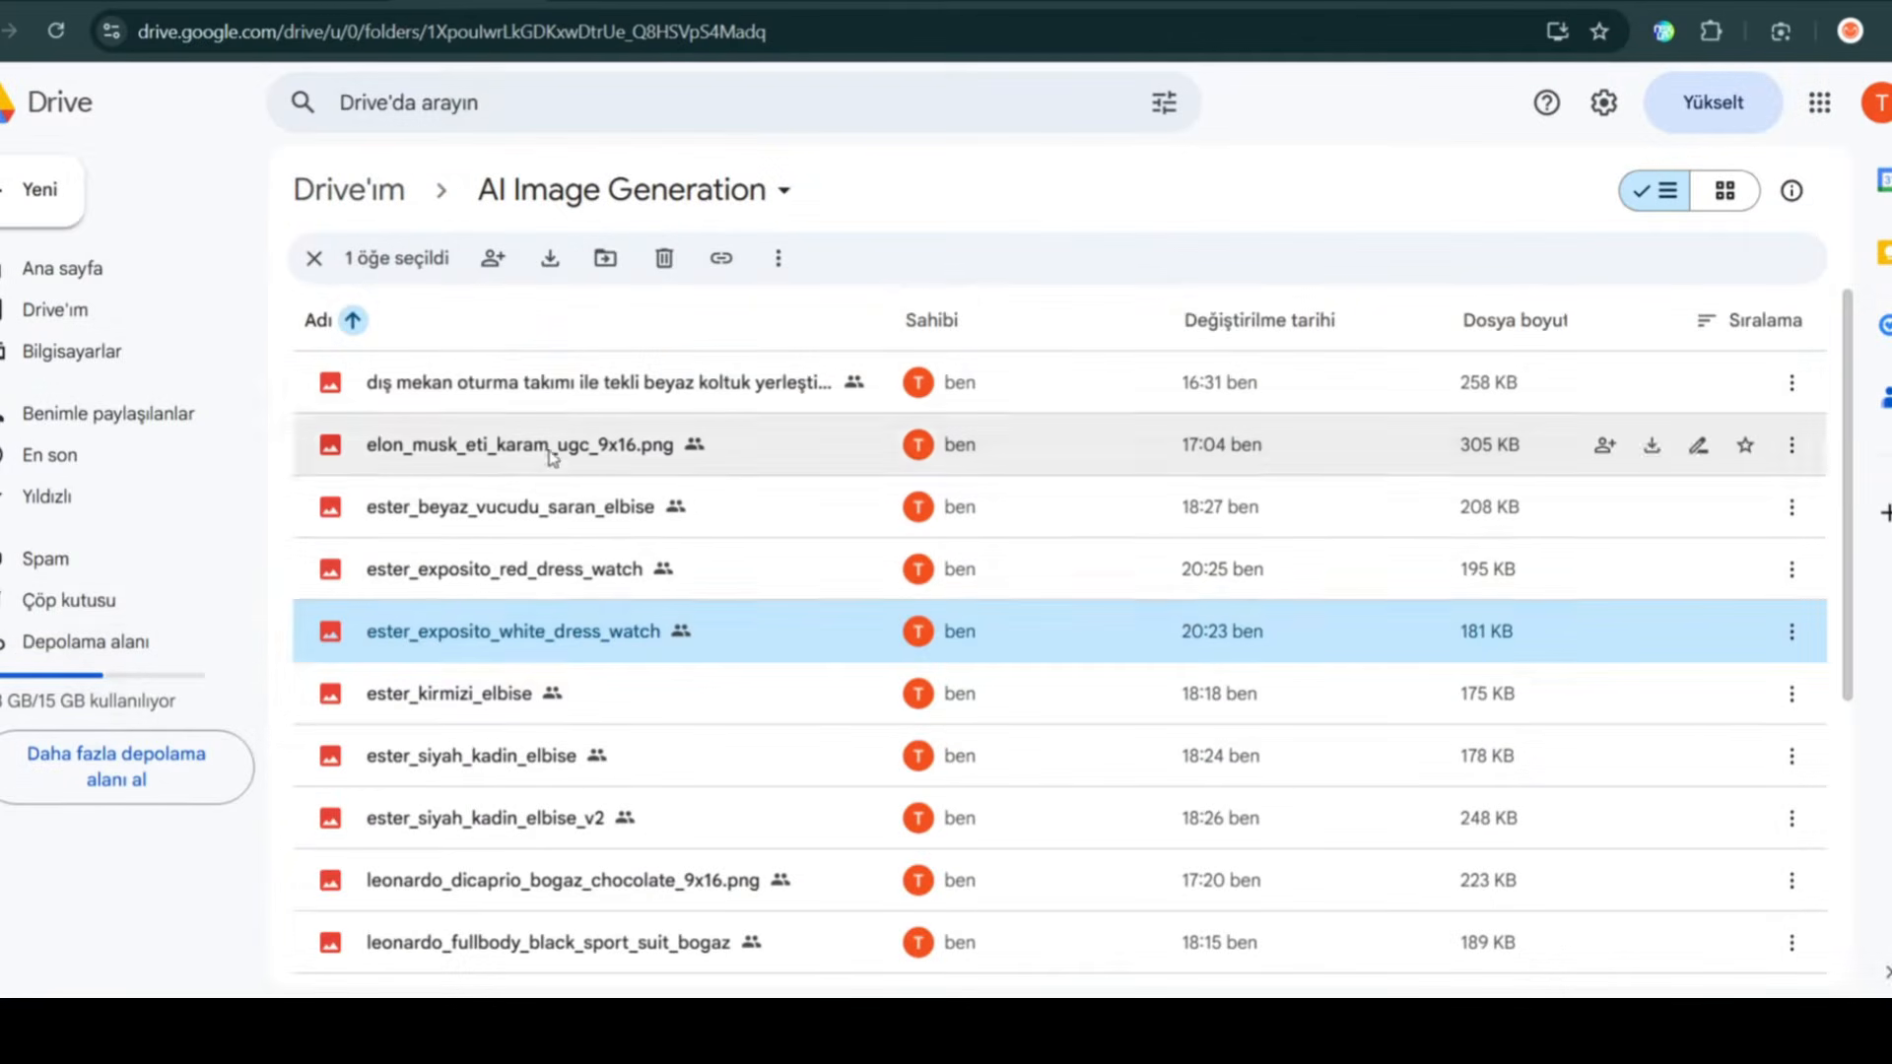
pyautogui.doubleClick(701, 566)
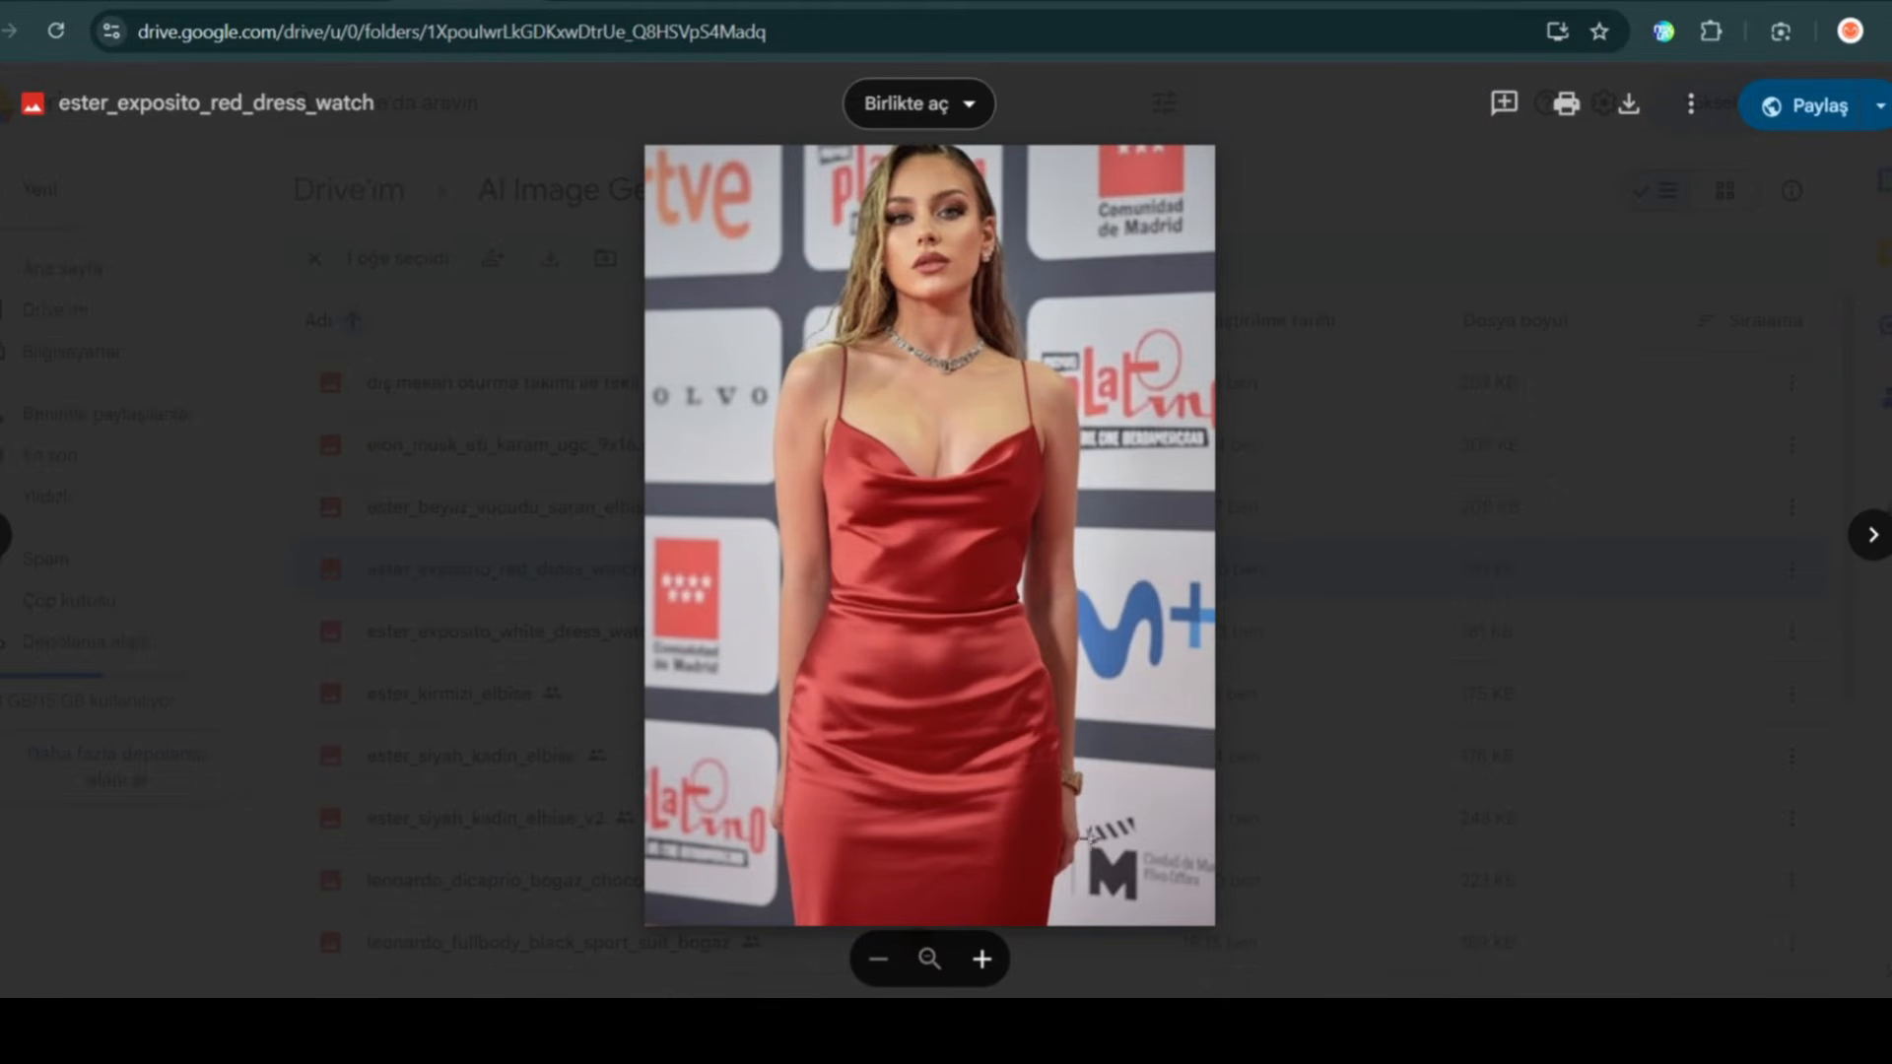
pyautogui.moveTo(1122, 845); pyautogui.dragTo(1013, 709)
pyautogui.click(1147, 766)
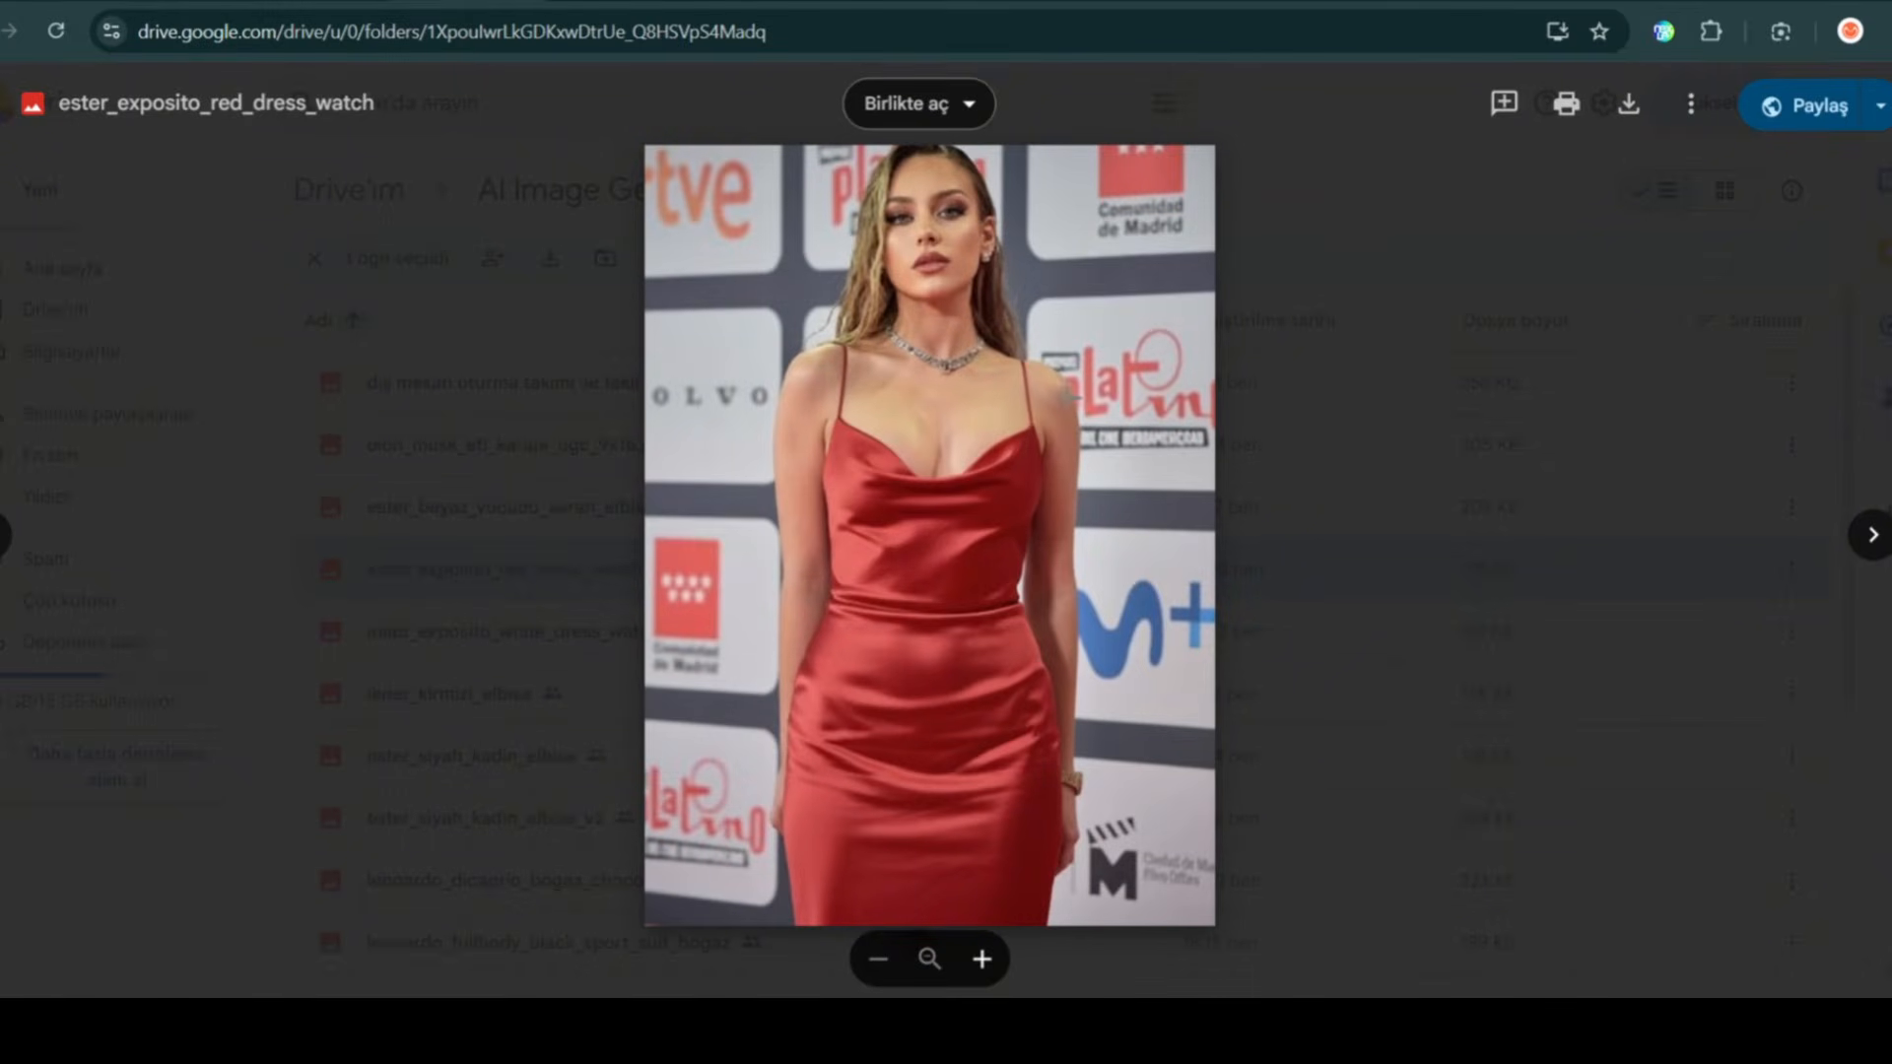
pyautogui.moveTo(1055, 396); pyautogui.dragTo(821, 300)
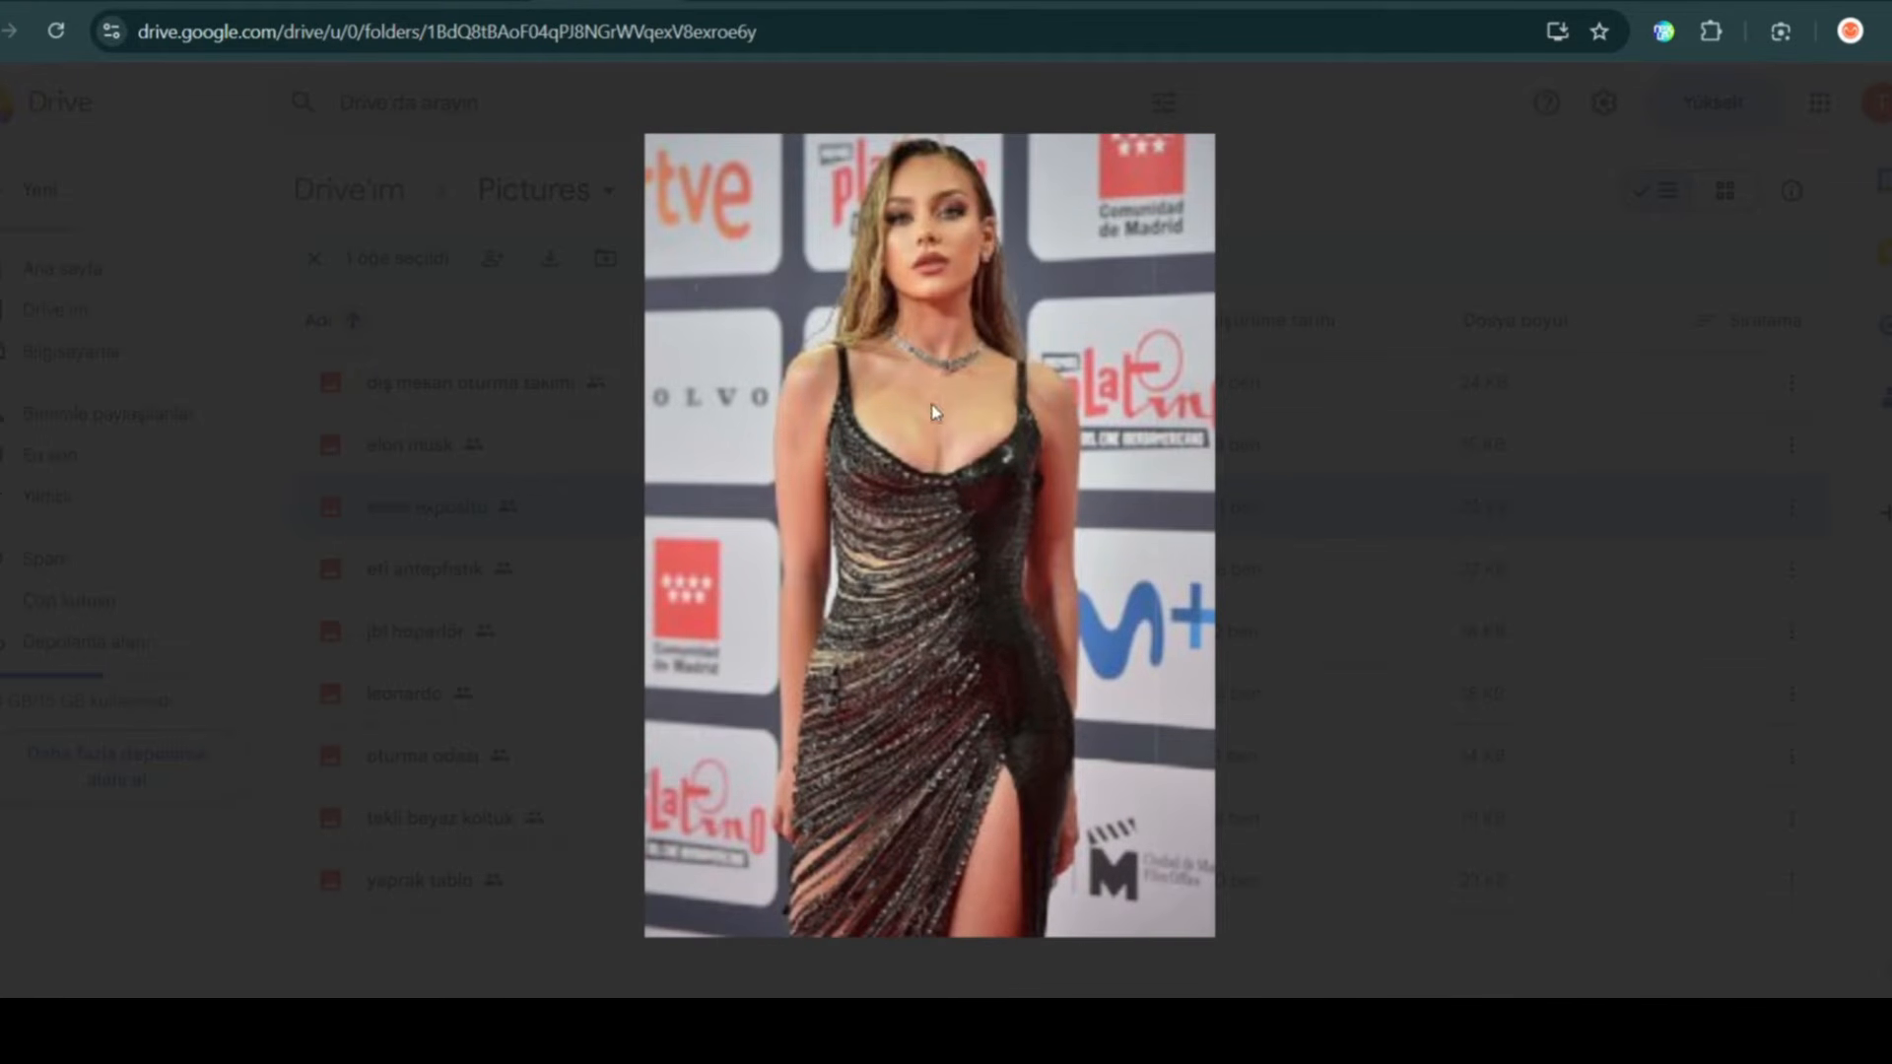
pyautogui.click(1316, 542)
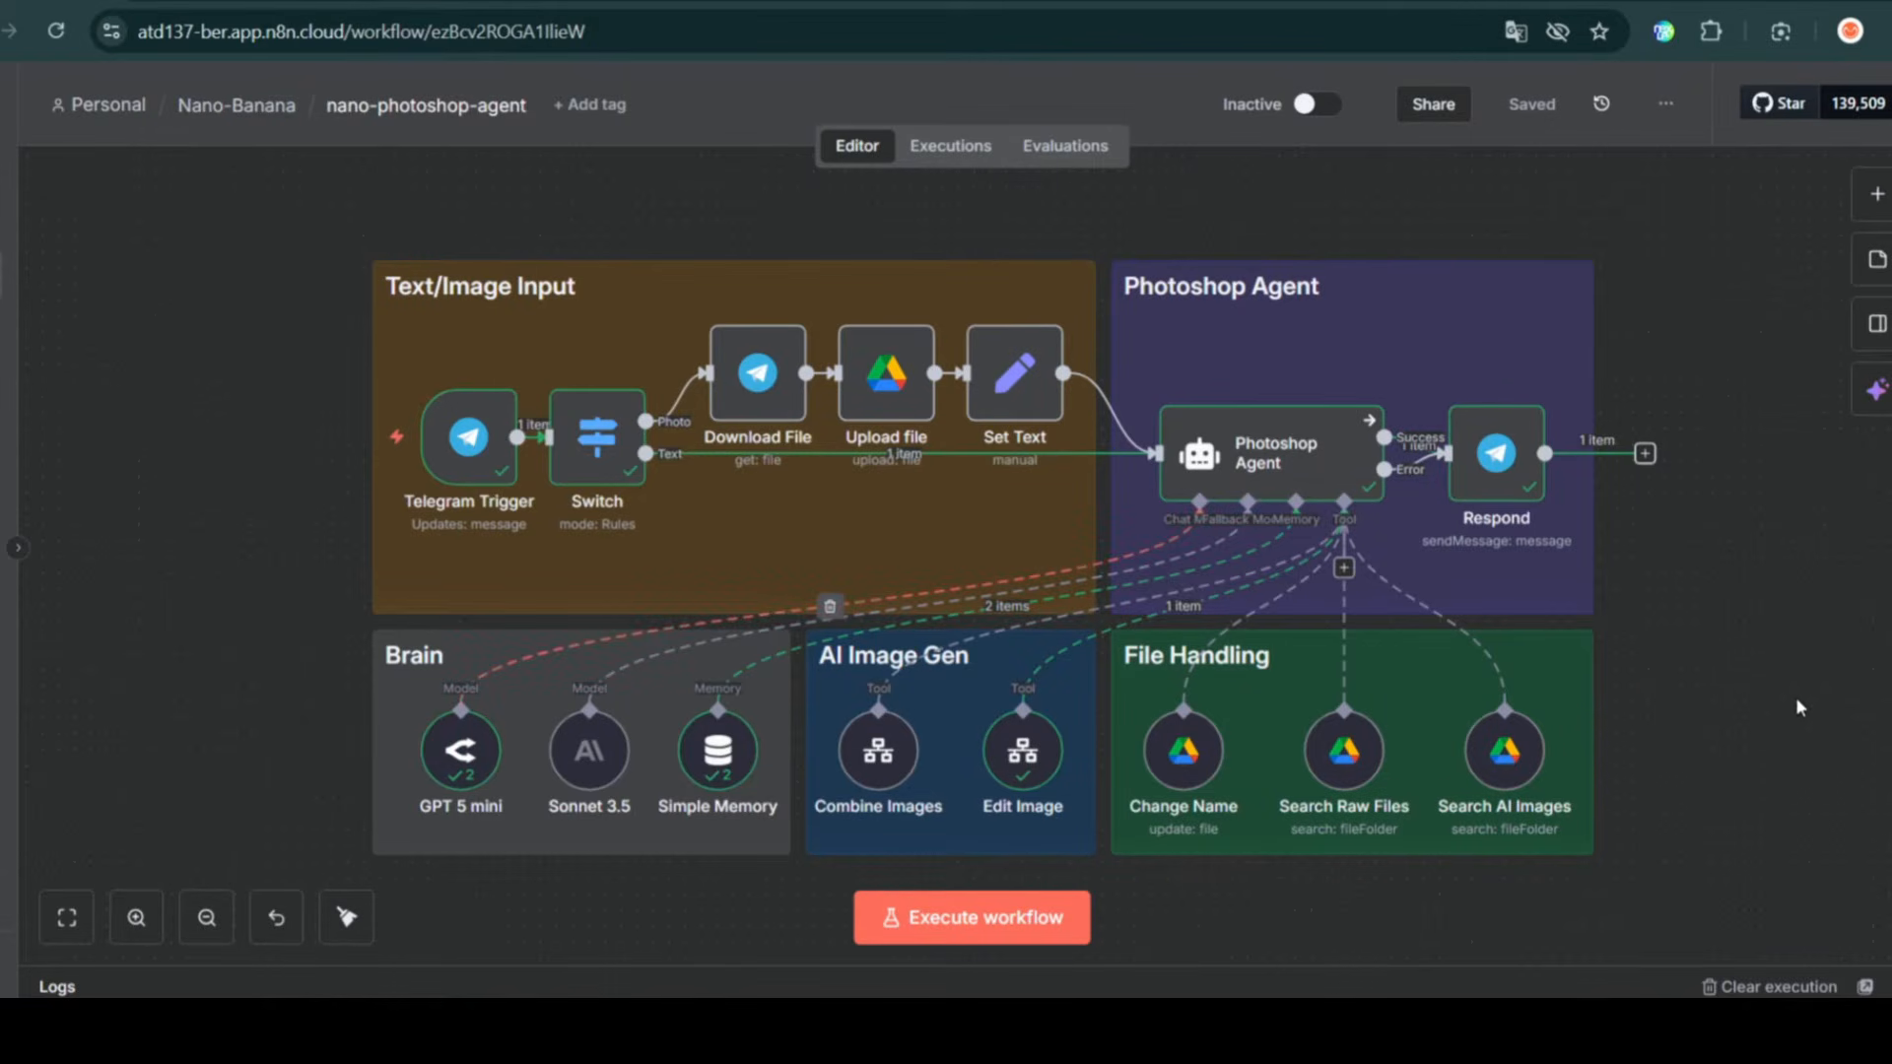
pyautogui.hscroll(-3, 1786, 593)
pyautogui.moveTo(303, 588); pyautogui.dragTo(277, 597)
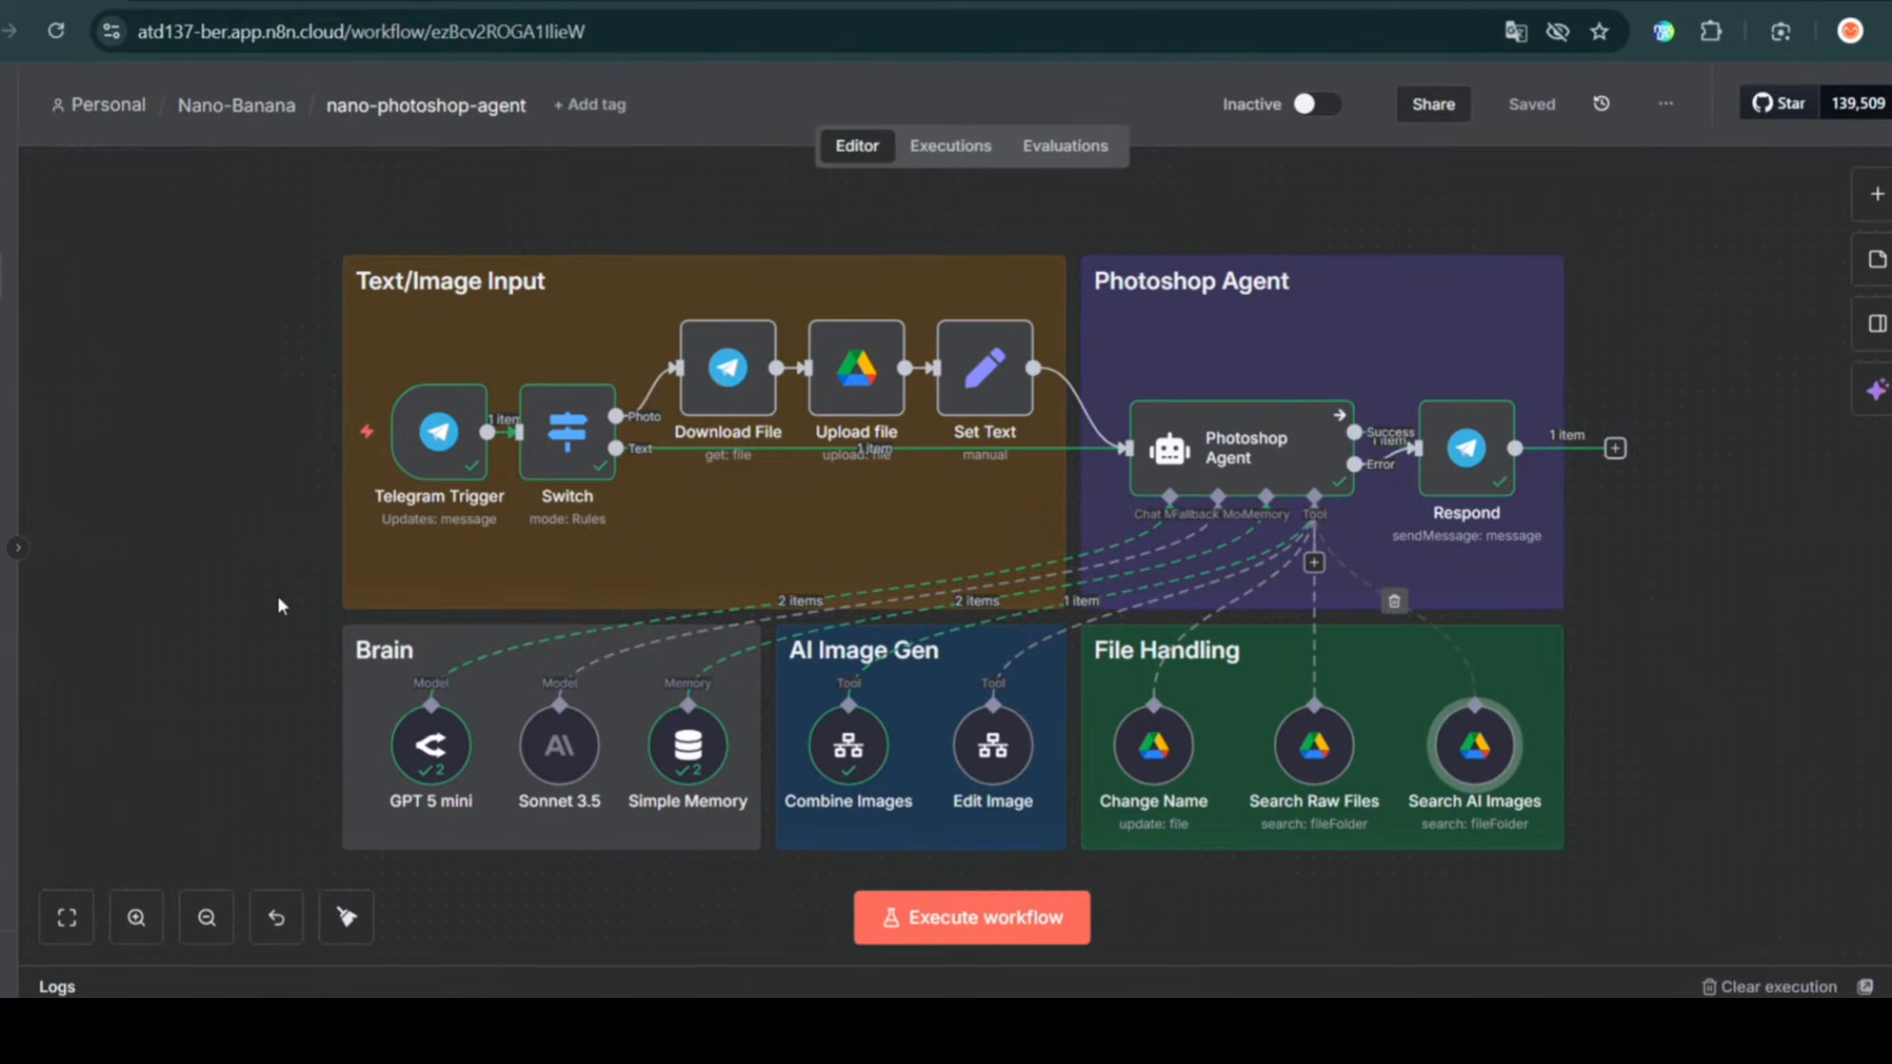
pyautogui.moveTo(1642, 658); pyautogui.dragTo(1717, 642)
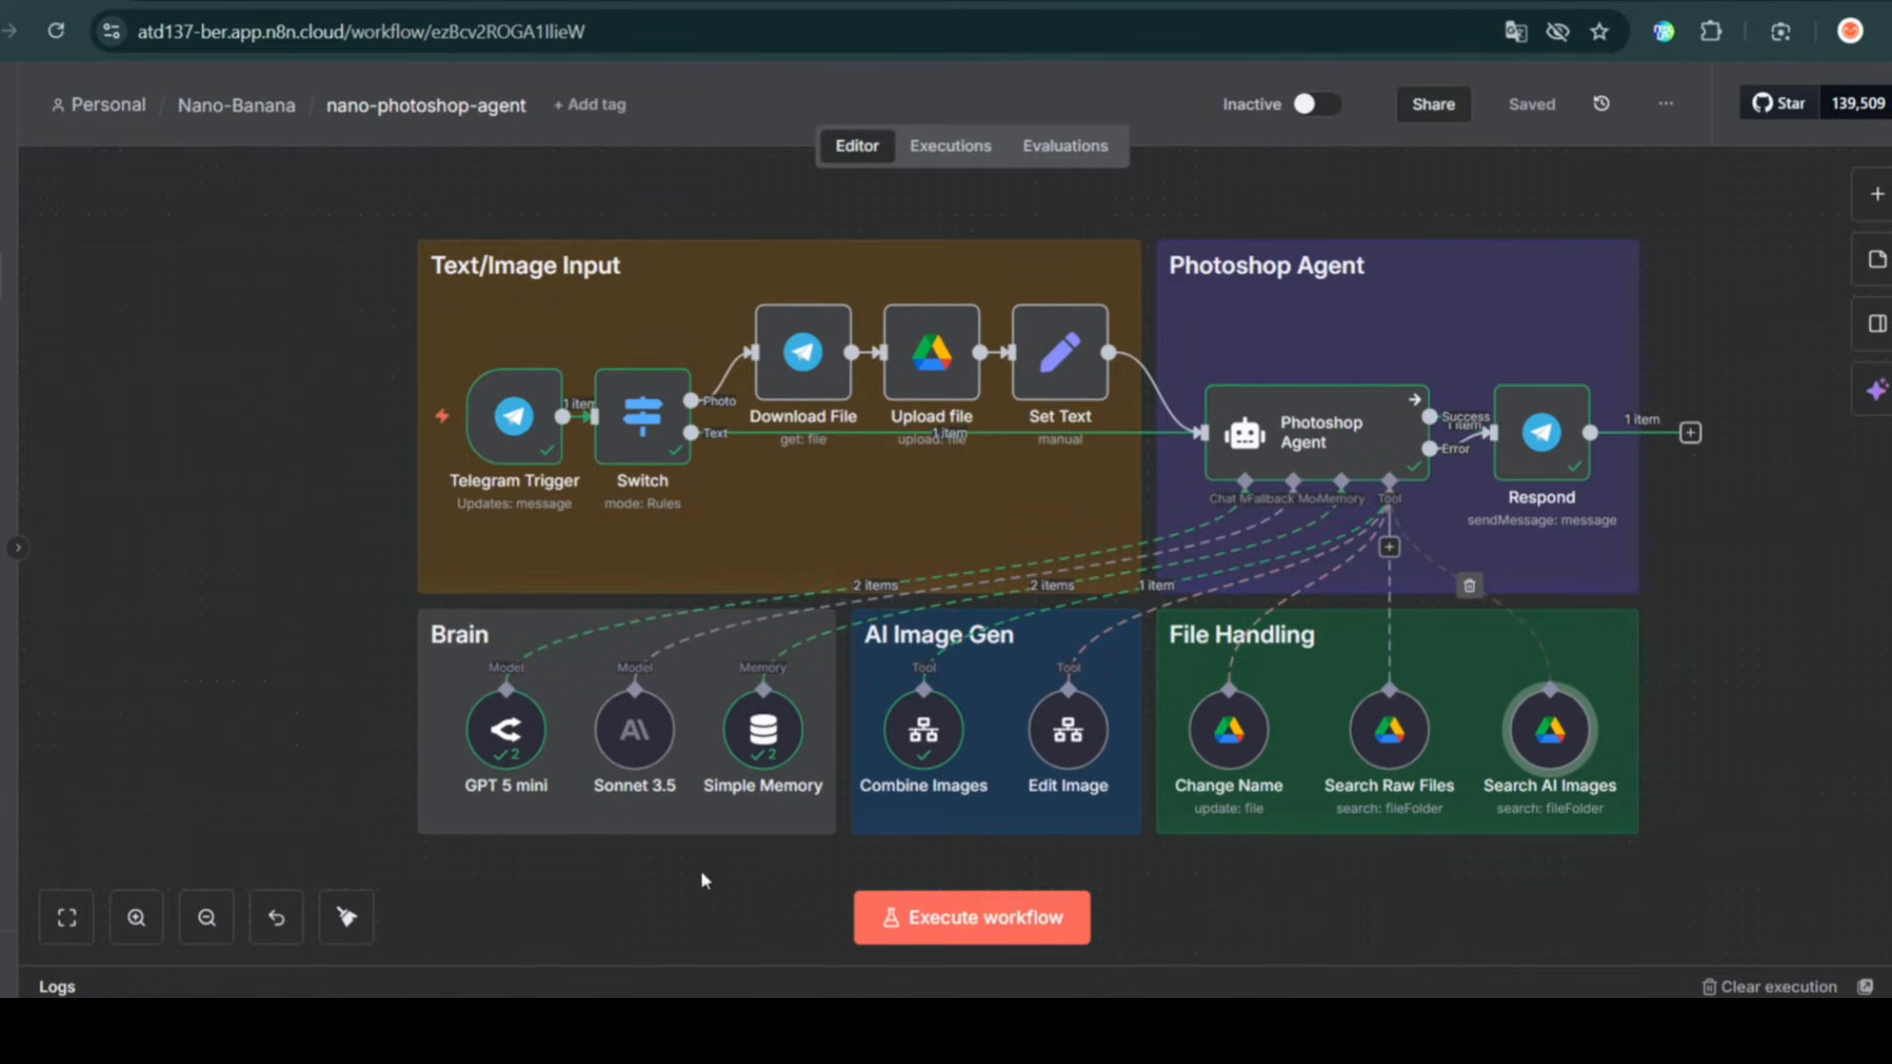
# - Open the Telegram Trigger node in the nano-photoshop-agent workflow, review its settings and return to the canvas
pyautogui.moveTo(279, 476)
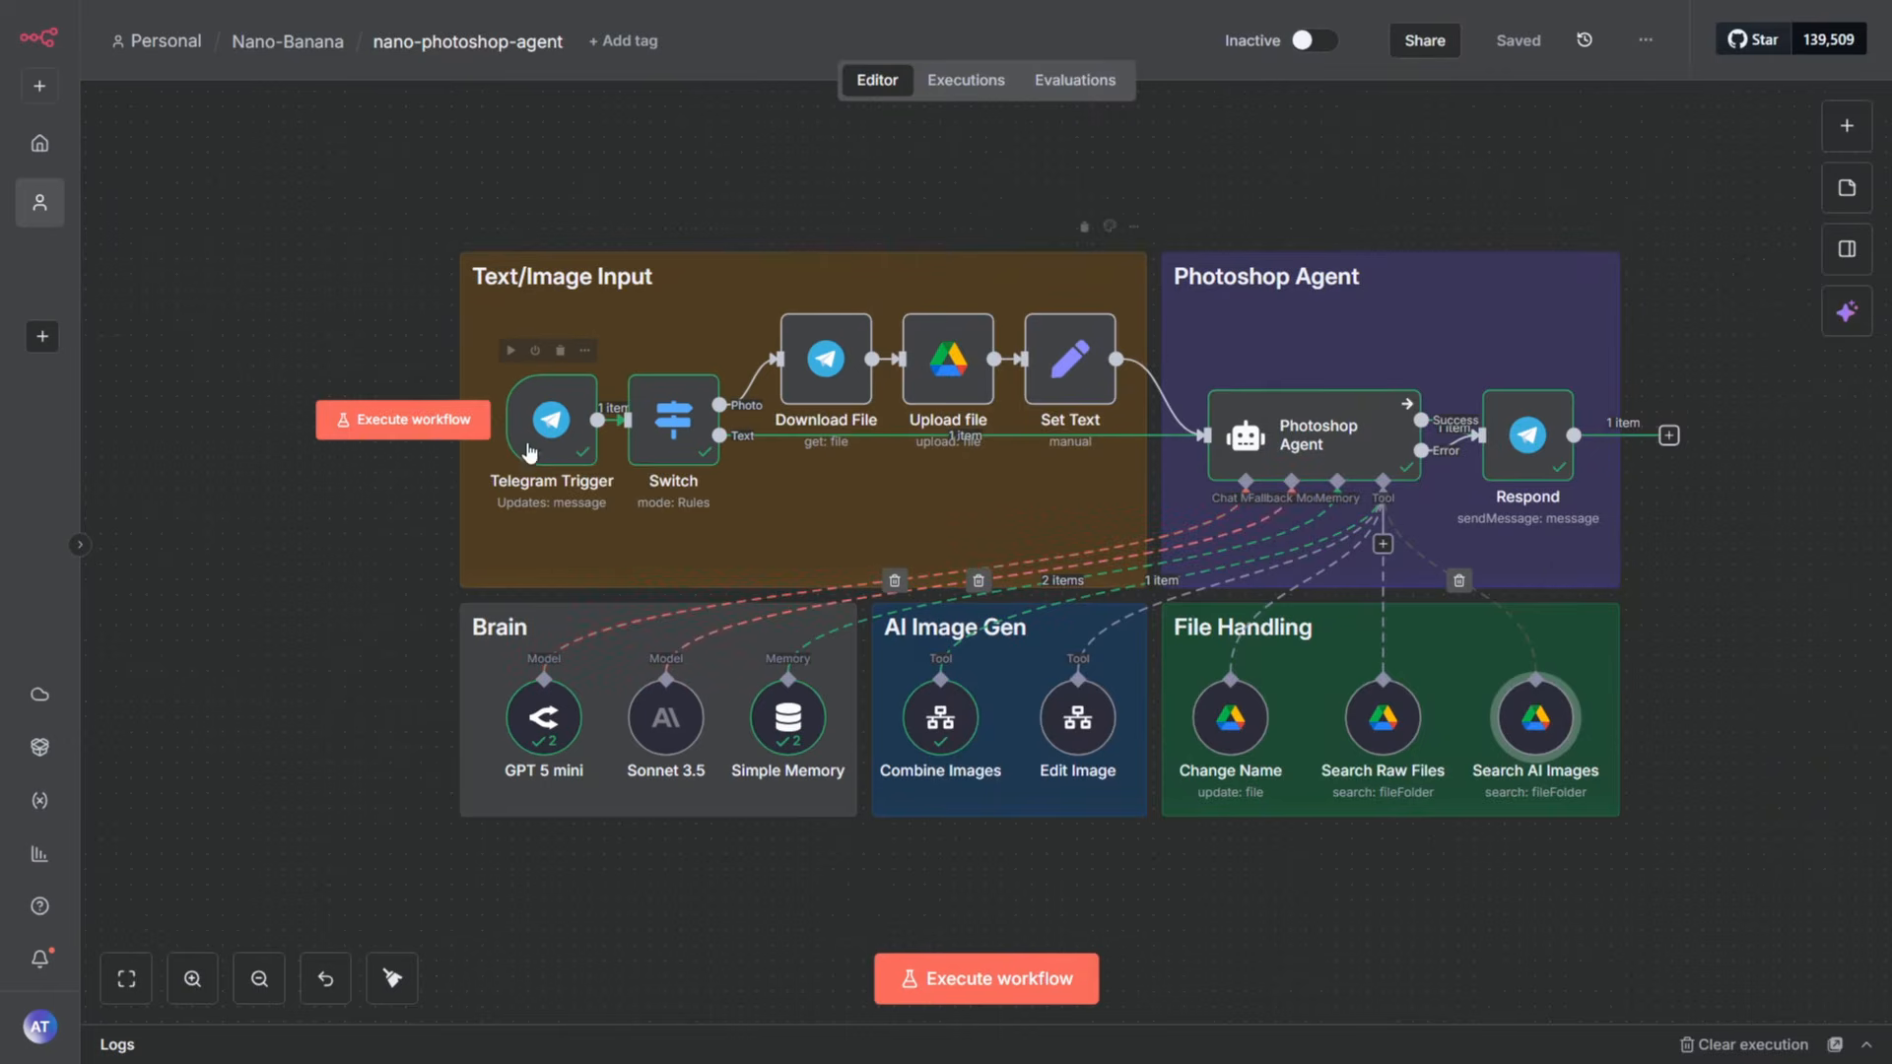
pyautogui.doubleClick(532, 439)
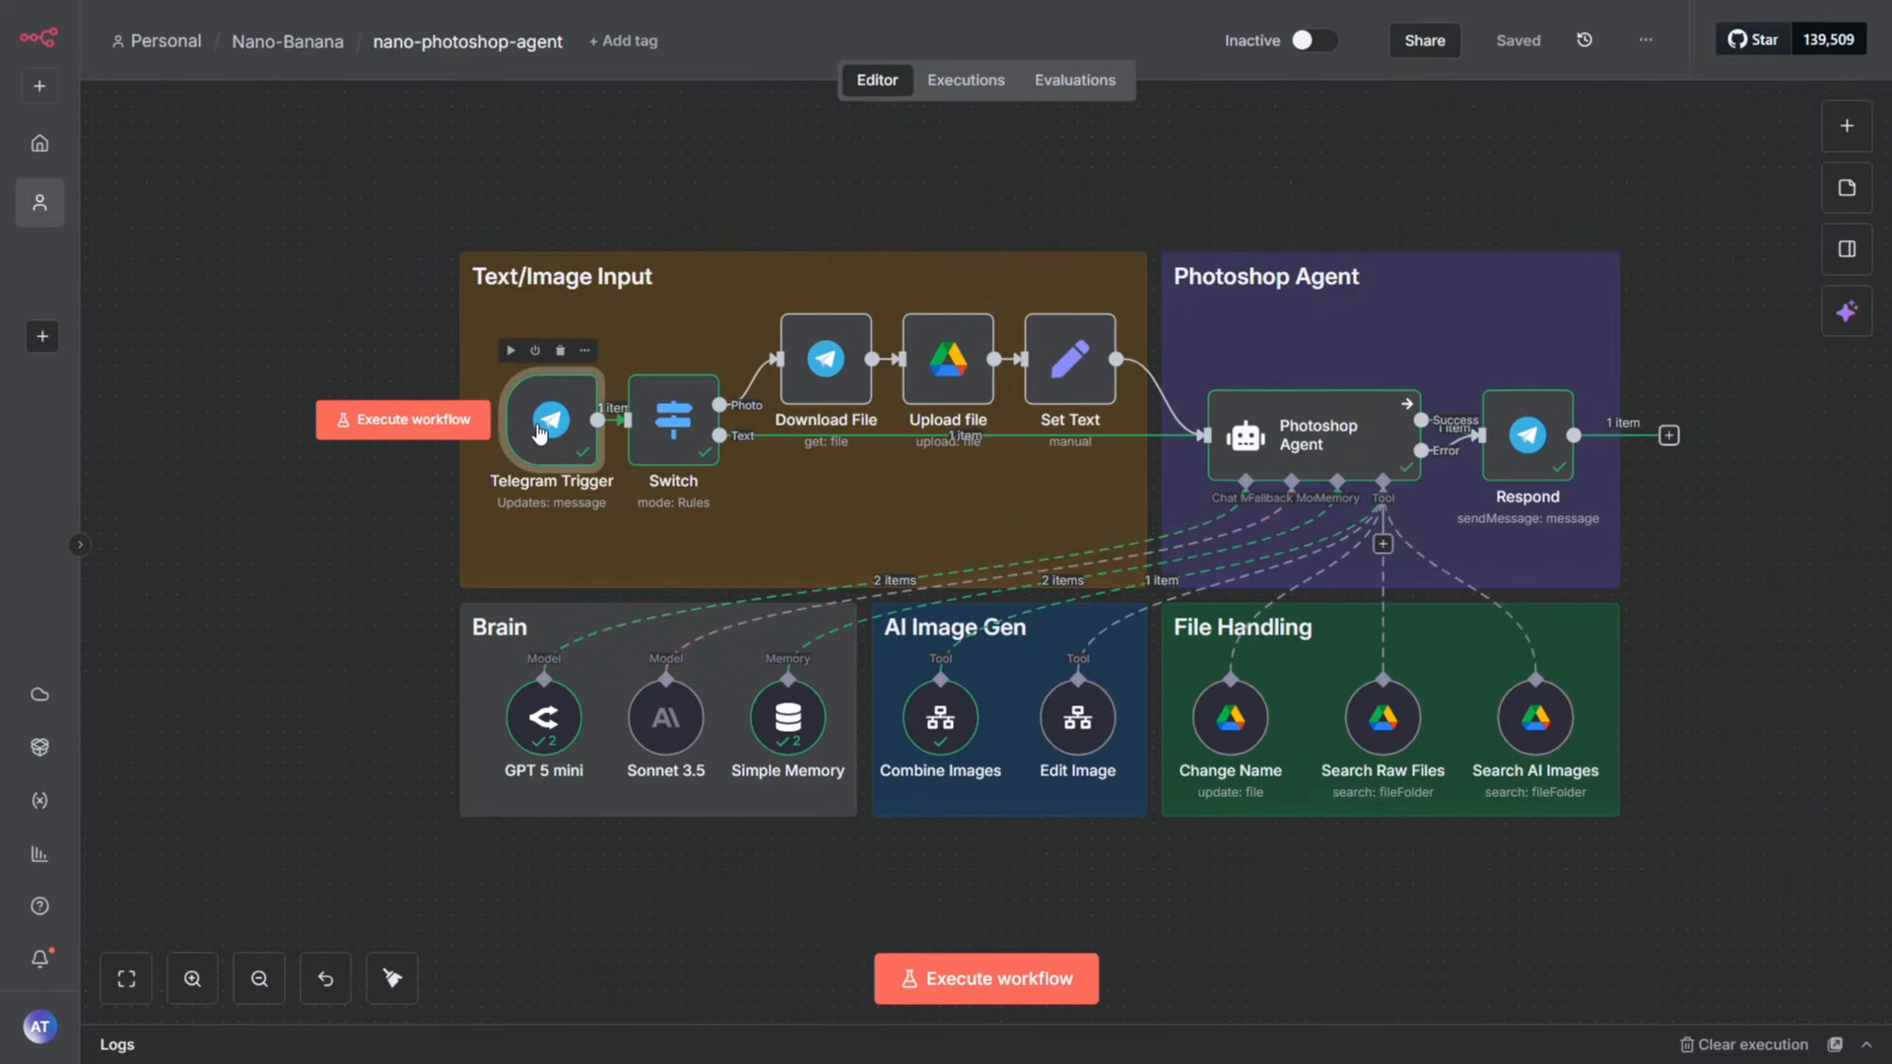
pyautogui.click(1028, 29)
# - Review the Switch node's routing rules for the Photo and Text outputs and return to the canvas
pyautogui.moveTo(996, 212); pyautogui.dragTo(808, 189)
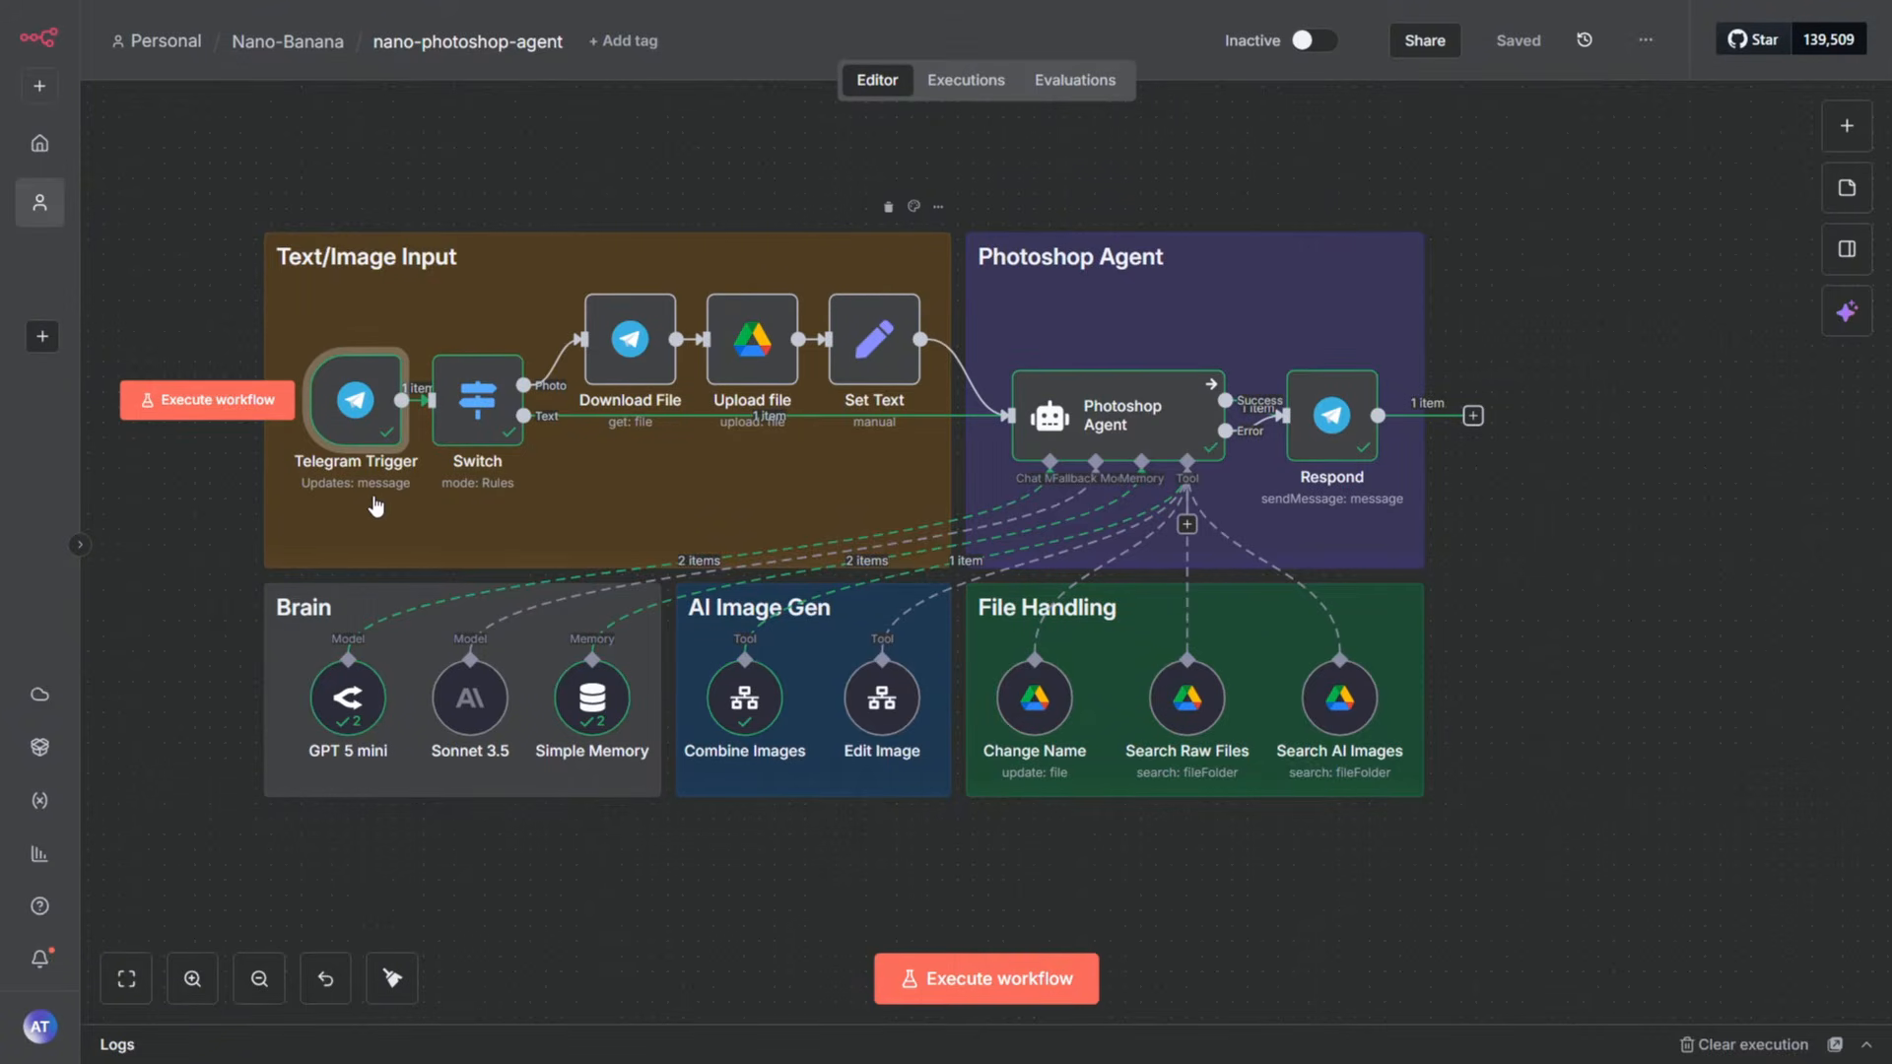
pyautogui.doubleClick(468, 396)
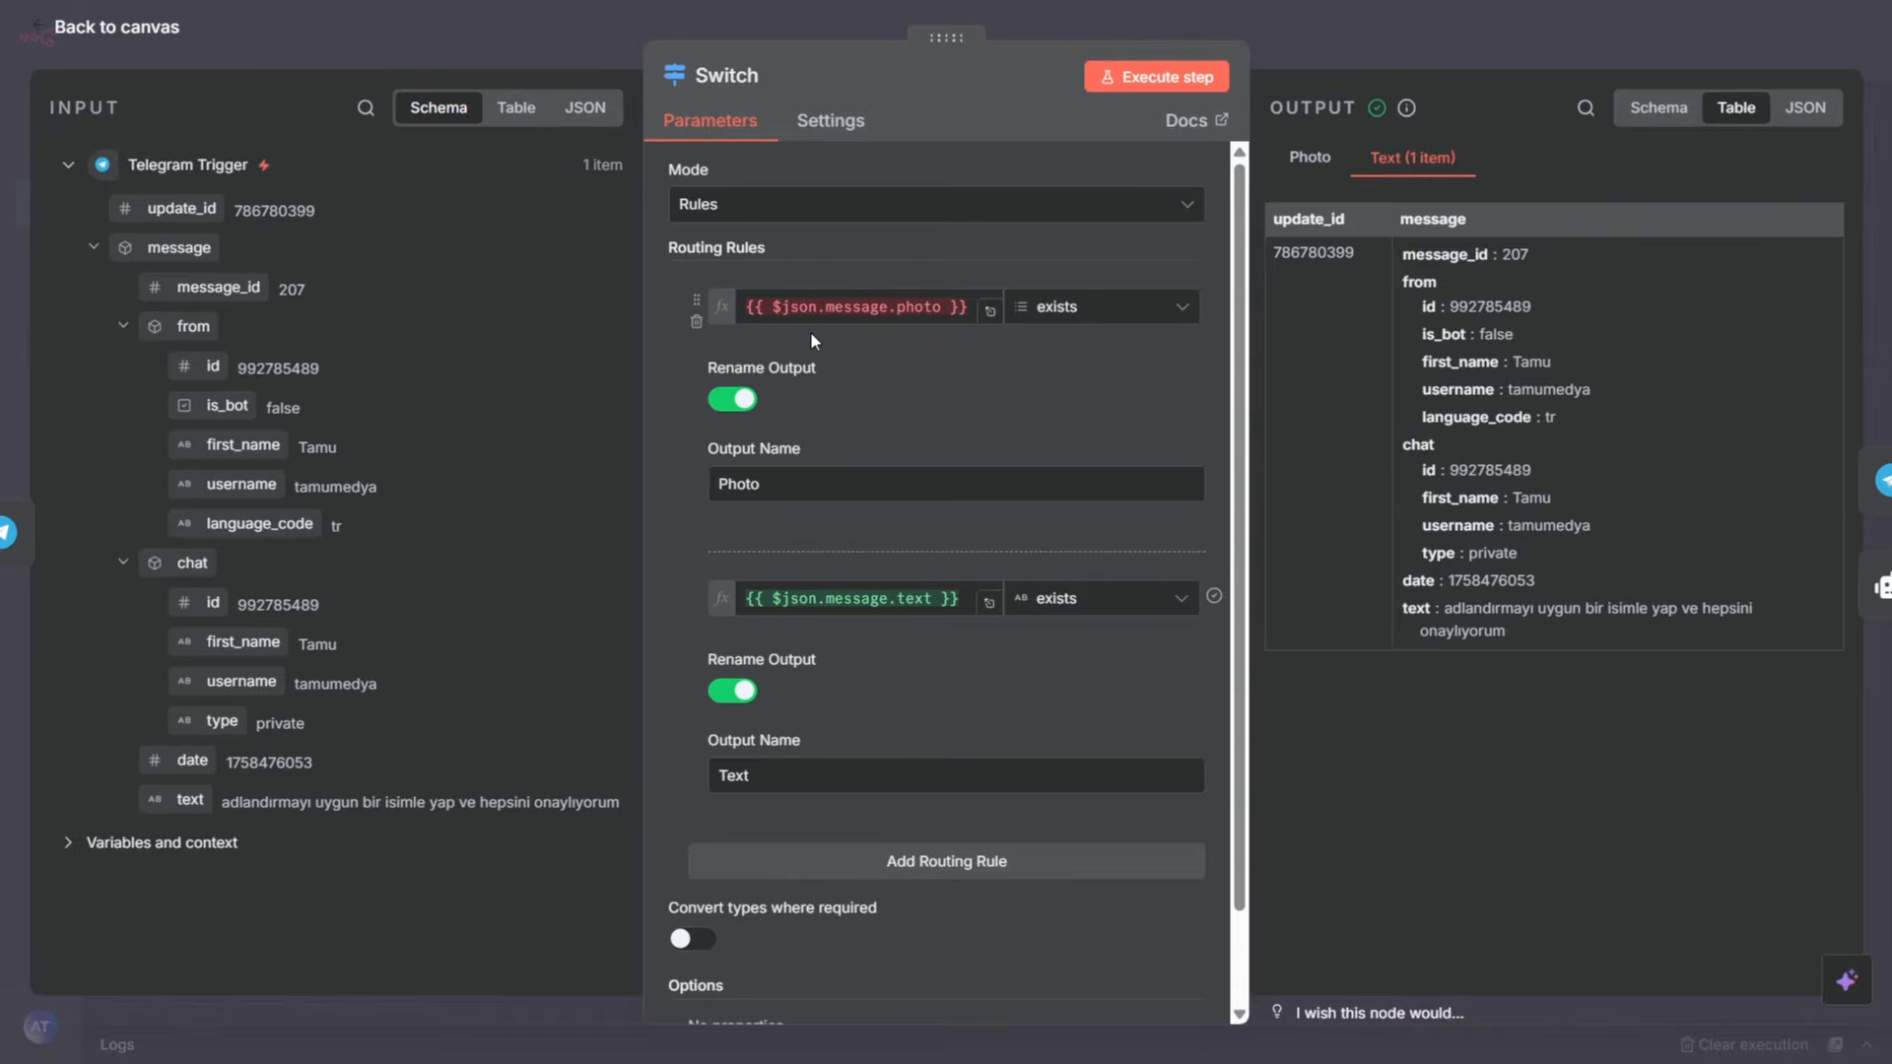
pyautogui.click(1270, 25)
# - Highlight the tool nodes in the AI Image Gen and File Handling groups, then clear the selection
pyautogui.moveTo(1742, 556); pyautogui.dragTo(1663, 578)
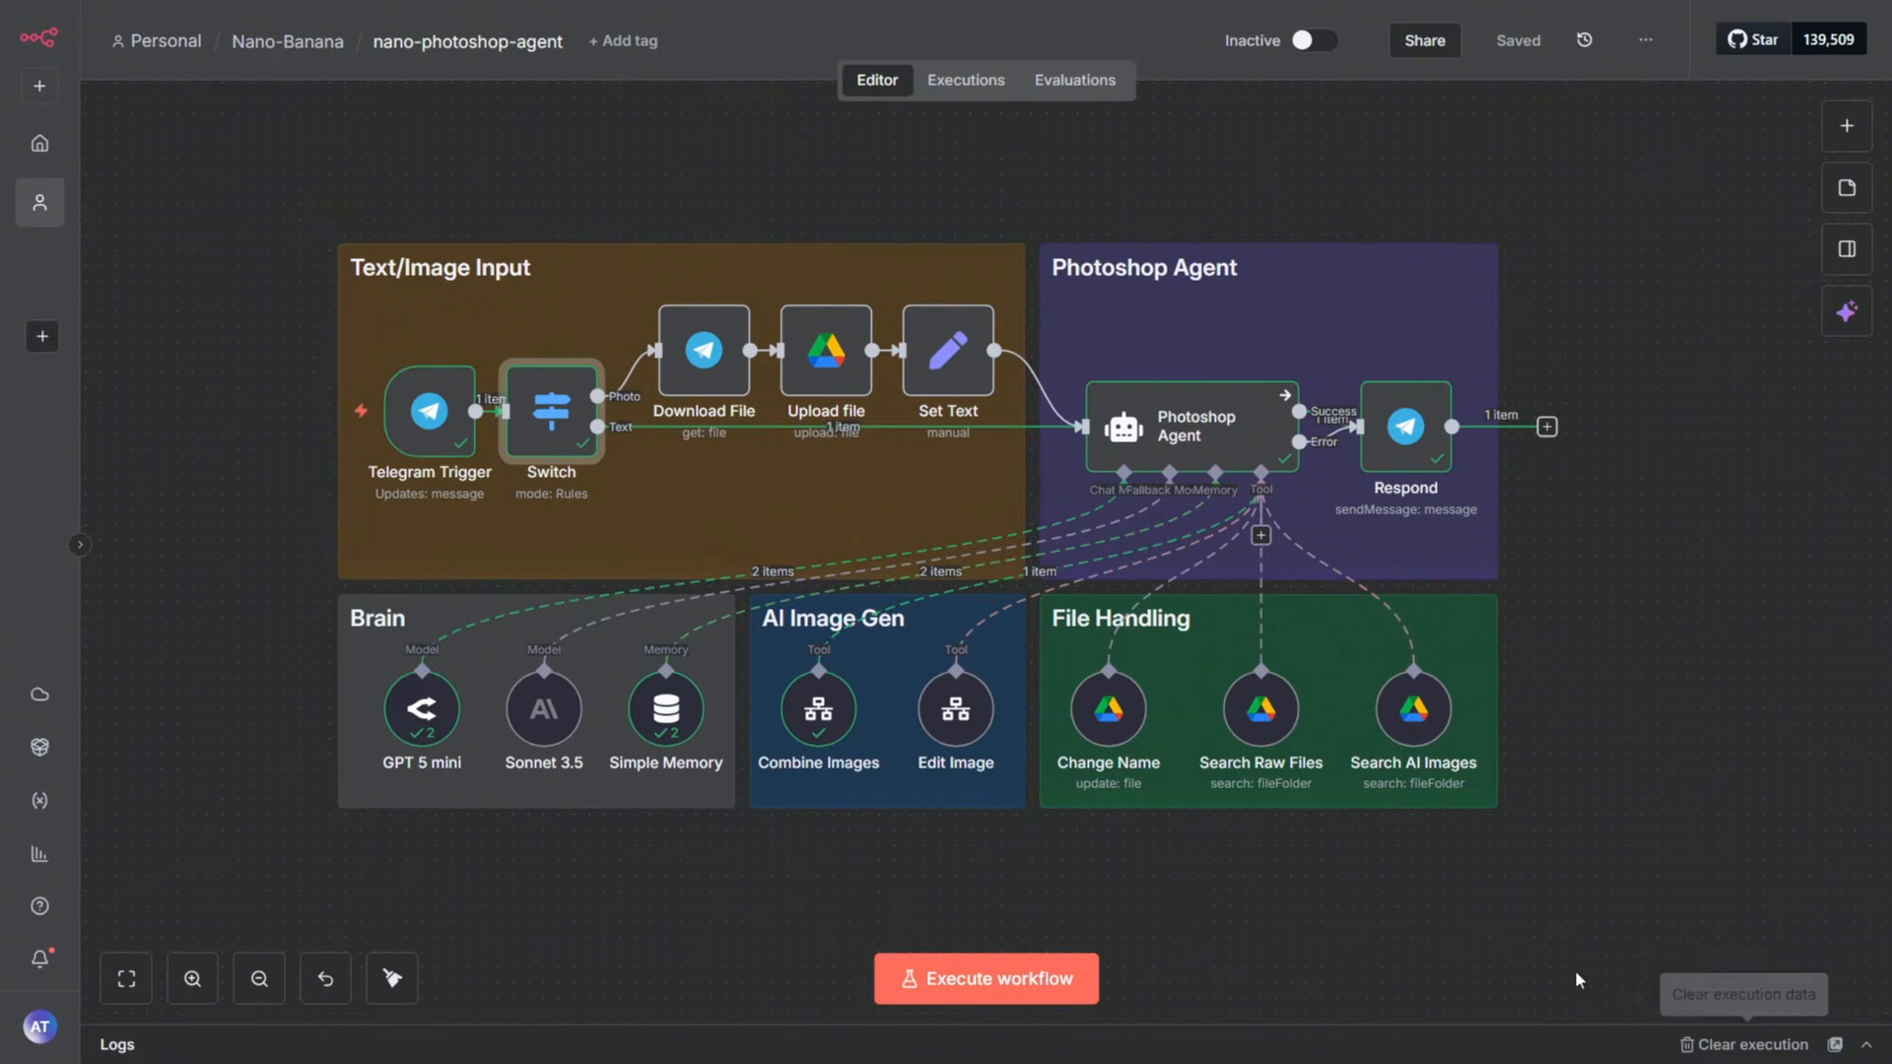
pyautogui.moveTo(1596, 916); pyautogui.dragTo(726, 597)
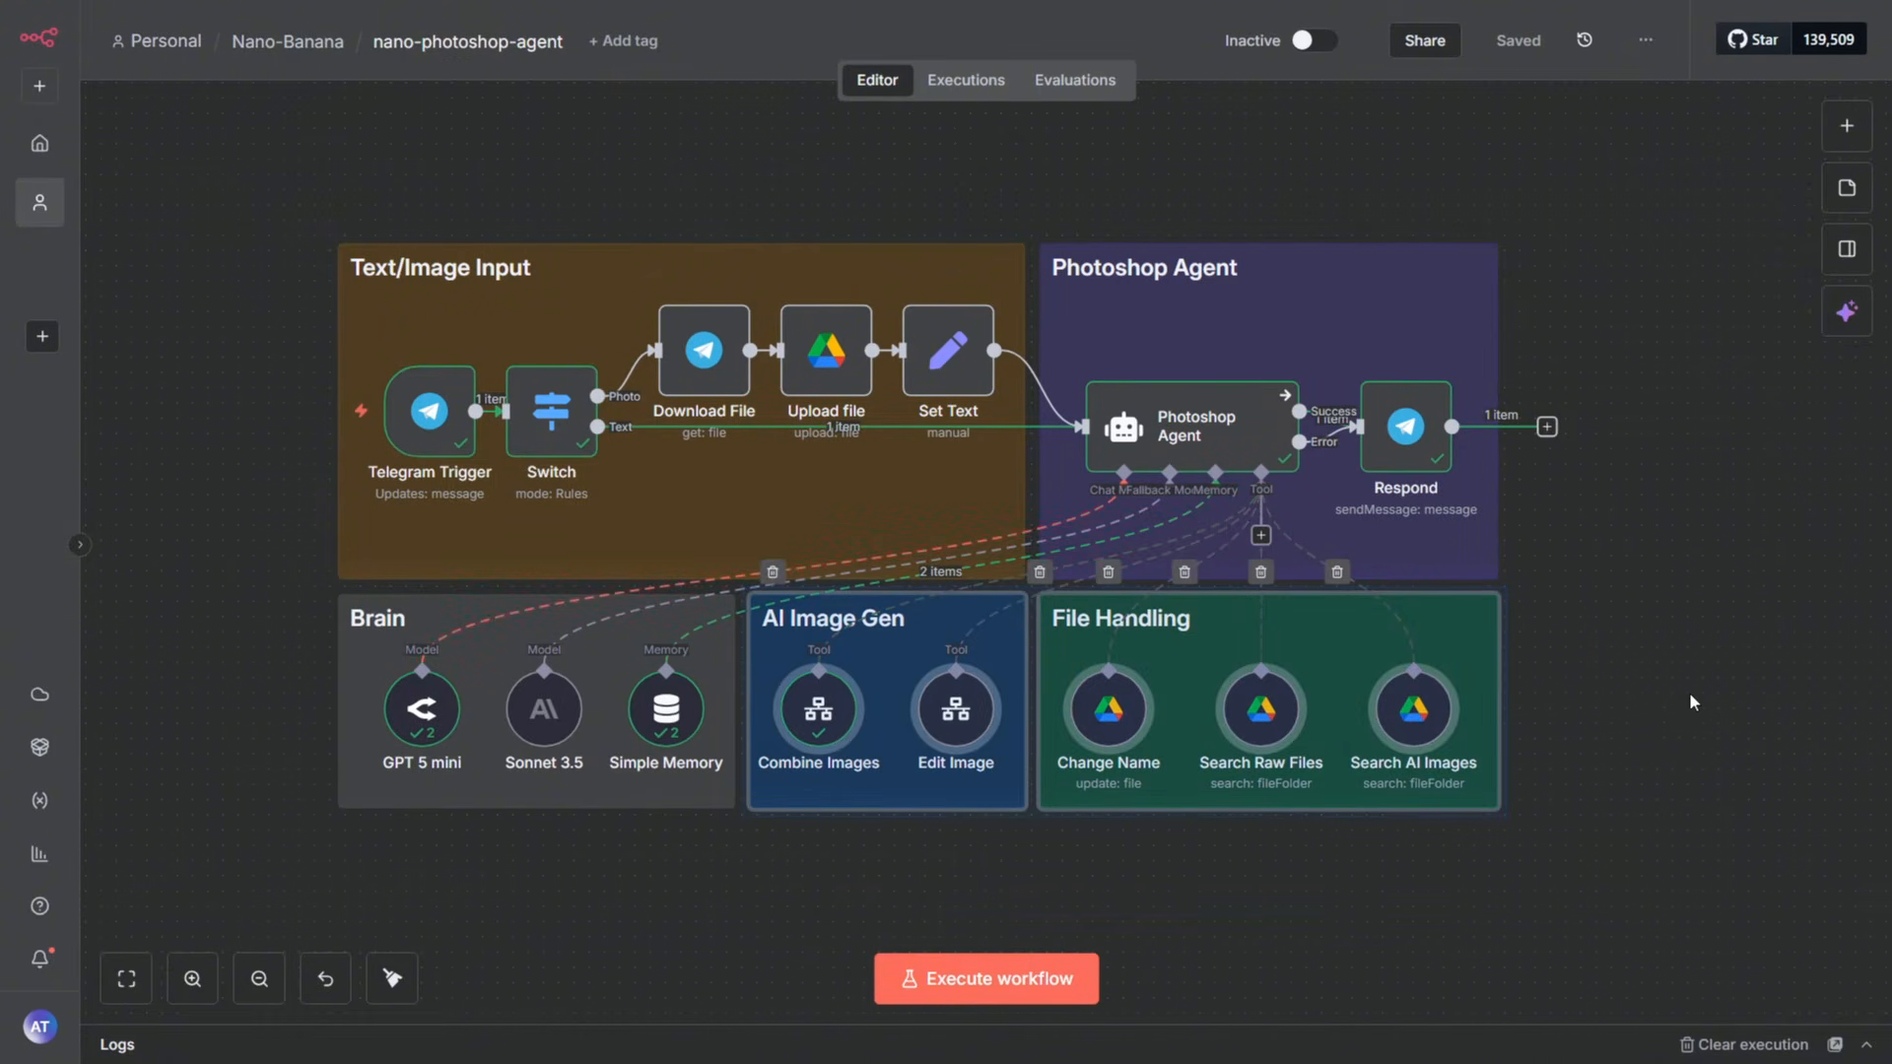
pyautogui.click(1668, 793)
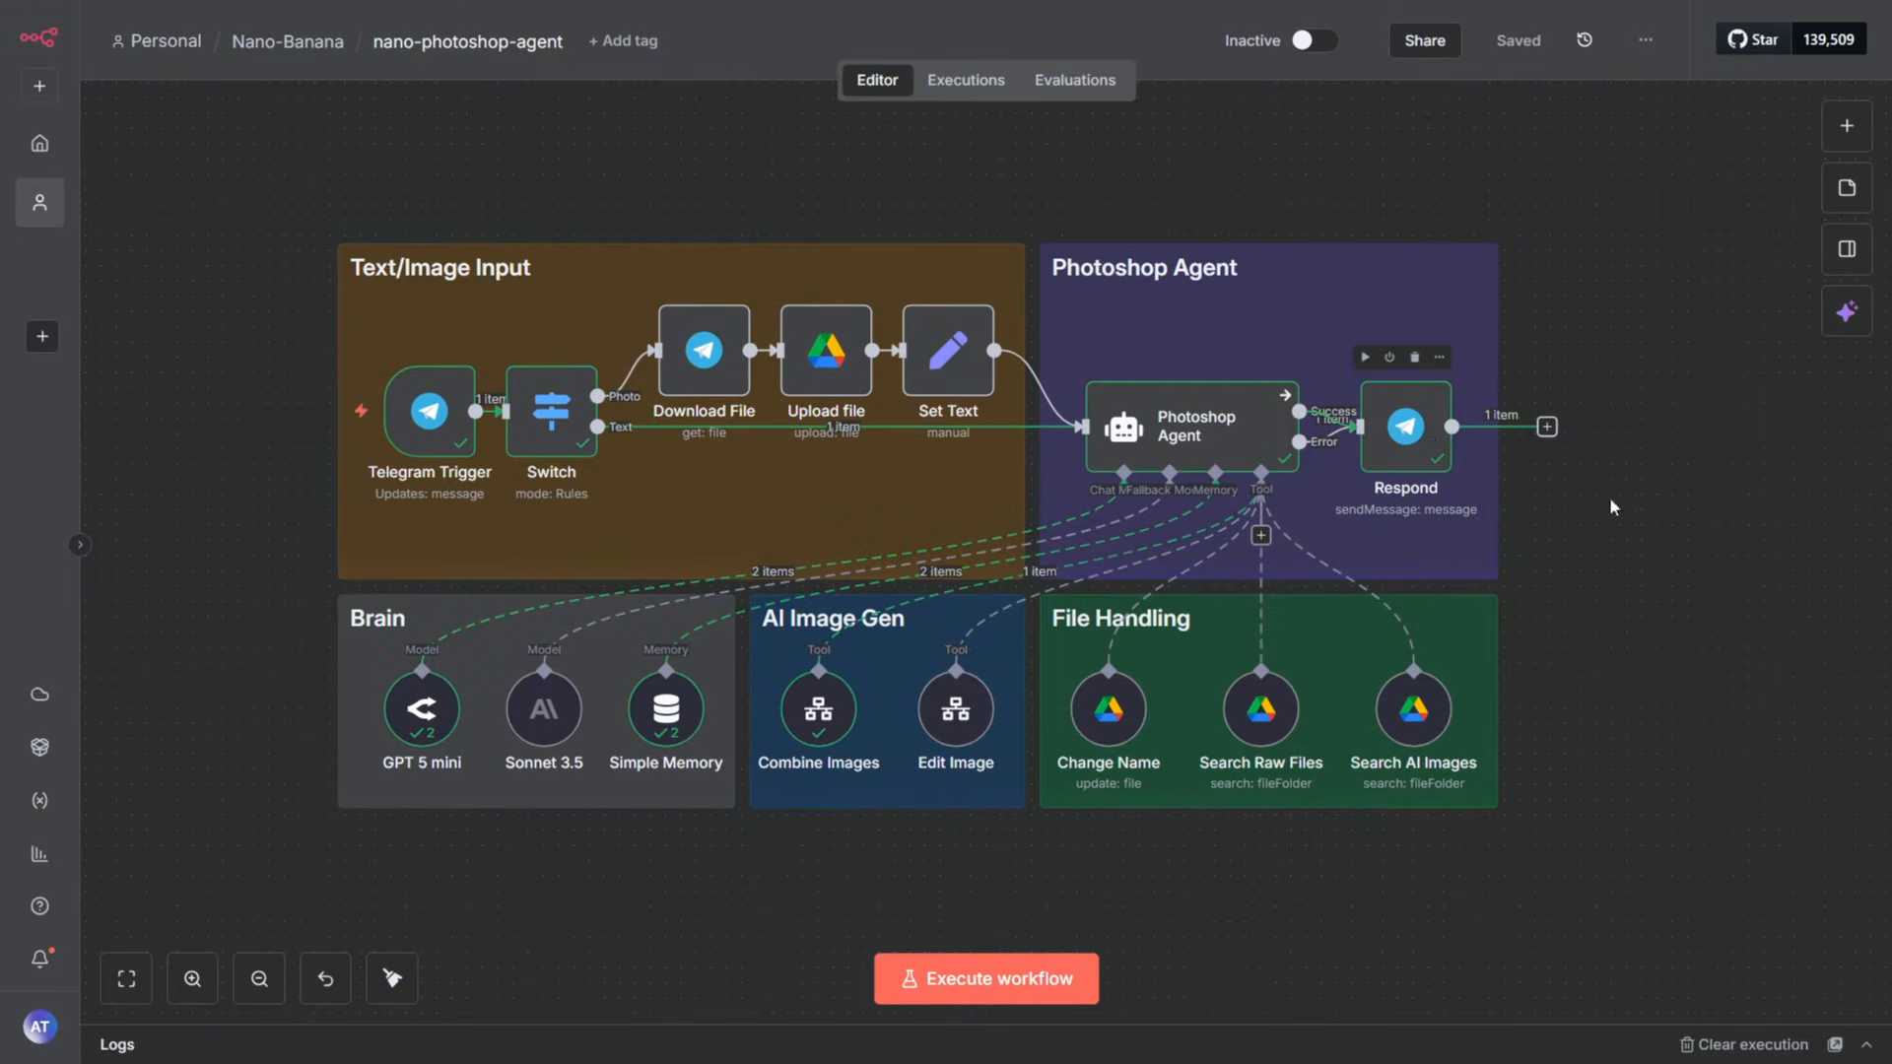
# - Open the Photoshop Agent node and examine its user message prompt {{ $json.message.text }}
pyautogui.doubleClick(1204, 444)
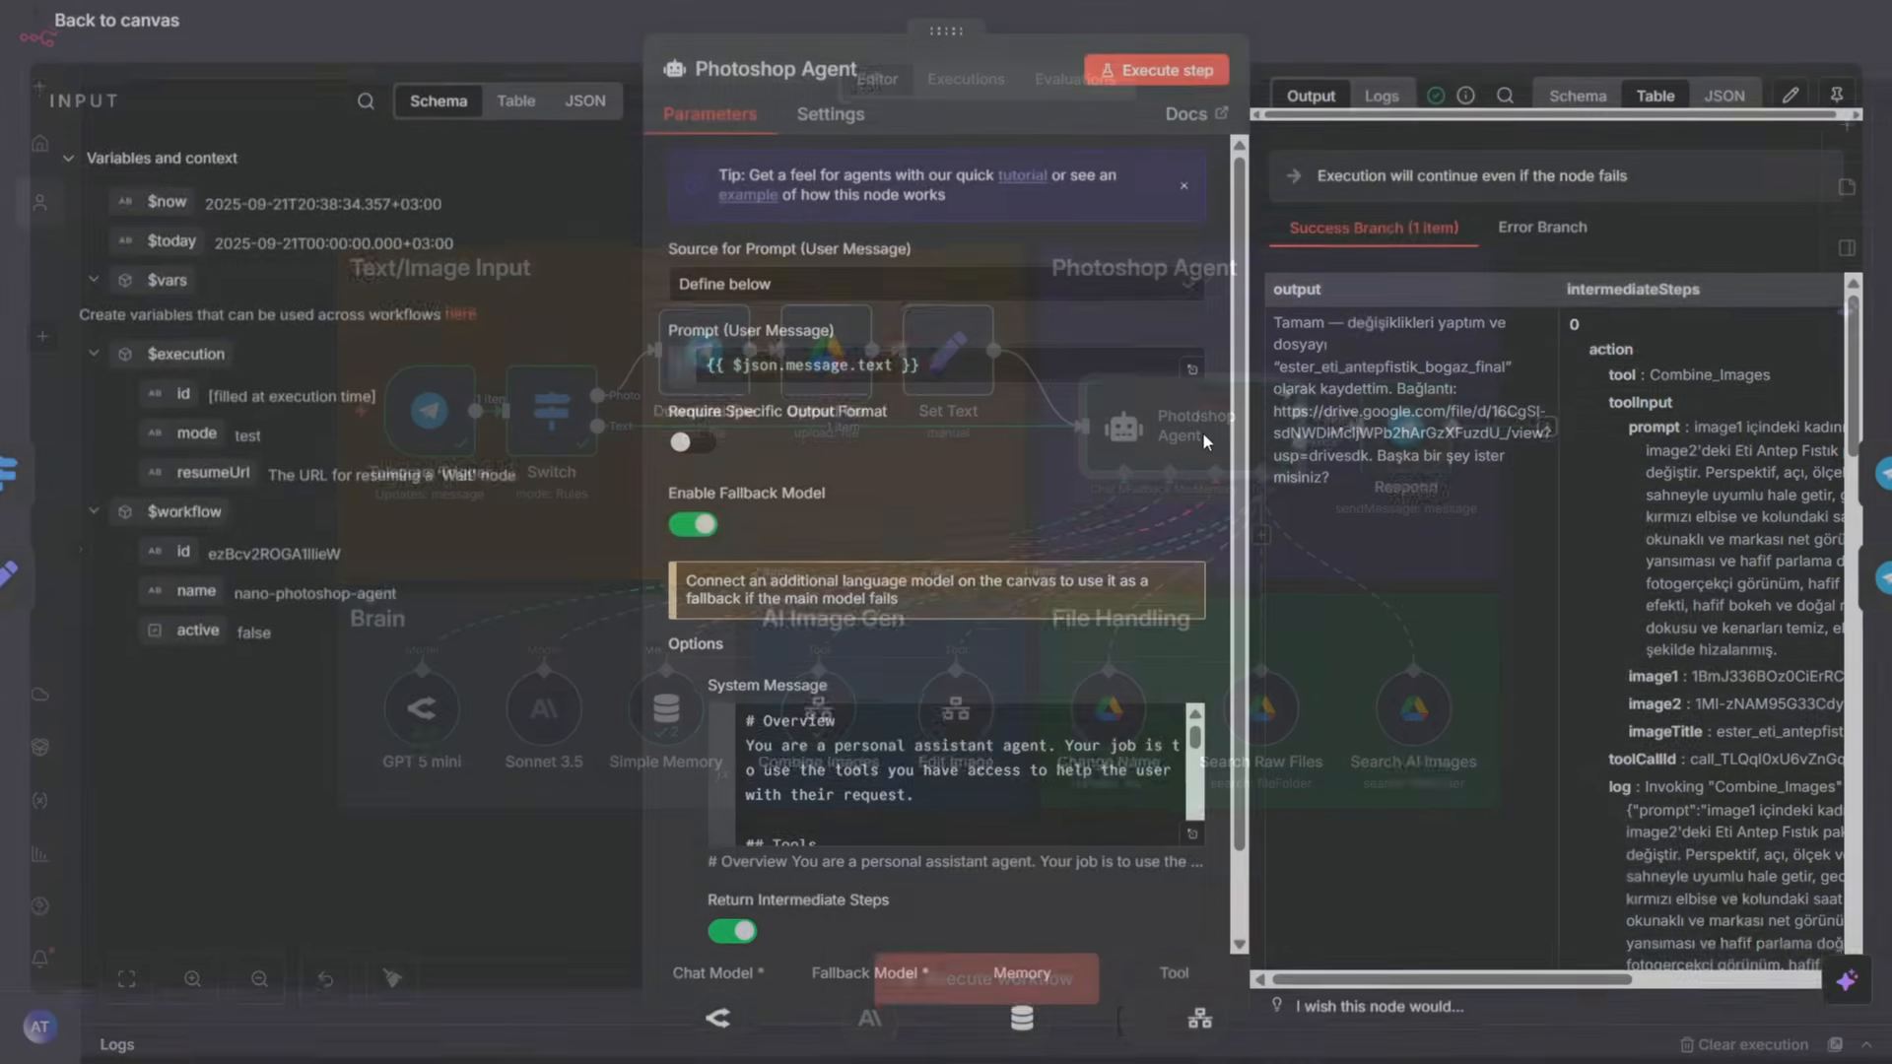
pyautogui.moveTo(705, 377); pyautogui.dragTo(942, 379)
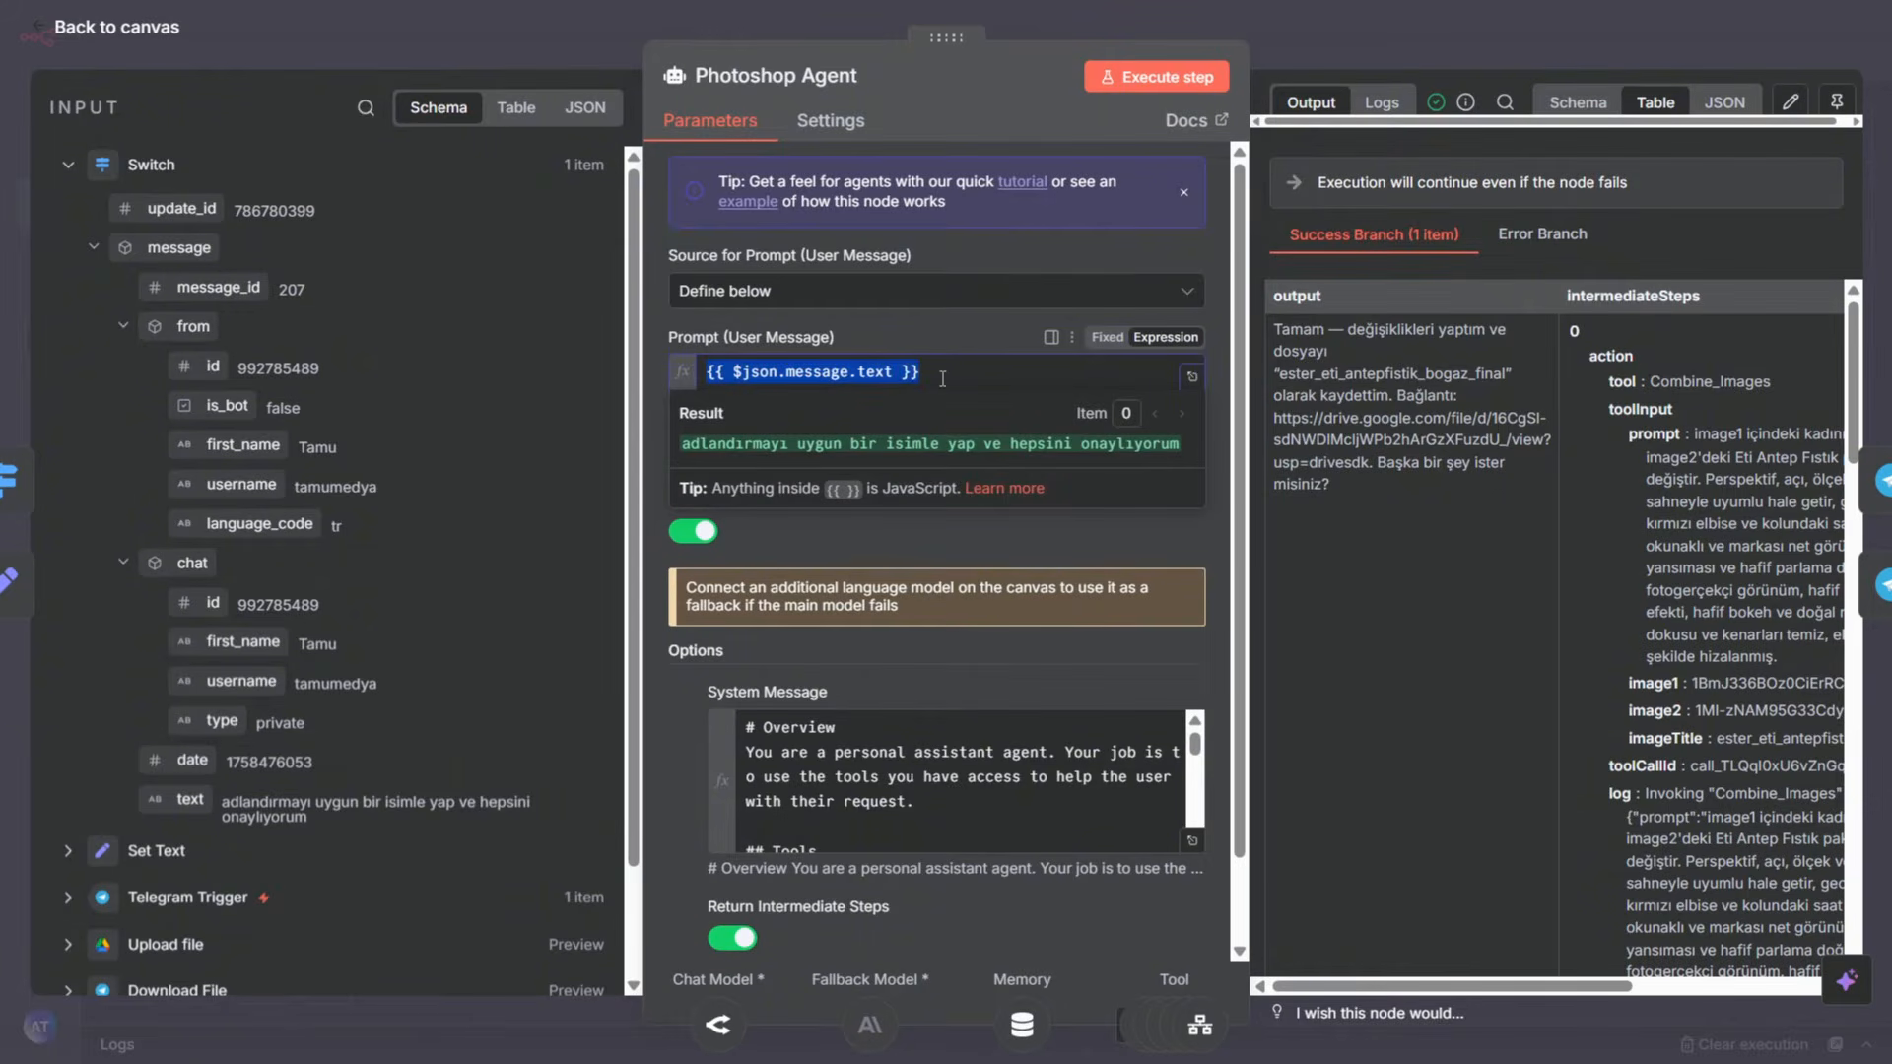
pyautogui.click(906, 335)
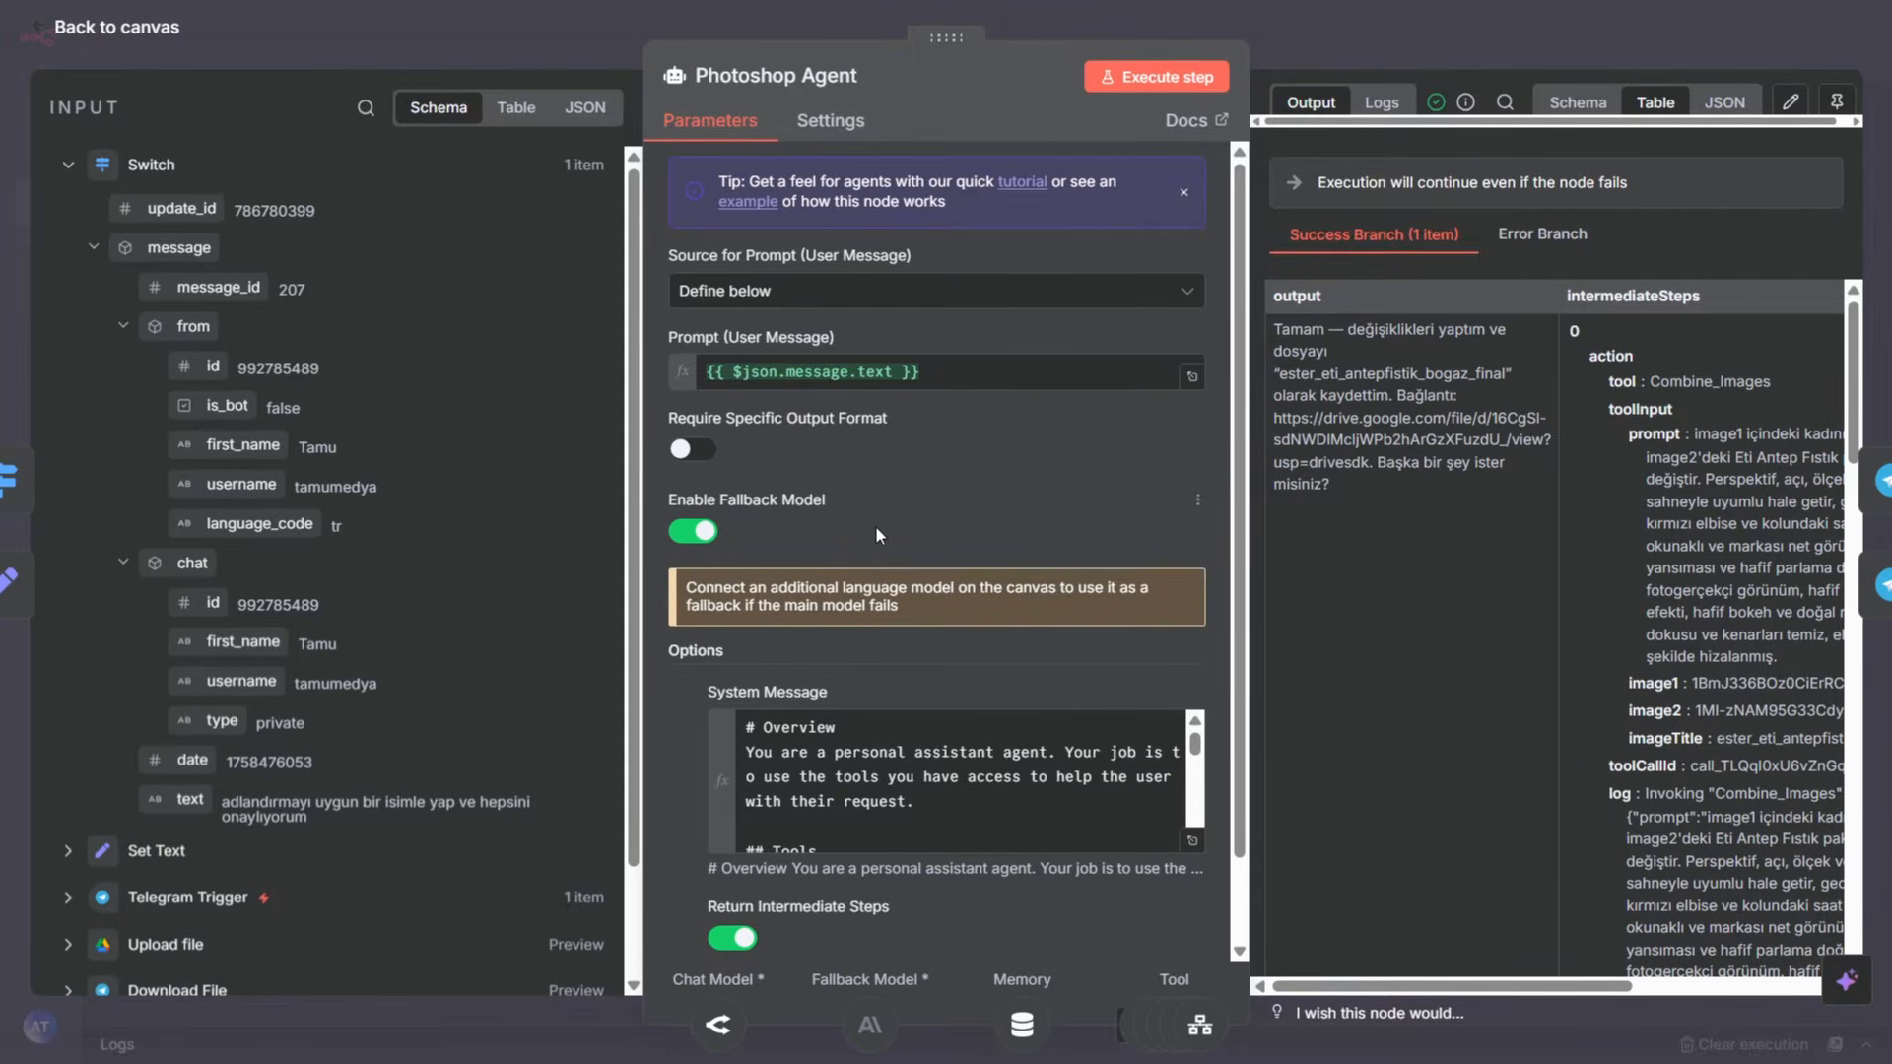
# - Open the Photoshop Agent's system message in the expanded editor and read through its overview and tools sections
pyautogui.scroll(-1, 873, 551)
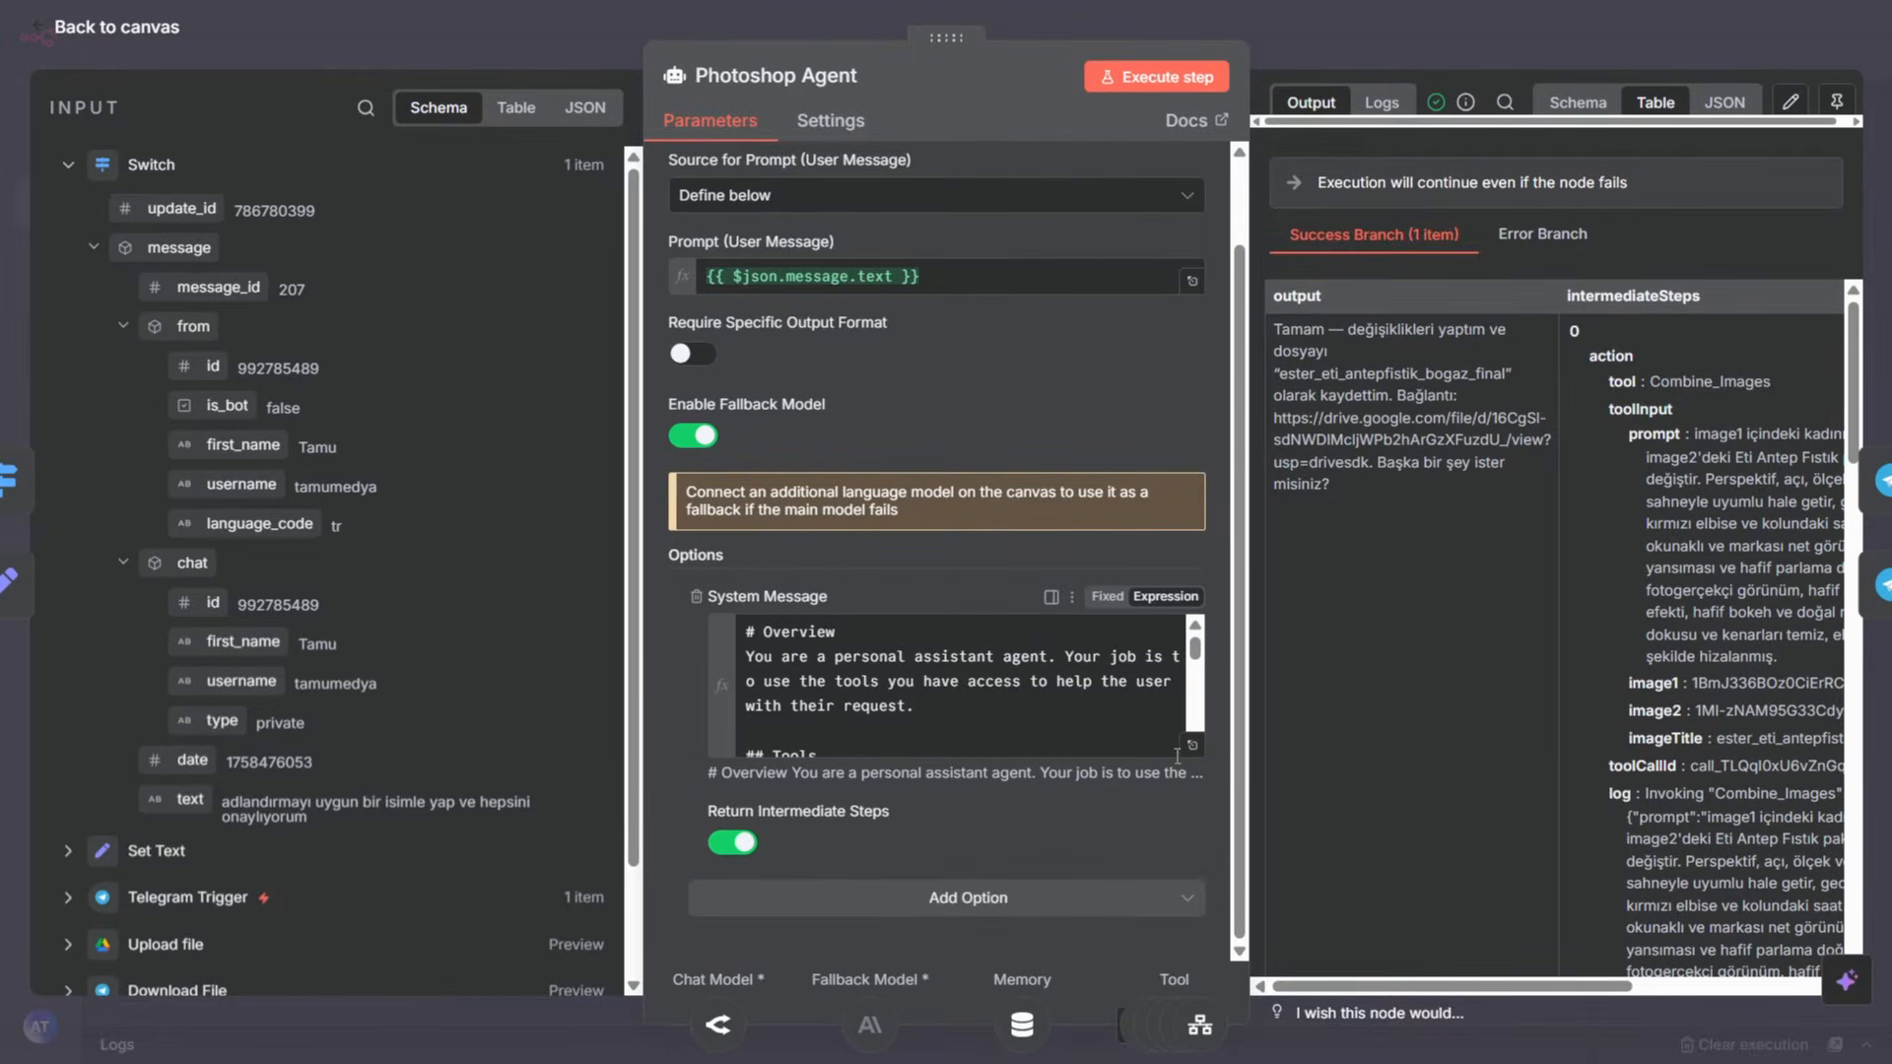
pyautogui.click(1192, 746)
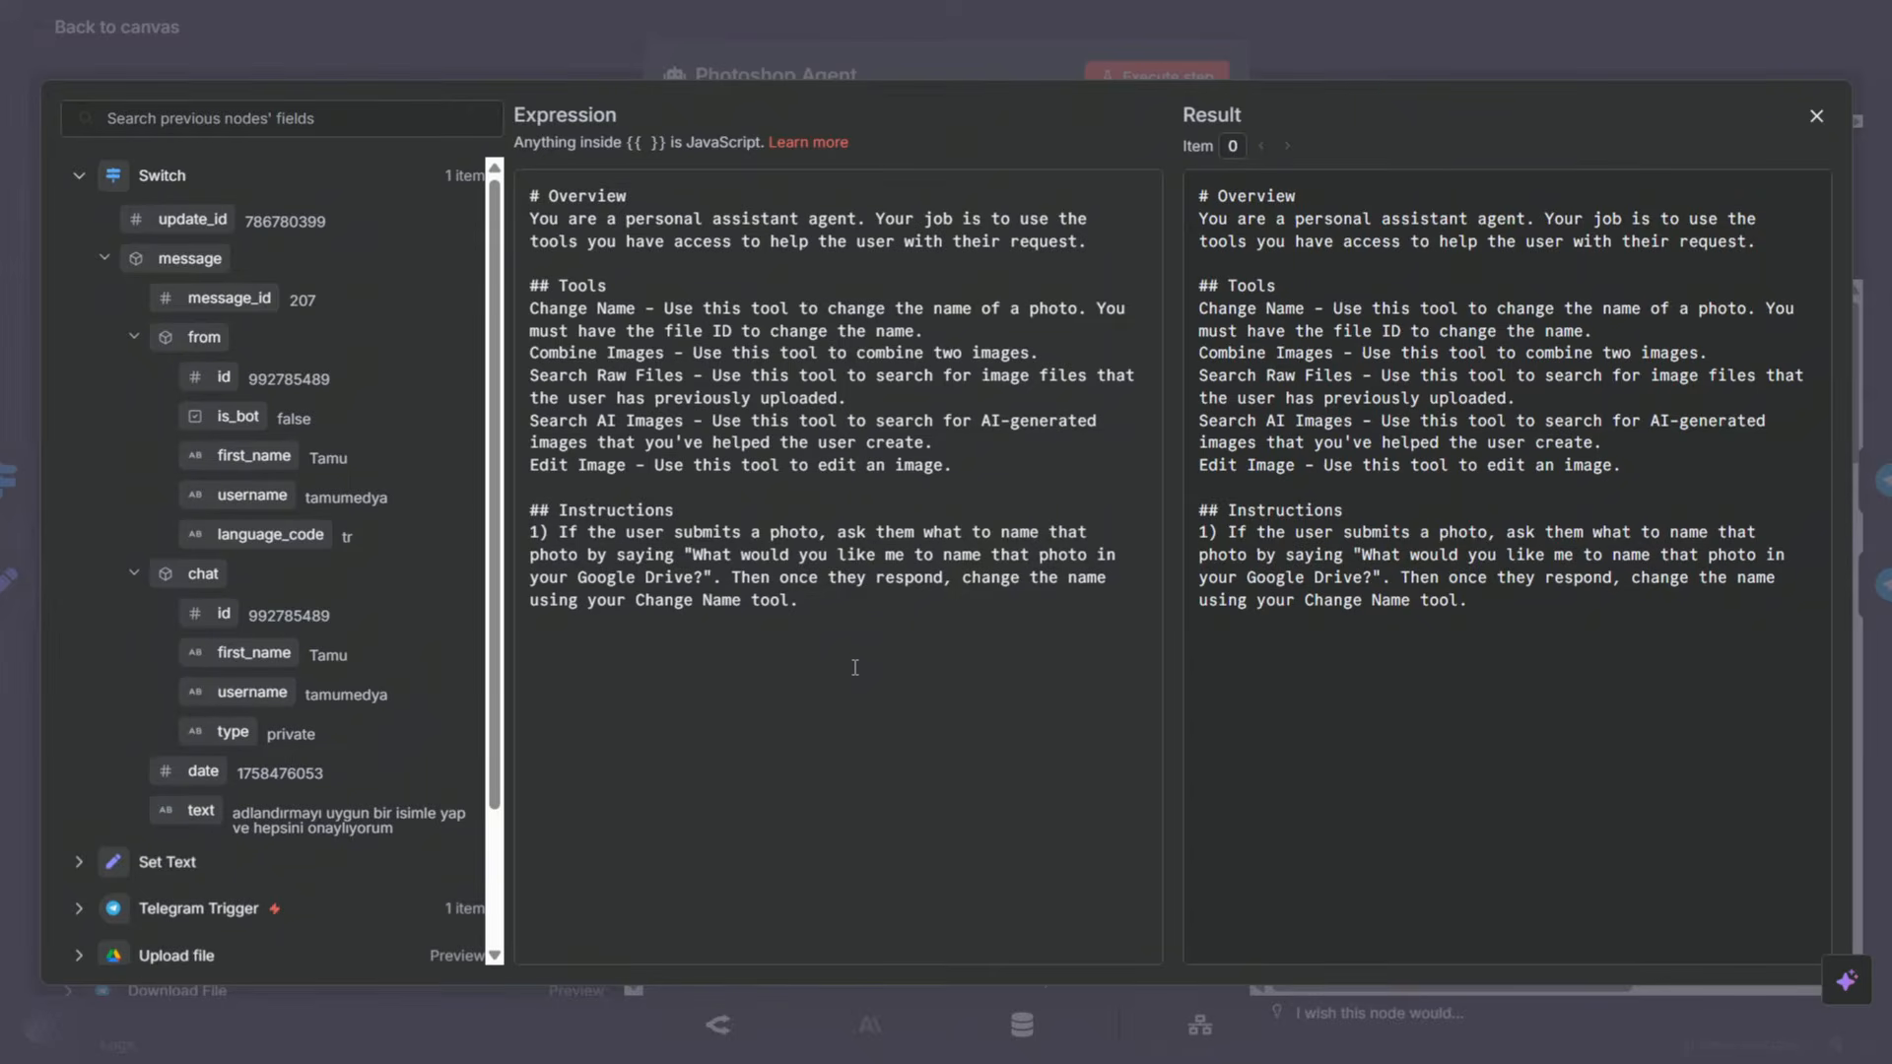
pyautogui.moveTo(853, 642); pyautogui.dragTo(859, 218)
pyautogui.click(817, 376)
pyautogui.click(679, 420)
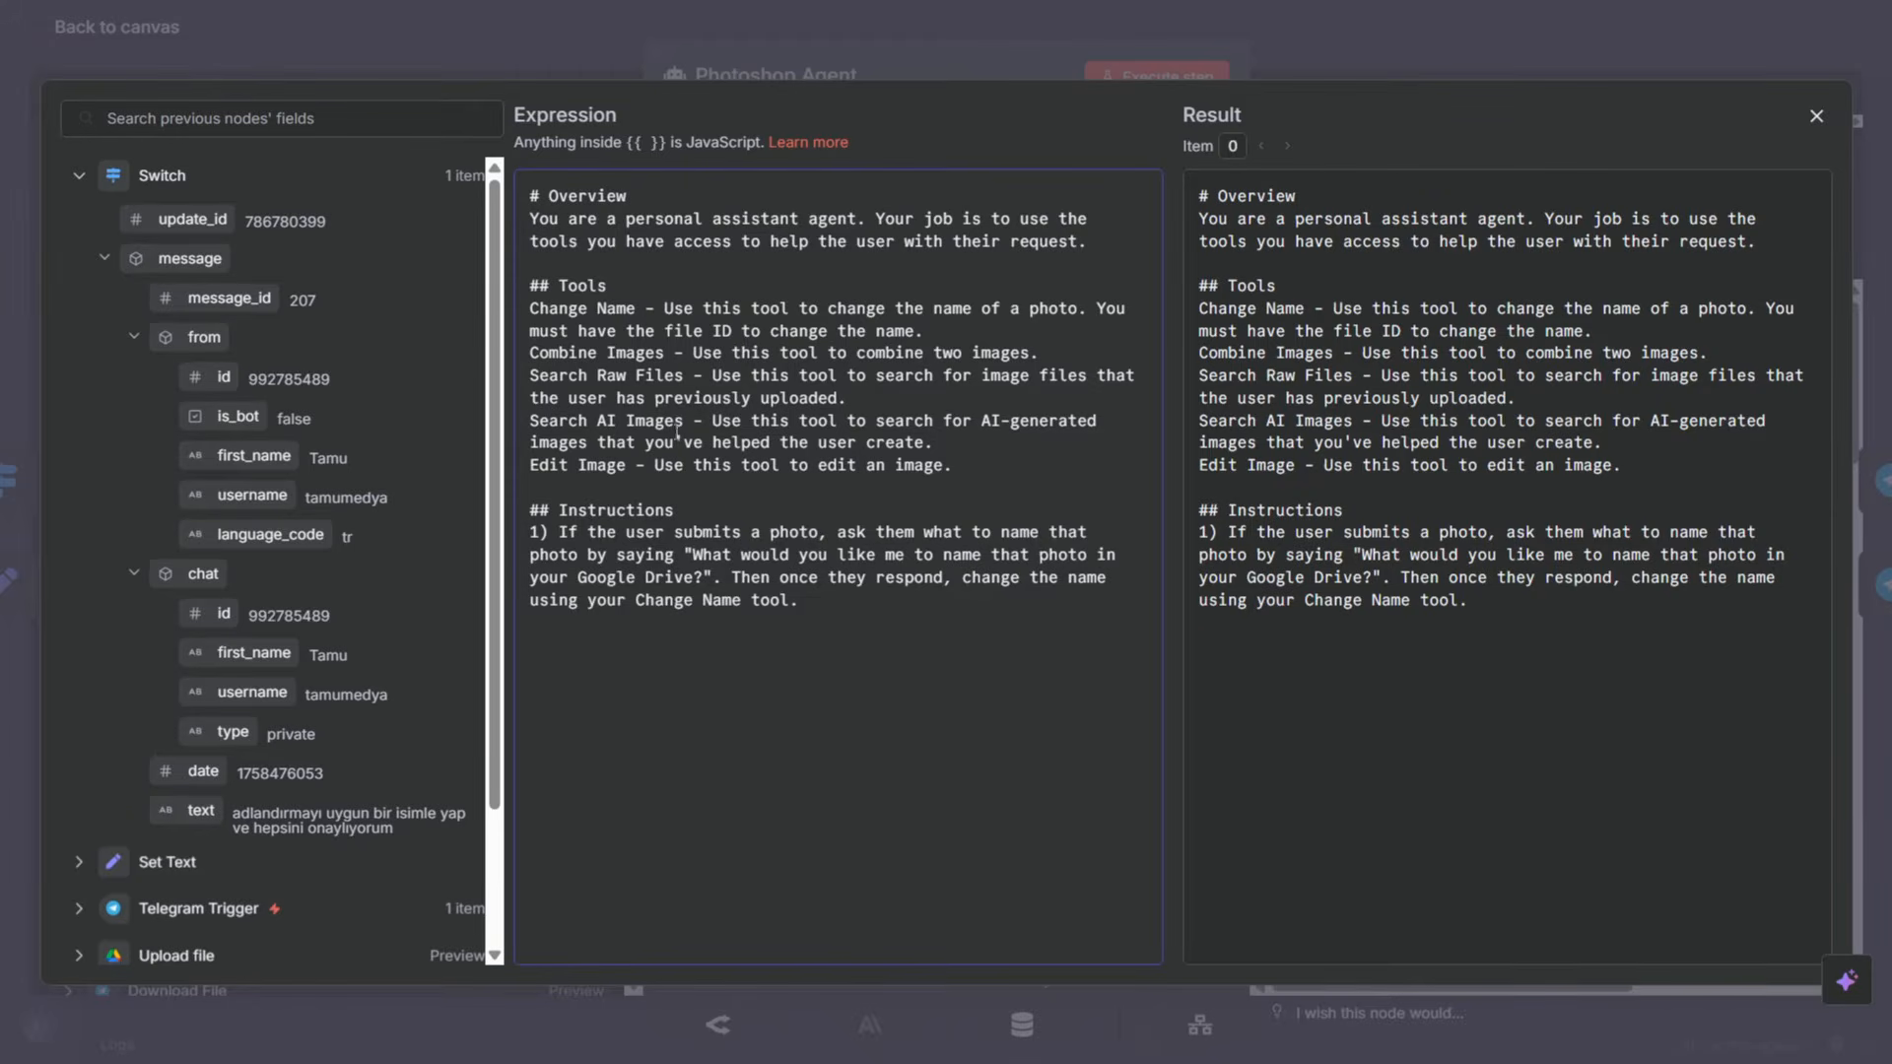
# - Examine the tool descriptions in the system message, from Change Name through Edit Image
pyautogui.moveTo(532, 308); pyautogui.dragTo(644, 311)
pyautogui.moveTo(530, 308); pyautogui.dragTo(637, 309)
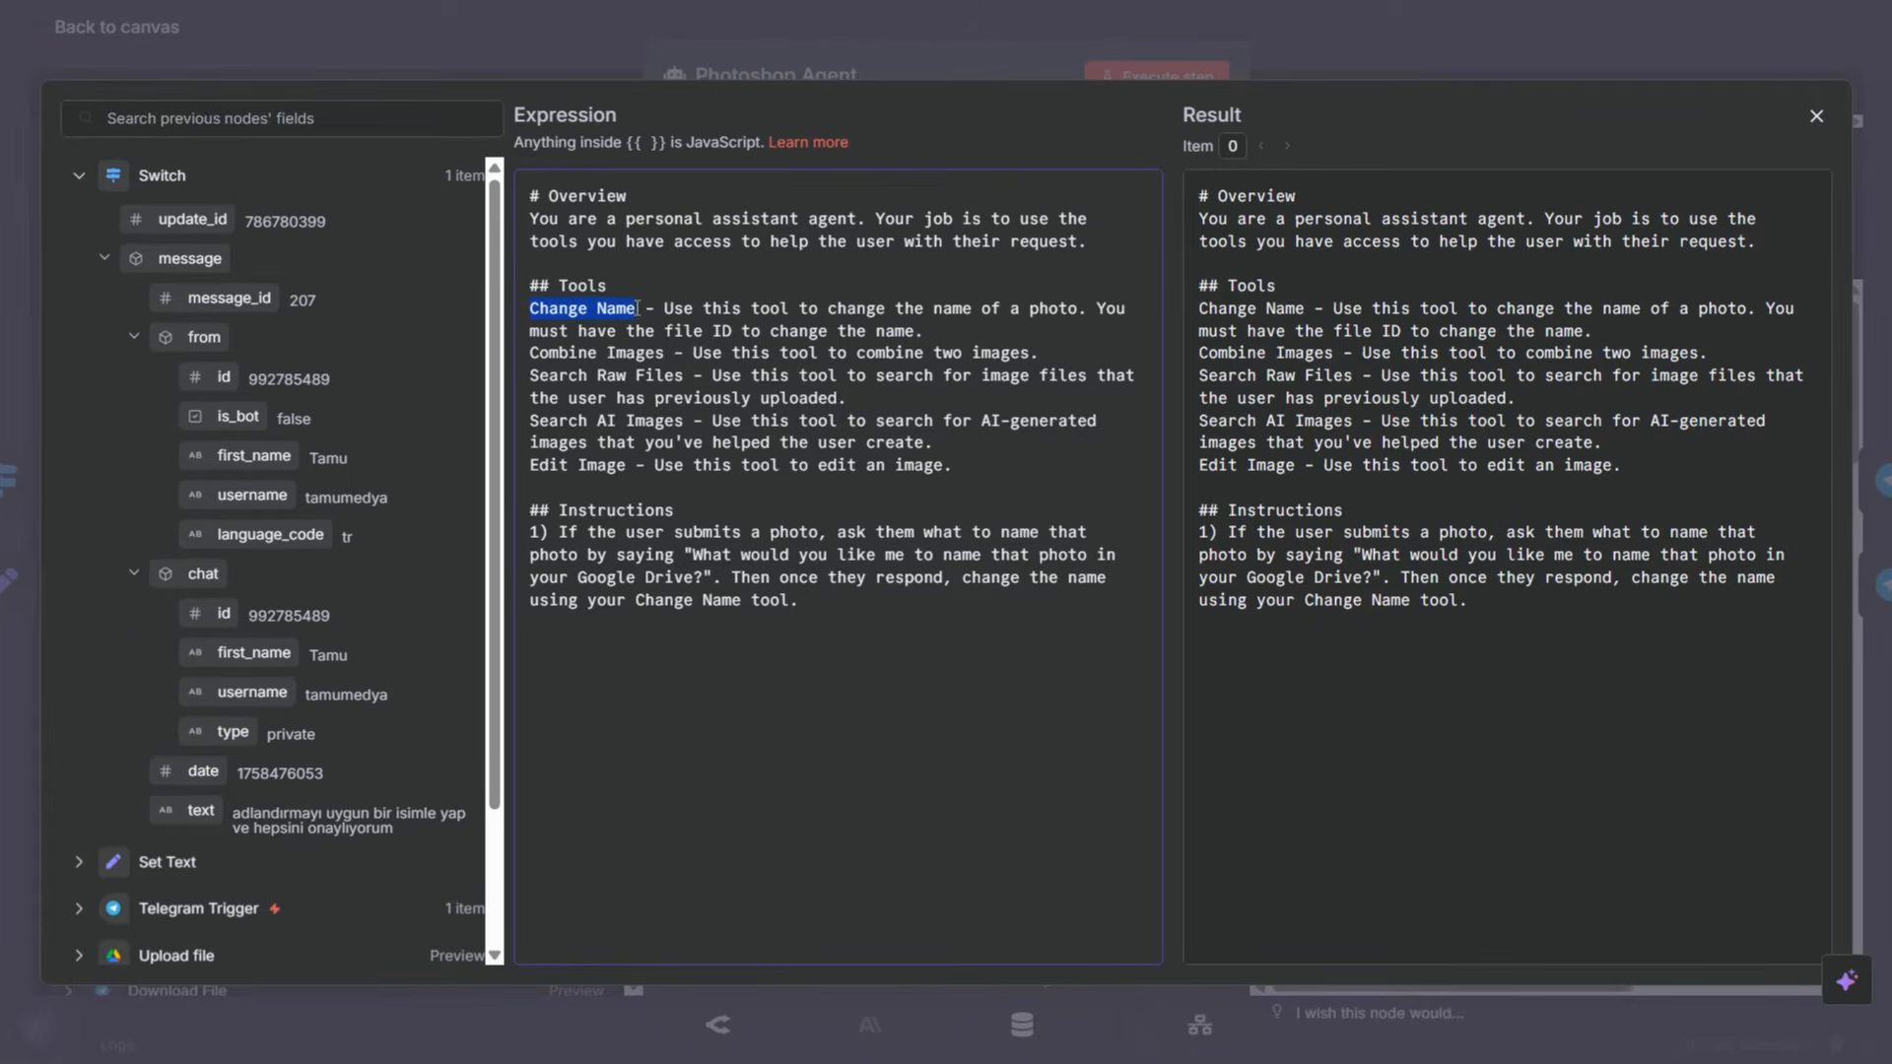
pyautogui.moveTo(852, 305); pyautogui.dragTo(978, 311)
pyautogui.click(898, 357)
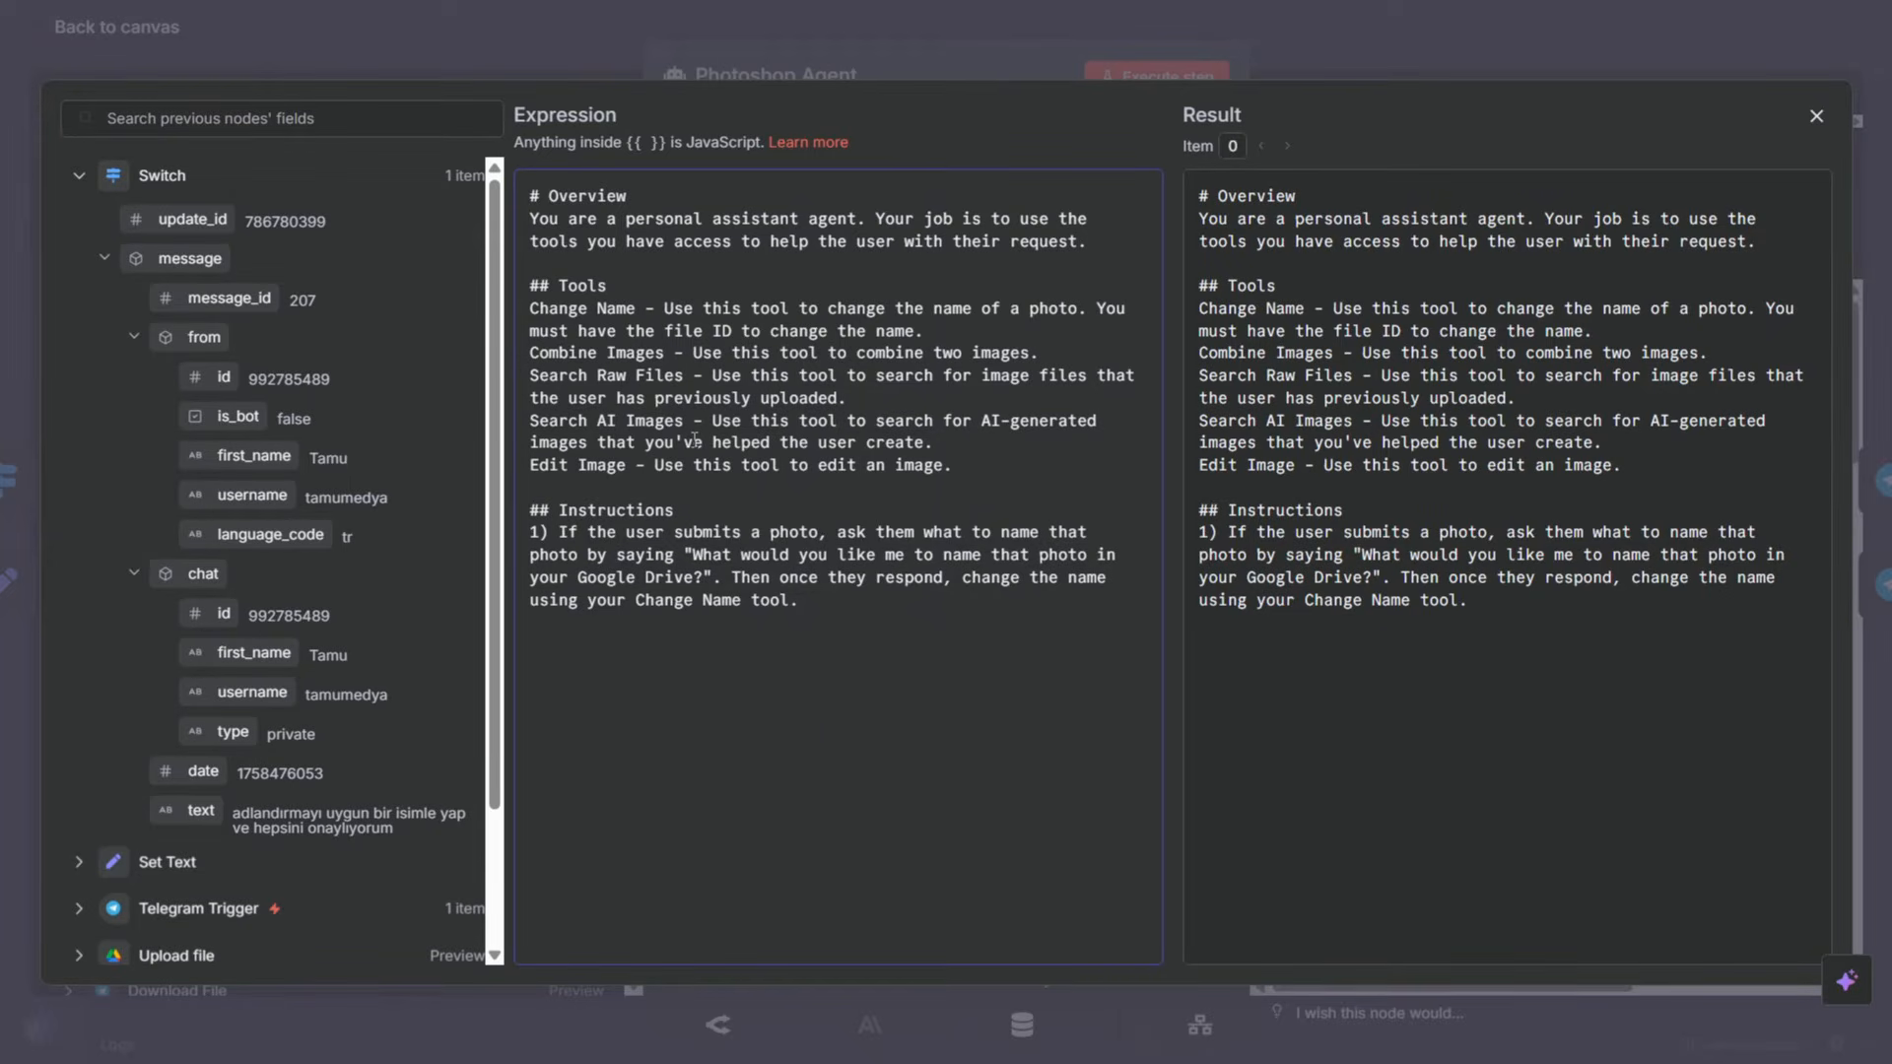
pyautogui.moveTo(529, 465); pyautogui.dragTo(968, 467)
pyautogui.click(932, 466)
pyautogui.tripleClick(647, 468)
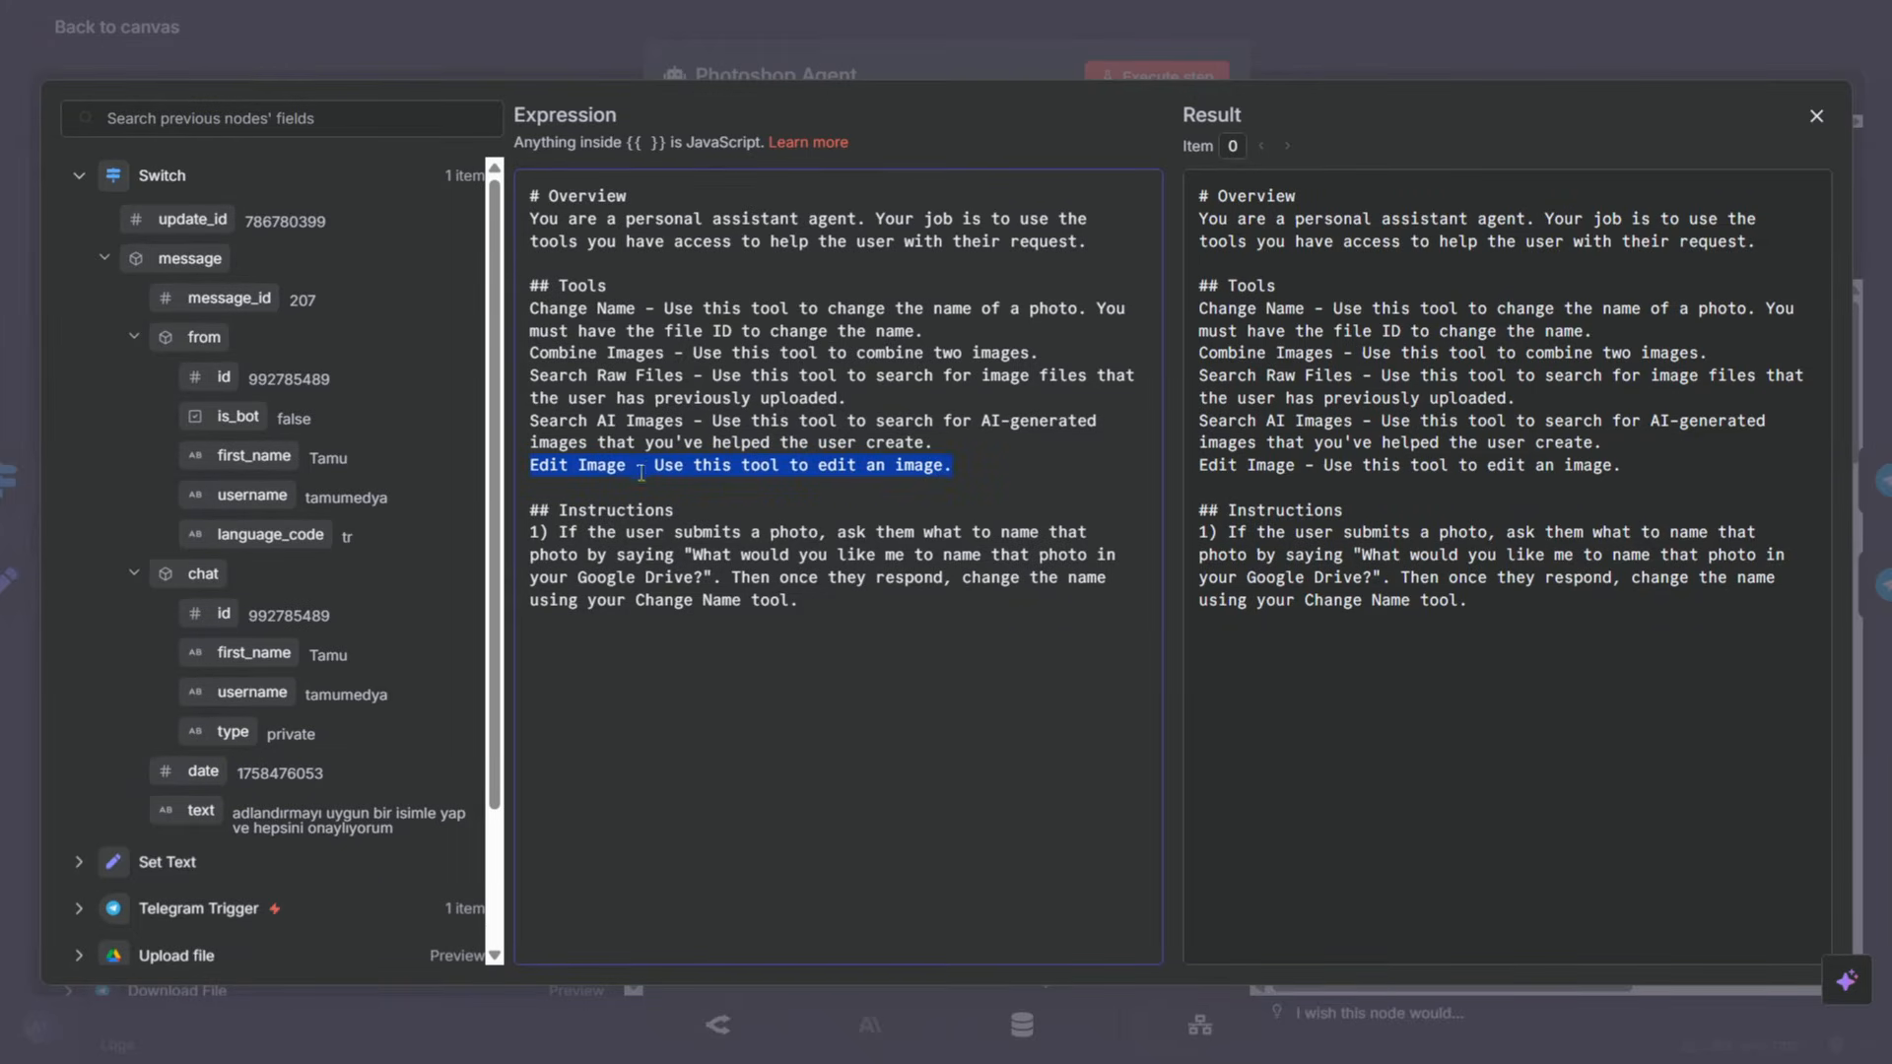
# - Read the system message instruction on asking for the name of a submitted photo, then close the Photoshop Agent node
pyautogui.click(567, 535)
pyautogui.moveTo(560, 532); pyautogui.dragTo(673, 554)
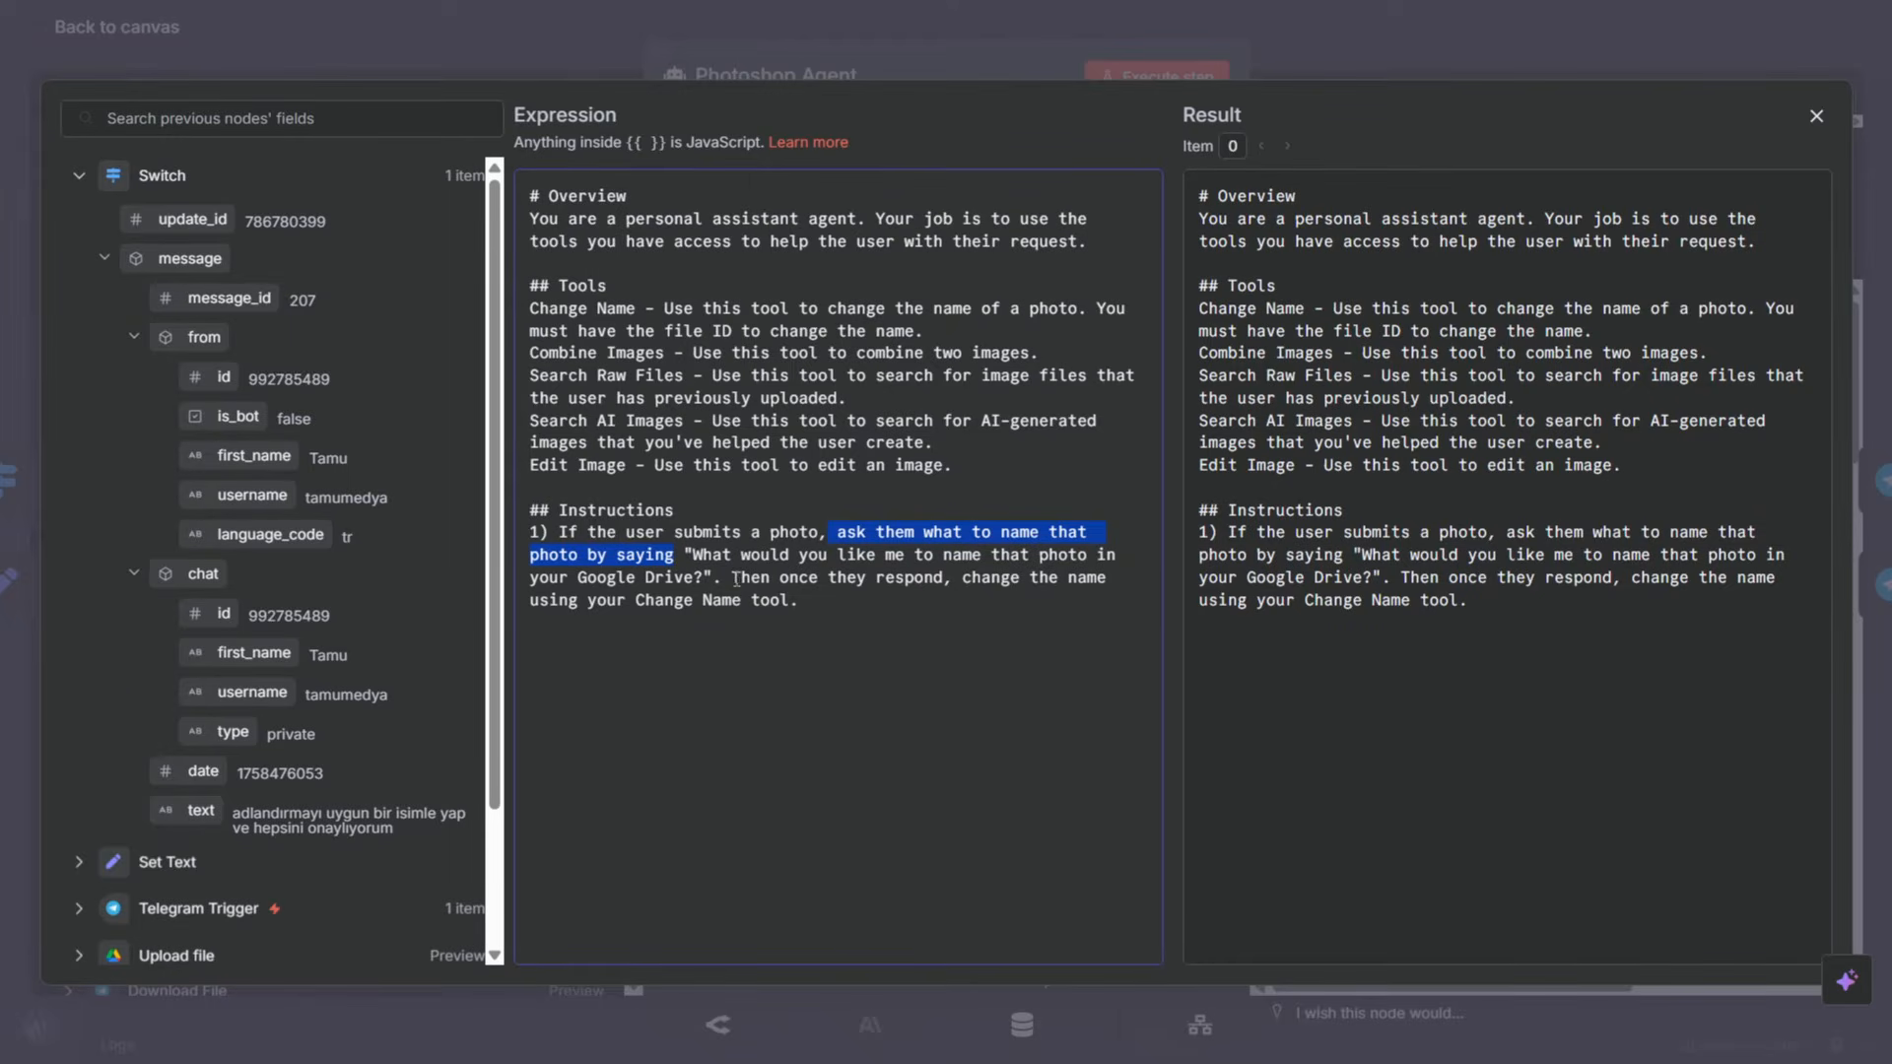
pyautogui.click(1228, 45)
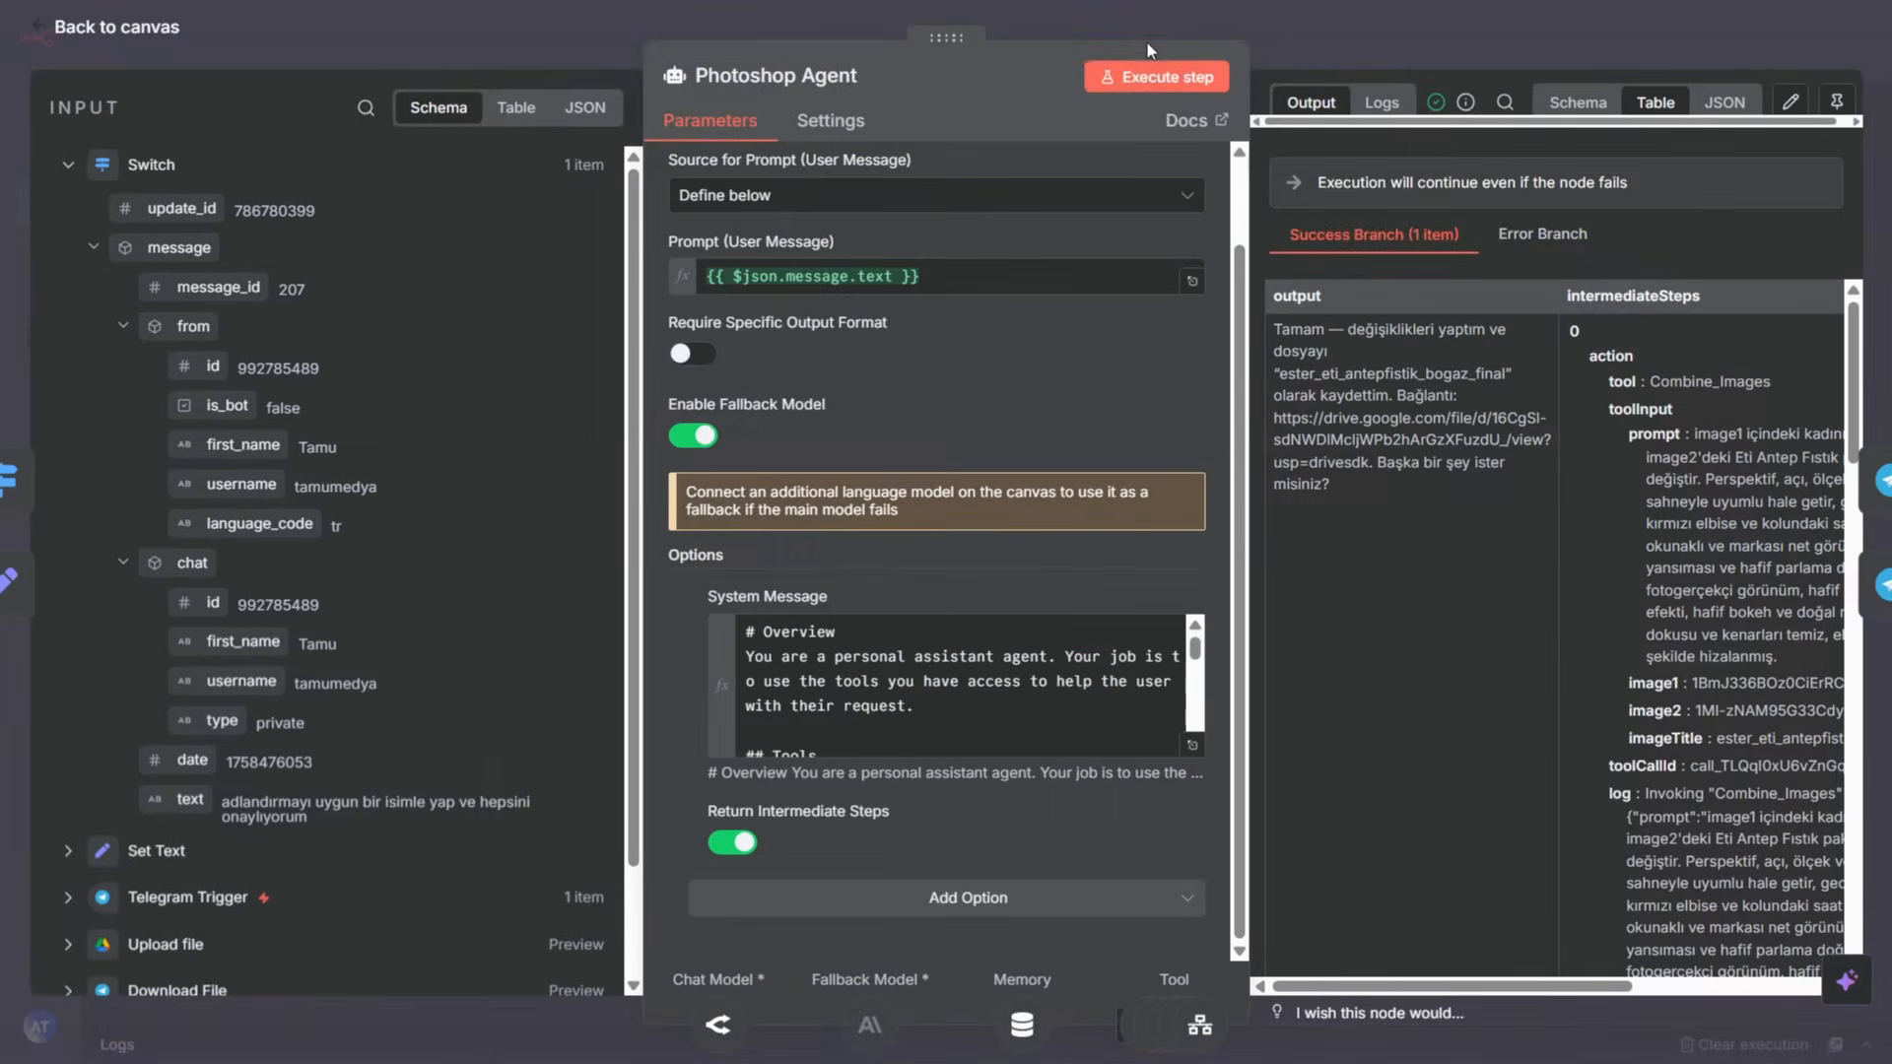
pyautogui.click(1271, 39)
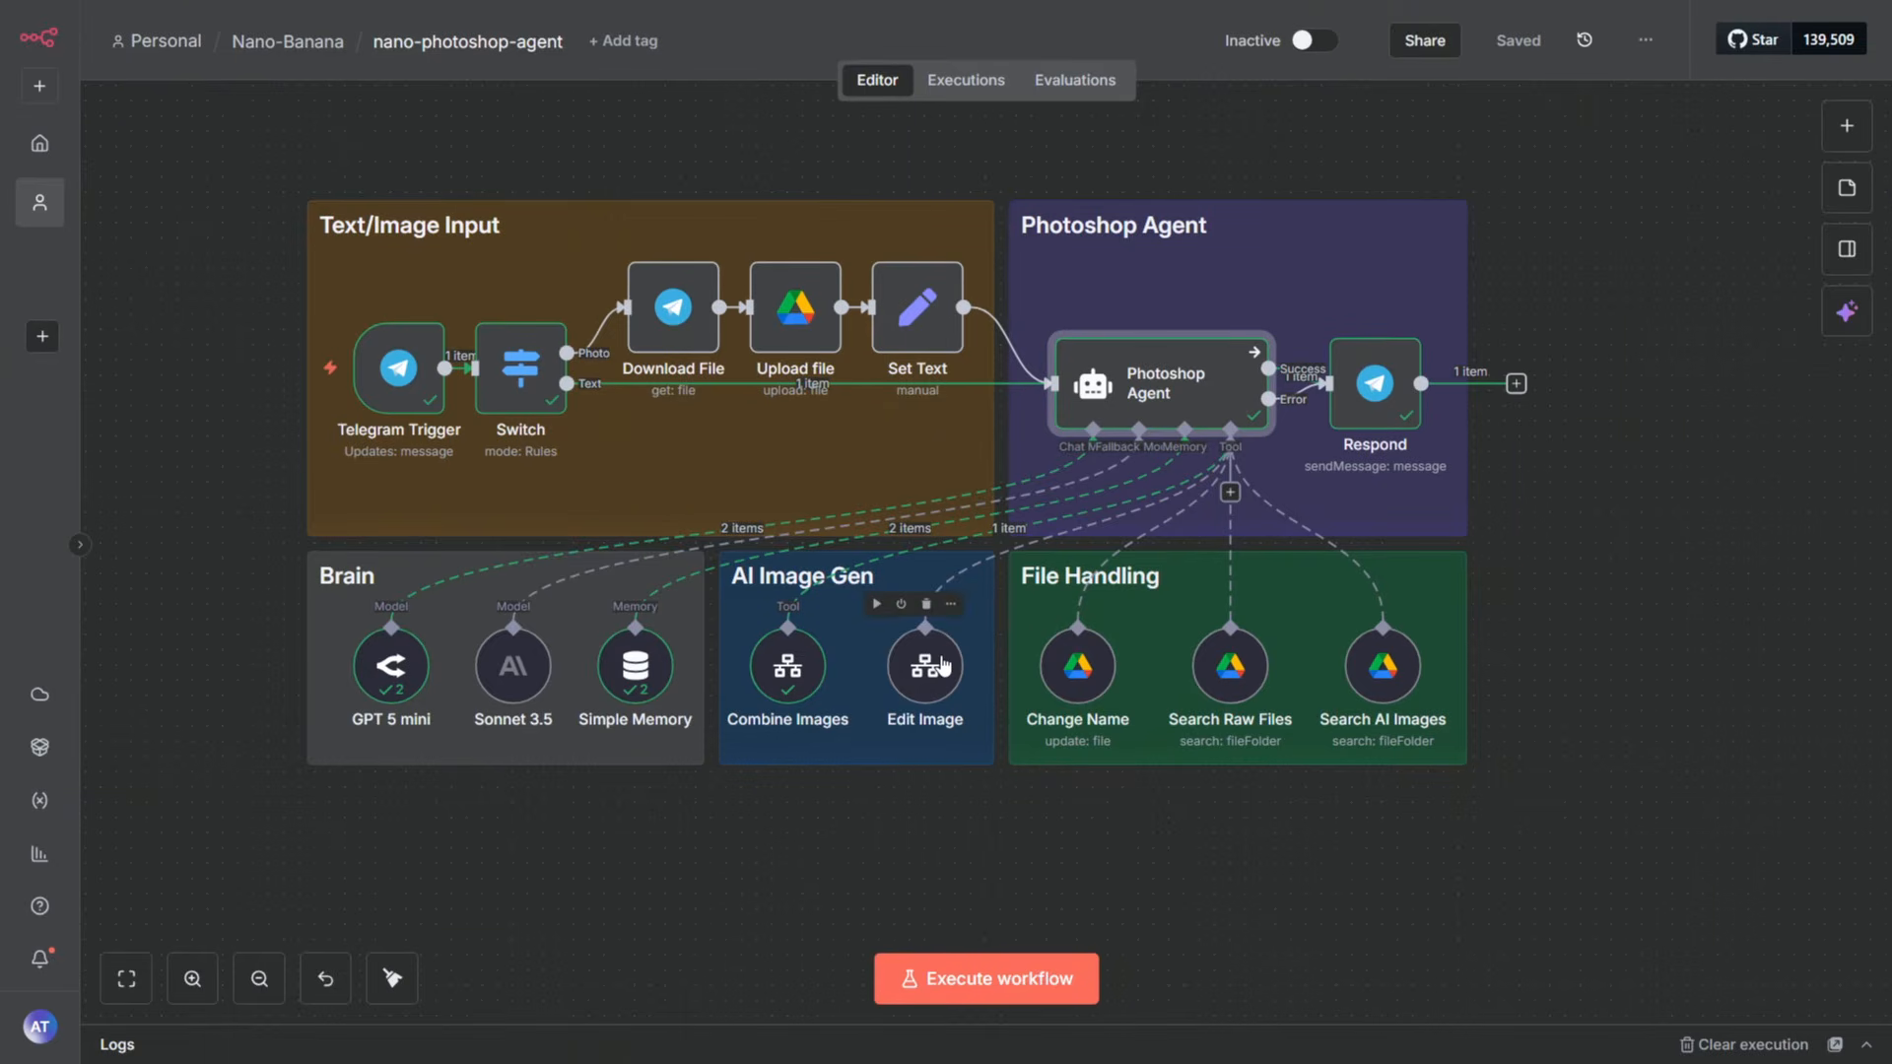
# - Highlight the File Handling tools on the canvas, including Search AI Images and Search Raw Files
pyautogui.moveTo(1660, 882); pyautogui.dragTo(998, 539)
pyautogui.click(1474, 791)
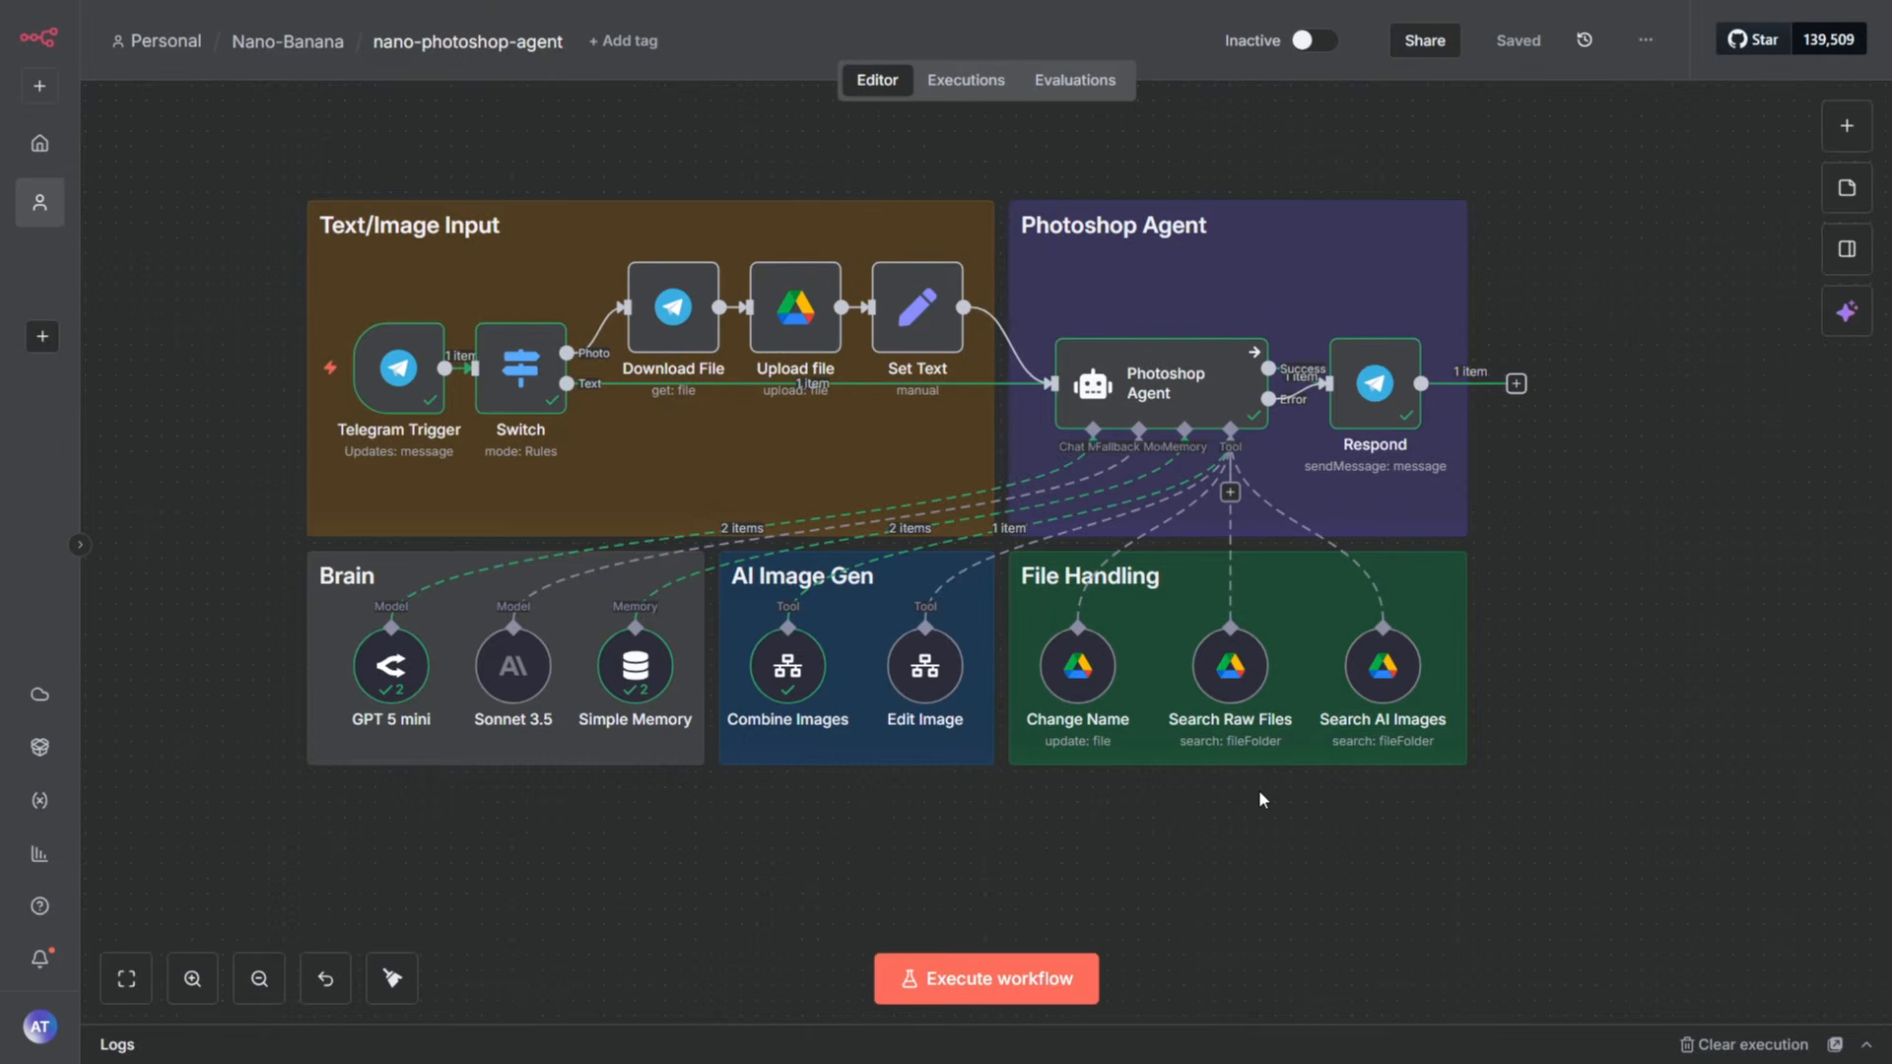
pyautogui.moveTo(1398, 693); pyautogui.dragTo(1315, 593)
pyautogui.click(1665, 786)
pyautogui.moveTo(1298, 814); pyautogui.dragTo(1164, 600)
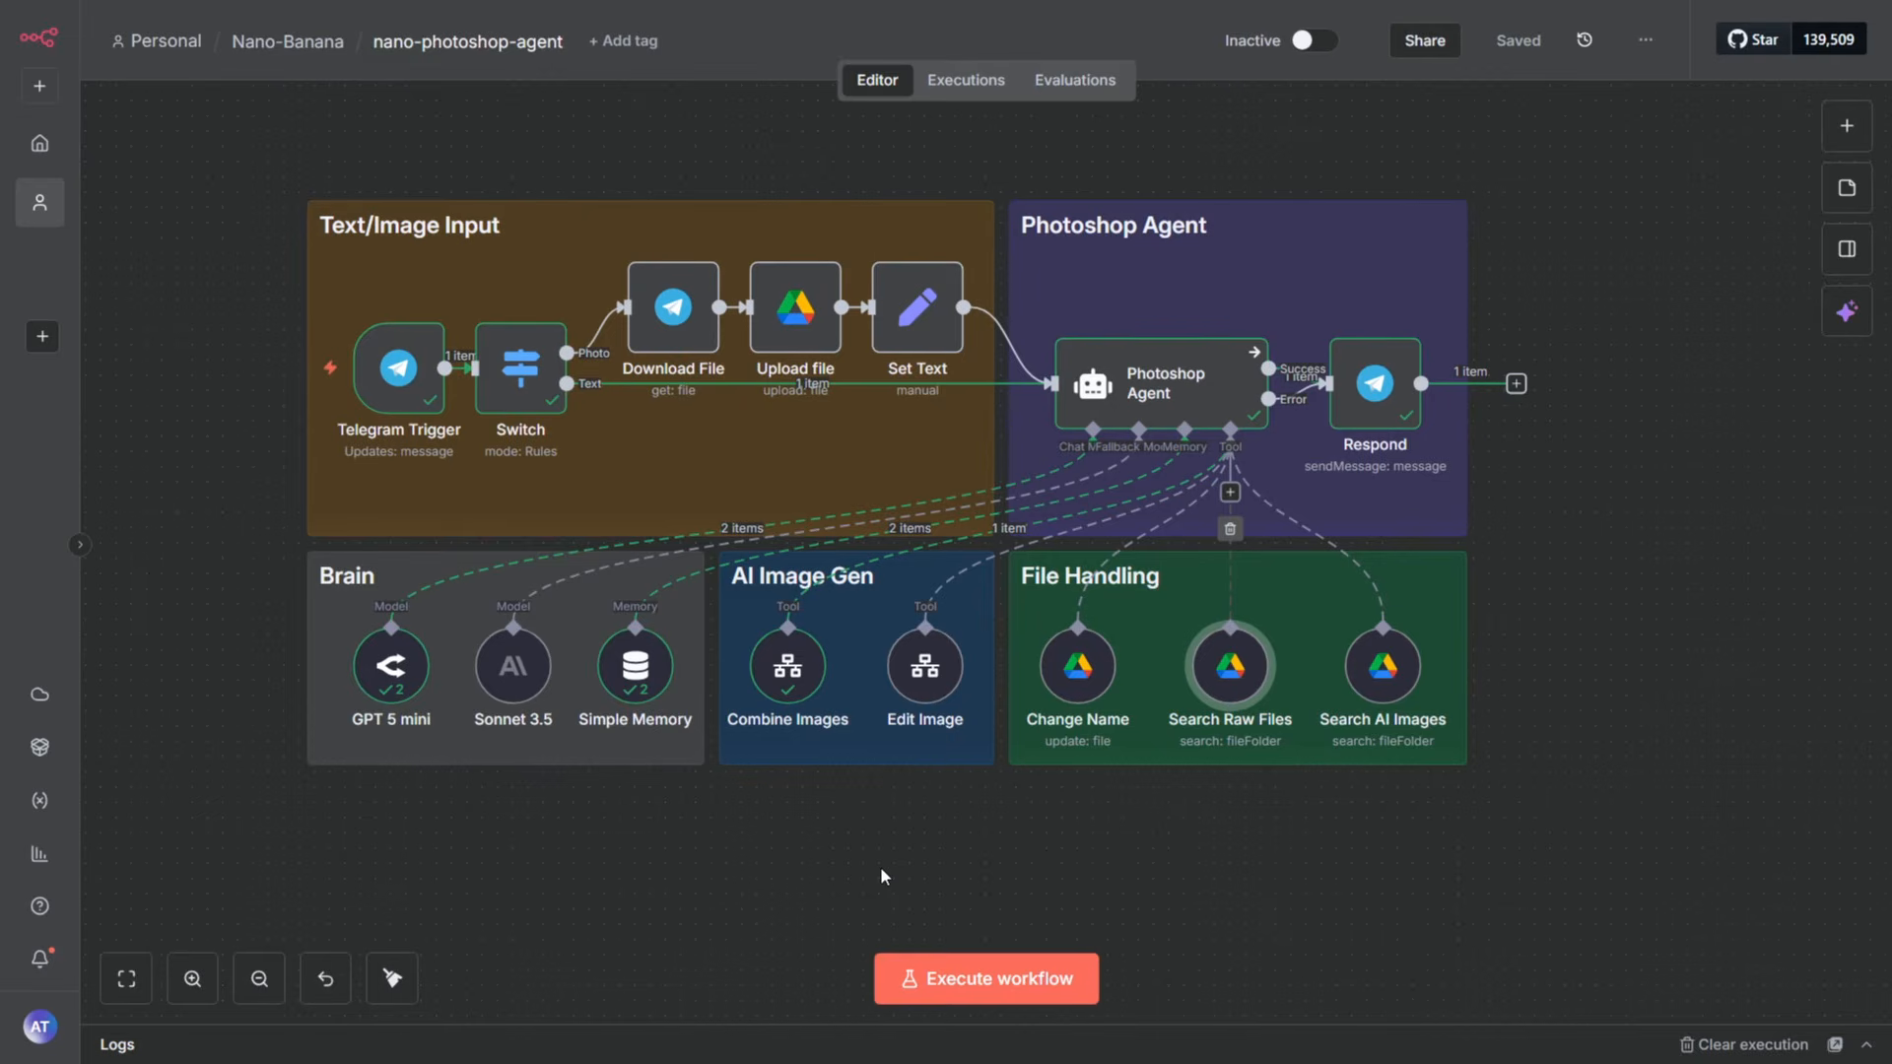
# - Open the Simple Memory node in the Brain group, review its settings and return to the canvas
pyautogui.moveTo(272, 717); pyautogui.dragTo(381, 711)
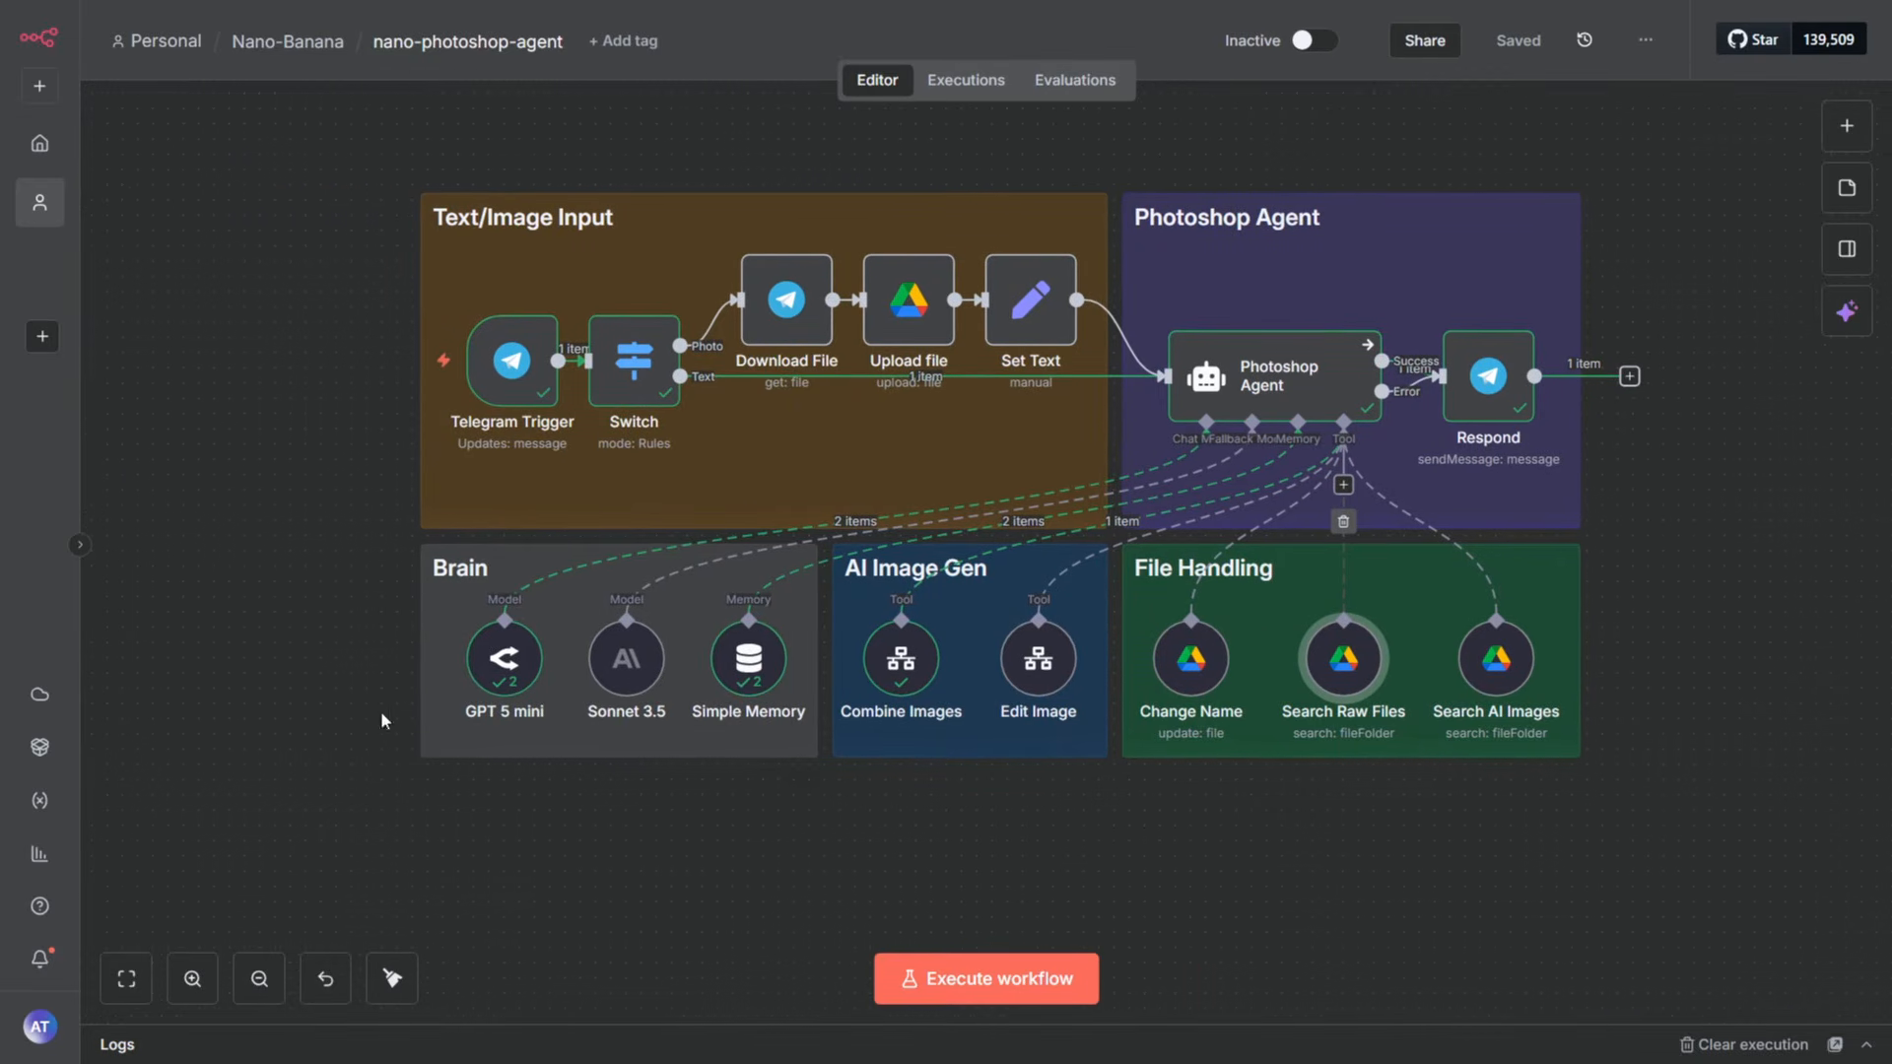
pyautogui.doubleClick(749, 678)
pyautogui.click(1312, 51)
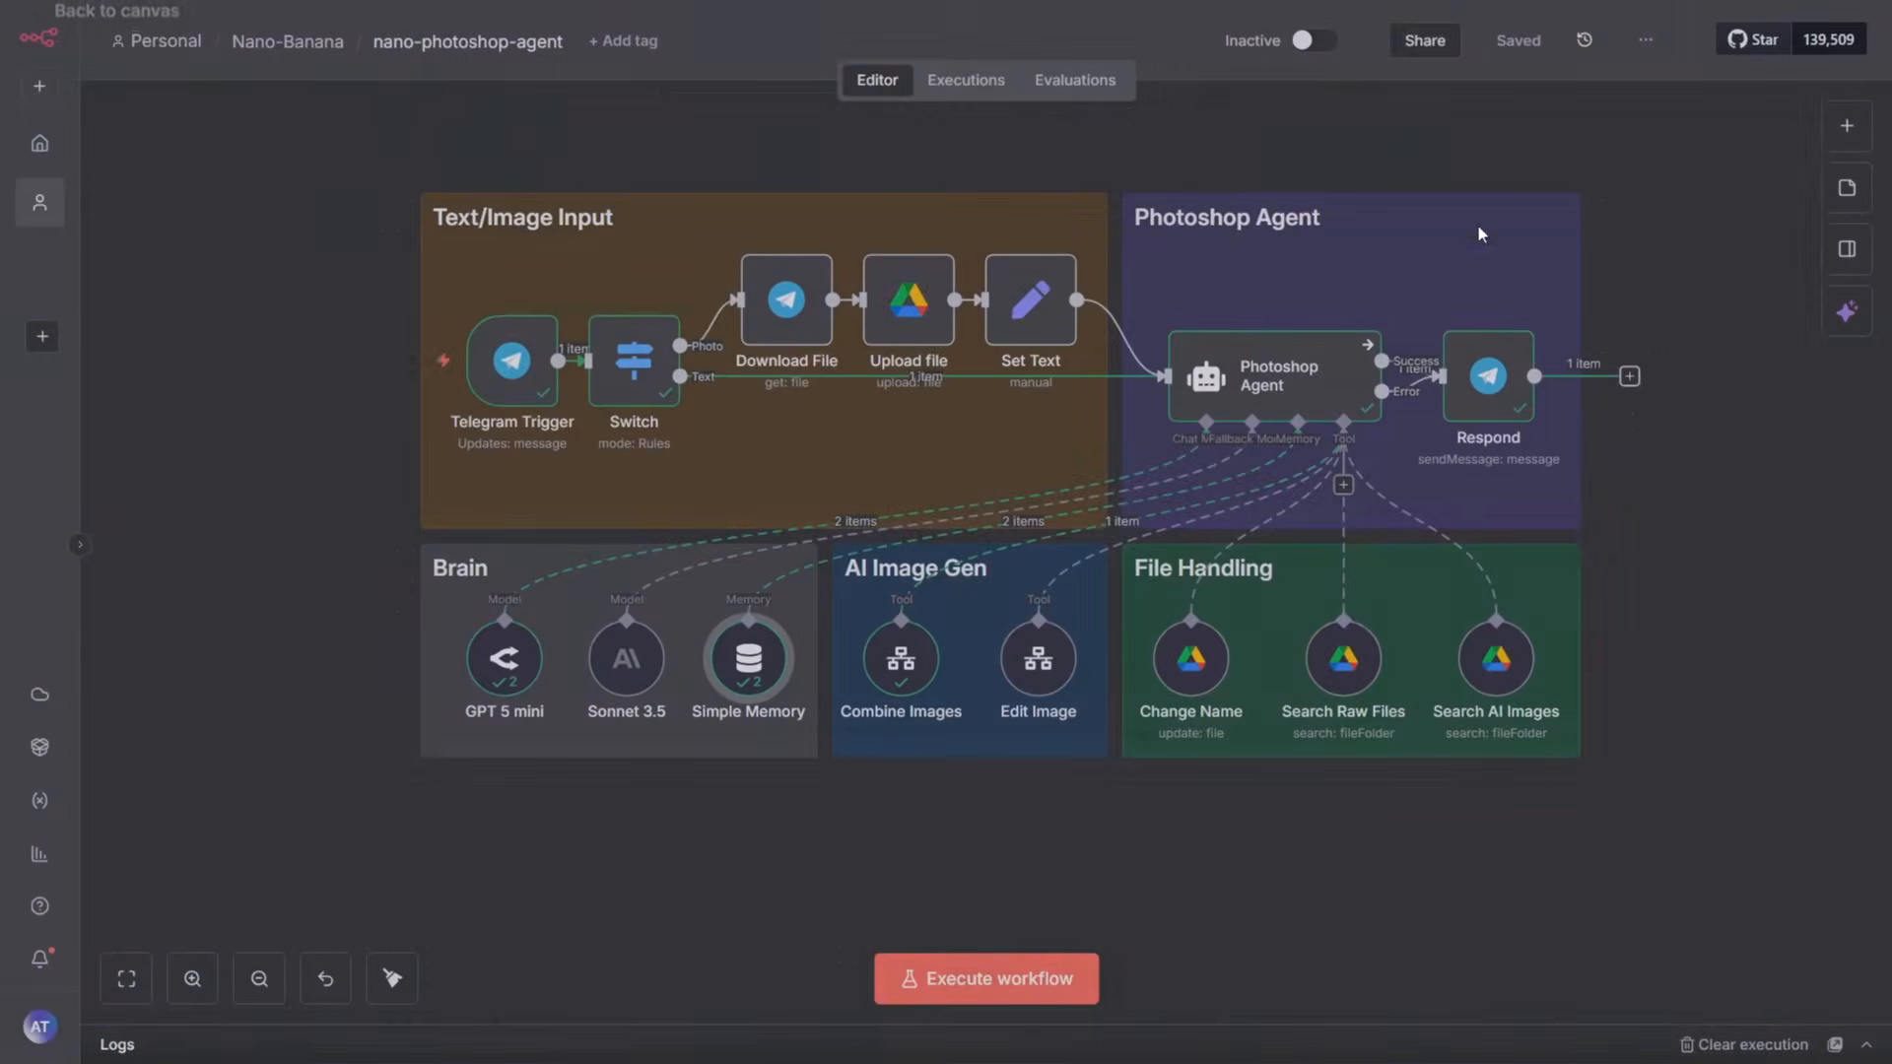
# - Highlight the GPT 5 mini and Sonnet 3.5 models in the Brain group, then clear the selection
pyautogui.moveTo(332, 573); pyautogui.dragTo(687, 746)
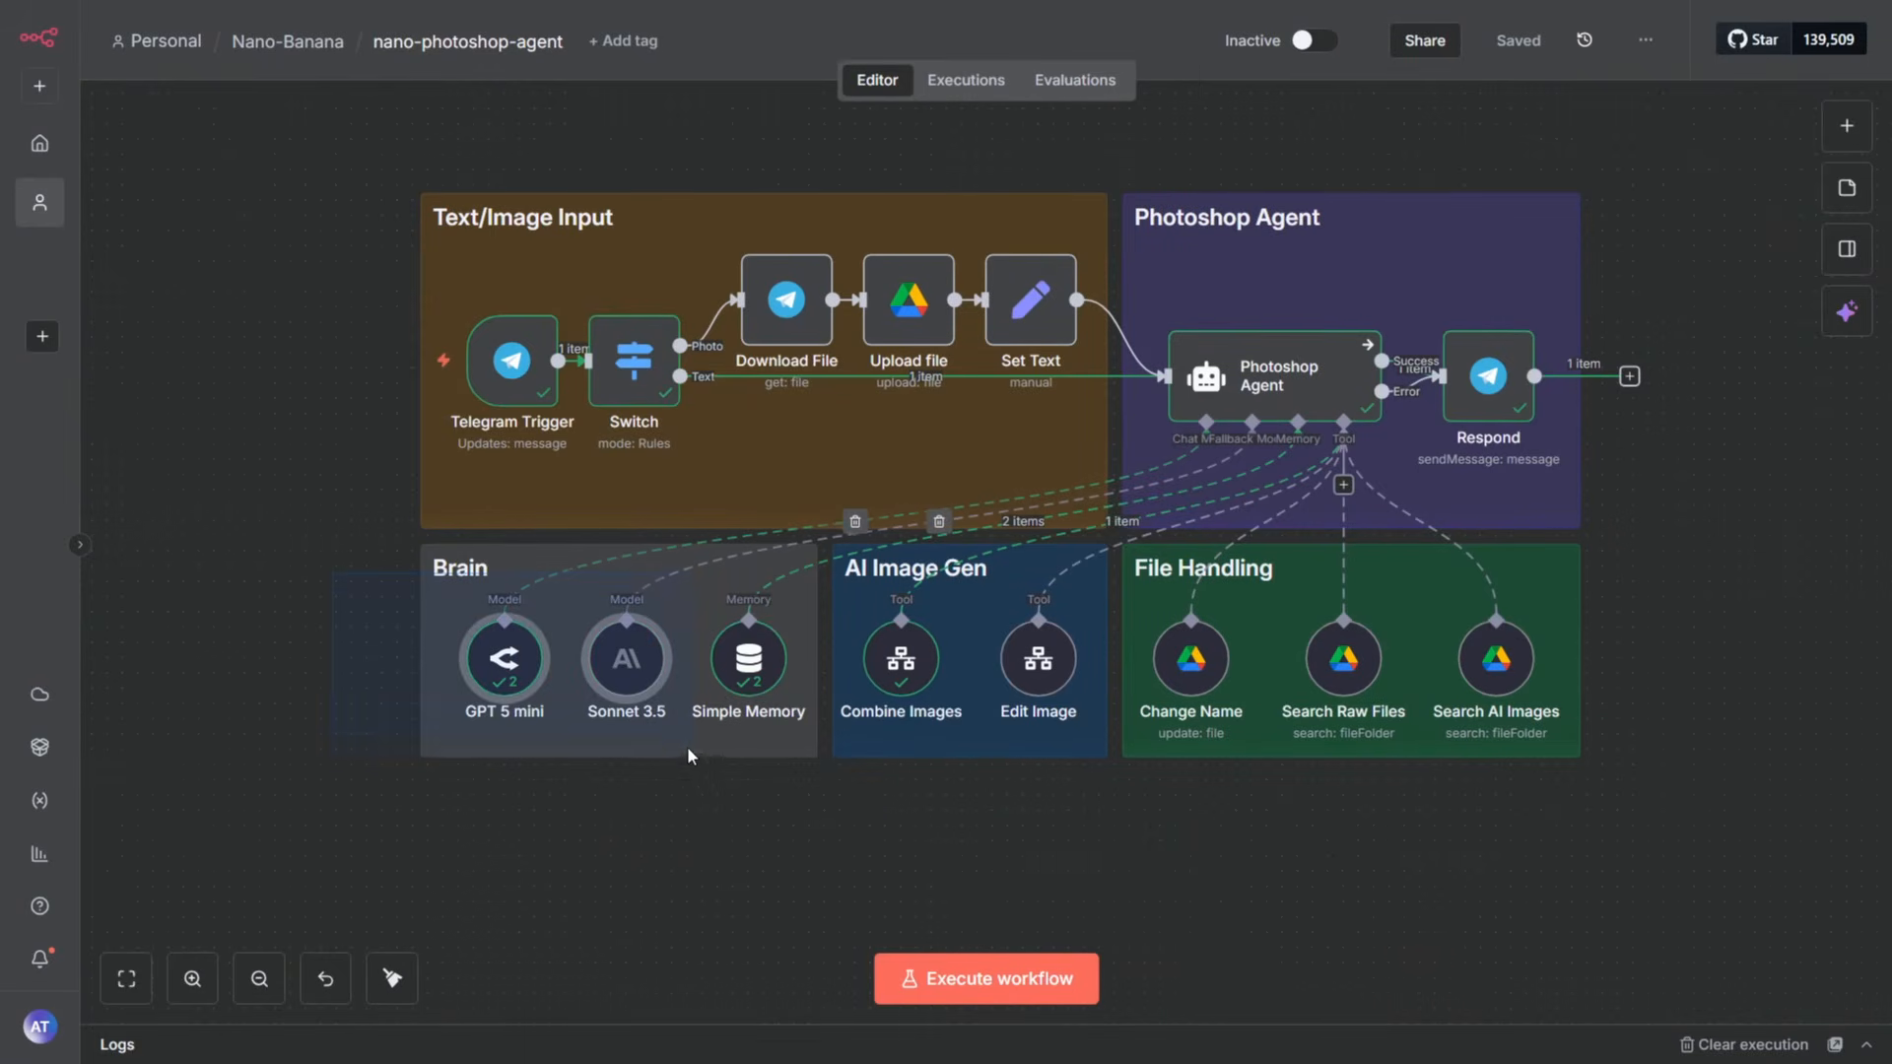
pyautogui.click(333, 567)
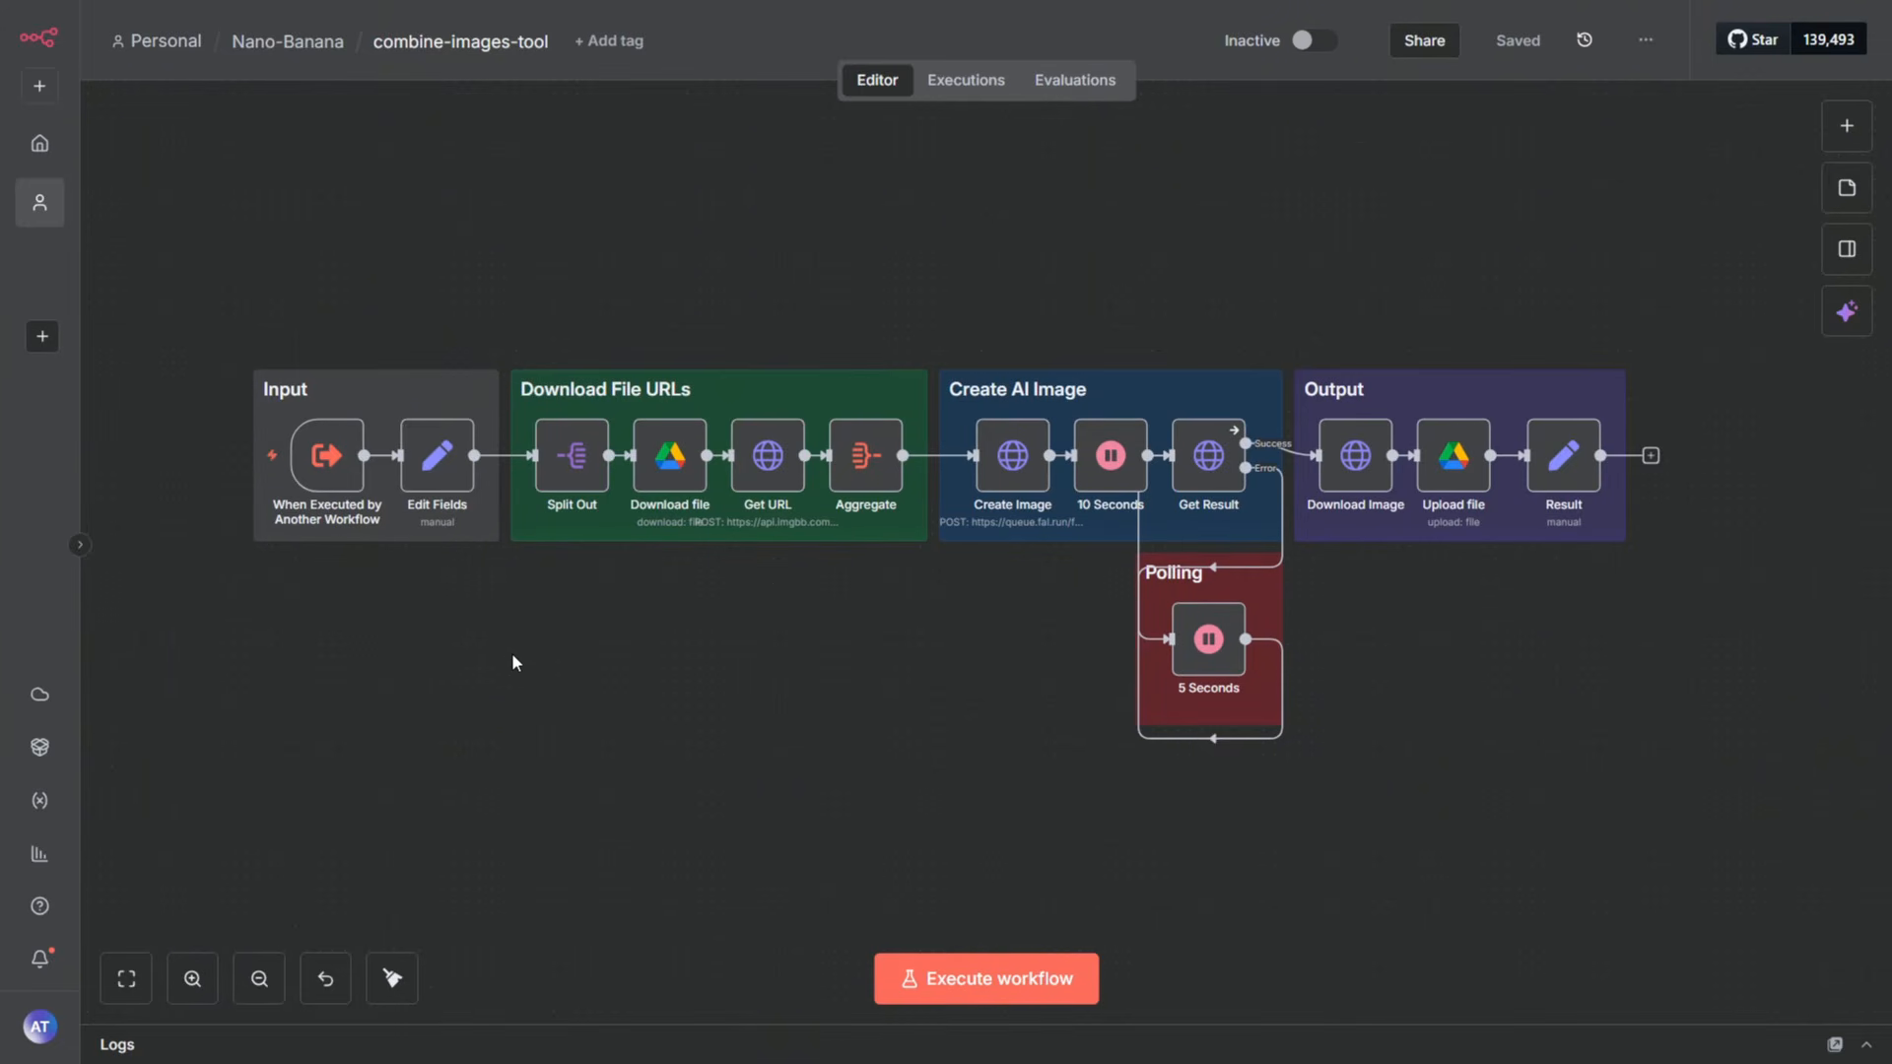
# - Review the Edit Fields and Get URL node parameters in the combine-images-tool workflow, returning to the canvas after each
pyautogui.doubleClick(456, 465)
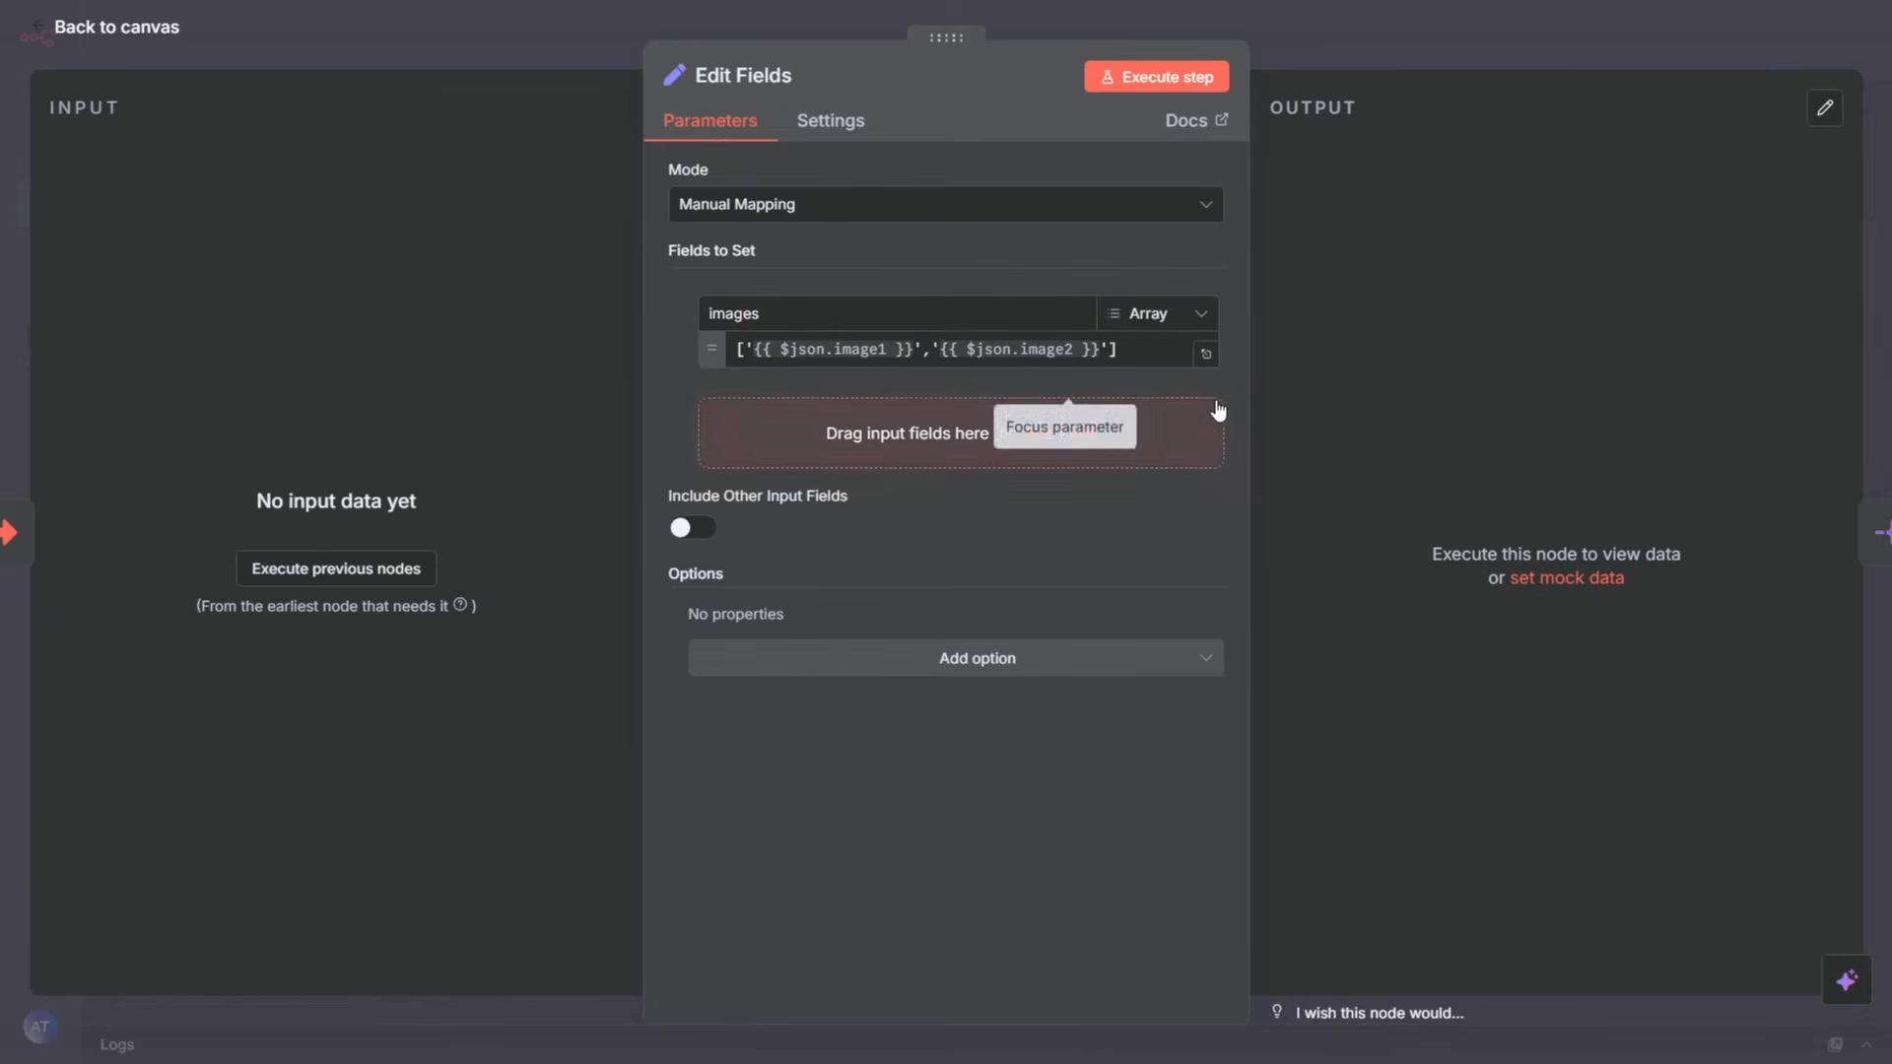
pyautogui.click(1177, 14)
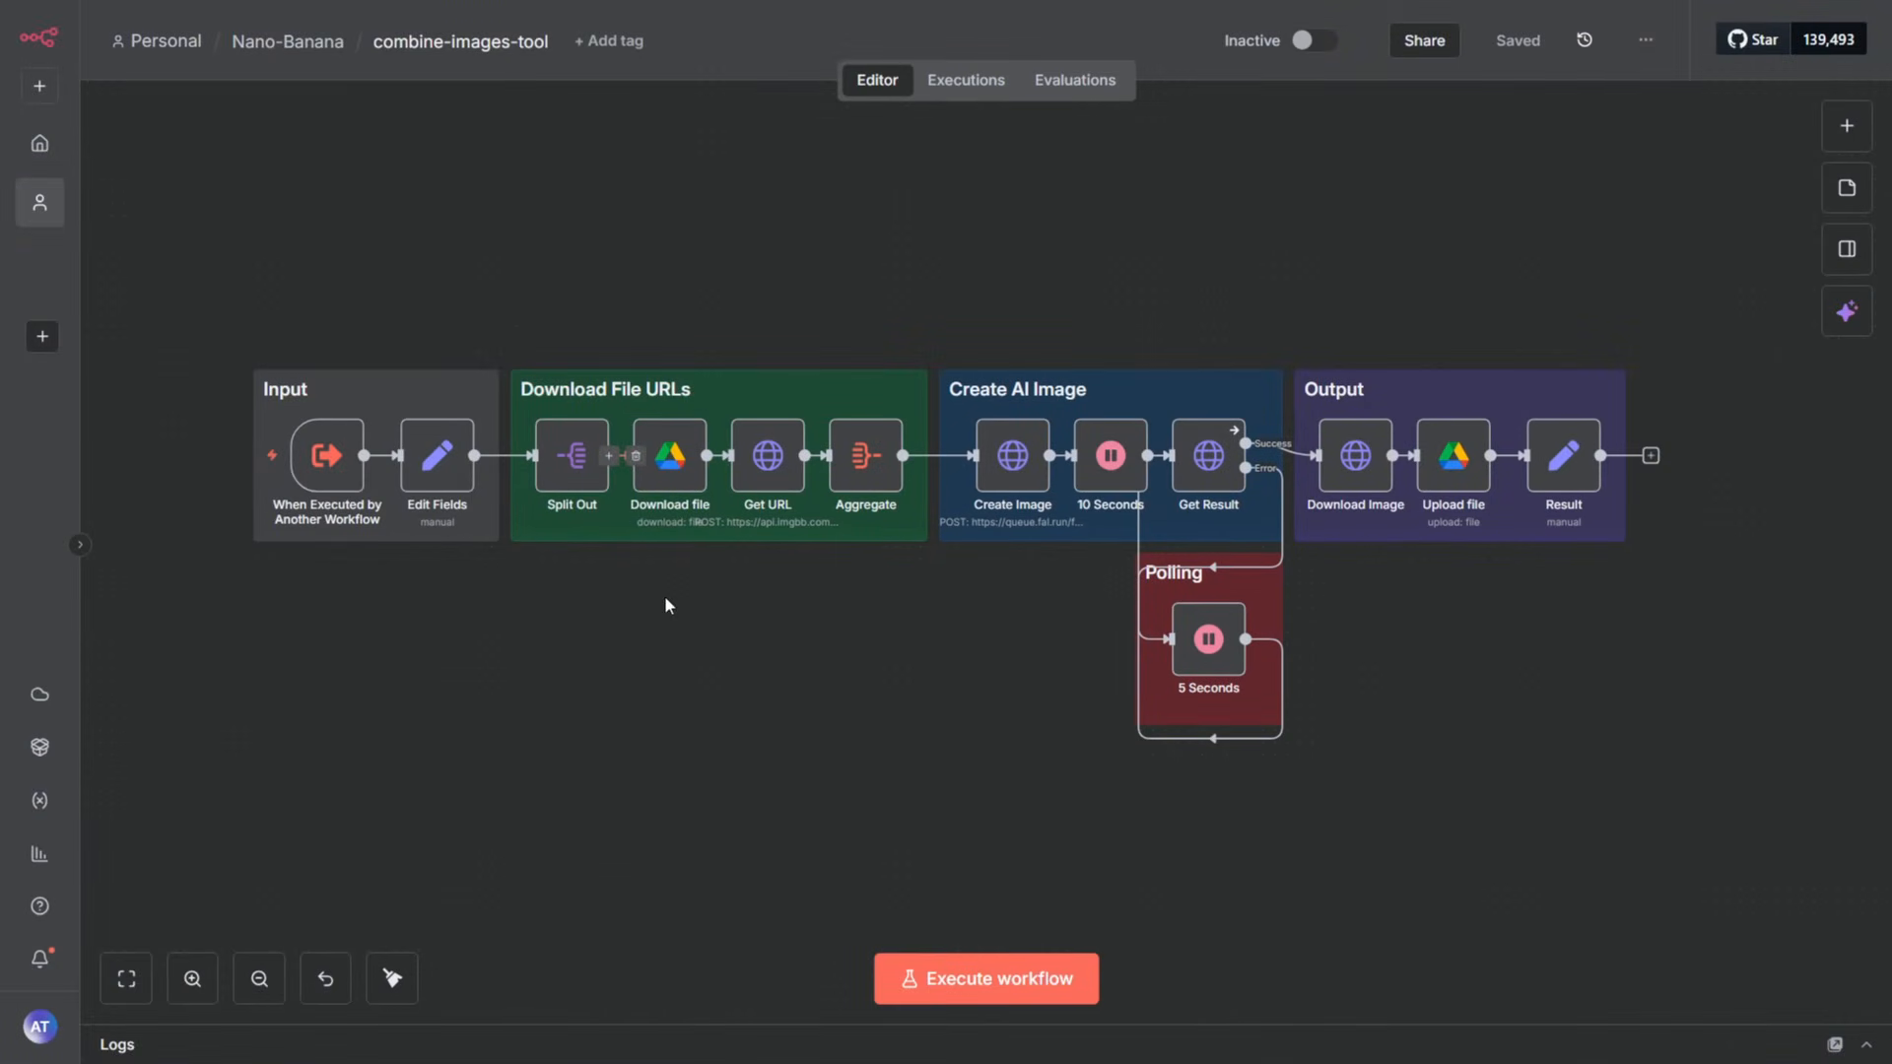
pyautogui.doubleClick(768, 455)
pyautogui.scroll(-5, 1009, 563)
pyautogui.scroll(5, 1009, 563)
pyautogui.click(1079, 26)
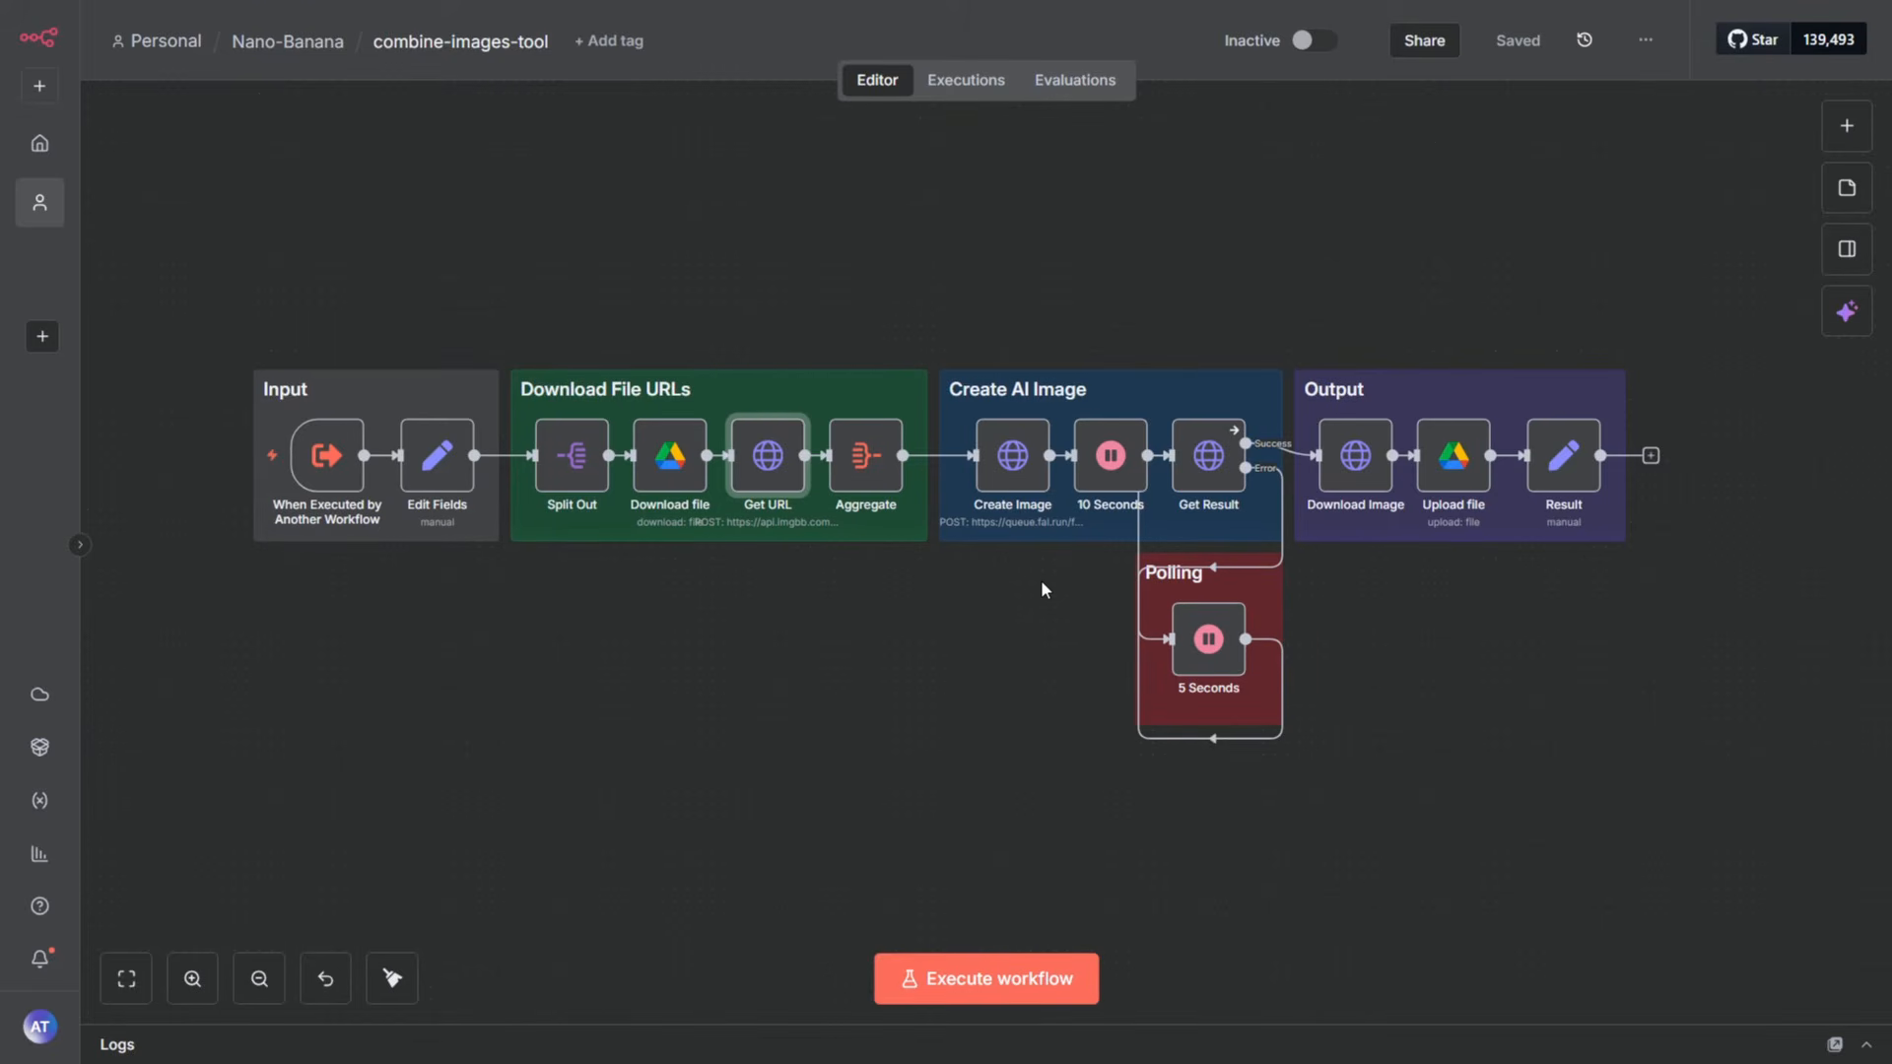
pyautogui.doubleClick(754, 481)
pyautogui.moveTo(924, 328); pyautogui.dragTo(654, 330)
pyautogui.click(1175, 23)
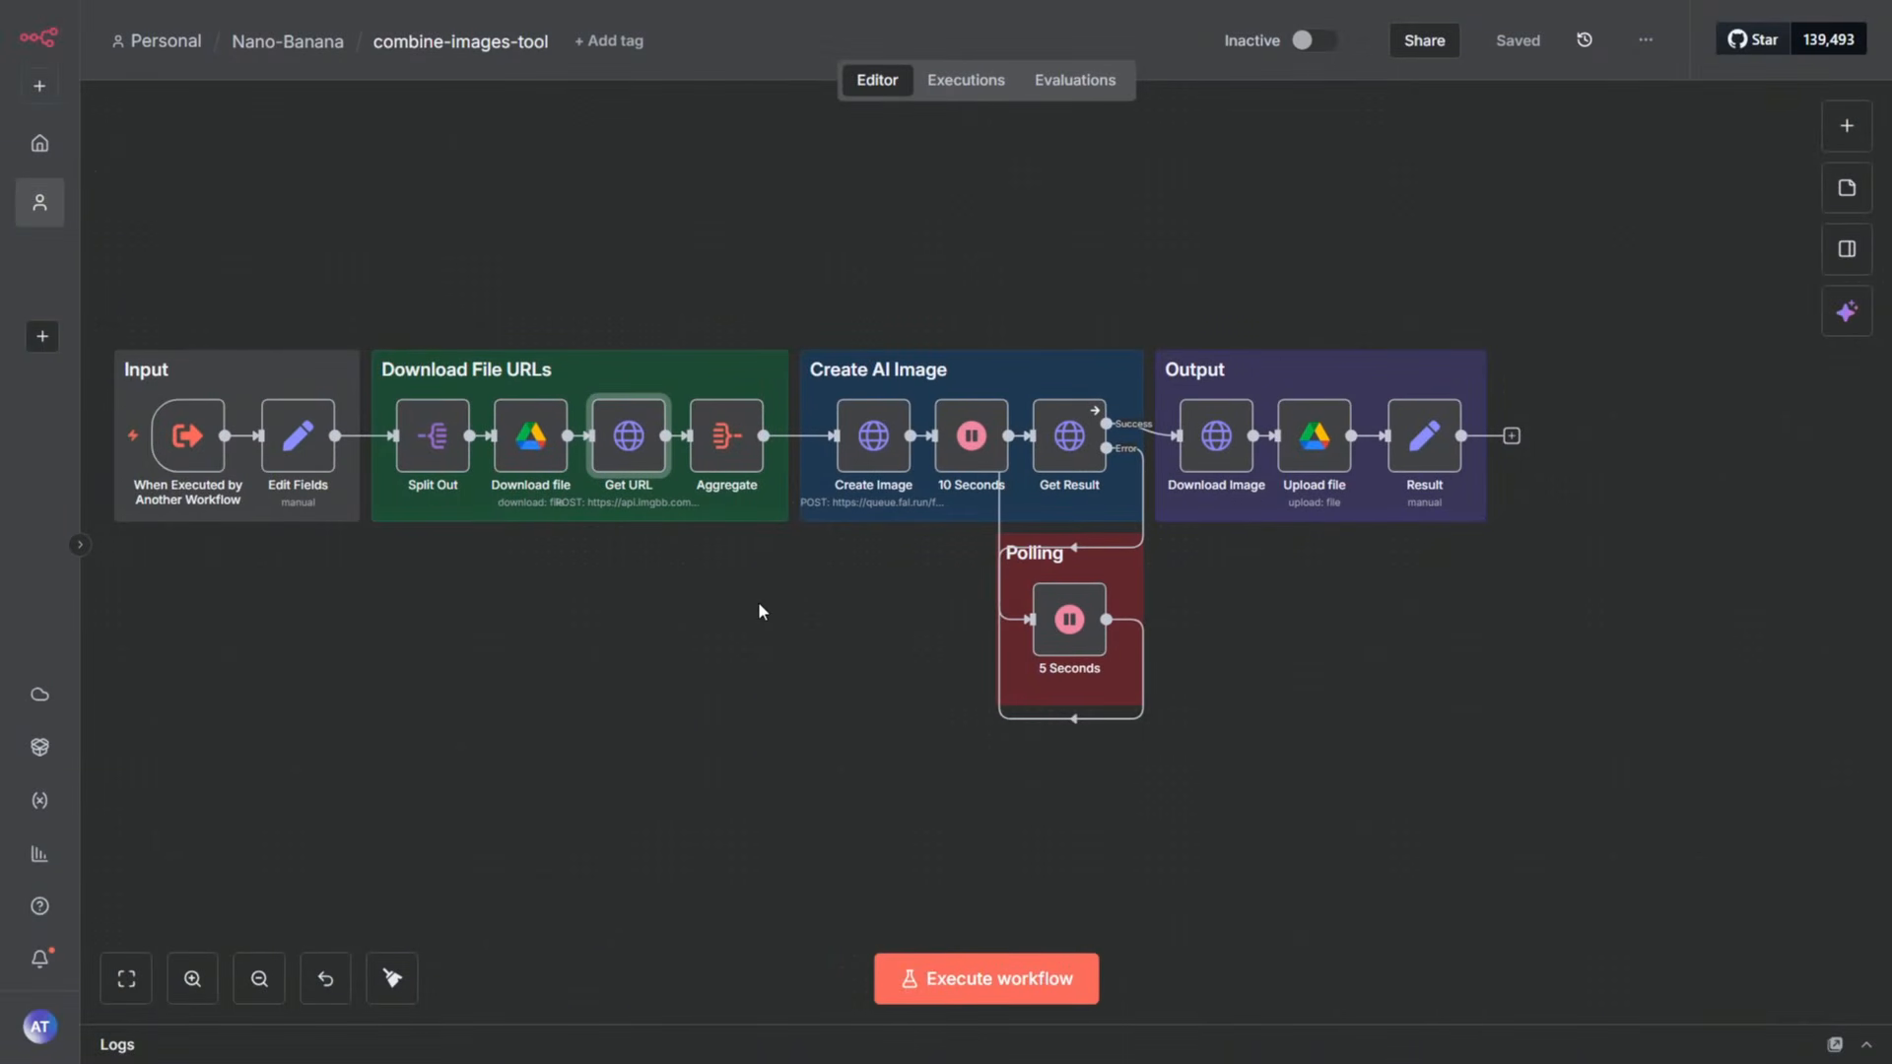
# - Review the JSON body of the Create Image node in combine-images-tool, then look over the Output group on the canvas
pyautogui.doubleClick(873, 438)
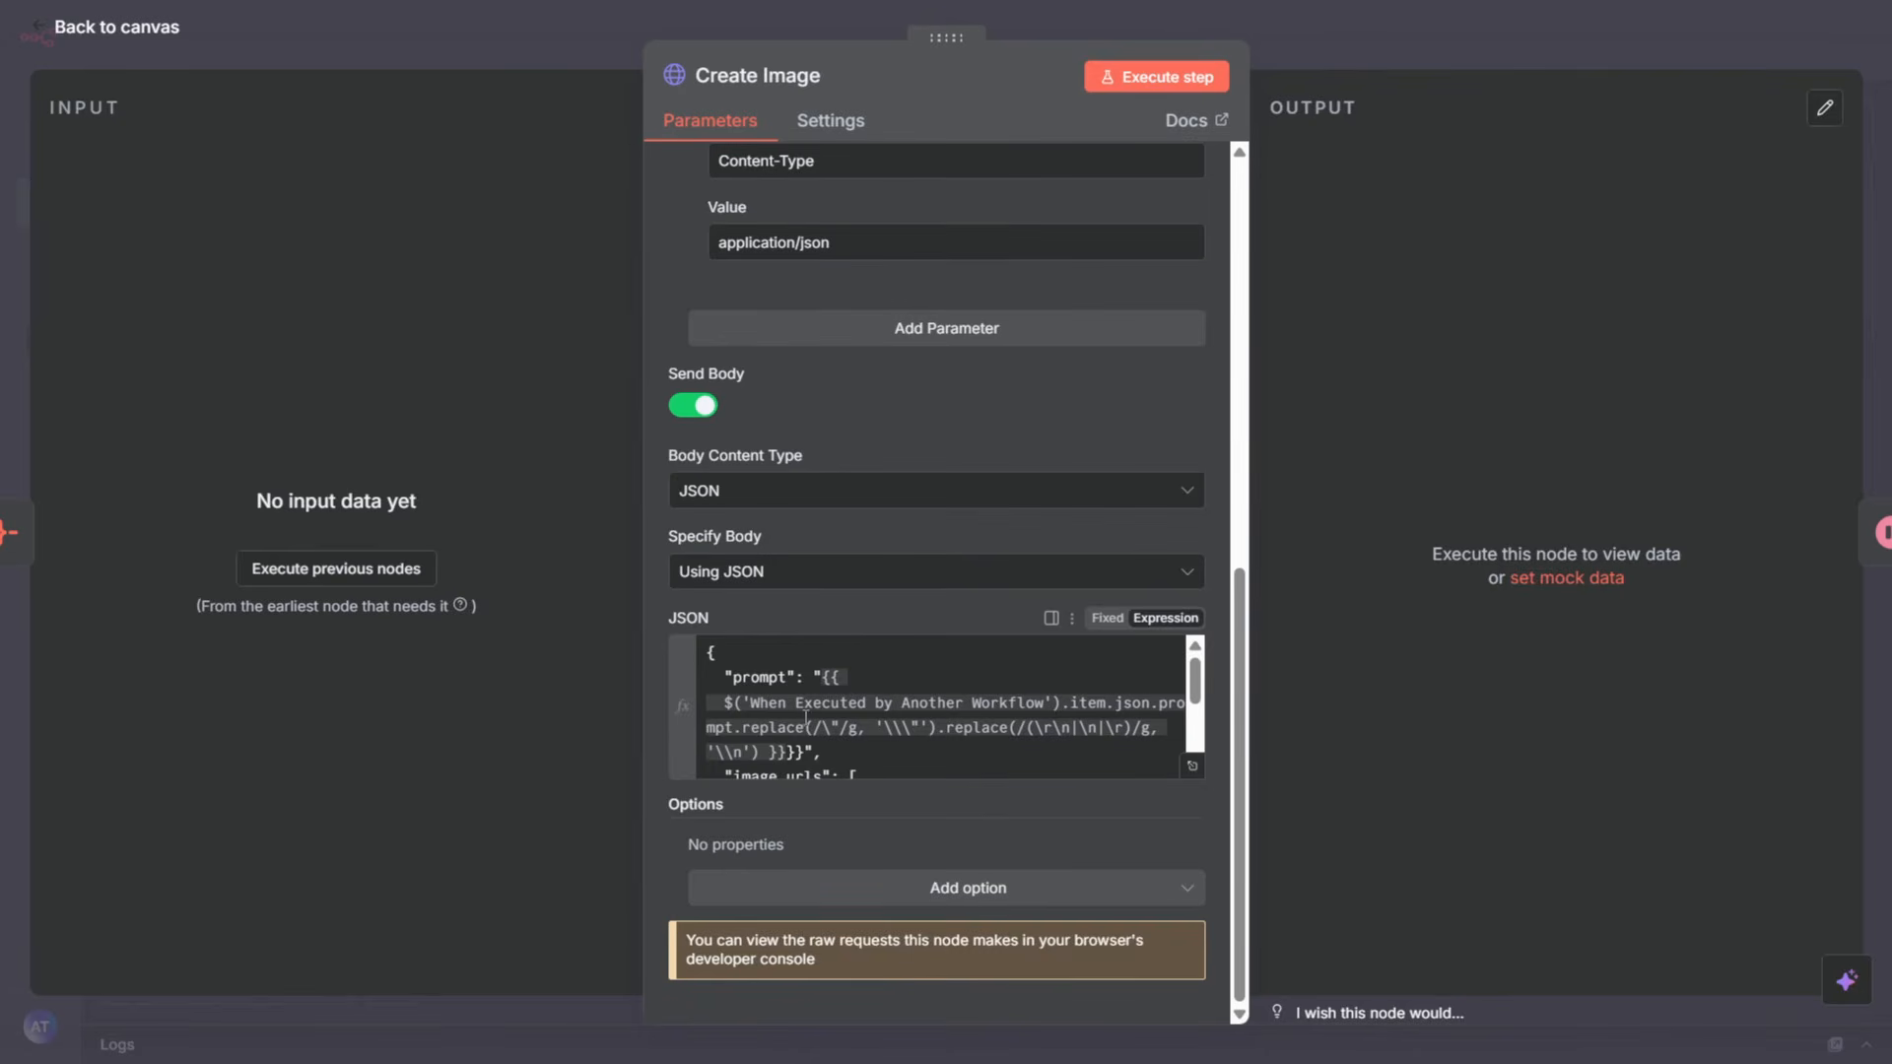
pyautogui.scroll(-3, 860, 679)
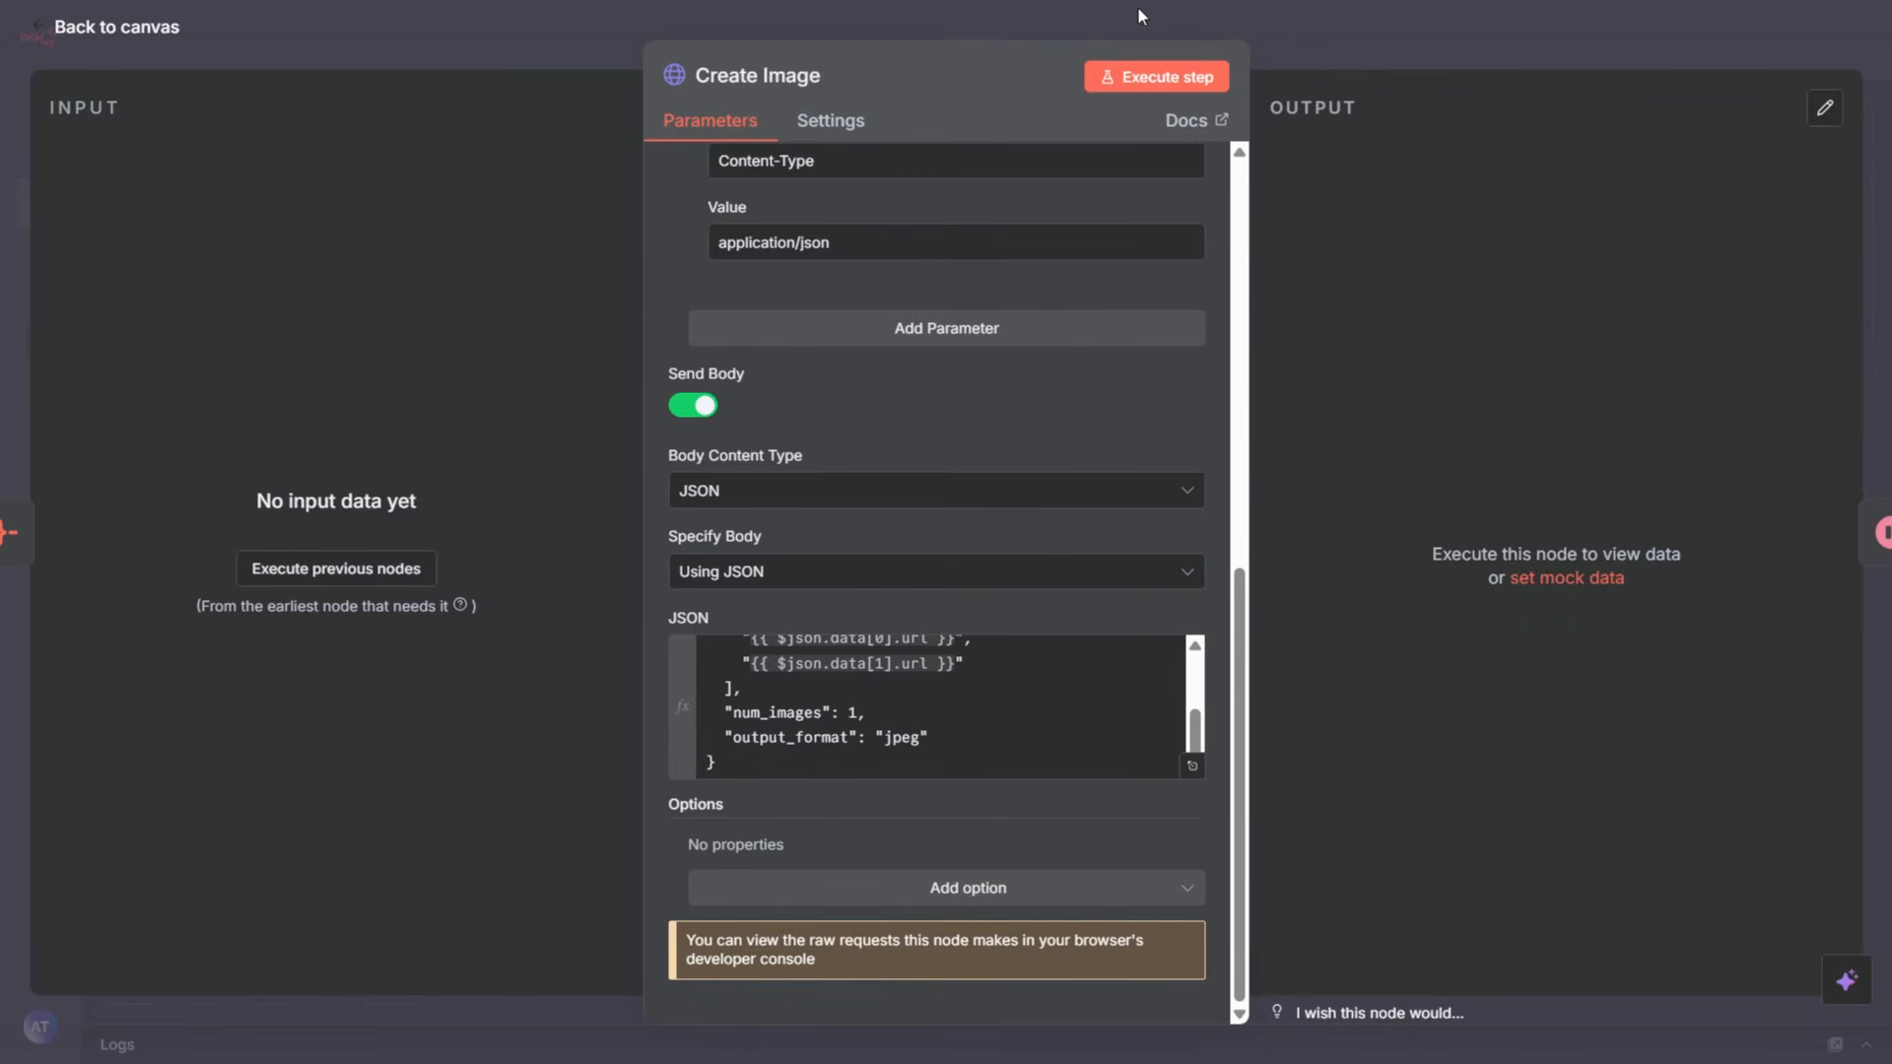
pyautogui.click(1167, 18)
pyautogui.moveTo(1360, 756); pyautogui.dragTo(1159, 690)
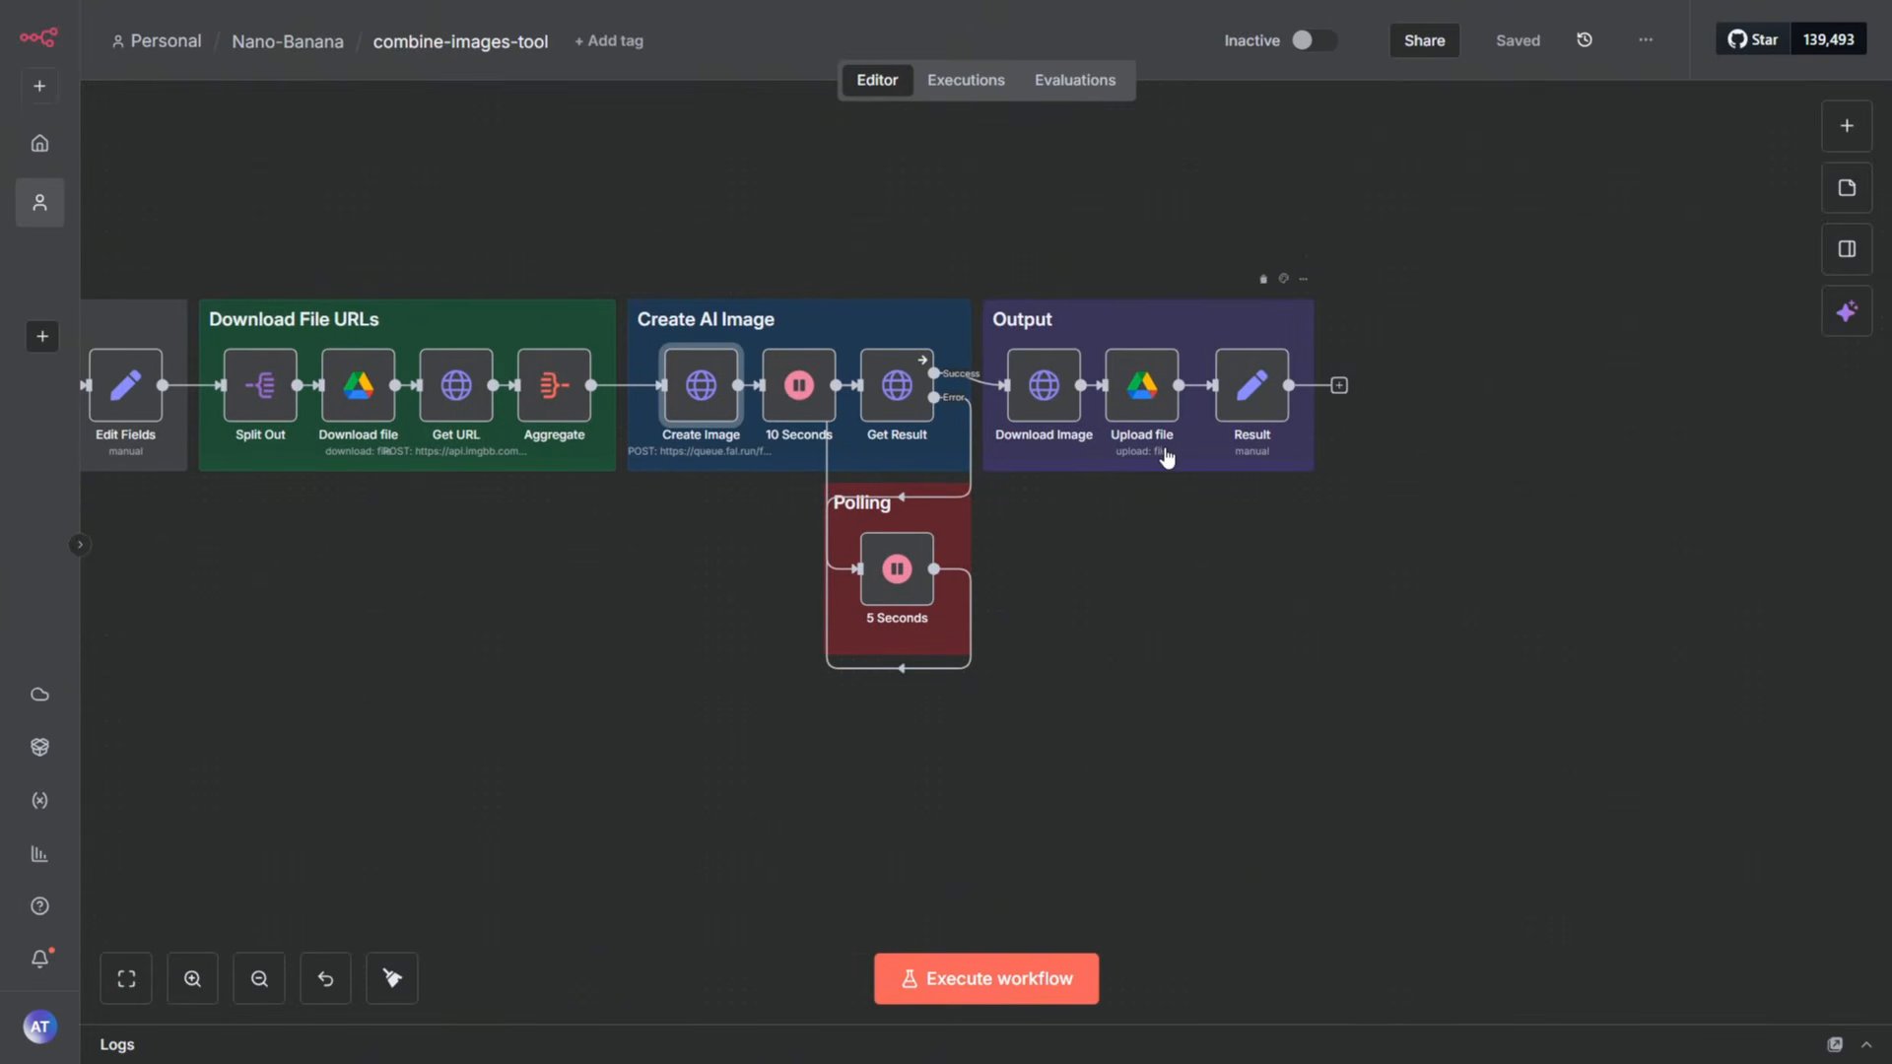
pyautogui.moveTo(1162, 703); pyautogui.dragTo(1515, 819)
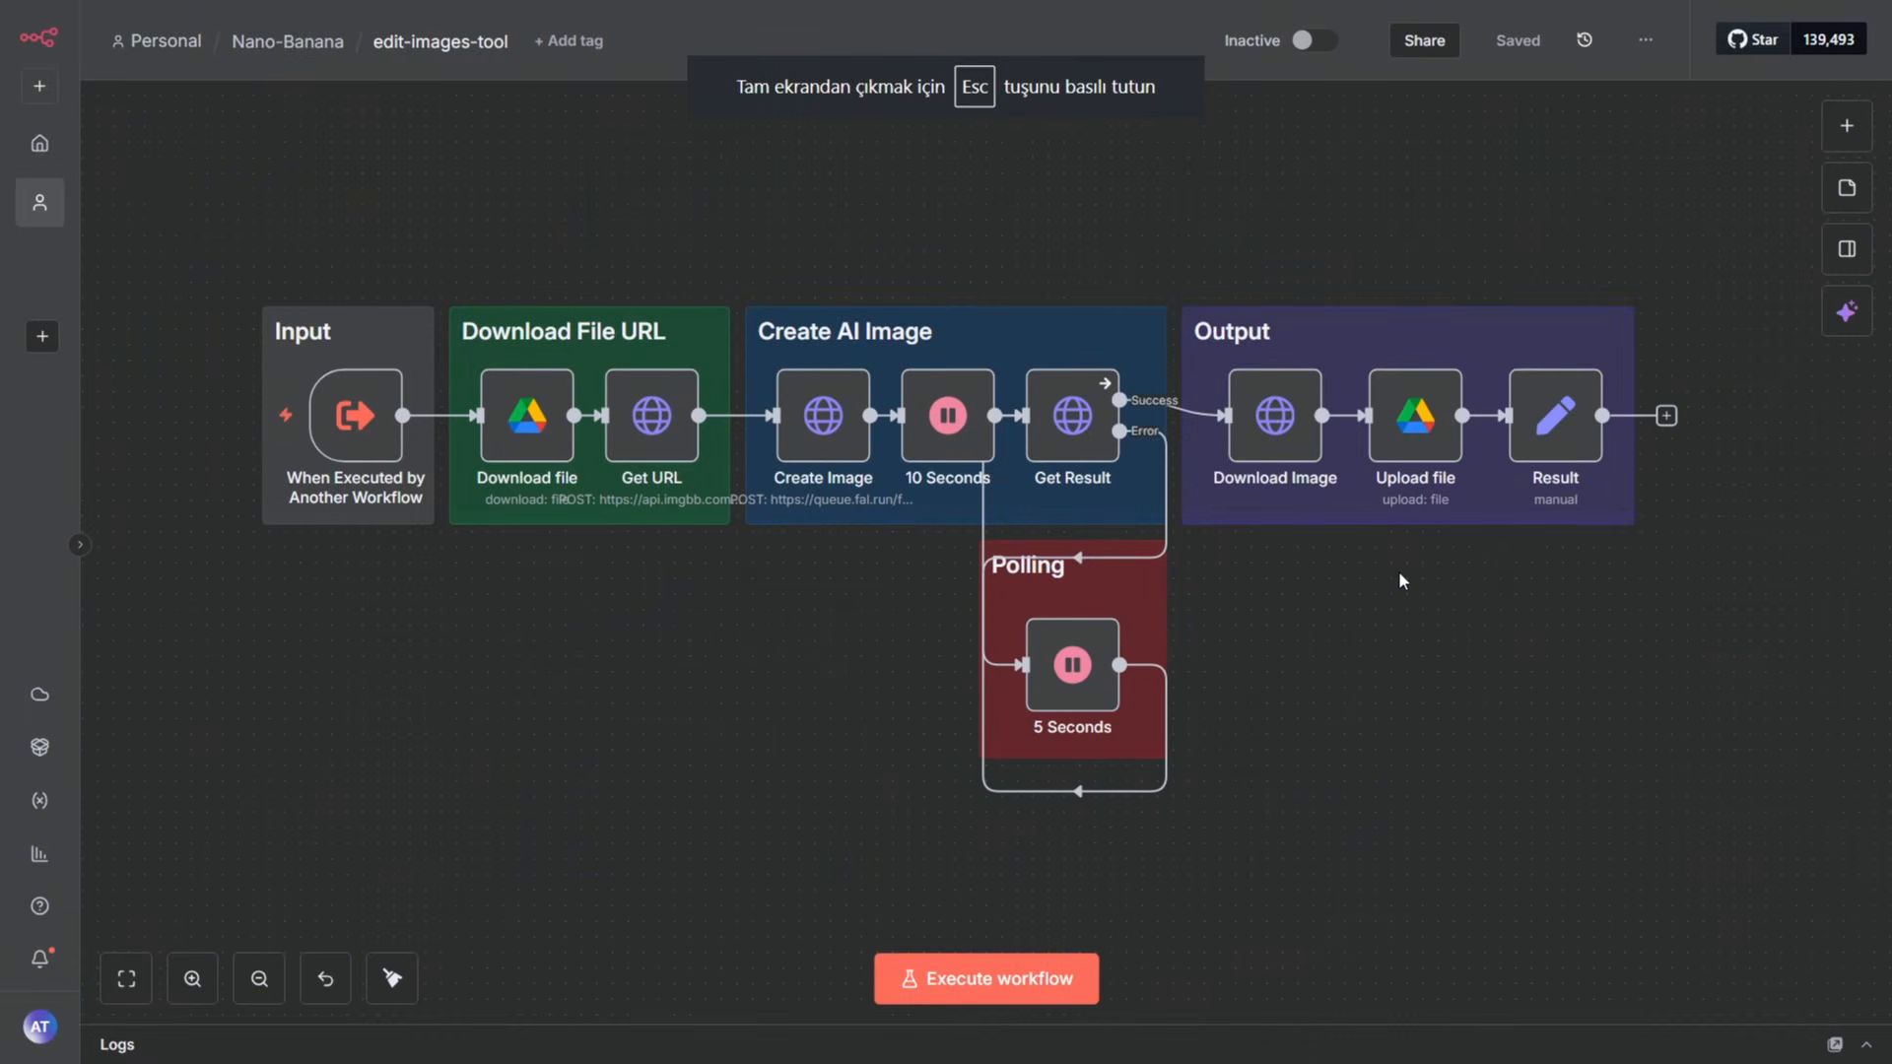
# - In the edit-images-tool workflow, highlight the Input group and review the Get URL node's parameters
pyautogui.scroll(1, 1281, 620)
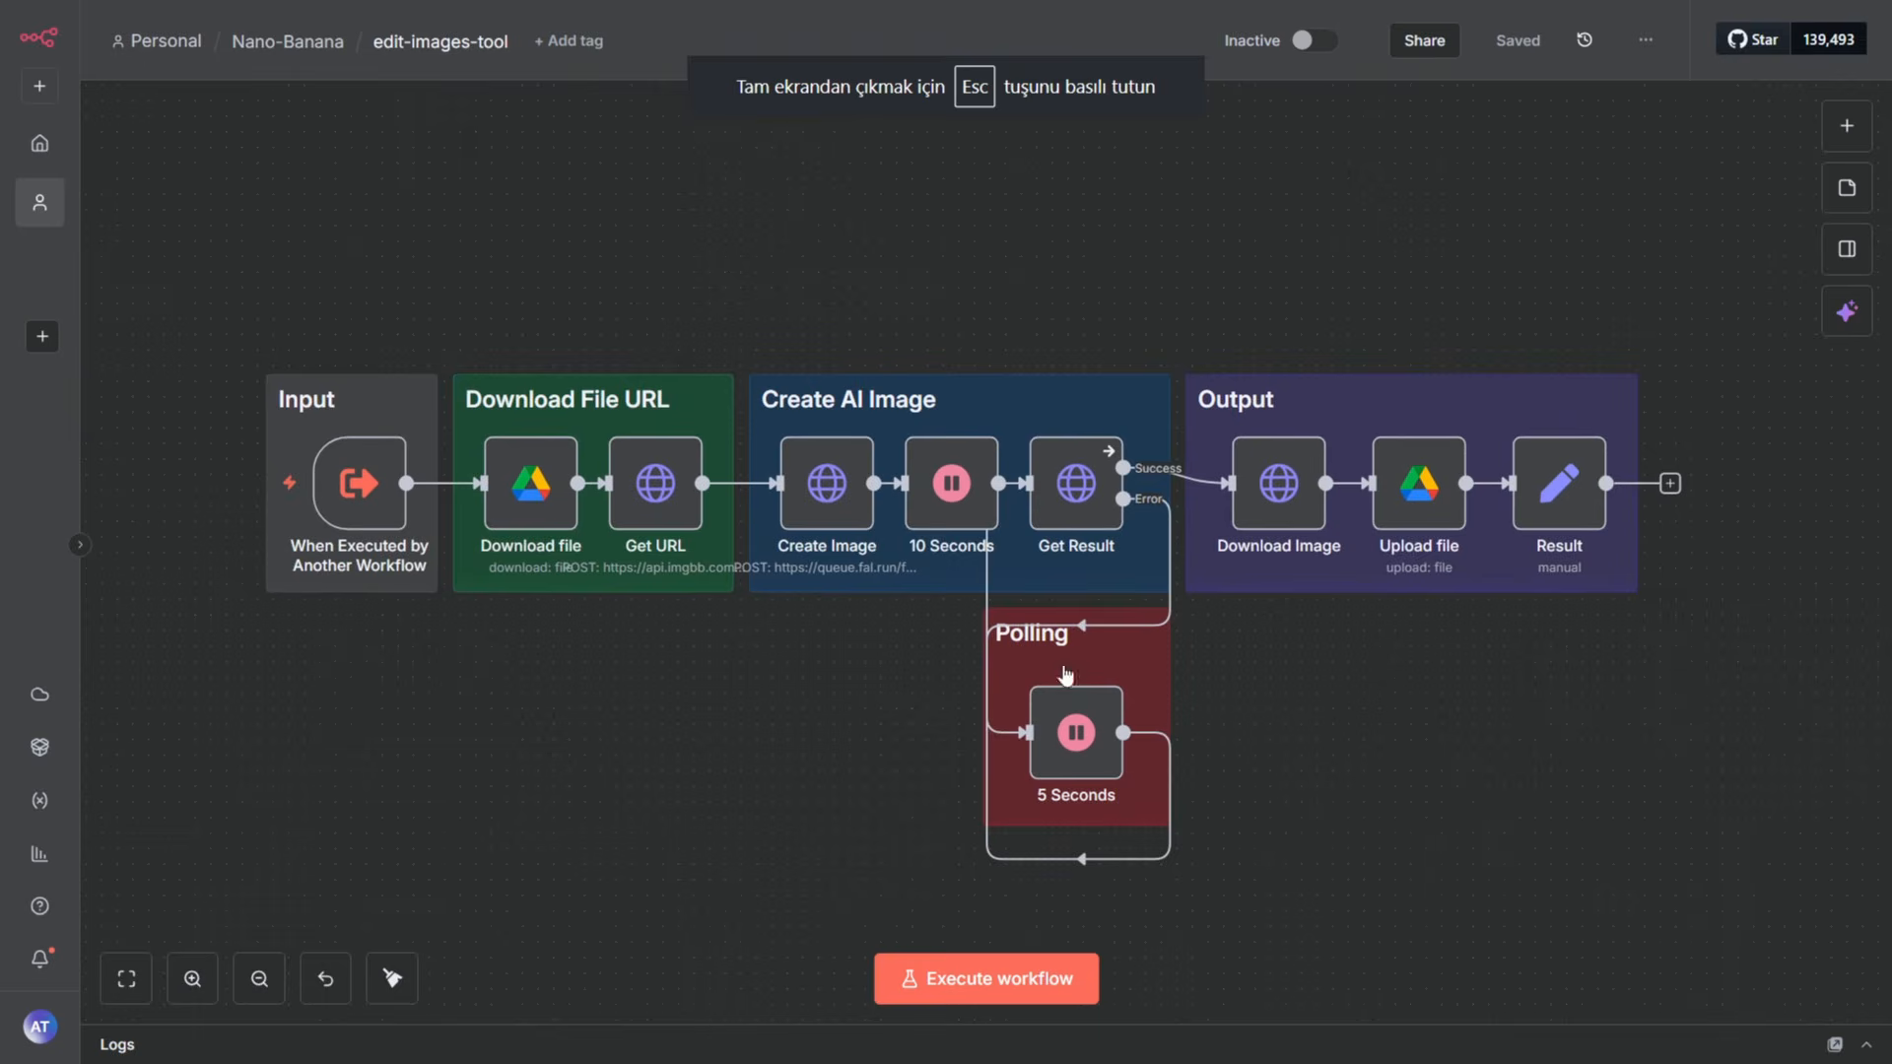
pyautogui.moveTo(174, 304); pyautogui.dragTo(494, 727)
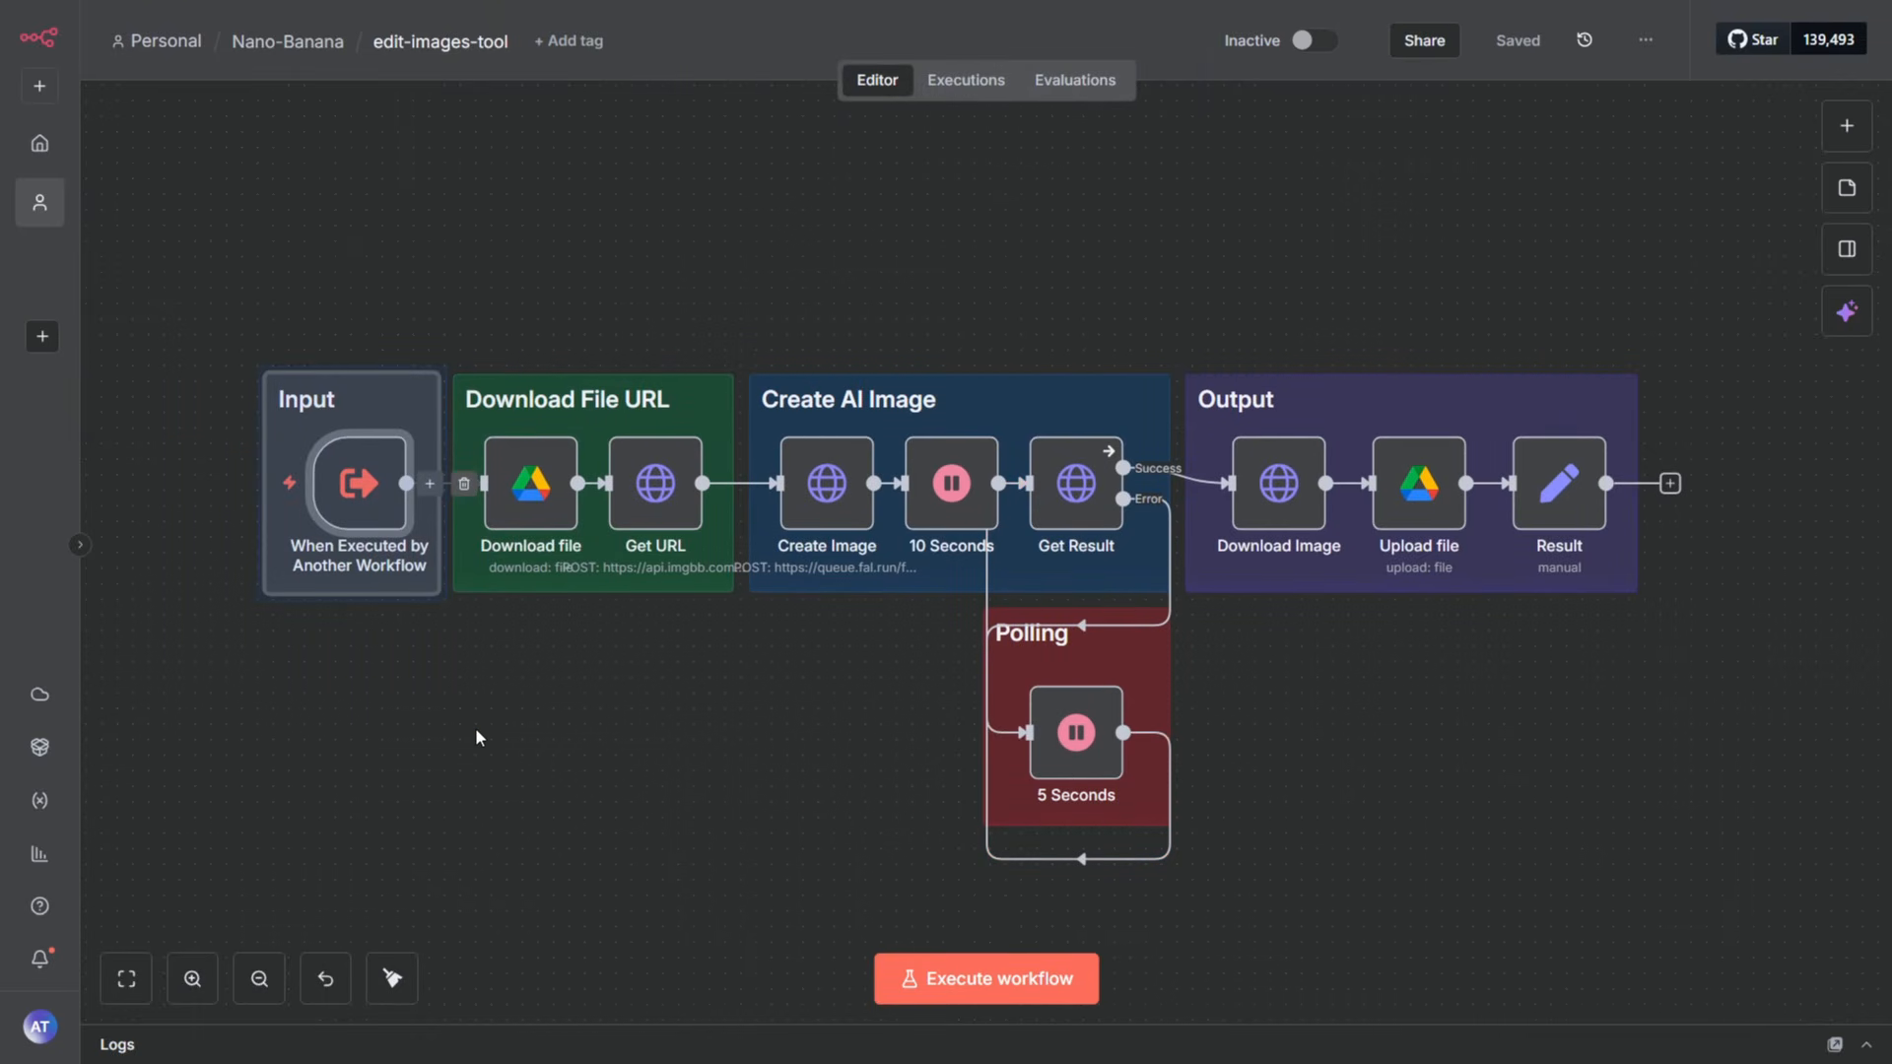
pyautogui.moveTo(711, 729); pyautogui.dragTo(561, 668)
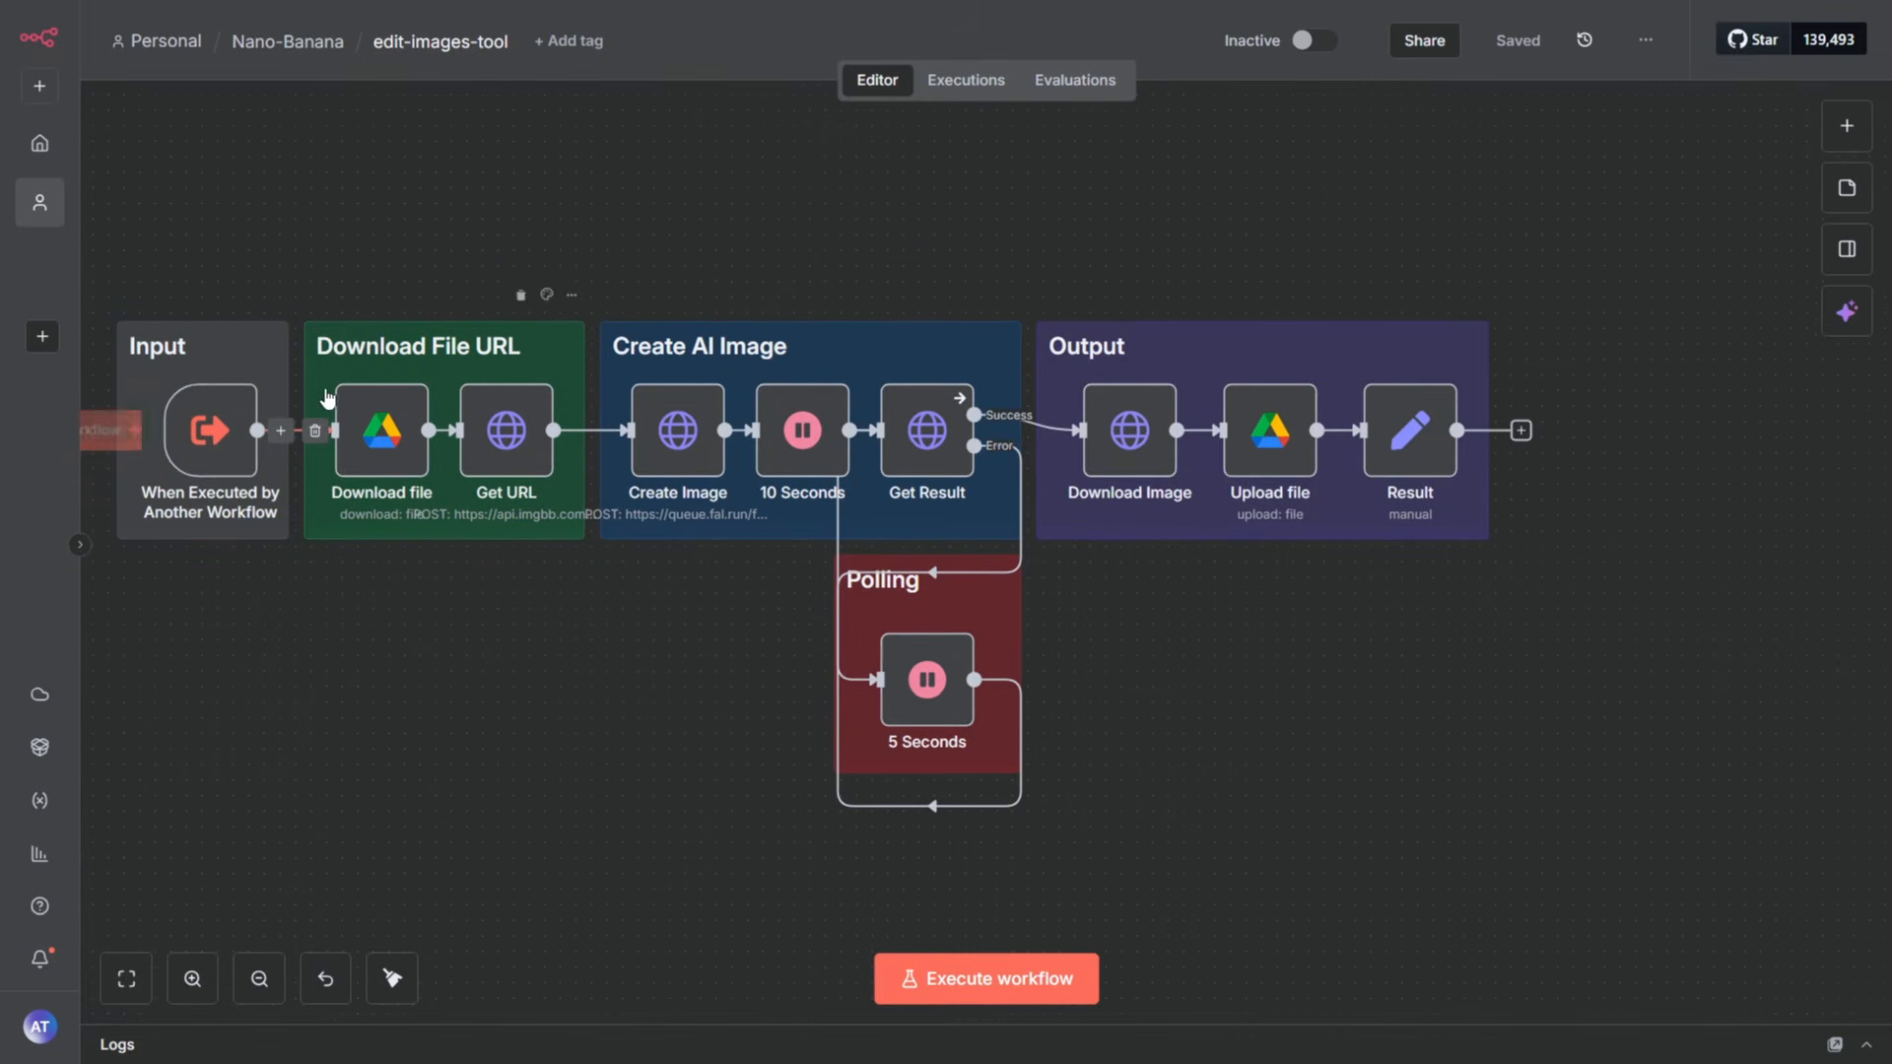
pyautogui.click(482, 430)
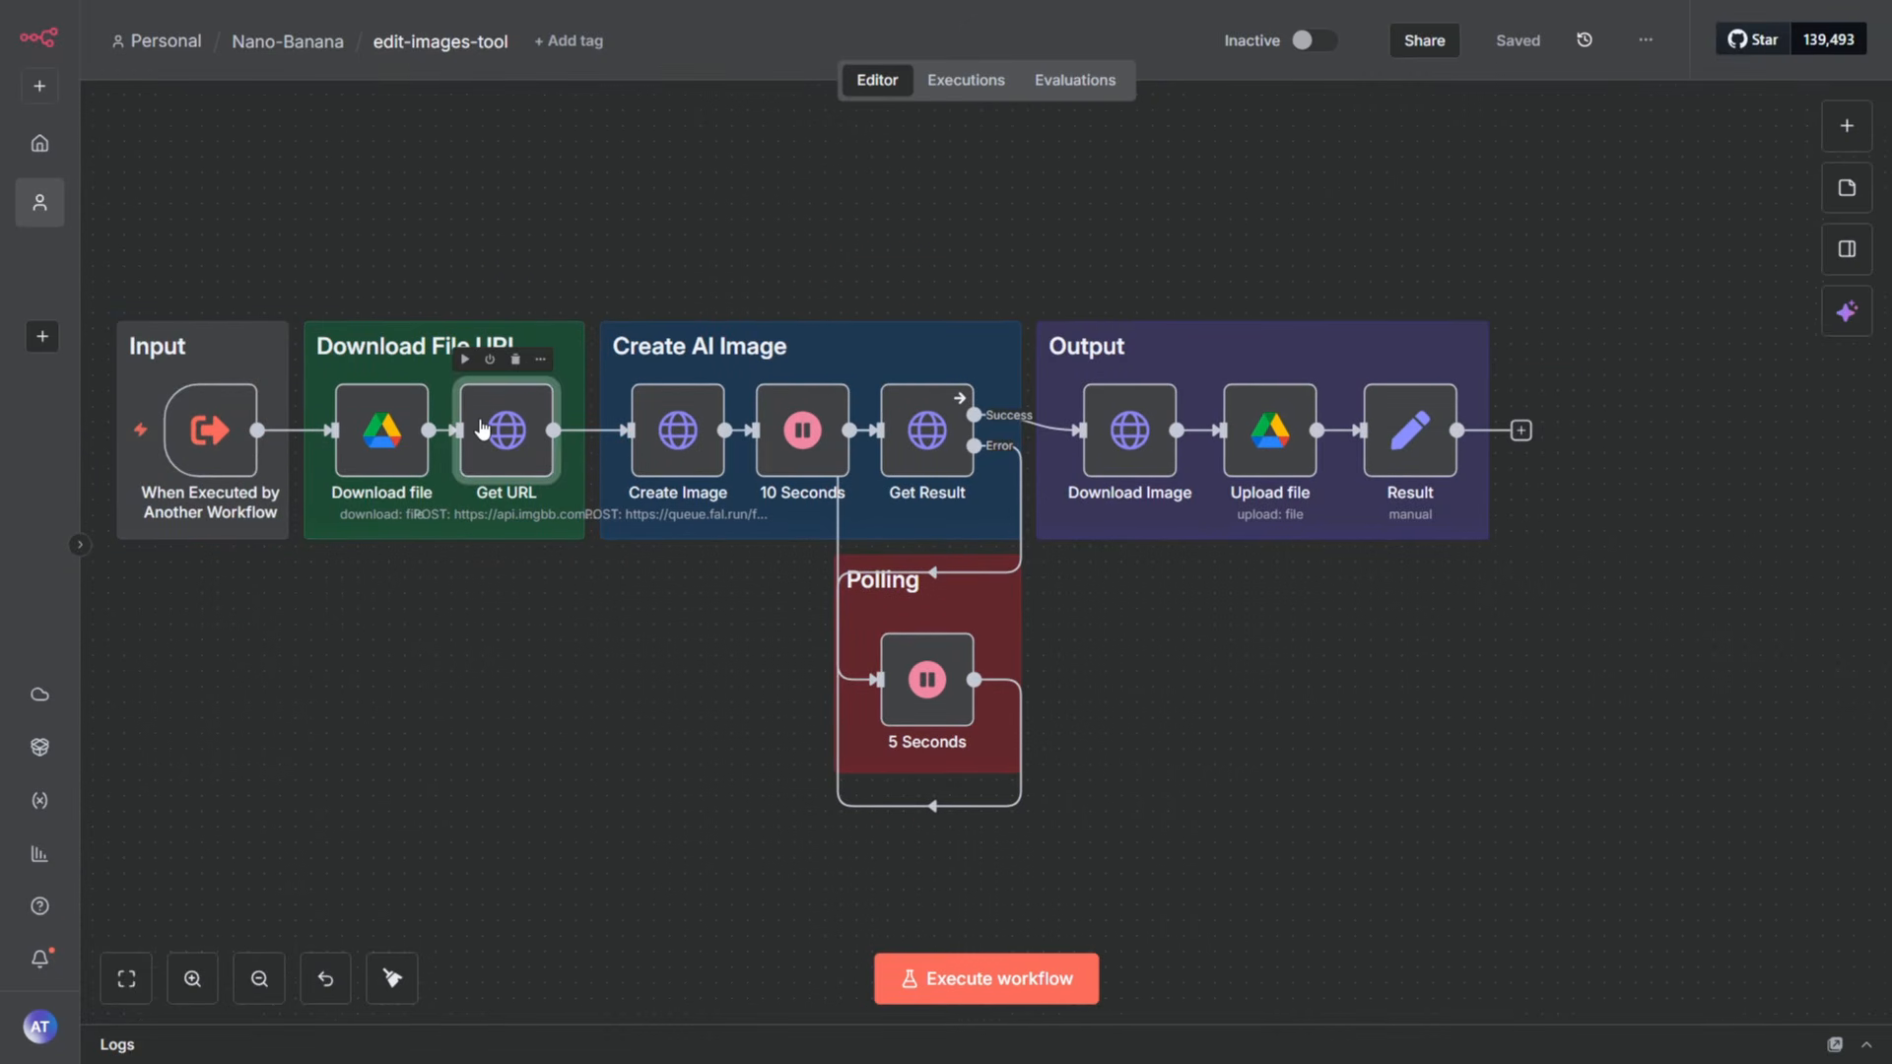
pyautogui.doubleClick(482, 429)
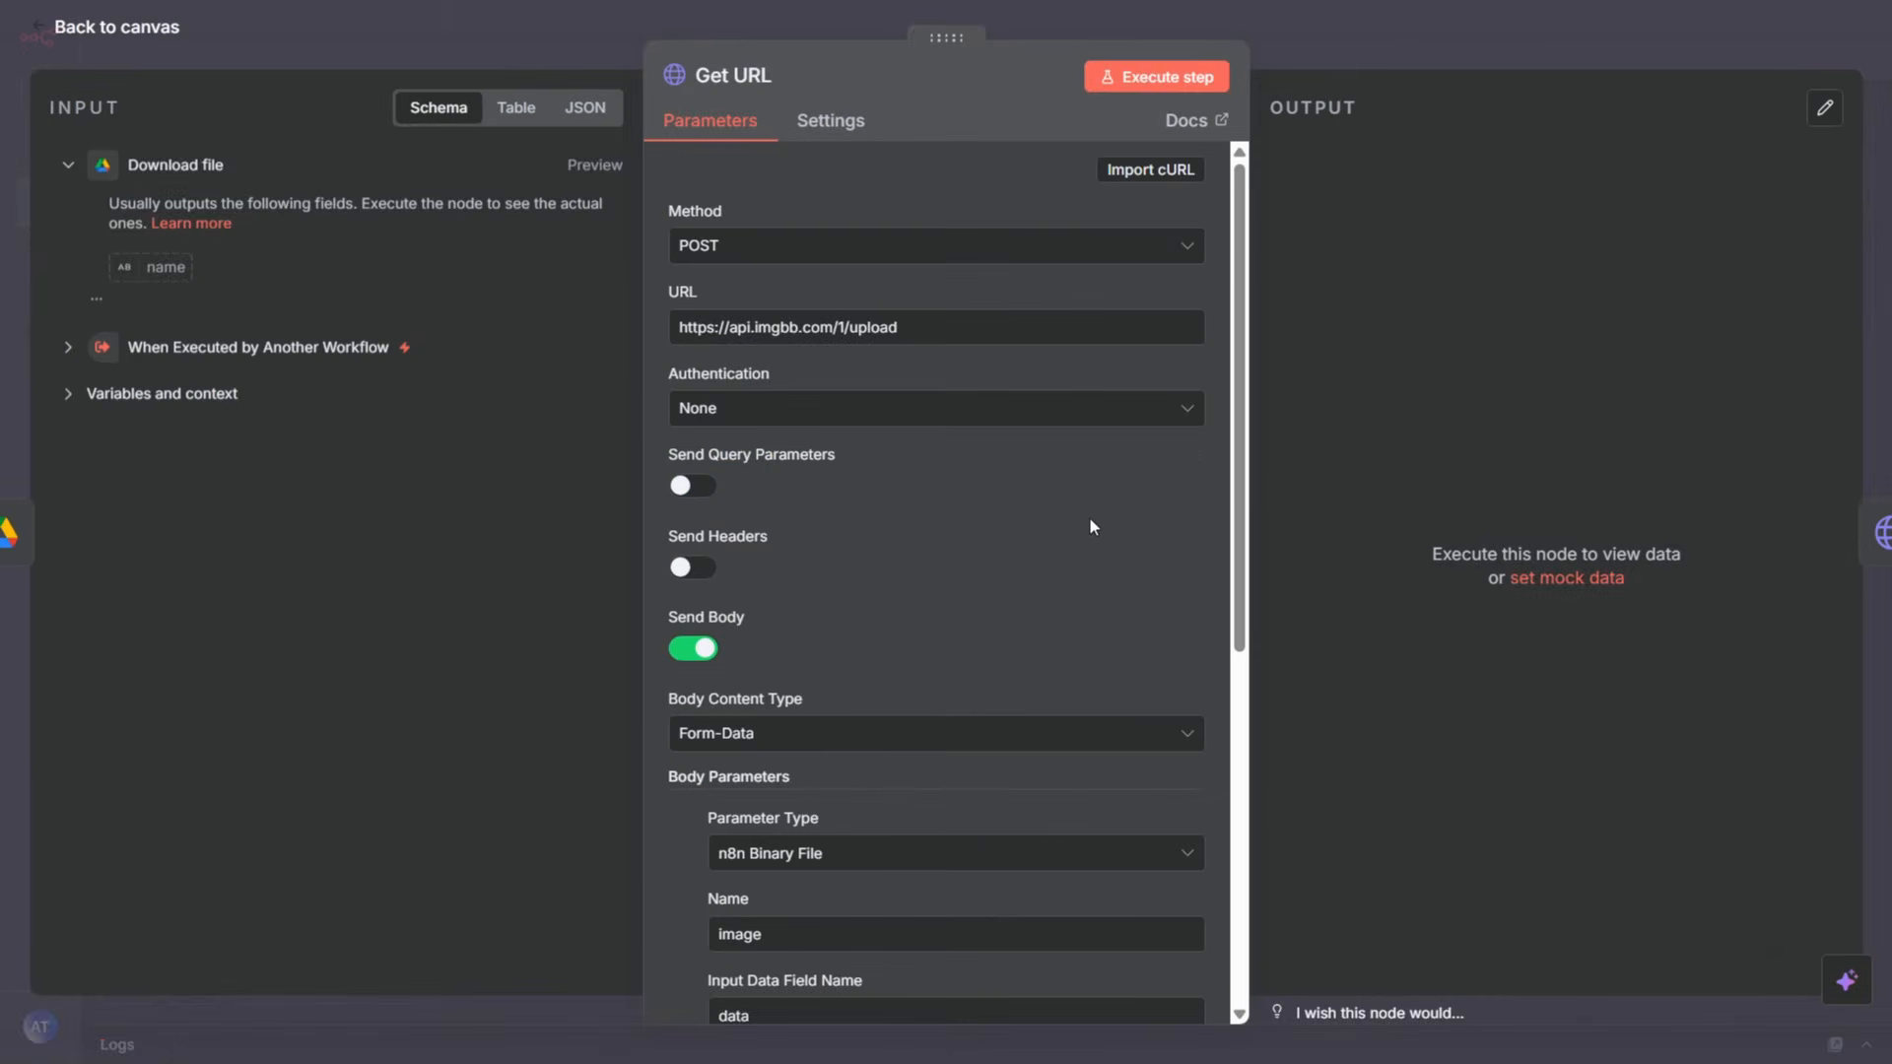
pyautogui.click(1044, 14)
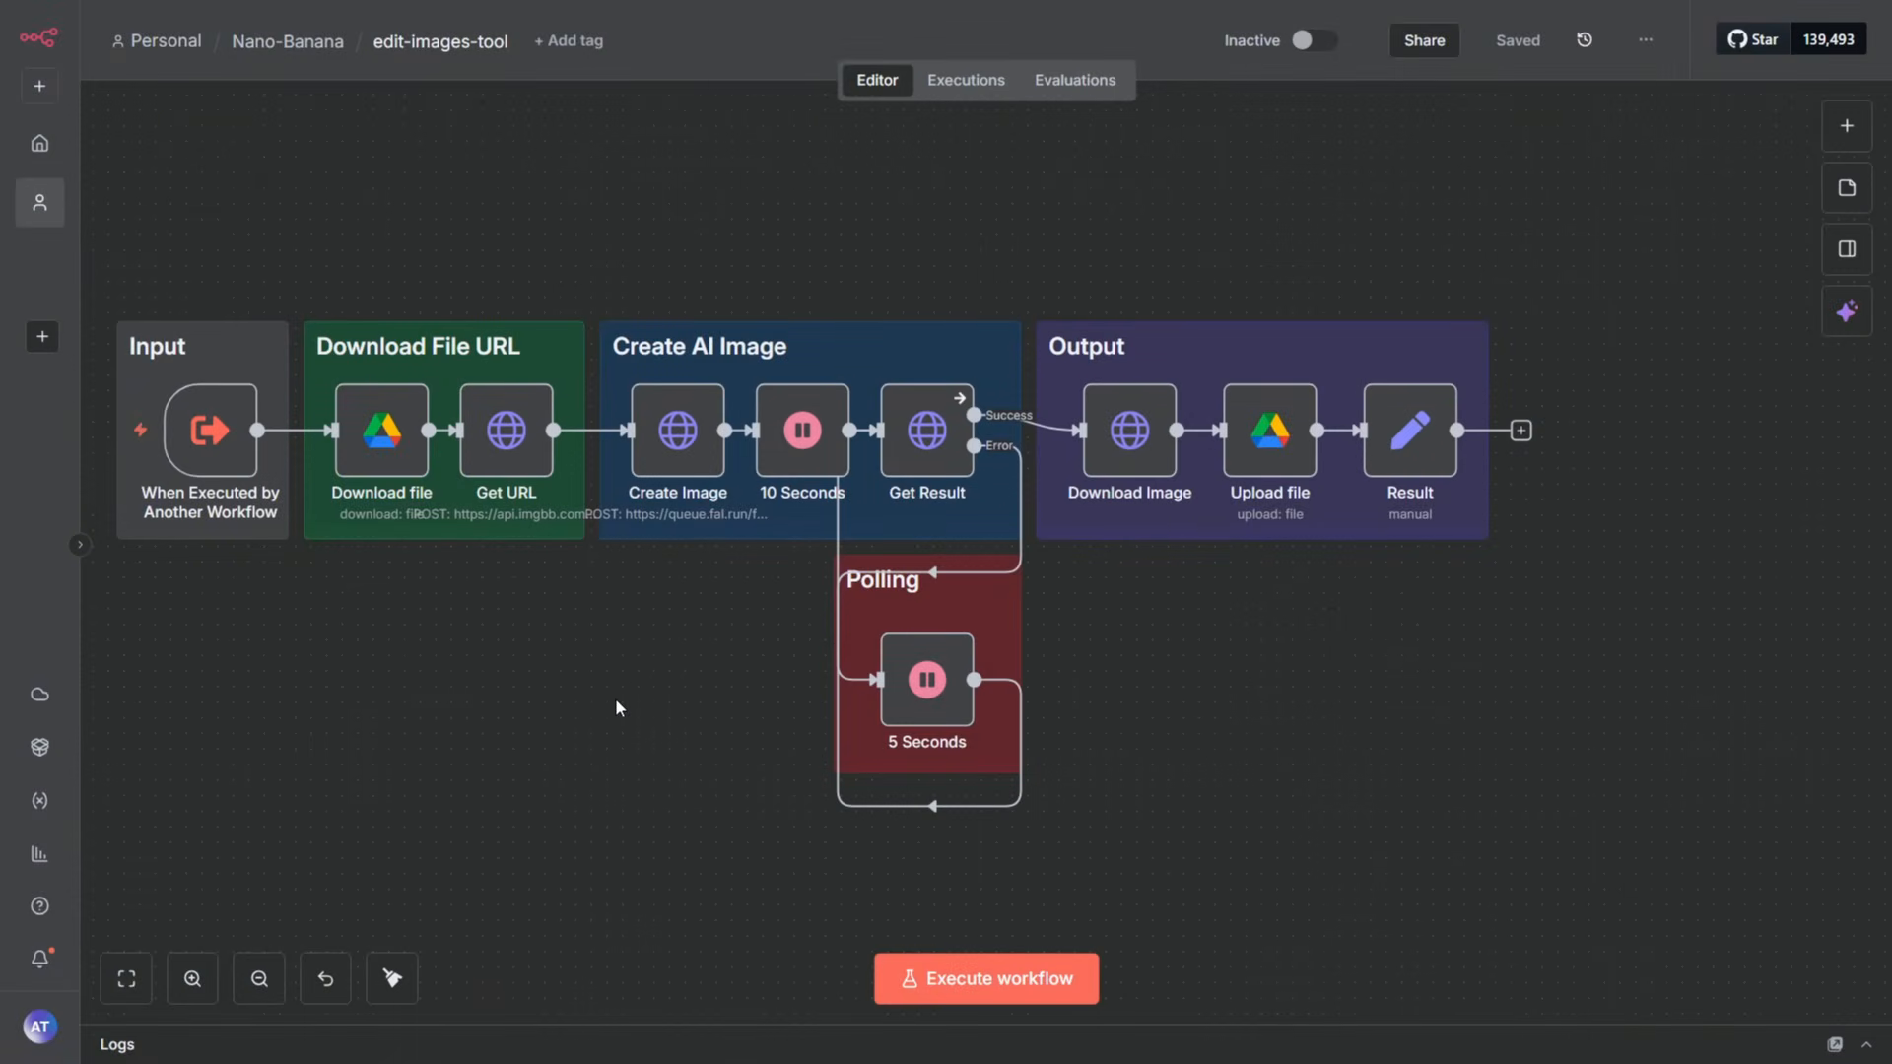
# - Examine the request URL and JSON body of the Create Image node in edit-images-tool, then close it
pyautogui.doubleClick(686, 445)
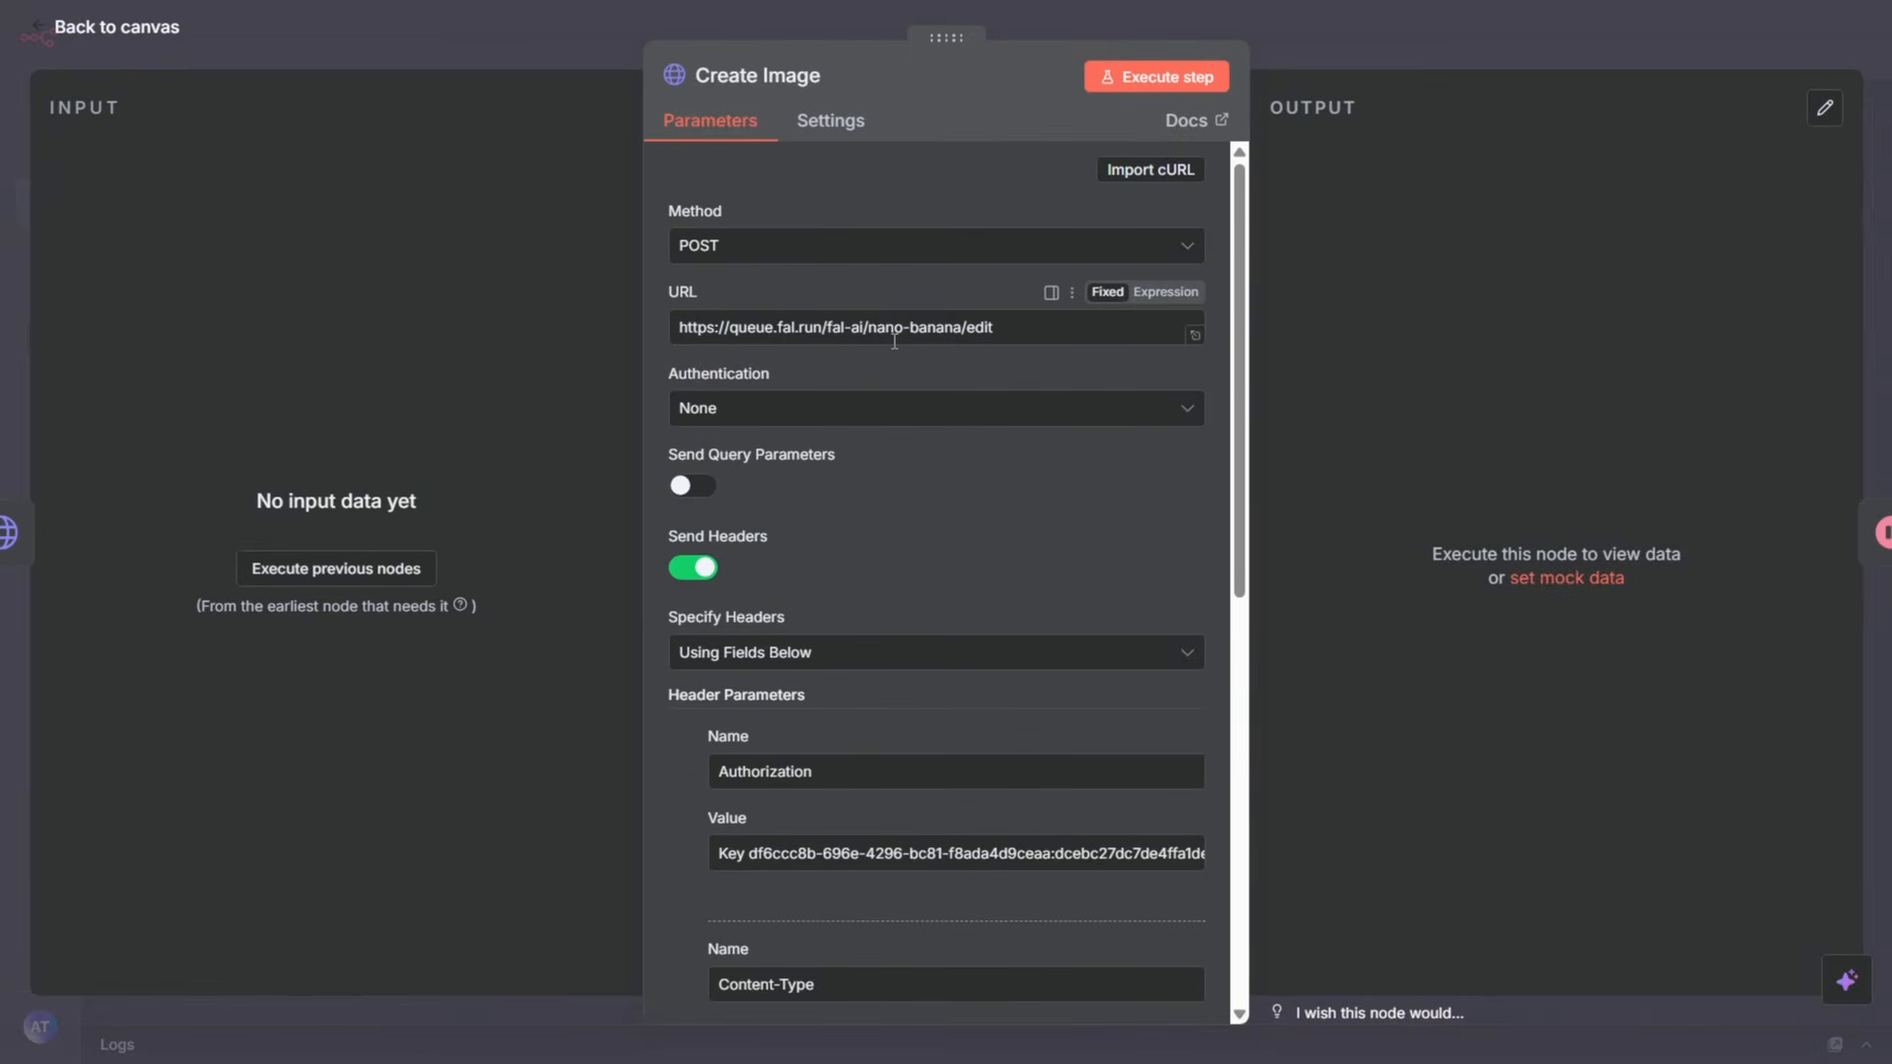
pyautogui.scroll(-7, 814, 818)
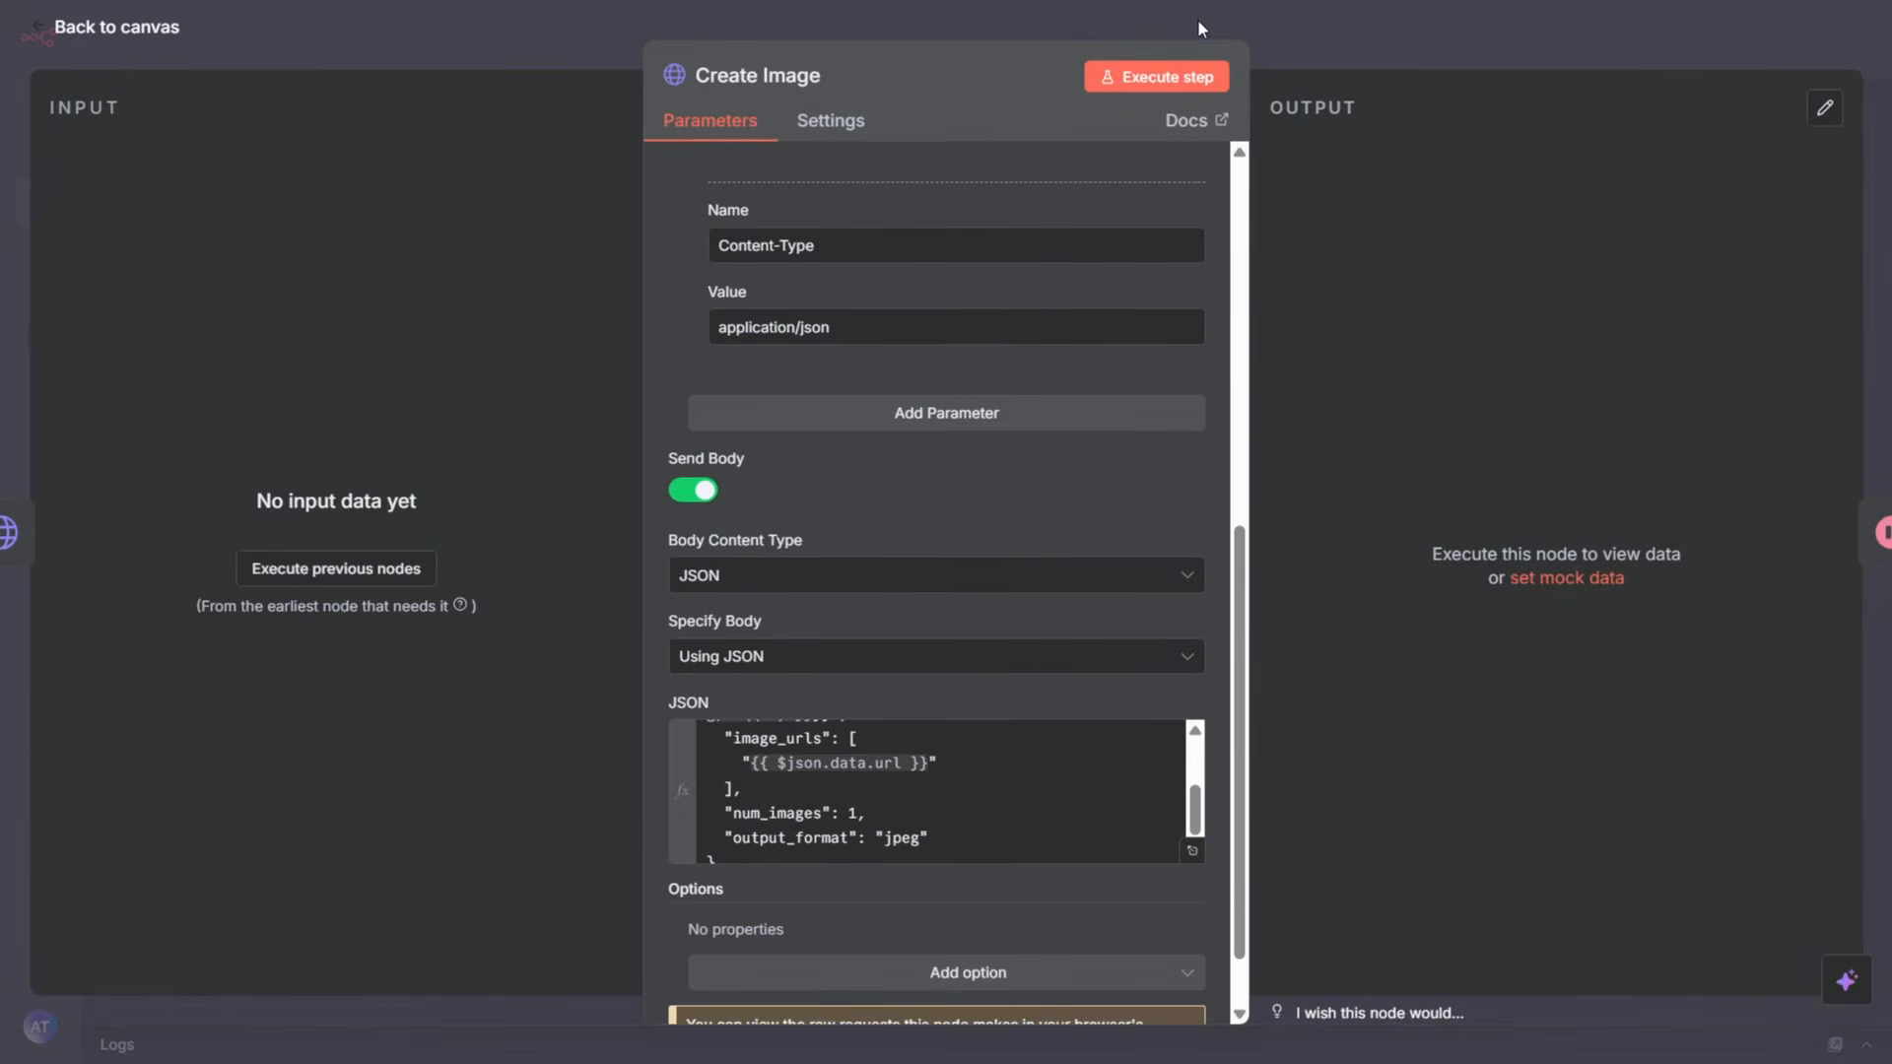
pyautogui.scroll(3, 892, 799)
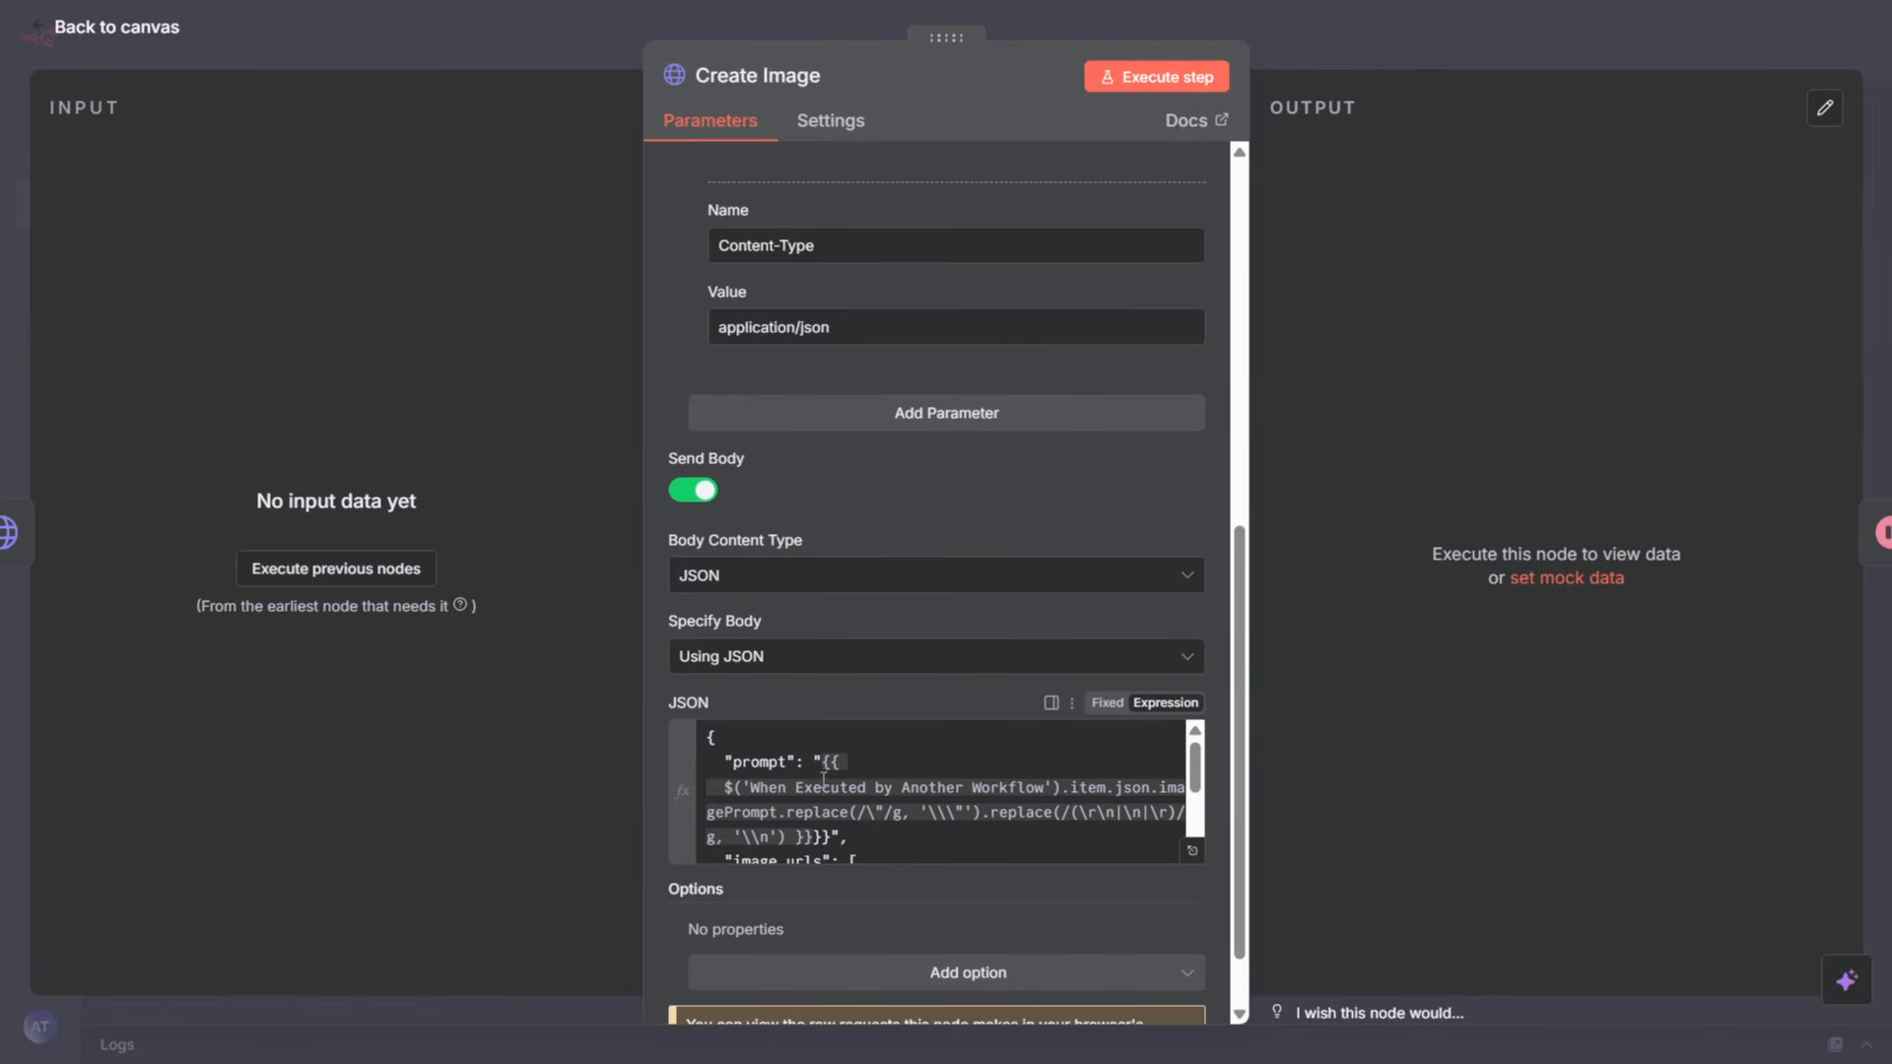
pyautogui.click(1281, 14)
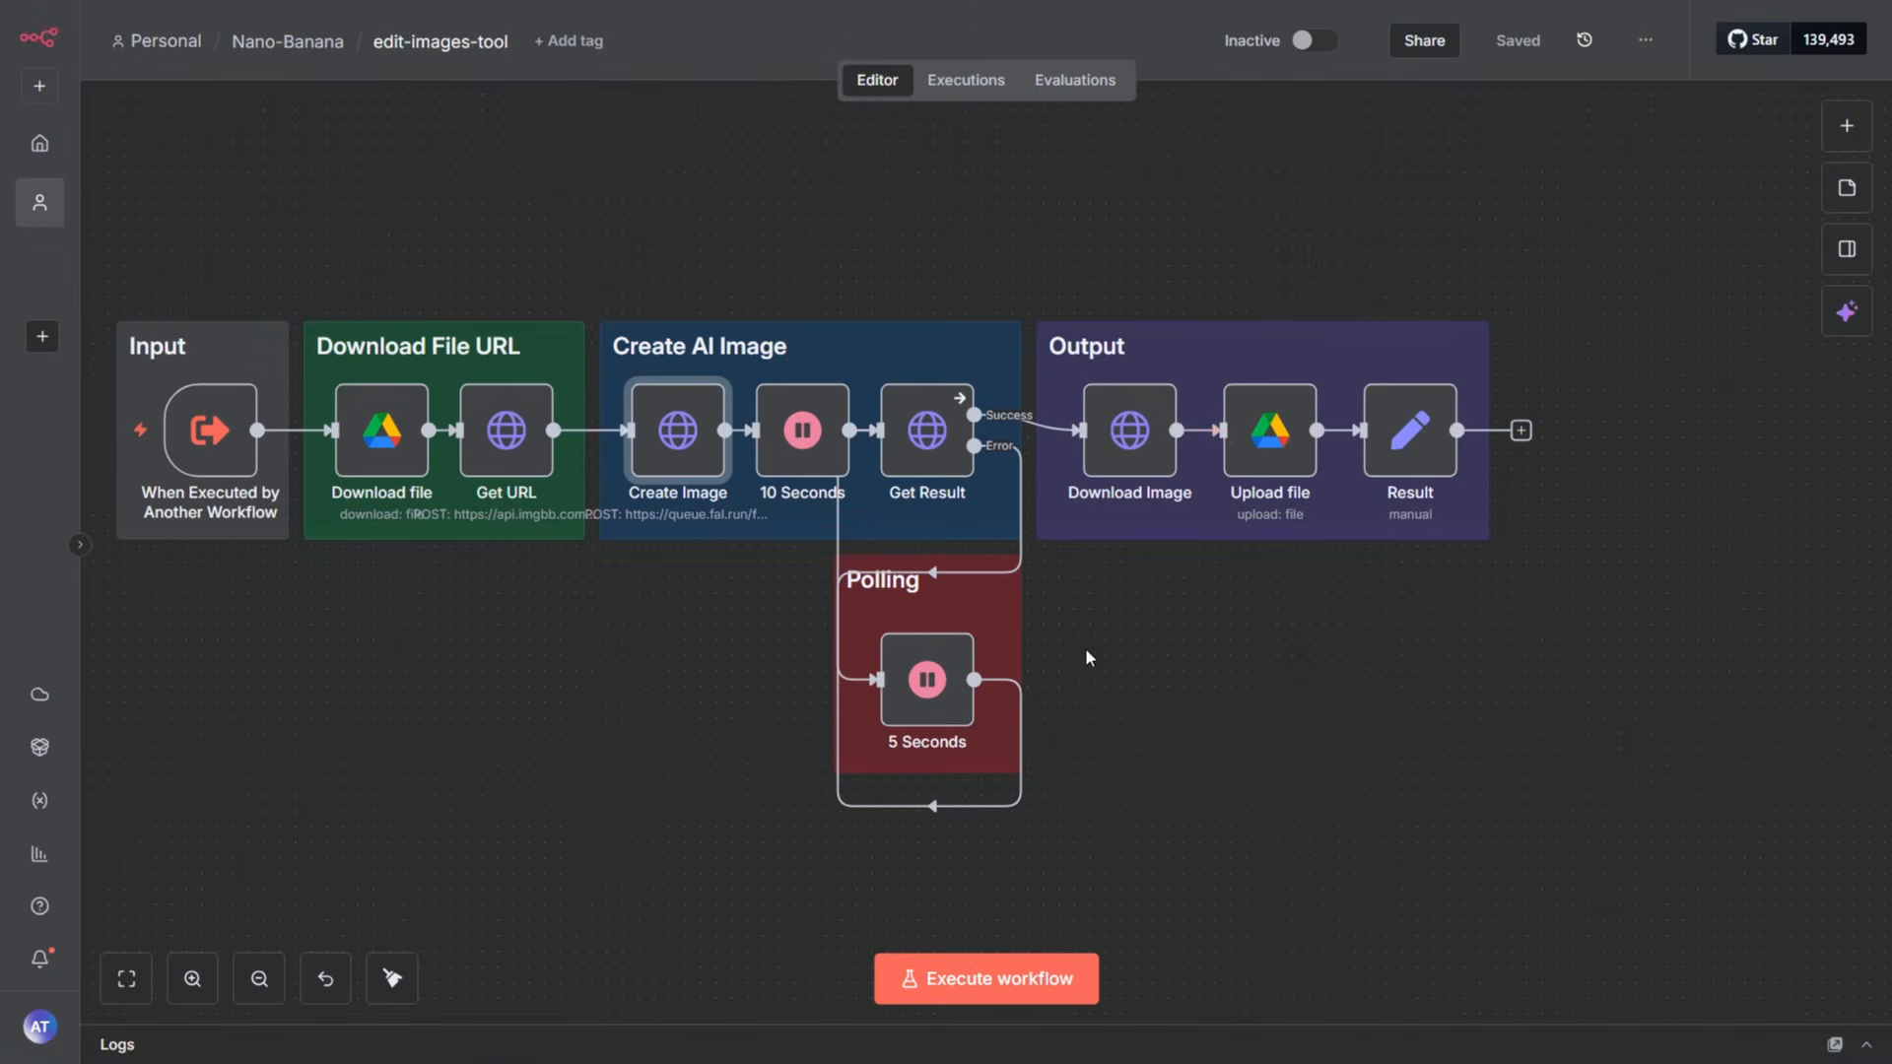
# - Review the Download Image node in the Output group of edit-images-tool and return to the canvas
pyautogui.doubleClick(1130, 435)
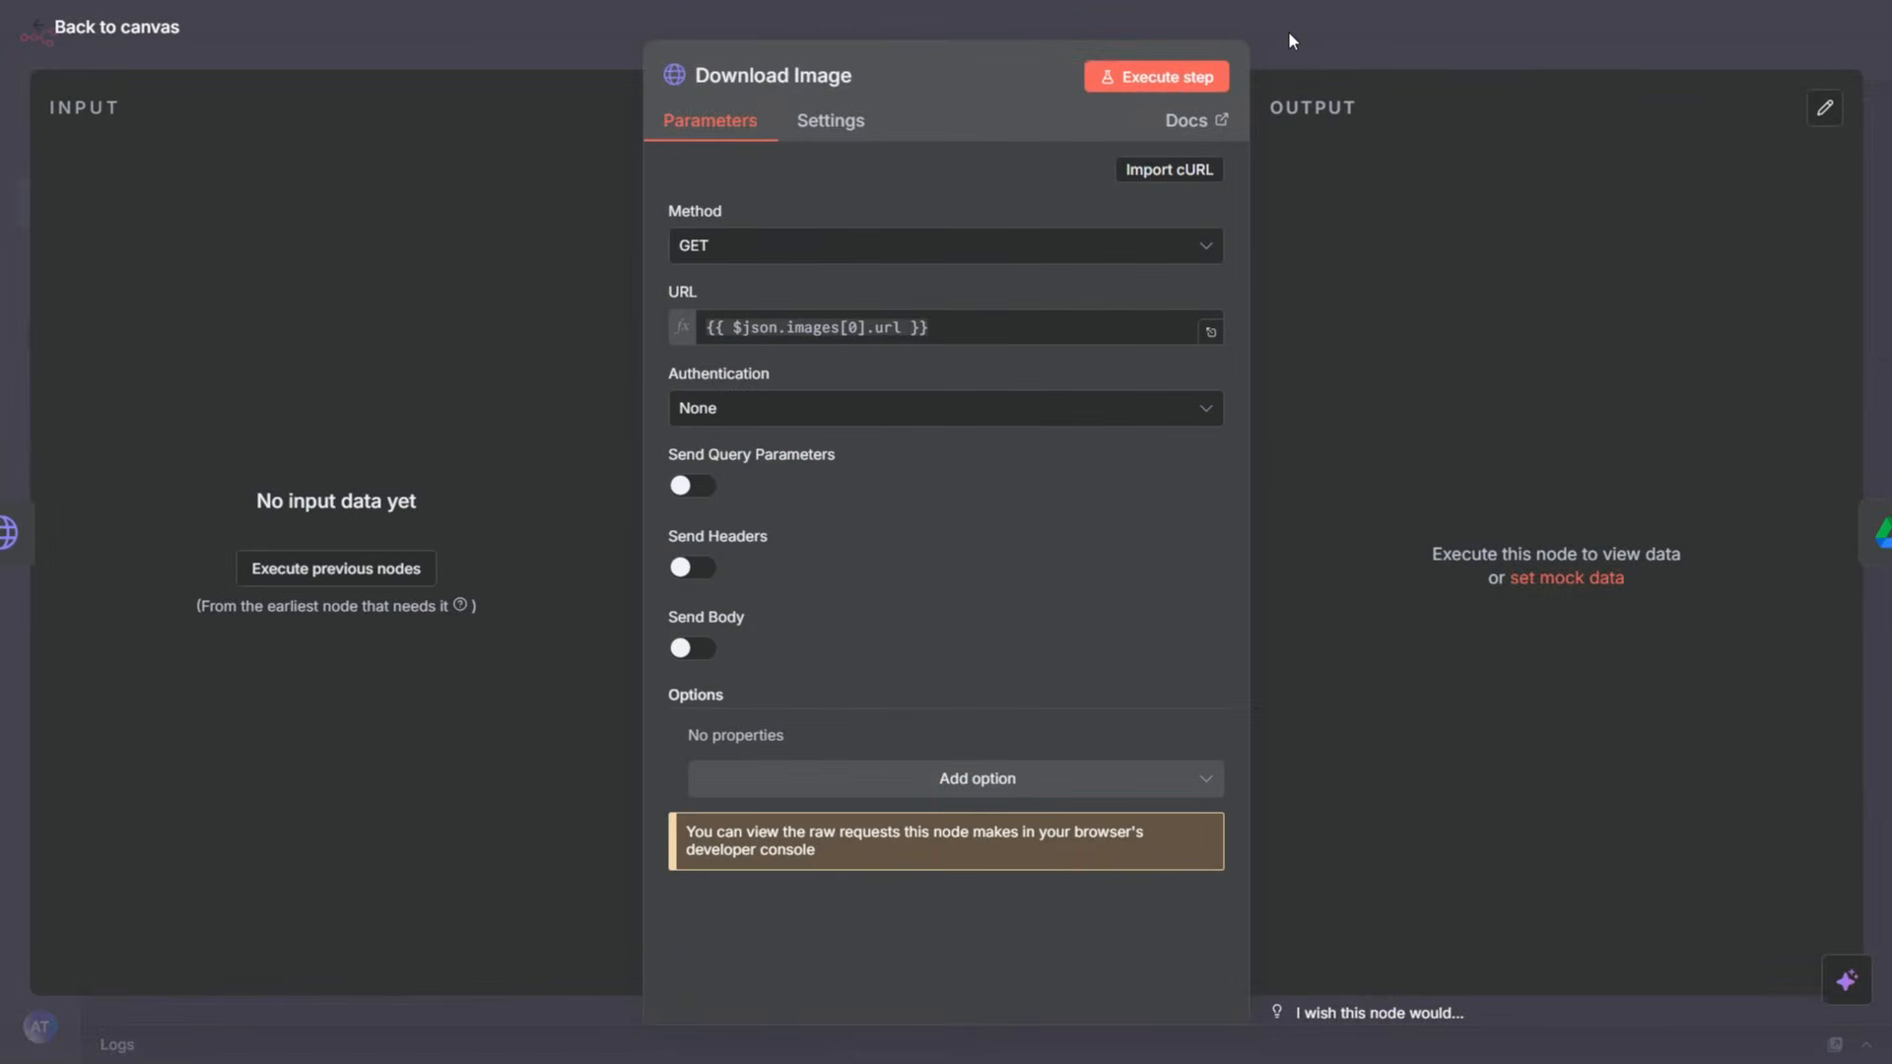
pyautogui.click(1287, 32)
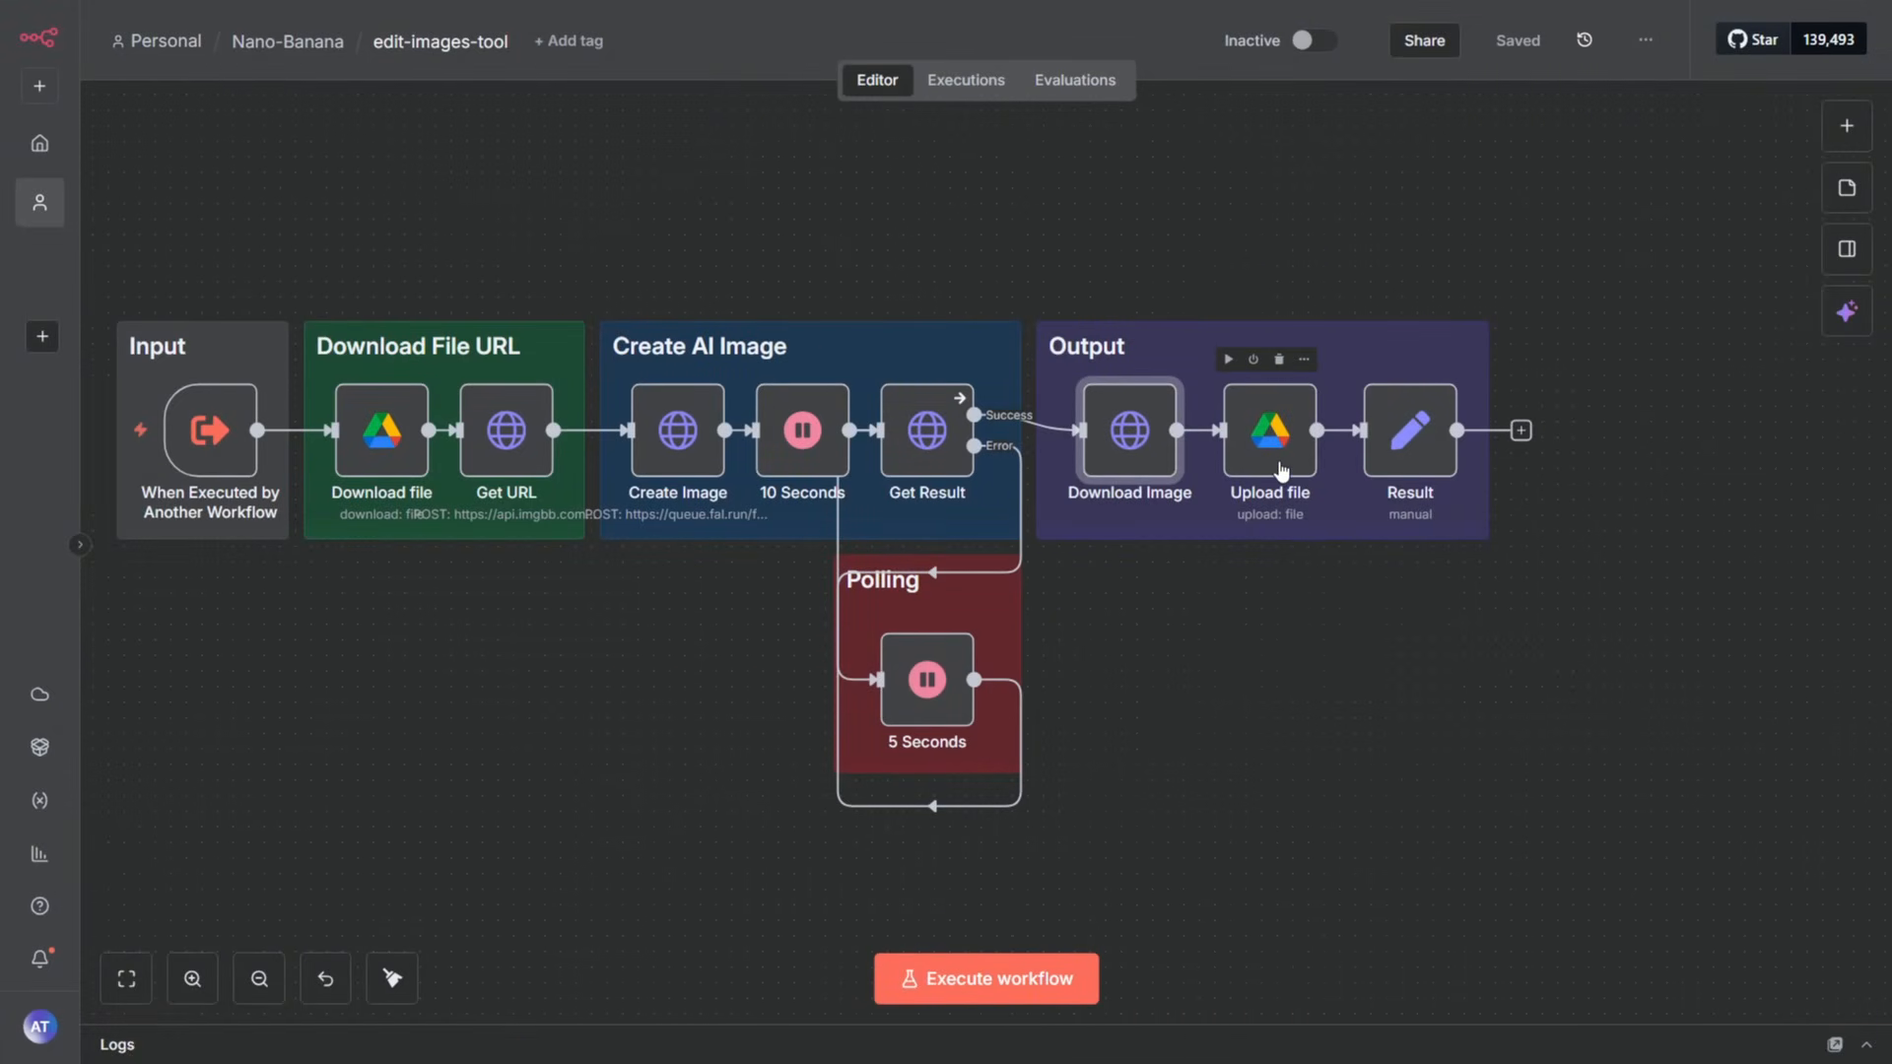
pyautogui.moveTo(1239, 694); pyautogui.dragTo(1393, 690)
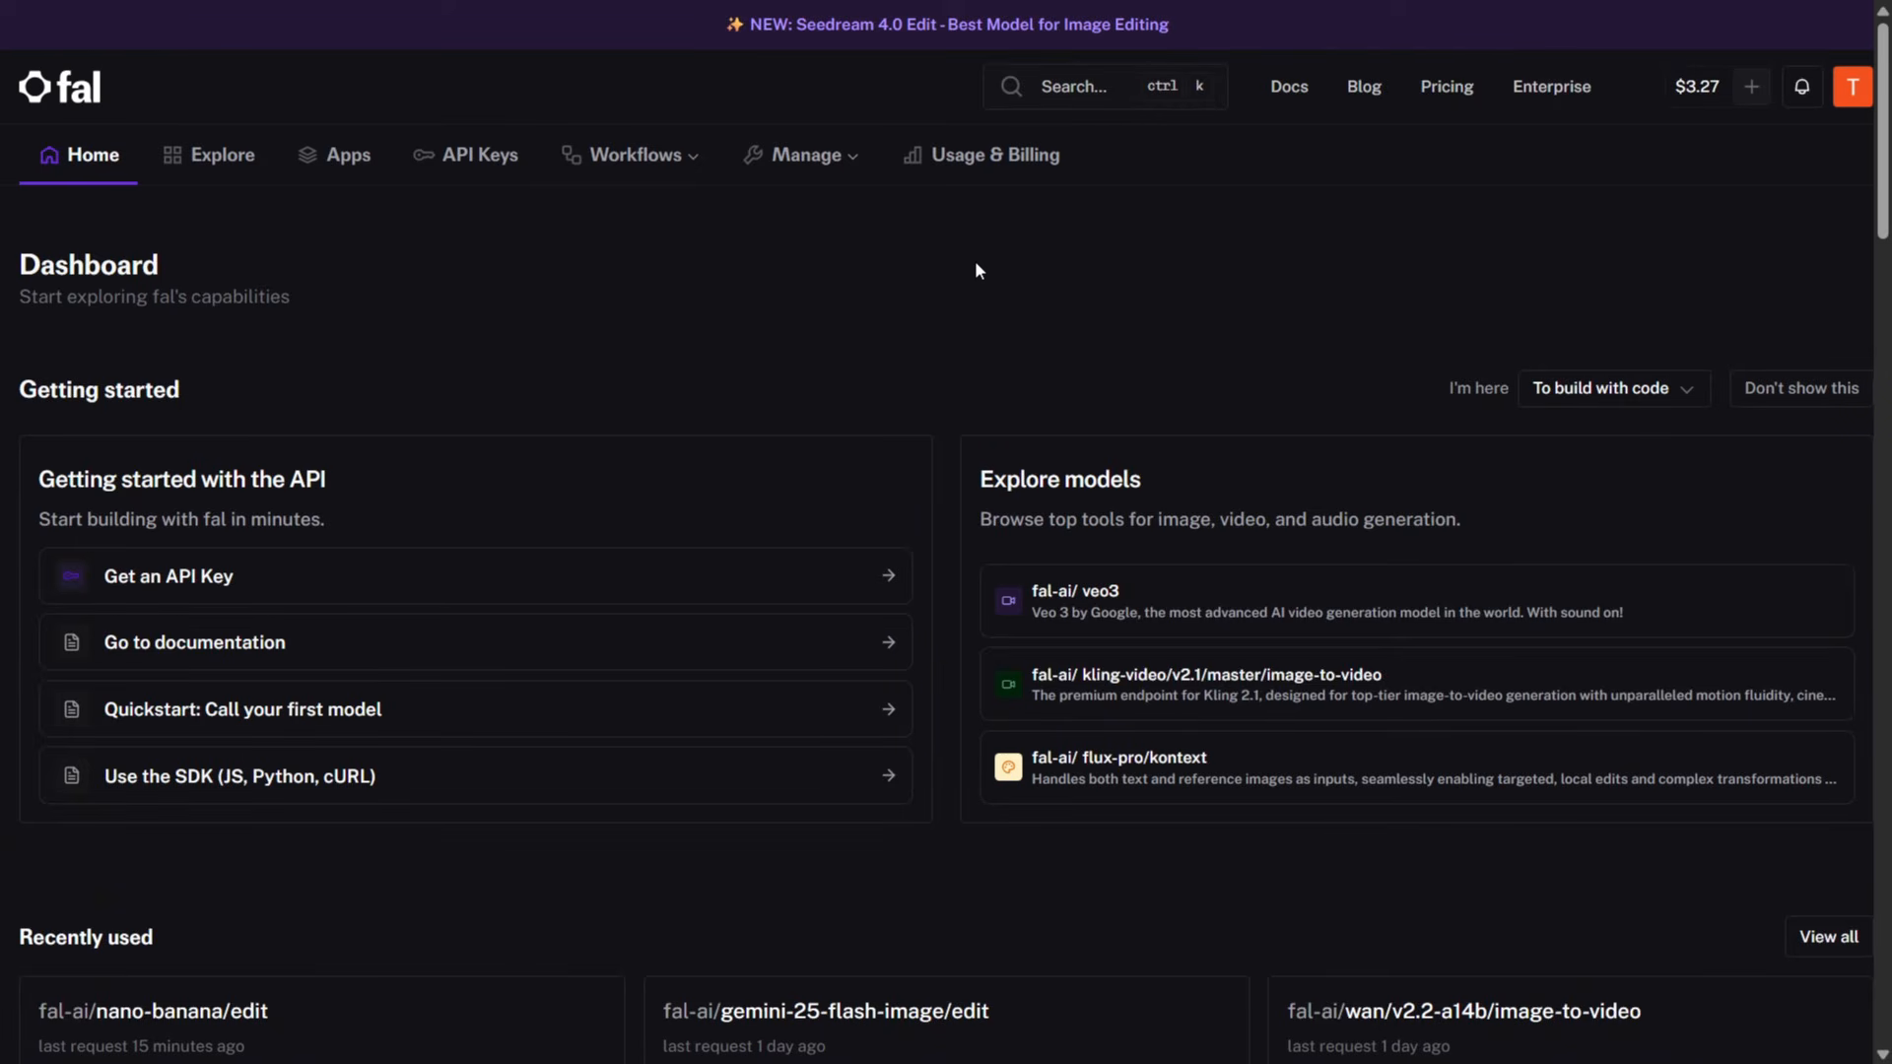
# - On the fal site, view the API keys page and the new key form, then dismiss the form without creating a key
pyautogui.click(480, 158)
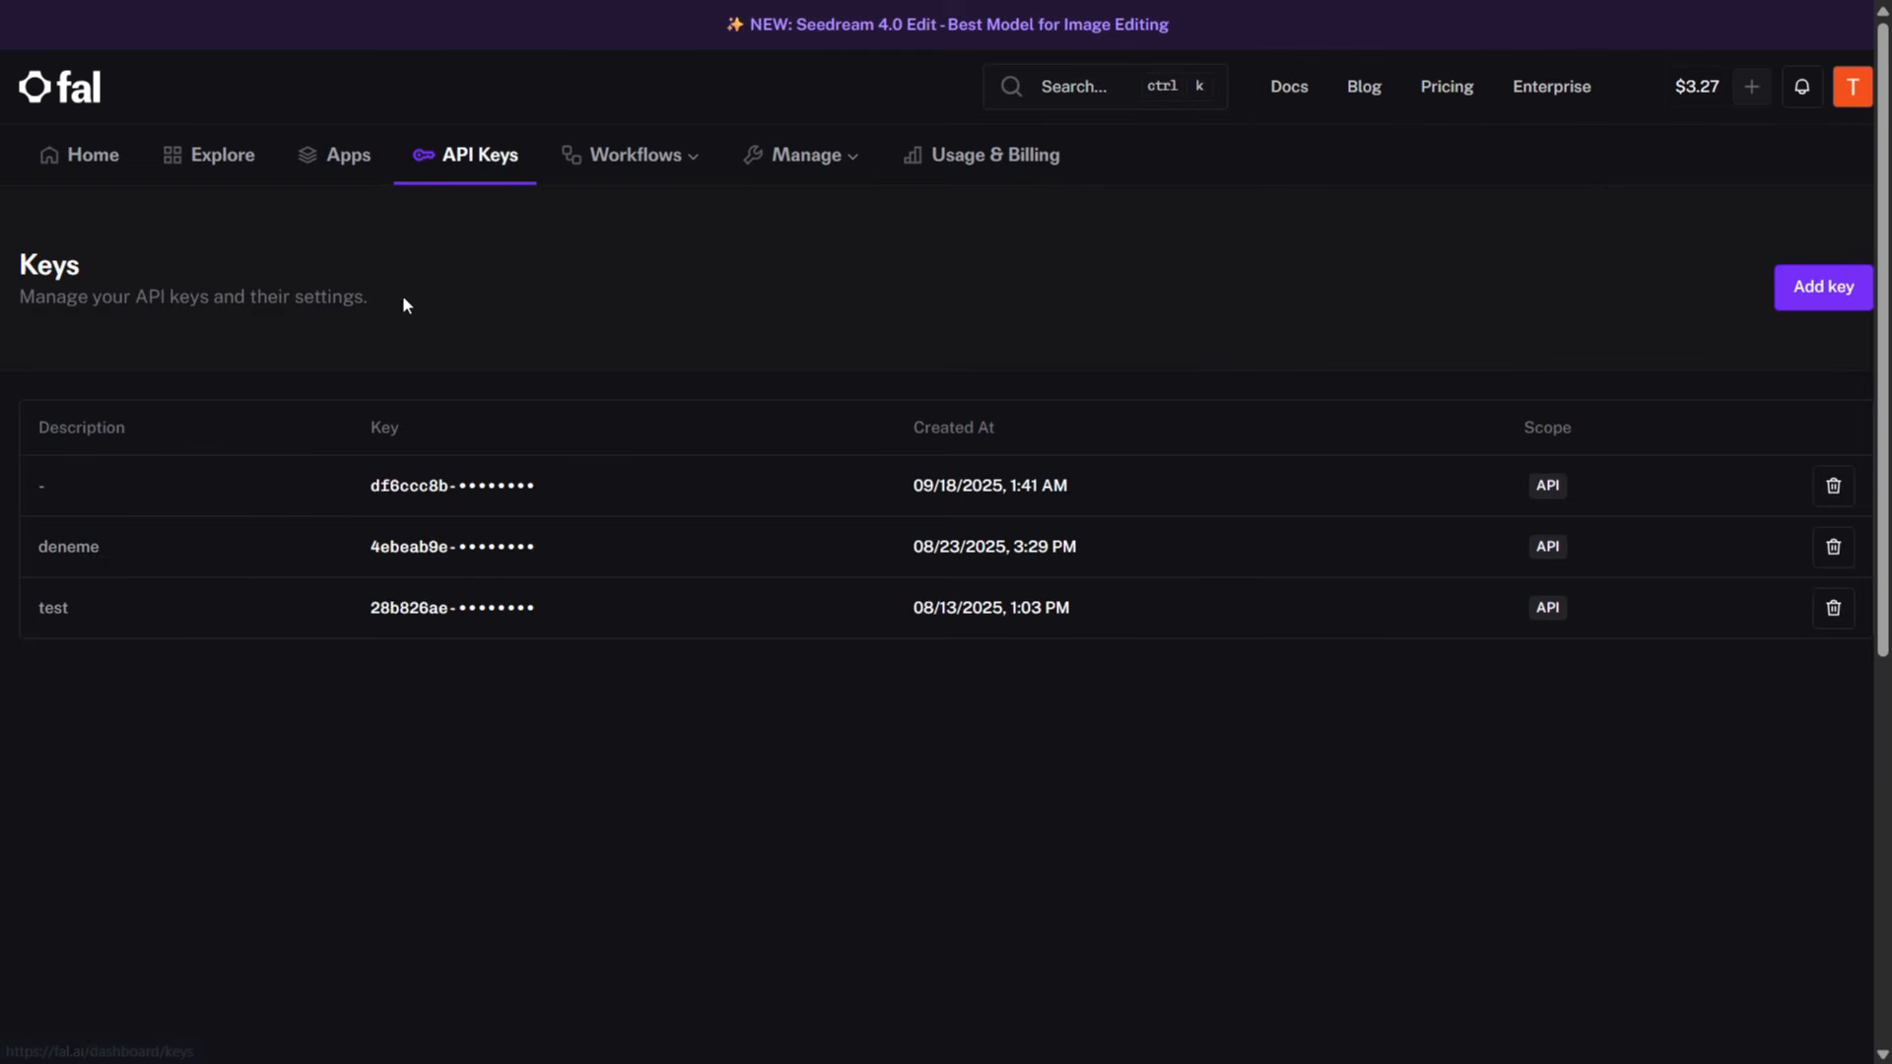
pyautogui.click(1803, 295)
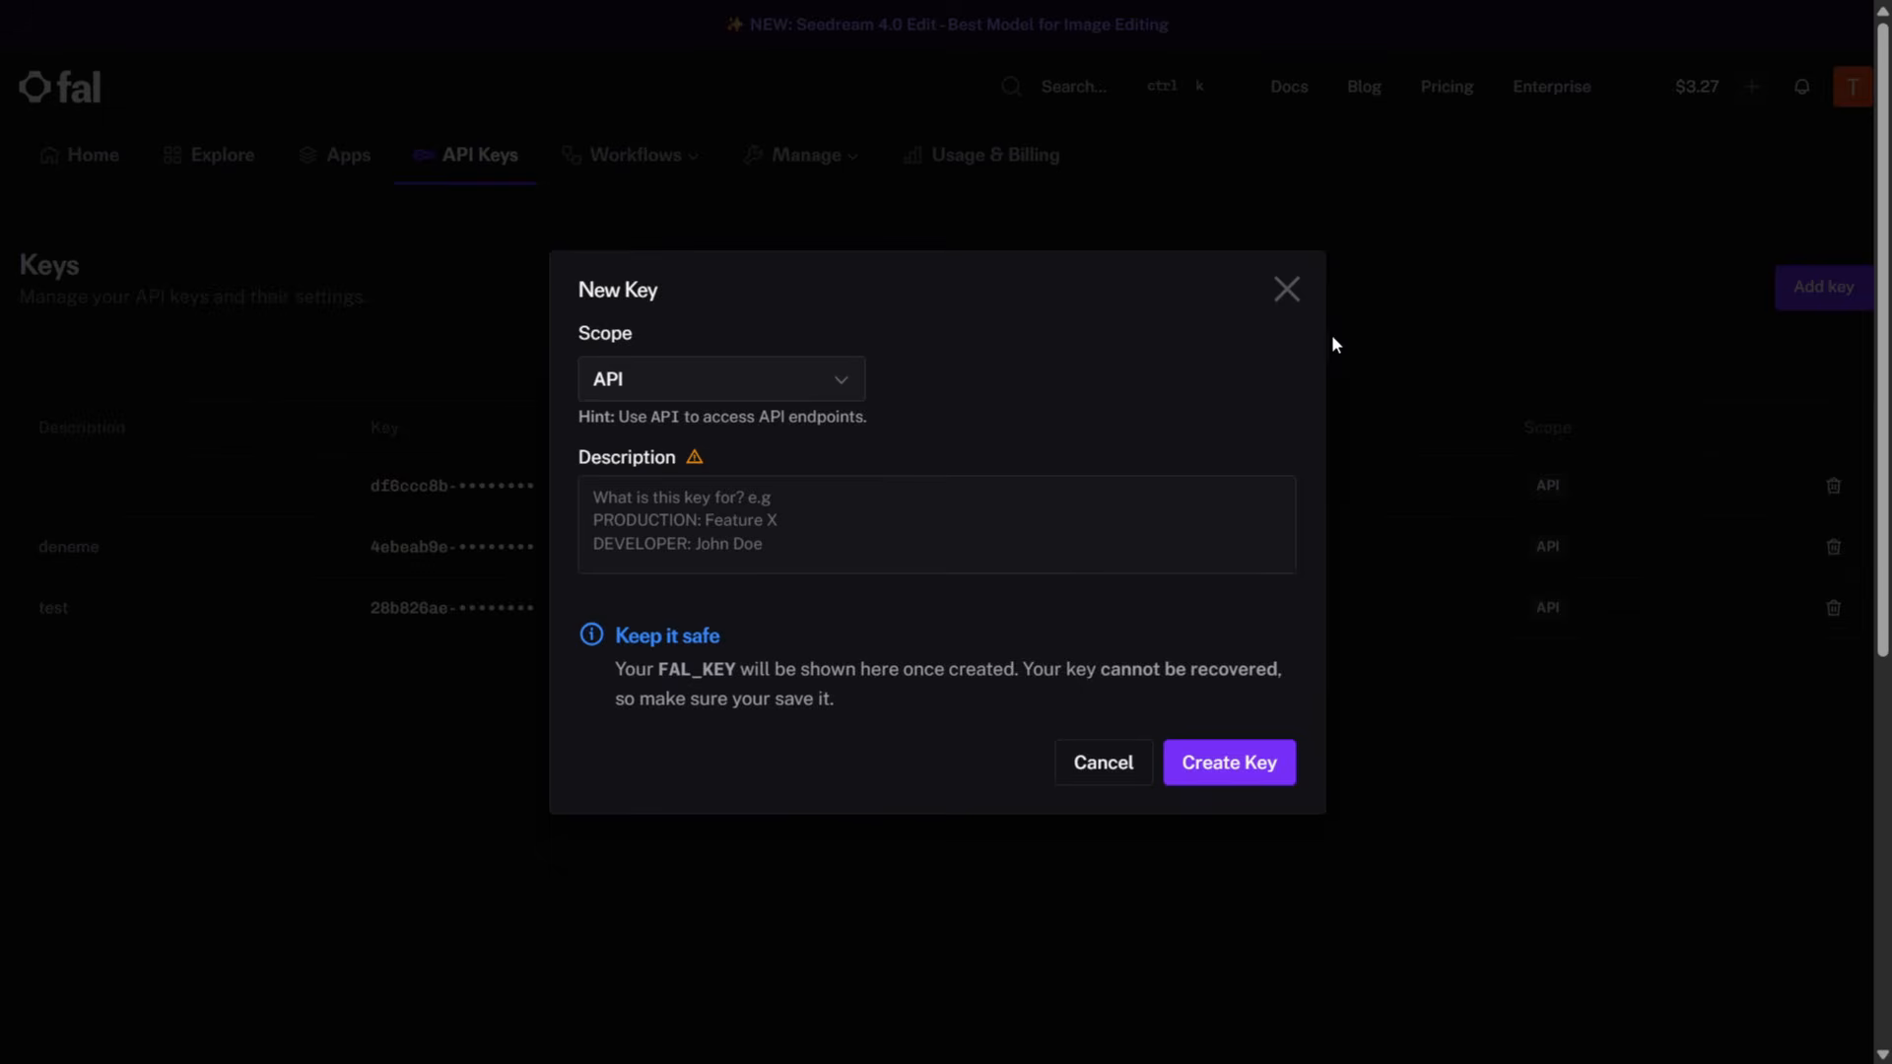
pyautogui.click(1287, 291)
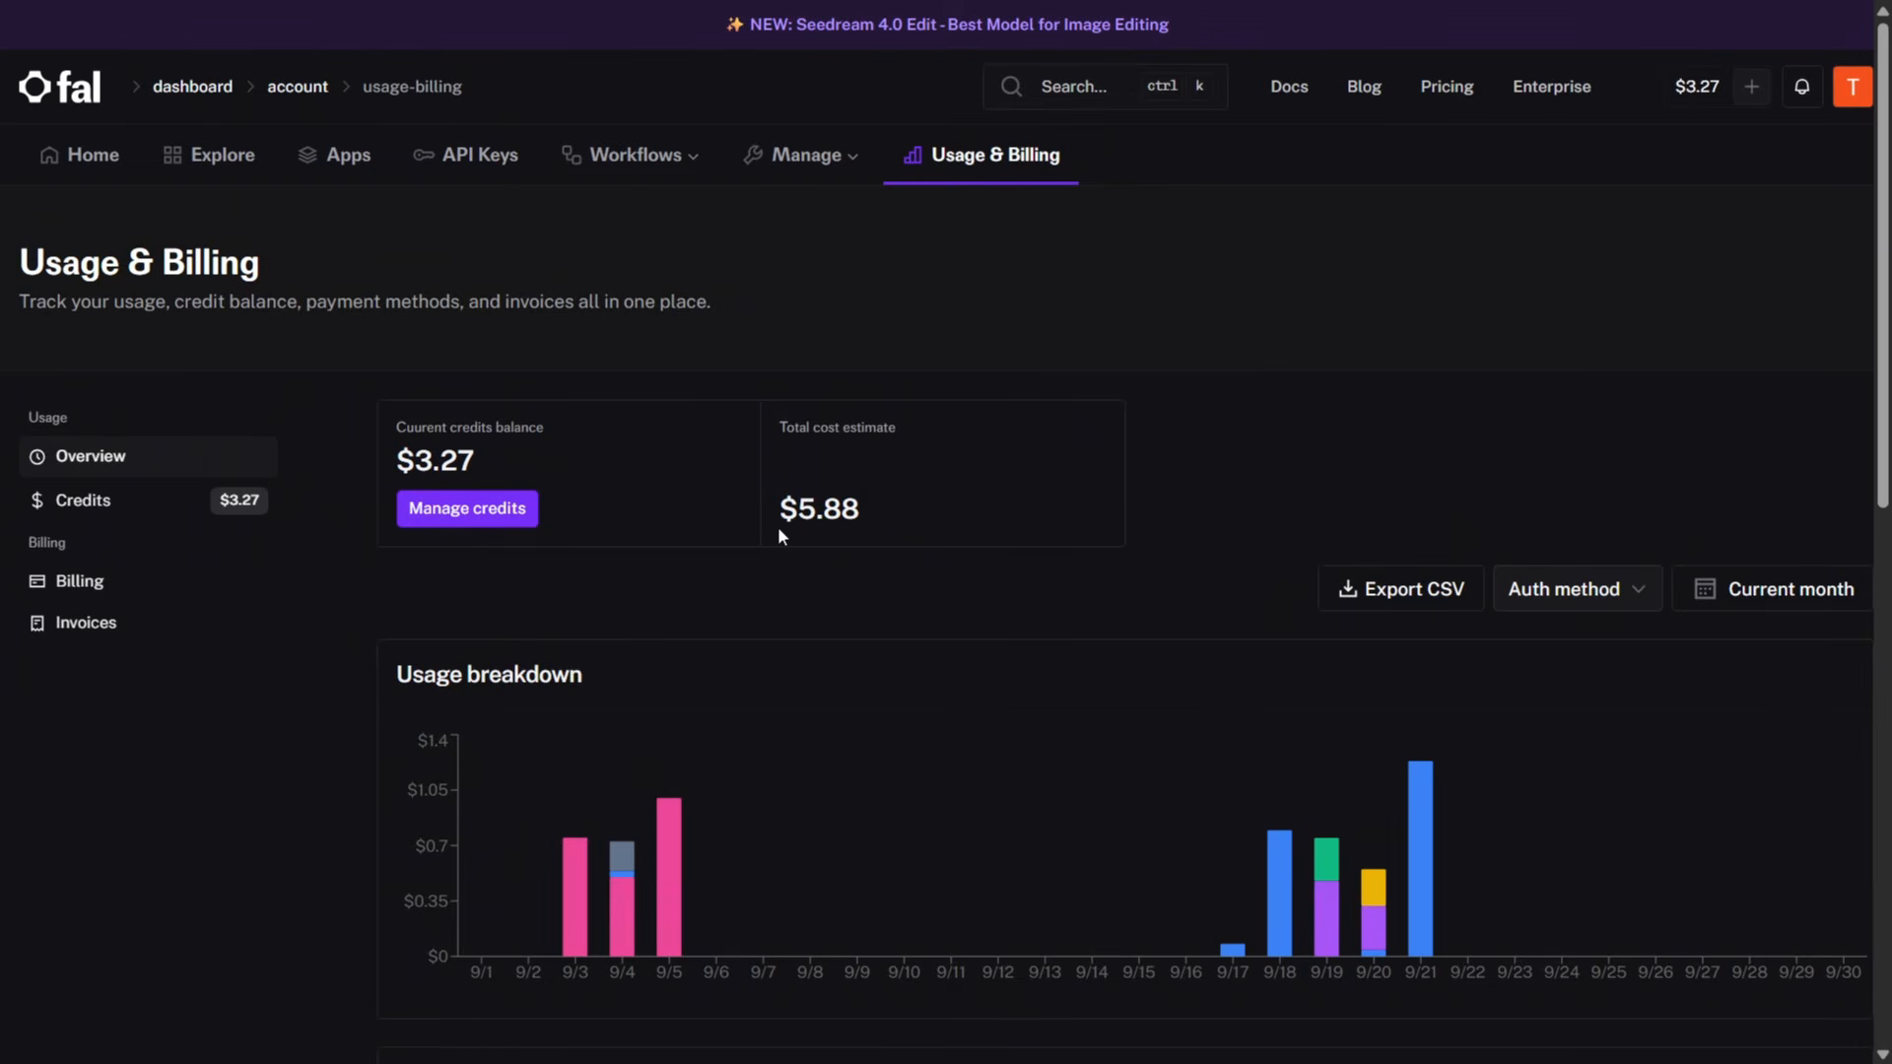
# - Review the Credits page in fal's usage and billing section, including the options for adding credits
pyautogui.click(178, 492)
pyautogui.scroll(-3, 498, 816)
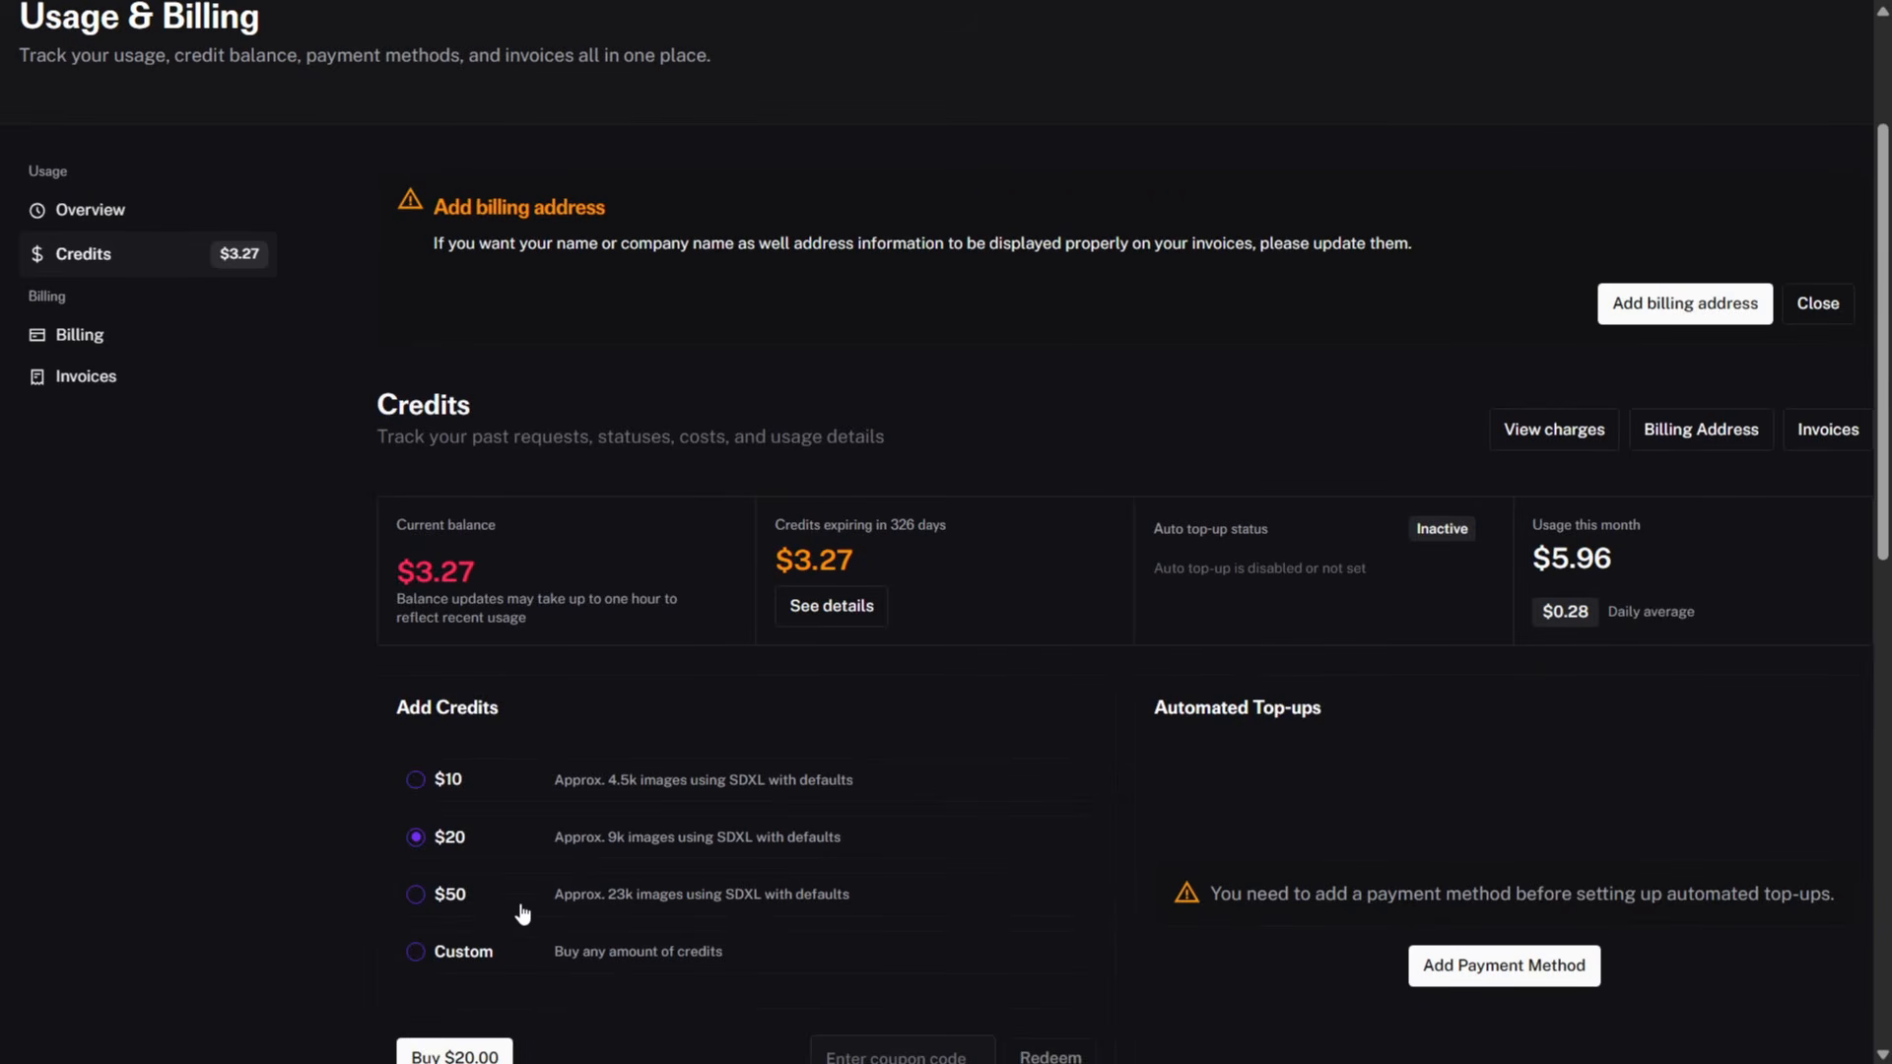
pyautogui.scroll(-3, 546, 840)
pyautogui.scroll(6, 546, 840)
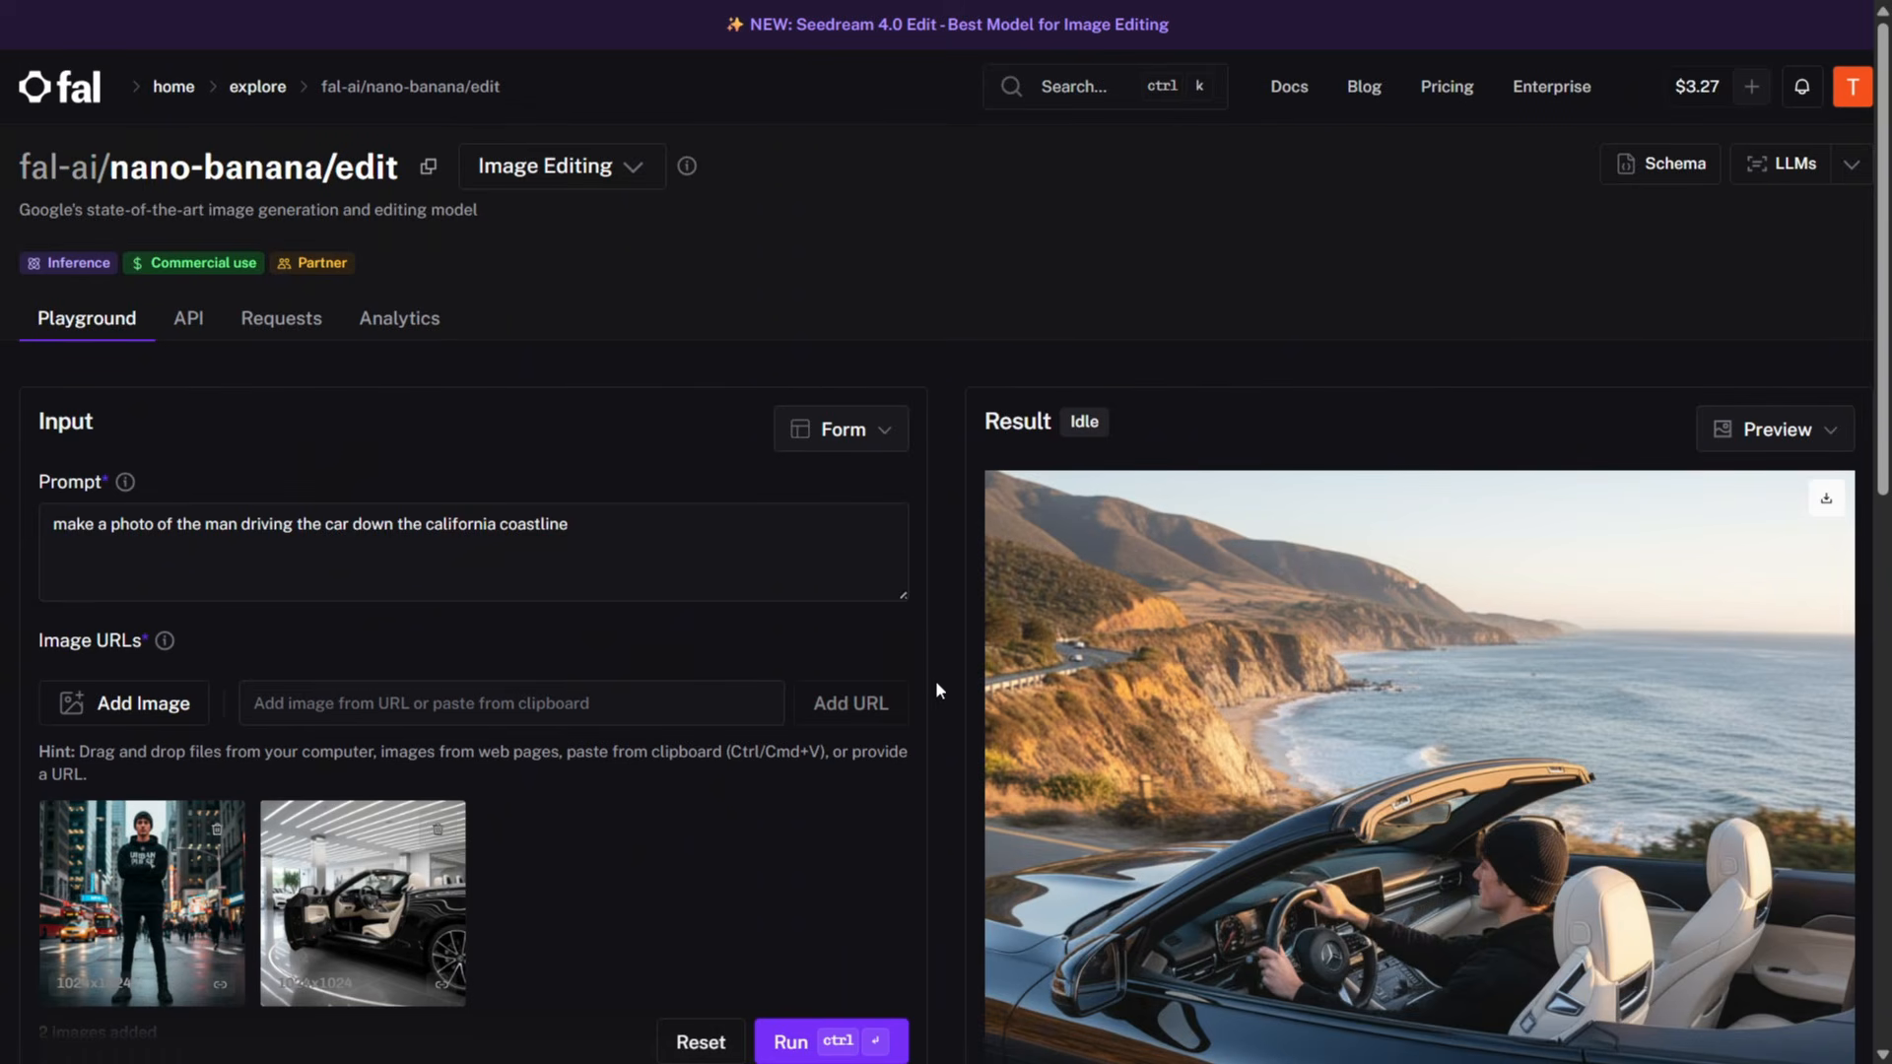
# - Find and highlight the cost per image on the fal-ai/nano-banana/edit playground page, then look back over its input form
pyautogui.scroll(-7, 936, 680)
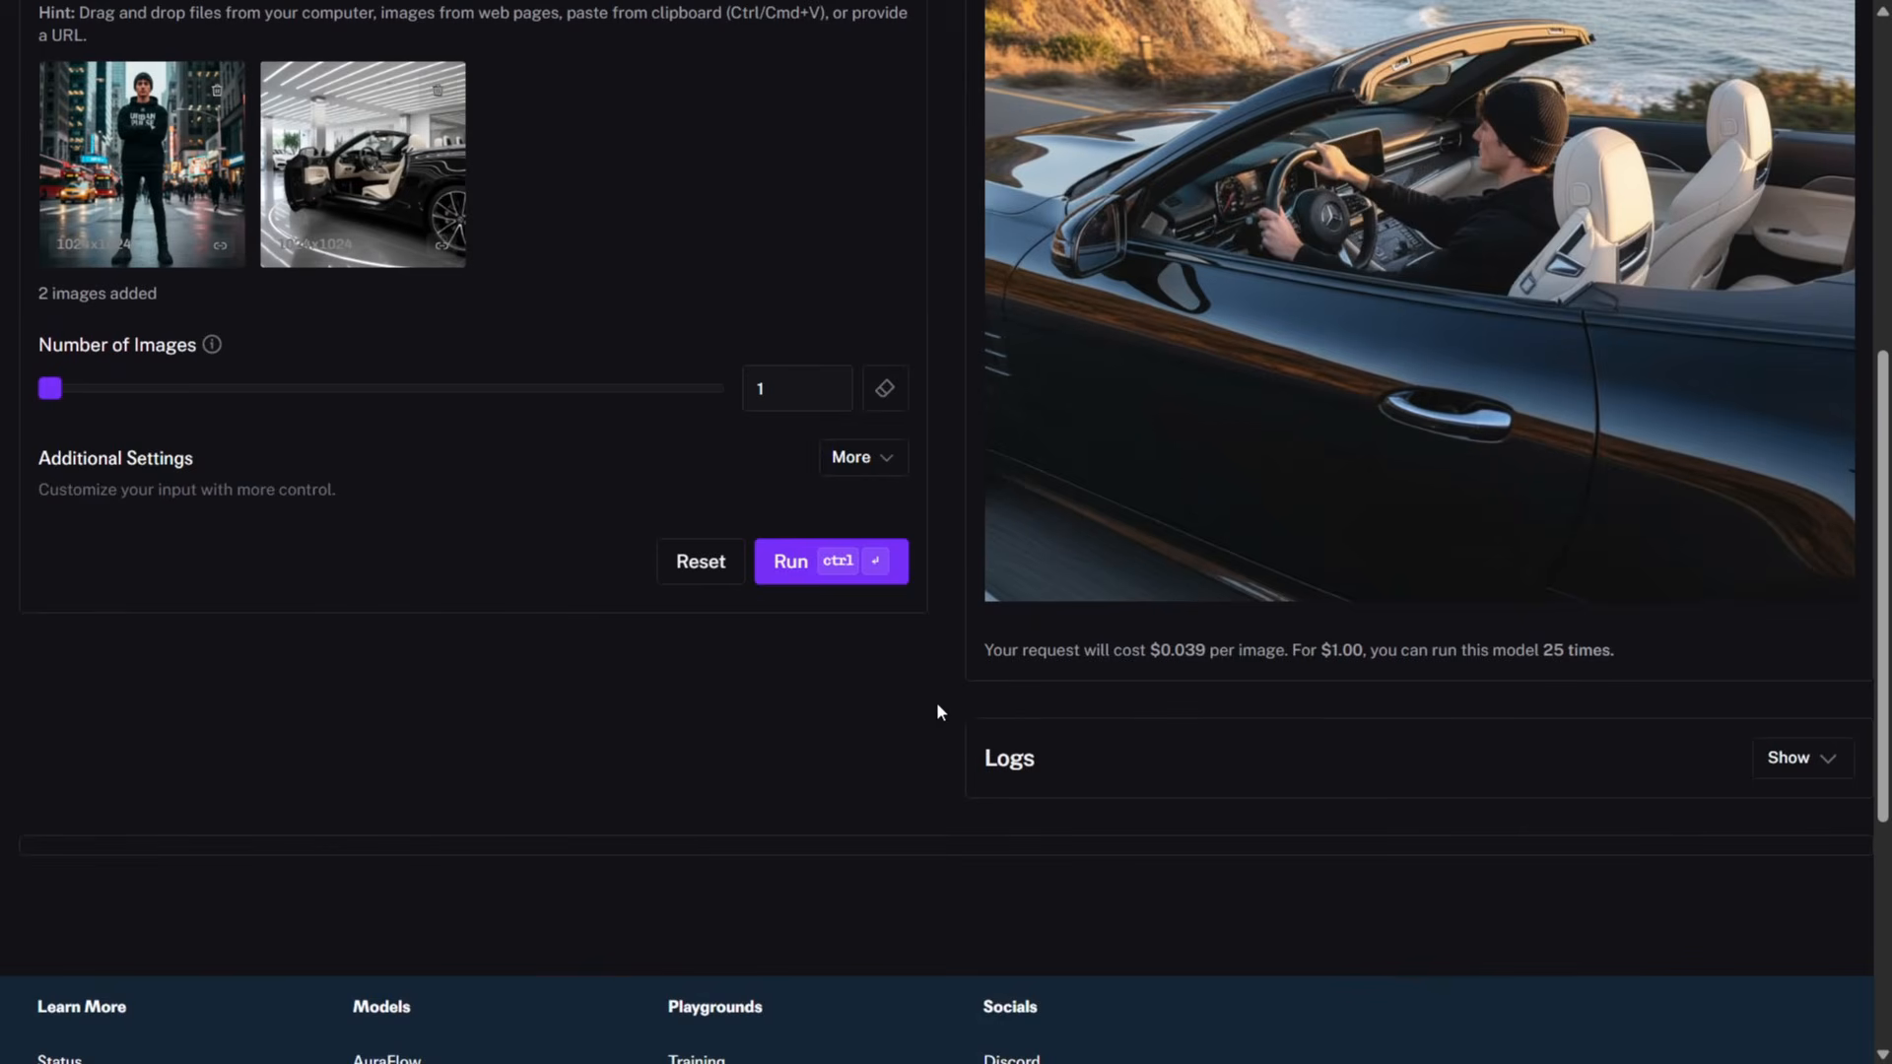
pyautogui.moveTo(995, 659); pyautogui.dragTo(1266, 660)
pyautogui.click(1159, 660)
pyautogui.moveTo(1638, 636); pyautogui.dragTo(1298, 650)
pyautogui.click(786, 850)
pyautogui.scroll(10, 948, 865)
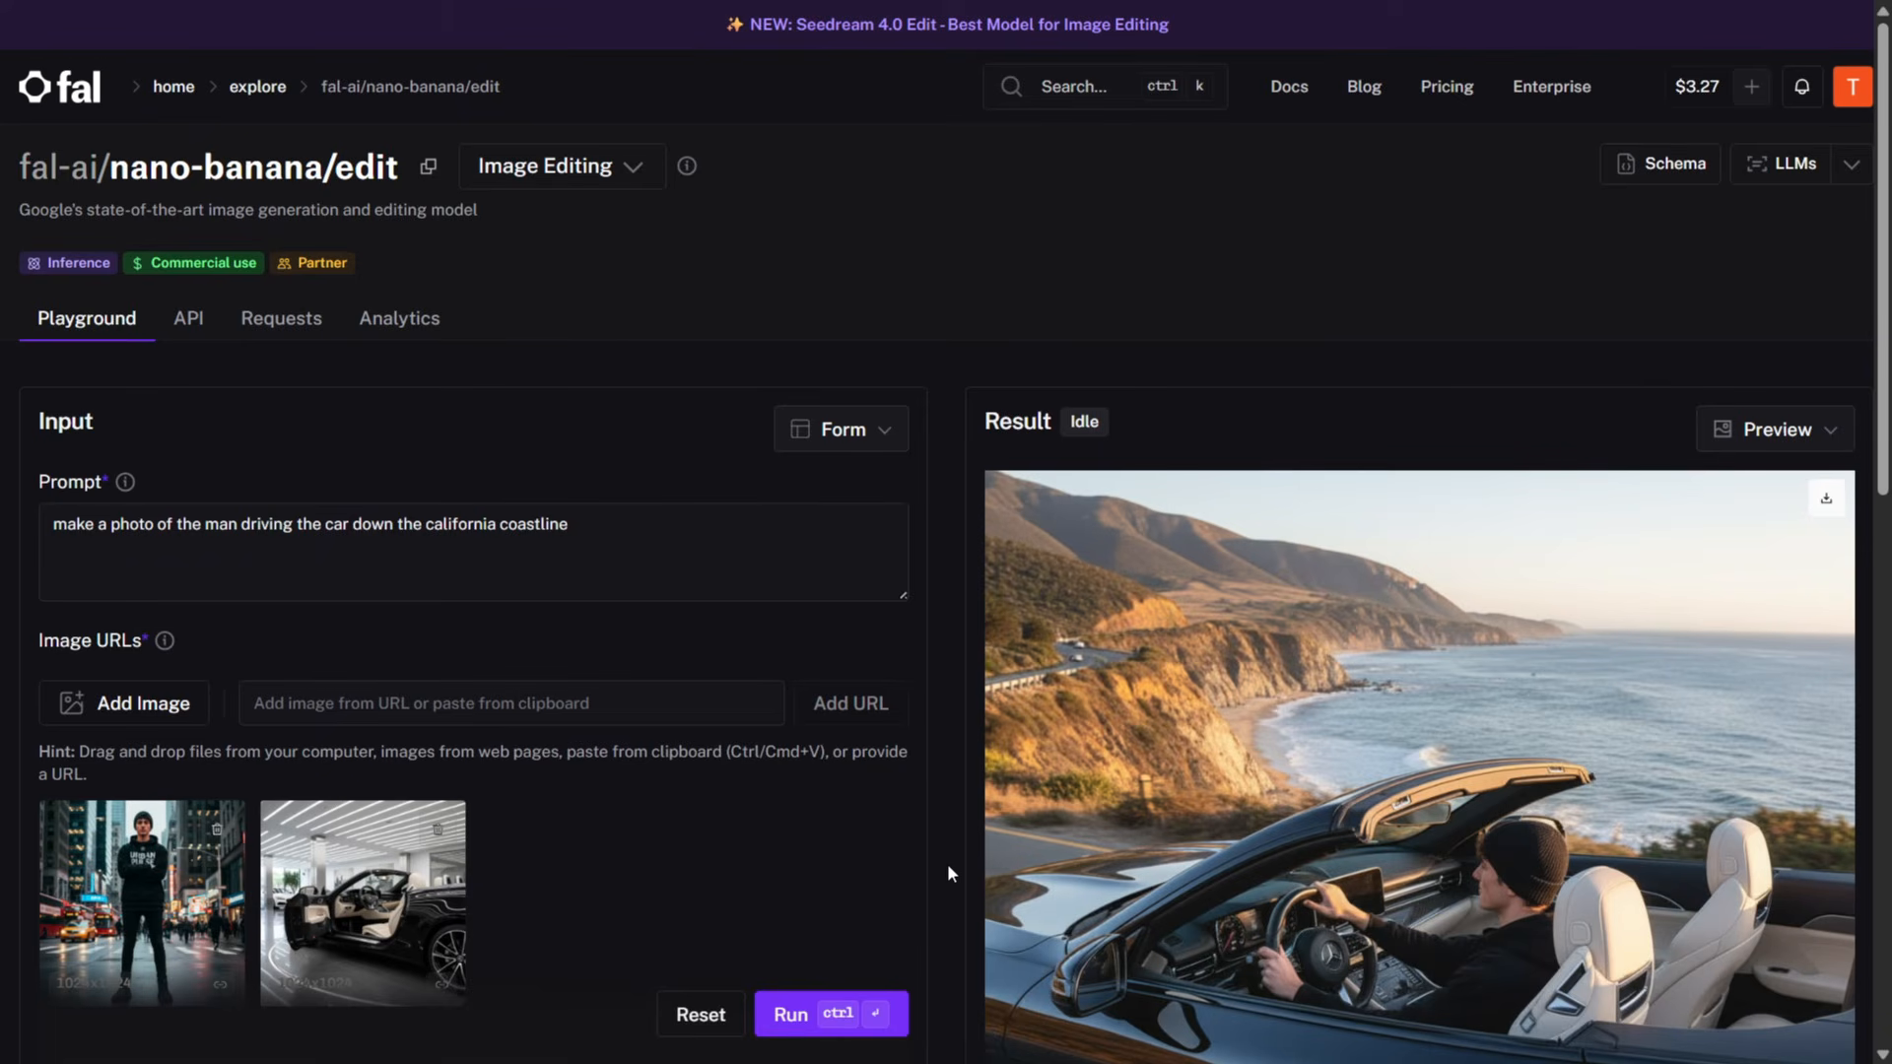
pyautogui.scroll(-3, 948, 863)
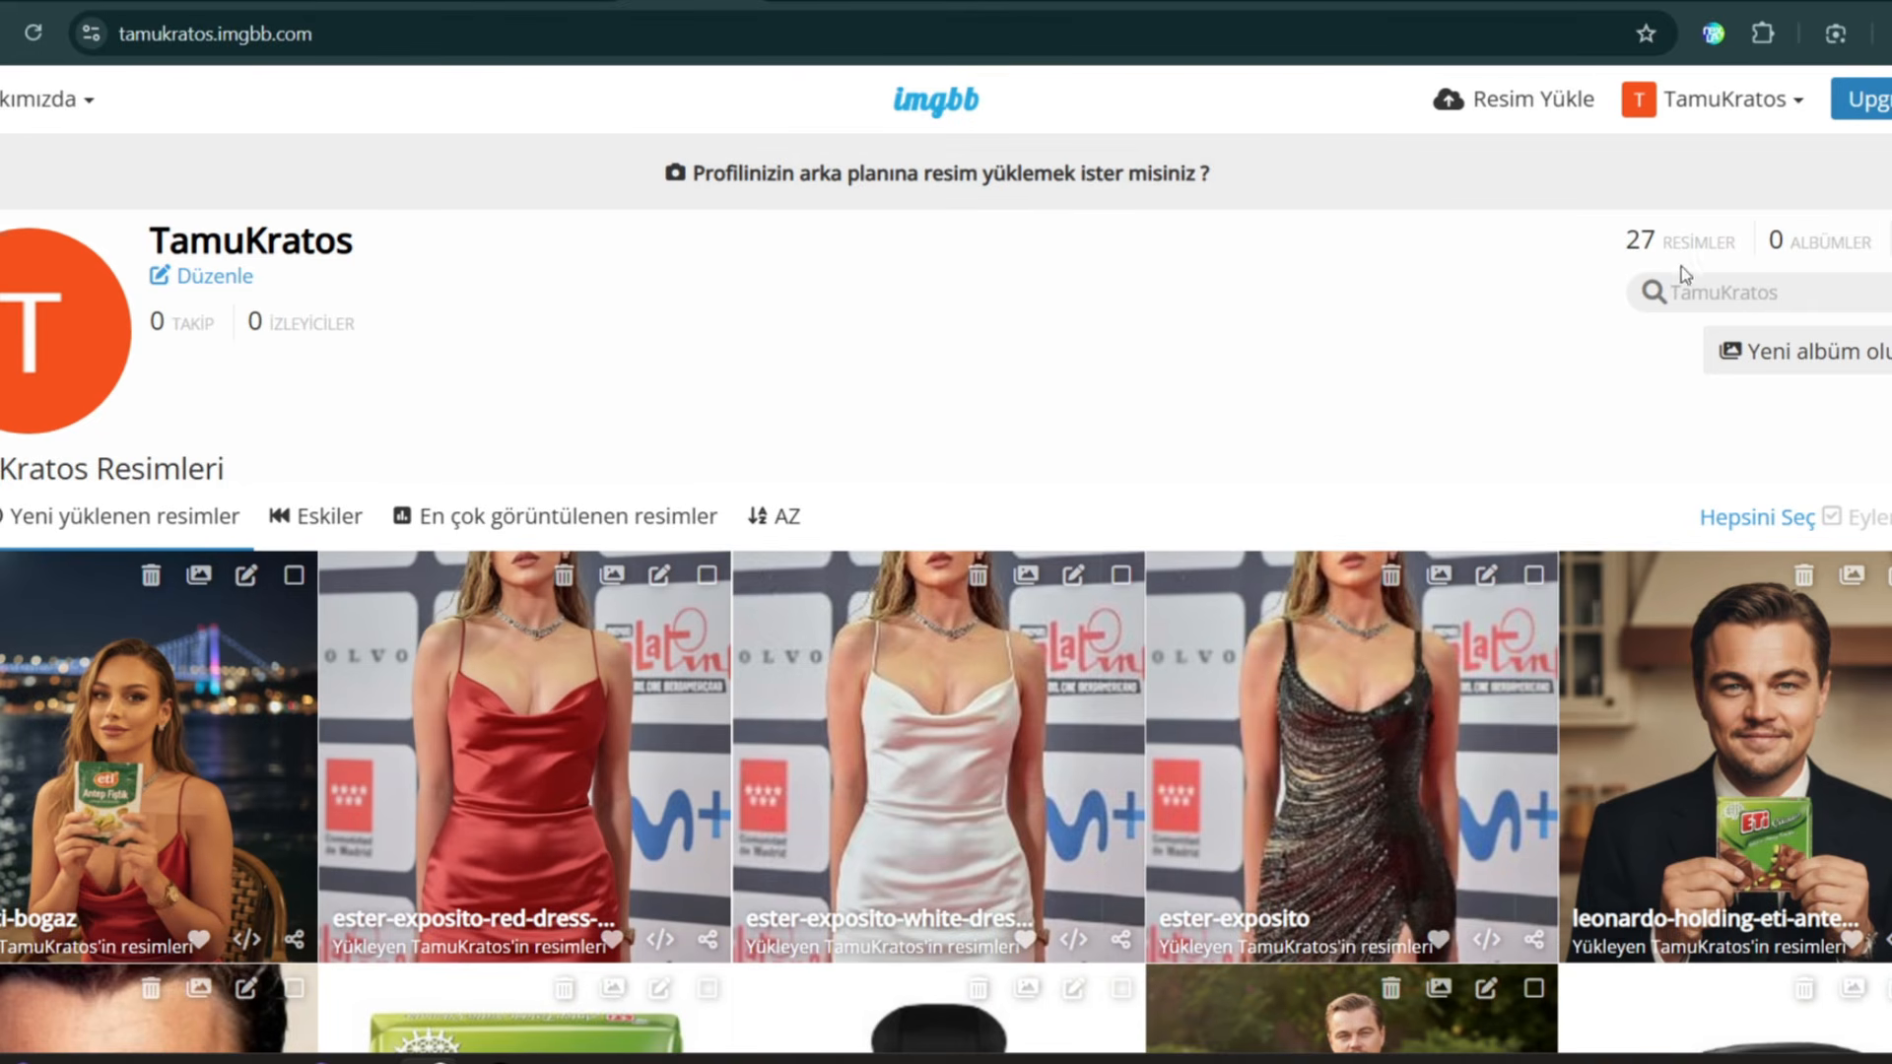
# - Open the API page on the imgbb site, highlight the API key and review the image upload endpoint and parameters
pyautogui.click(68, 101)
pyautogui.click(66, 204)
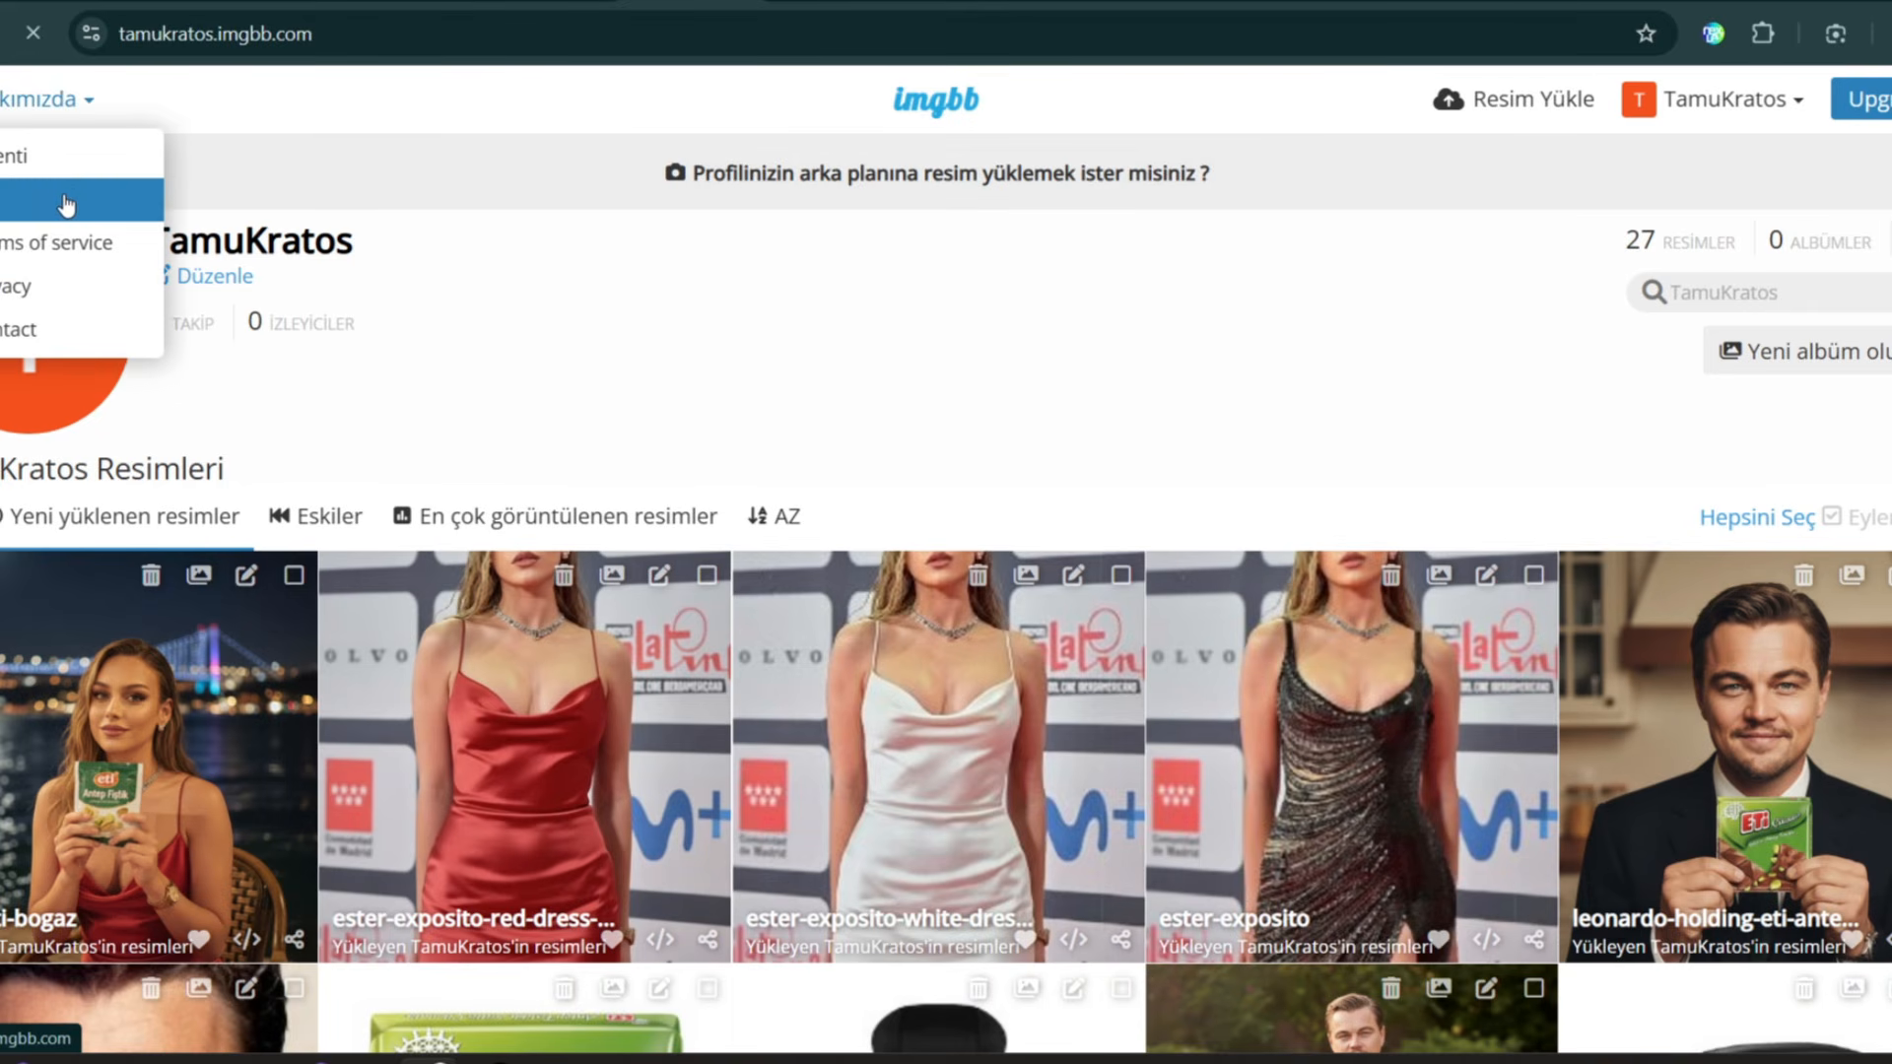
pyautogui.doubleClick(683, 309)
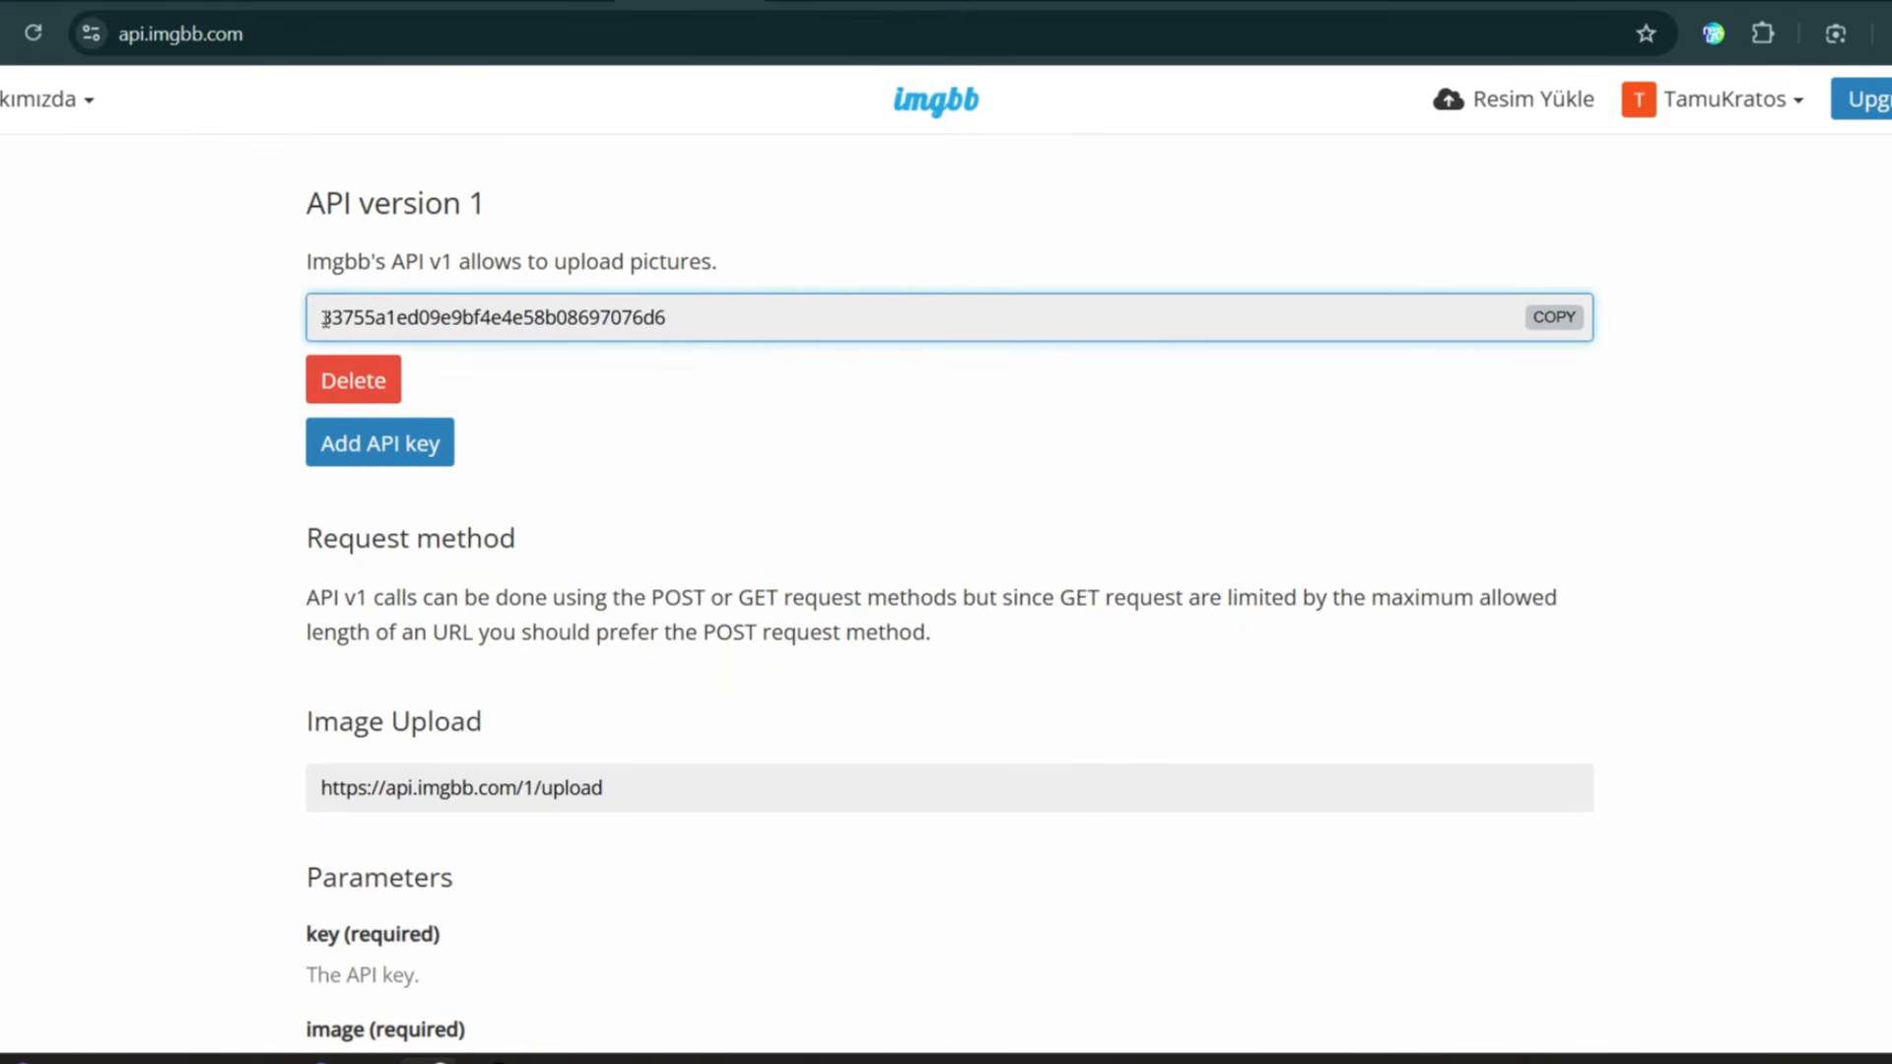
pyautogui.click(635, 398)
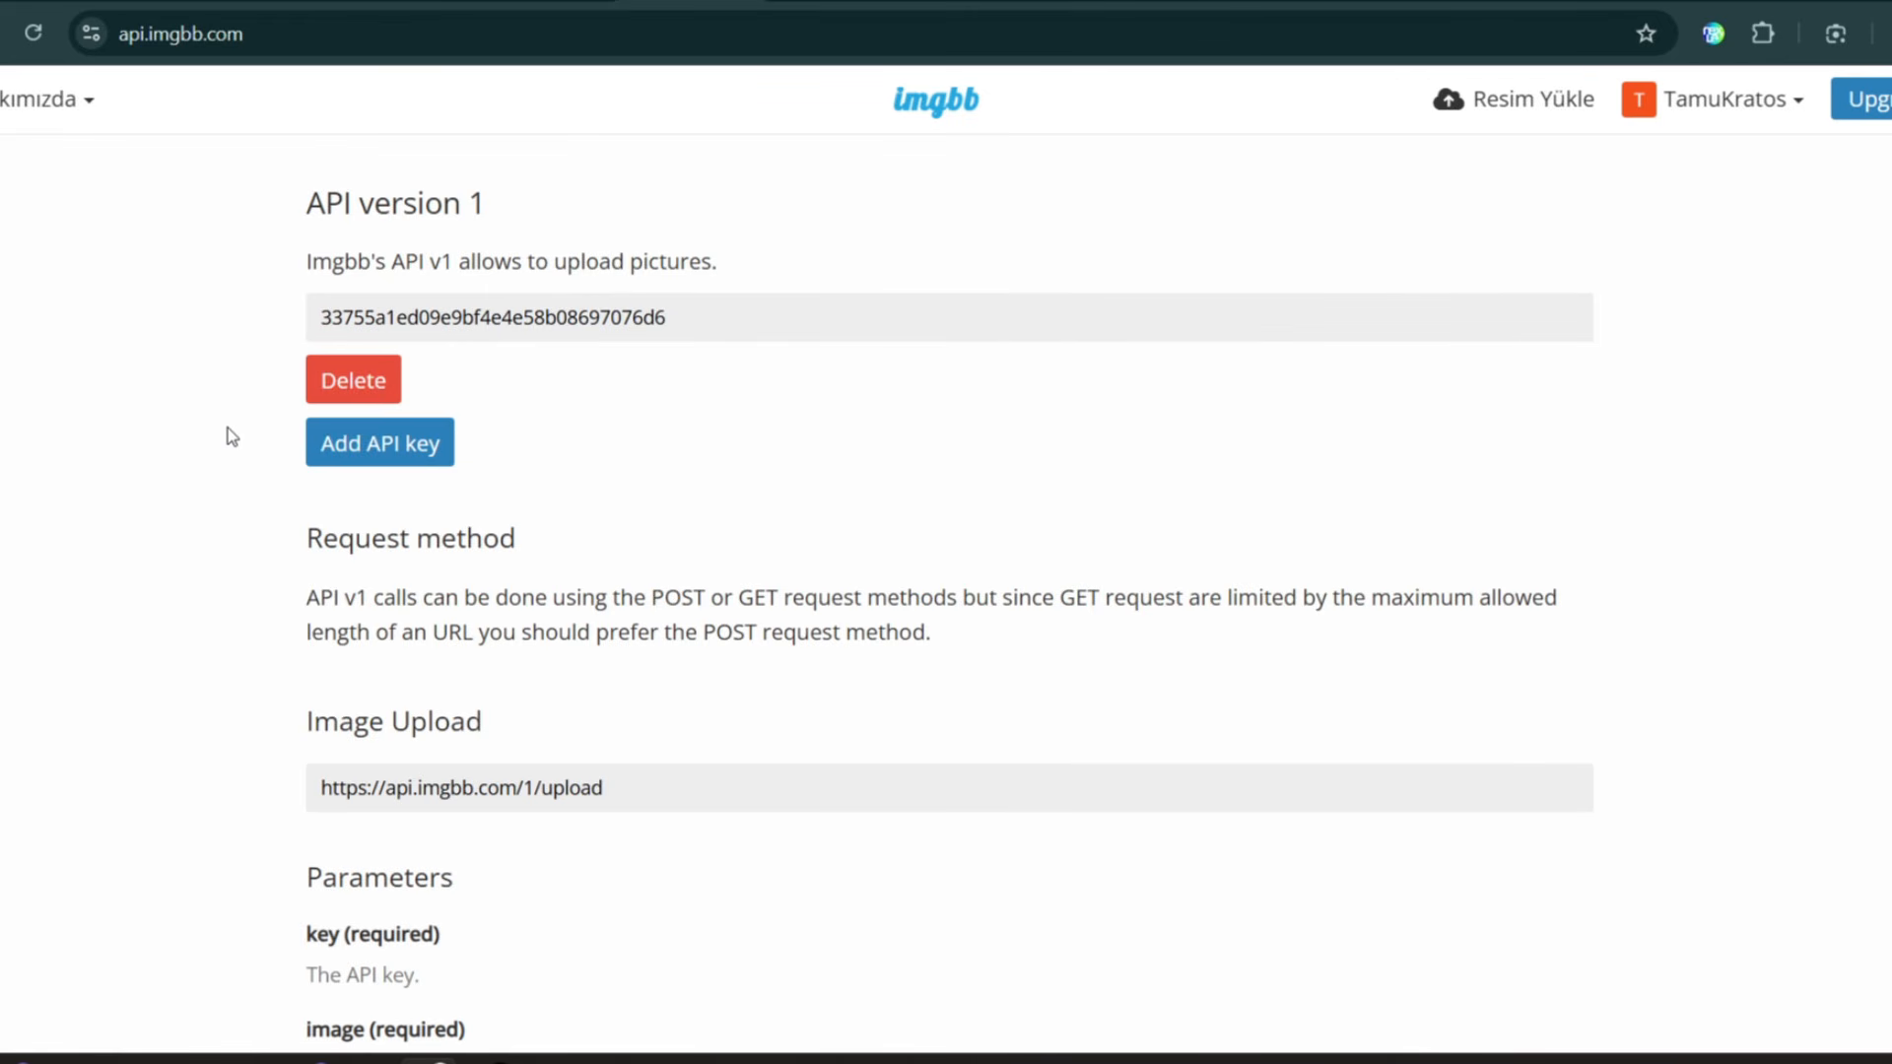
pyautogui.scroll(-4, 281, 646)
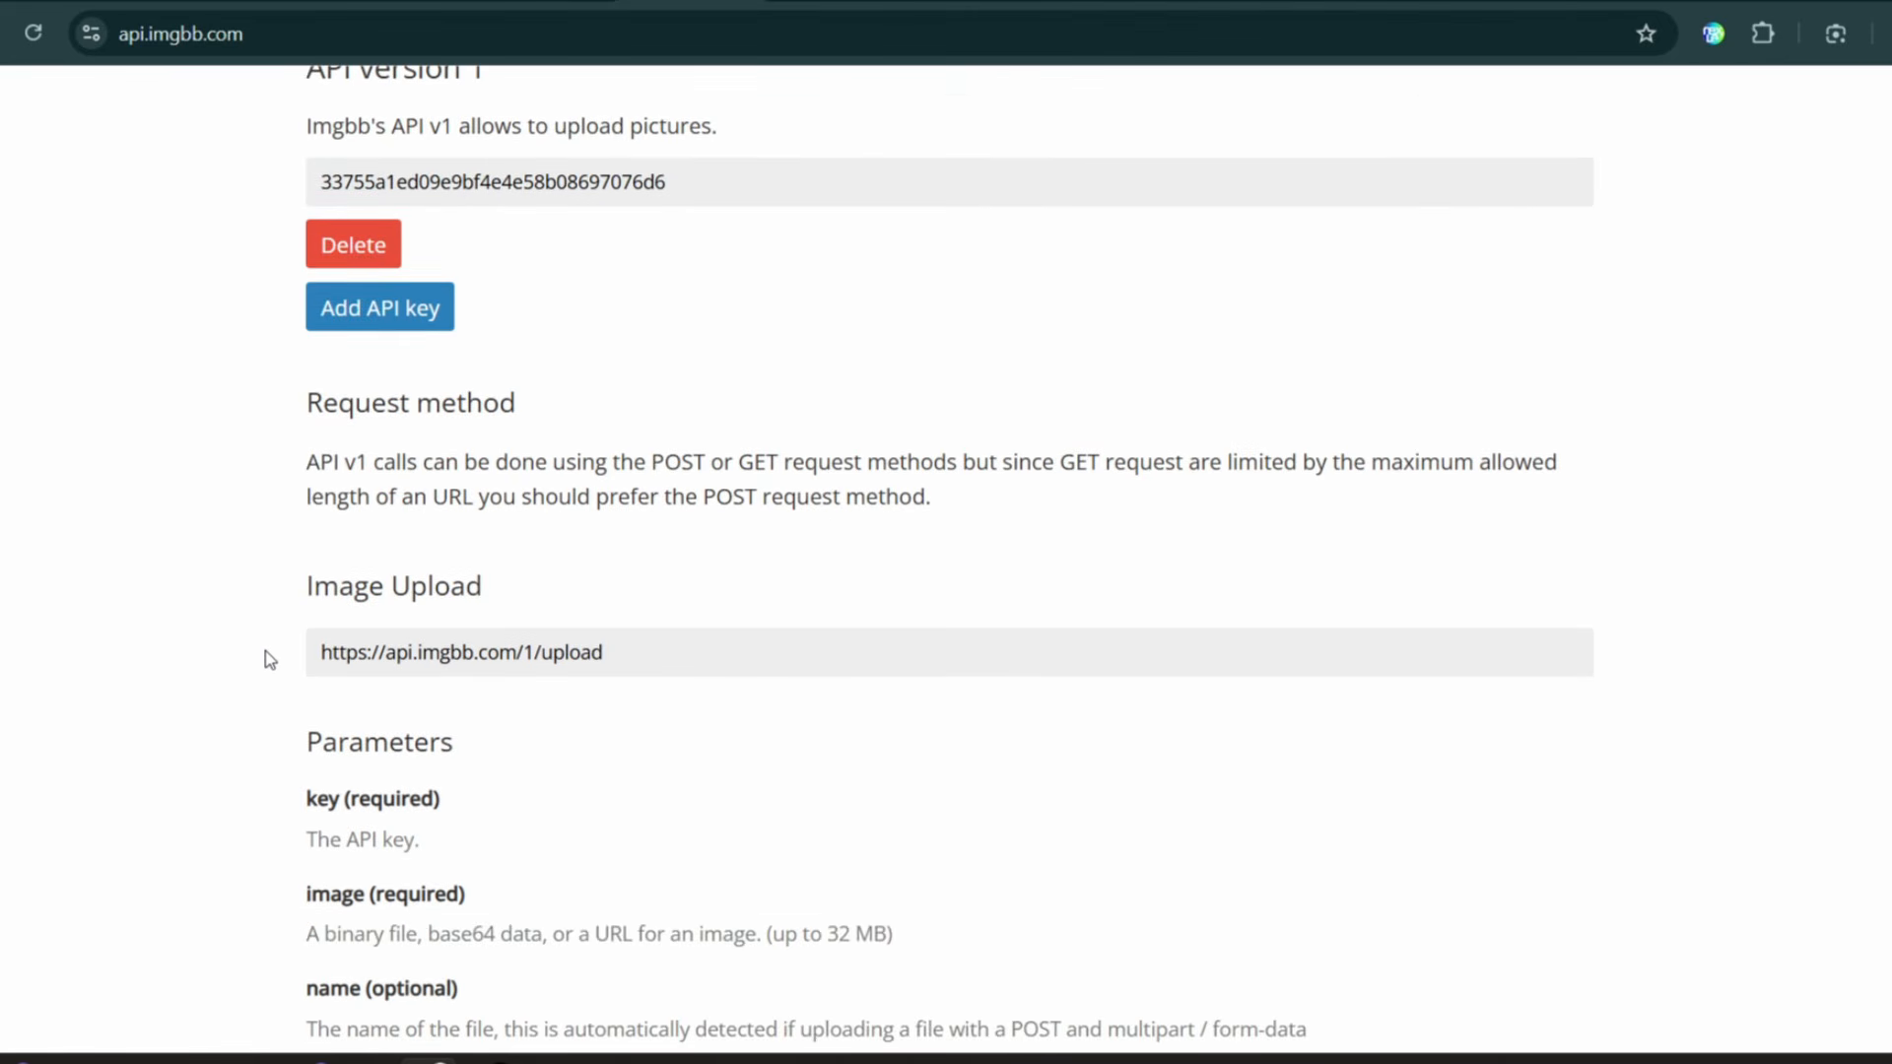
# - Review the upload parameters and API response documentation on the imgbb API page, highlighting the Example call heading and its curl request
pyautogui.scroll(-1, 268, 659)
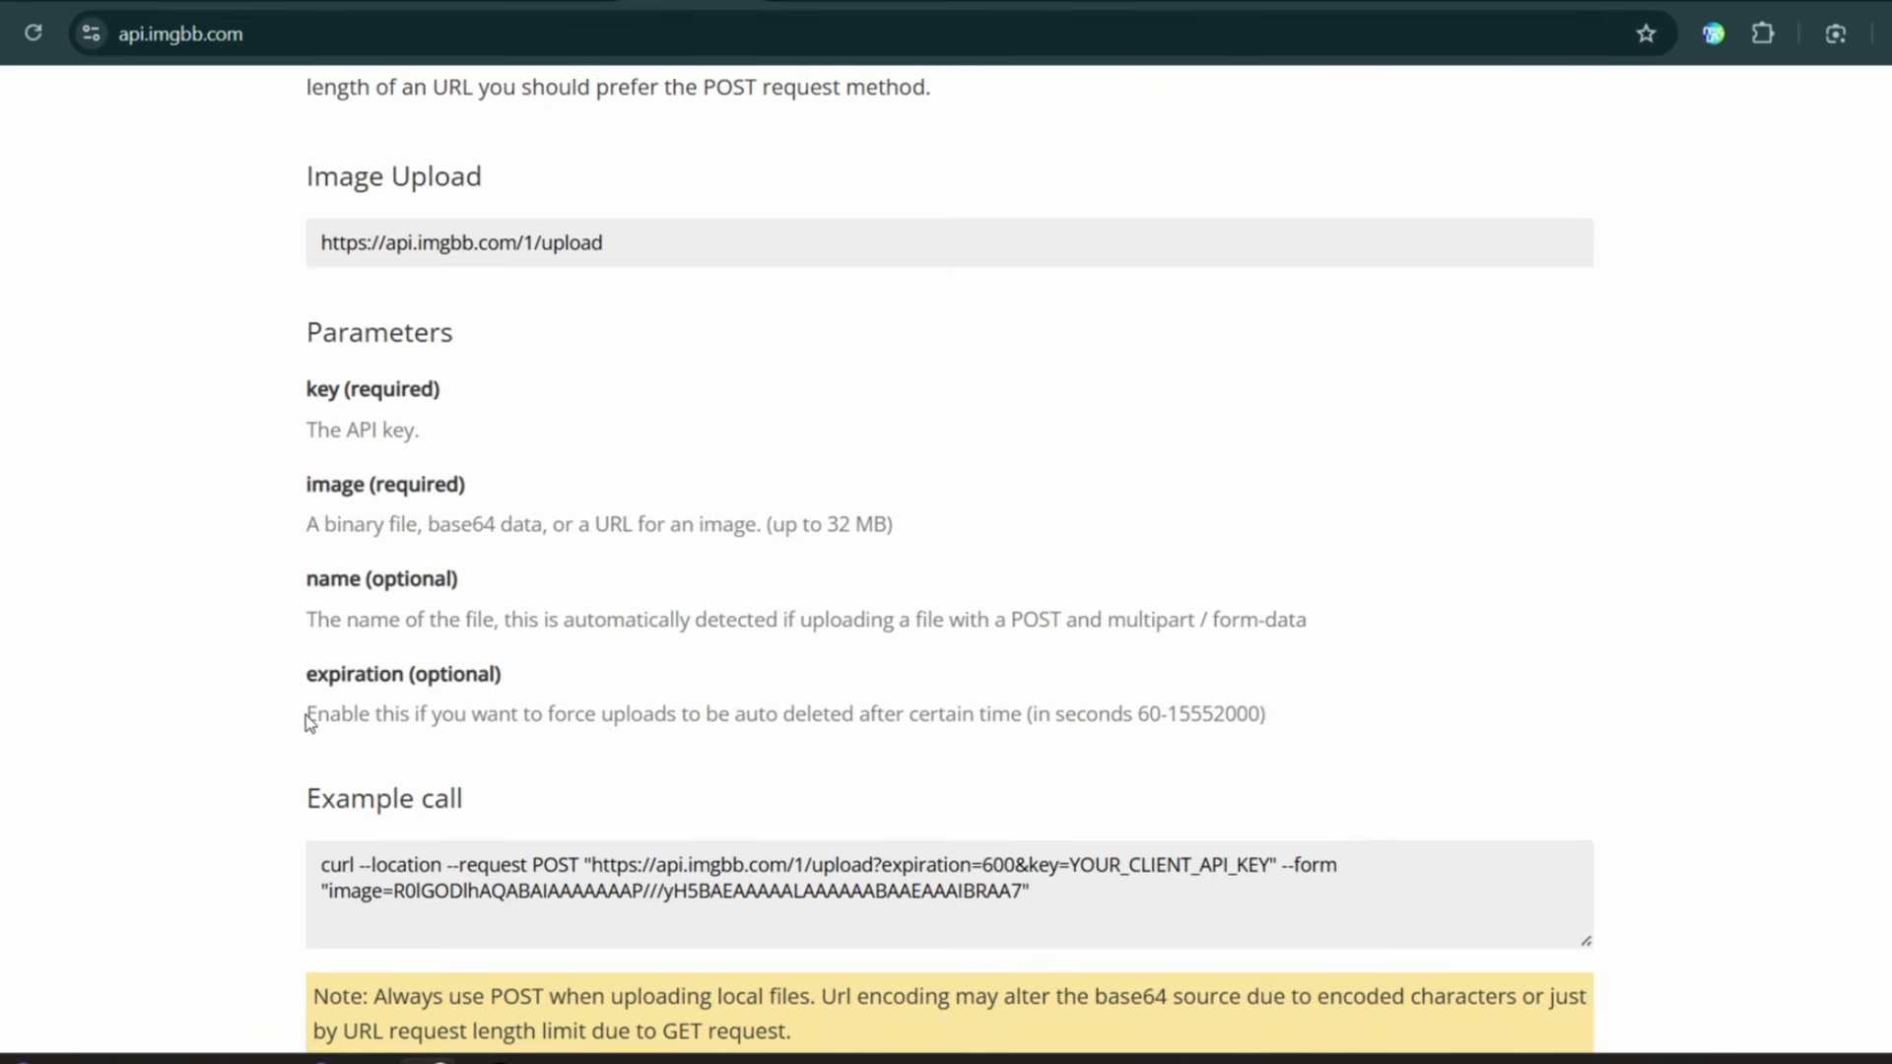
pyautogui.scroll(-5, 251, 734)
pyautogui.scroll(-3, 239, 737)
pyautogui.scroll(7, 238, 744)
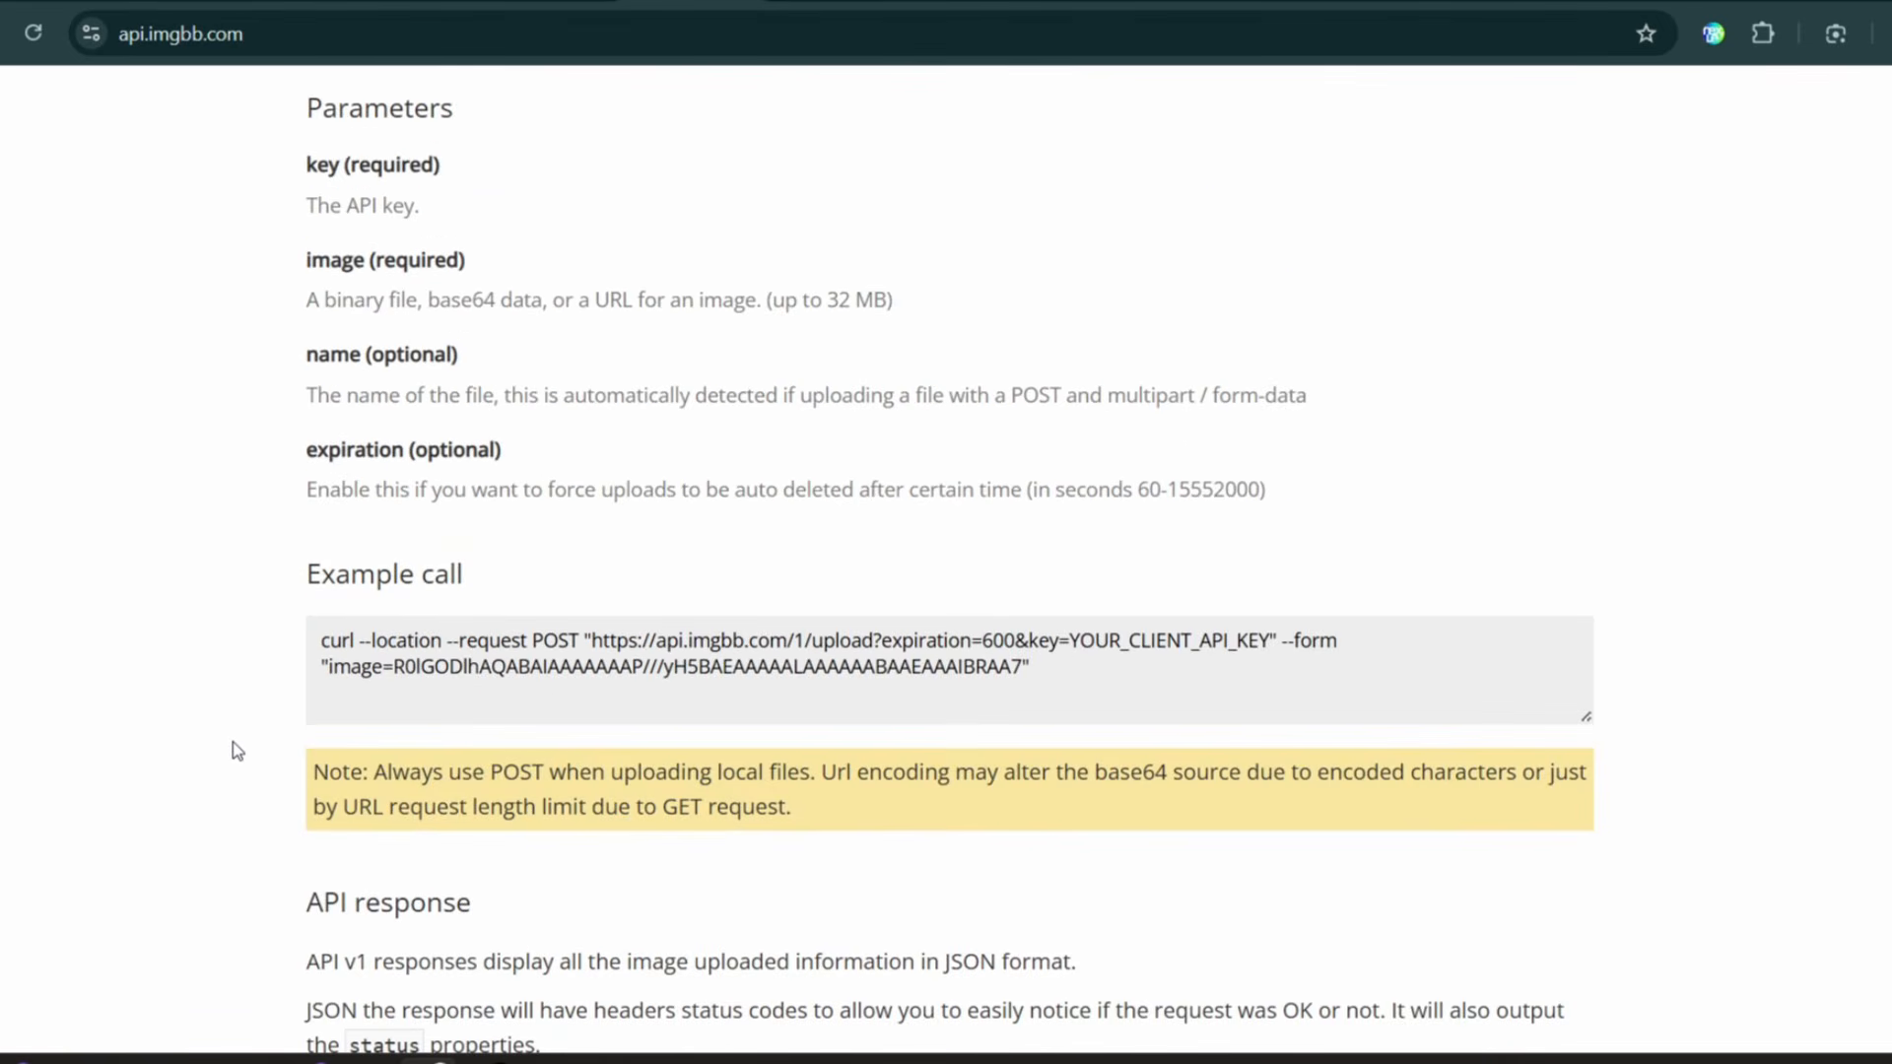
pyautogui.moveTo(309, 583); pyautogui.dragTo(463, 577)
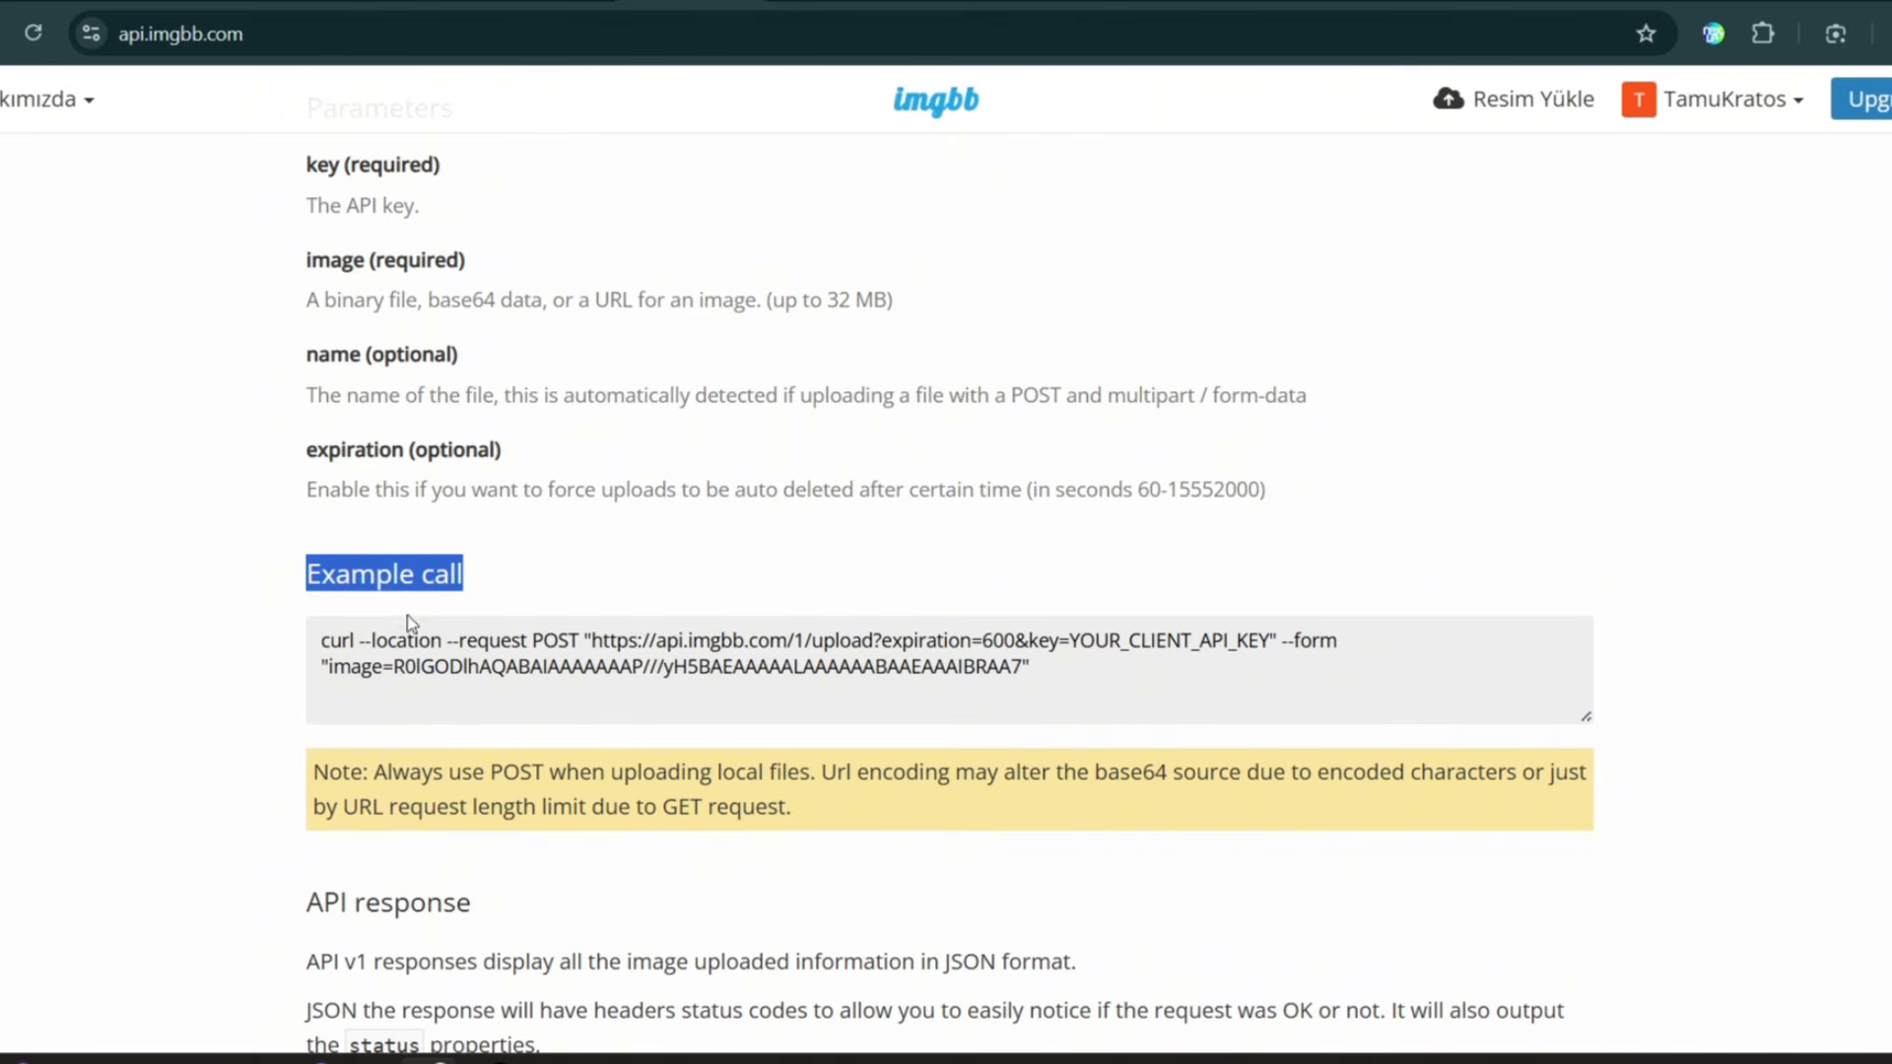
pyautogui.moveTo(328, 640); pyautogui.dragTo(1059, 675)
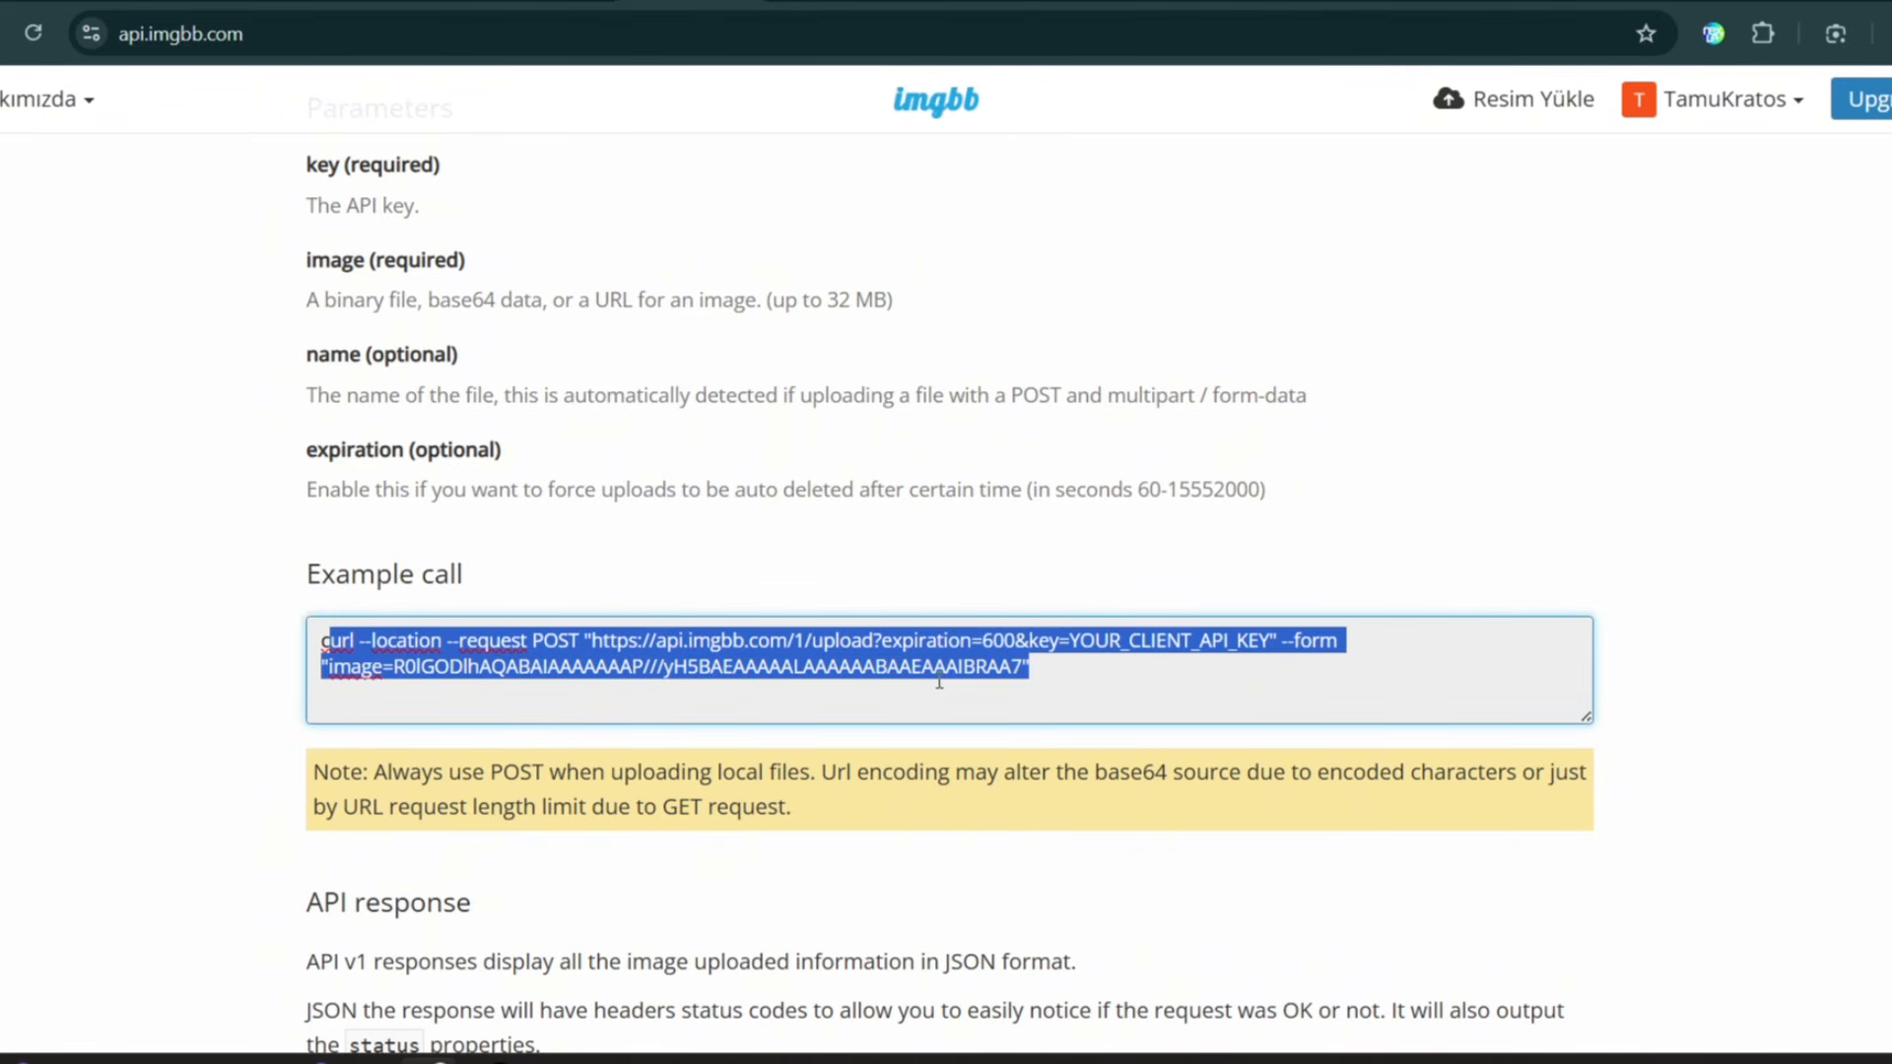
pyautogui.click(240, 655)
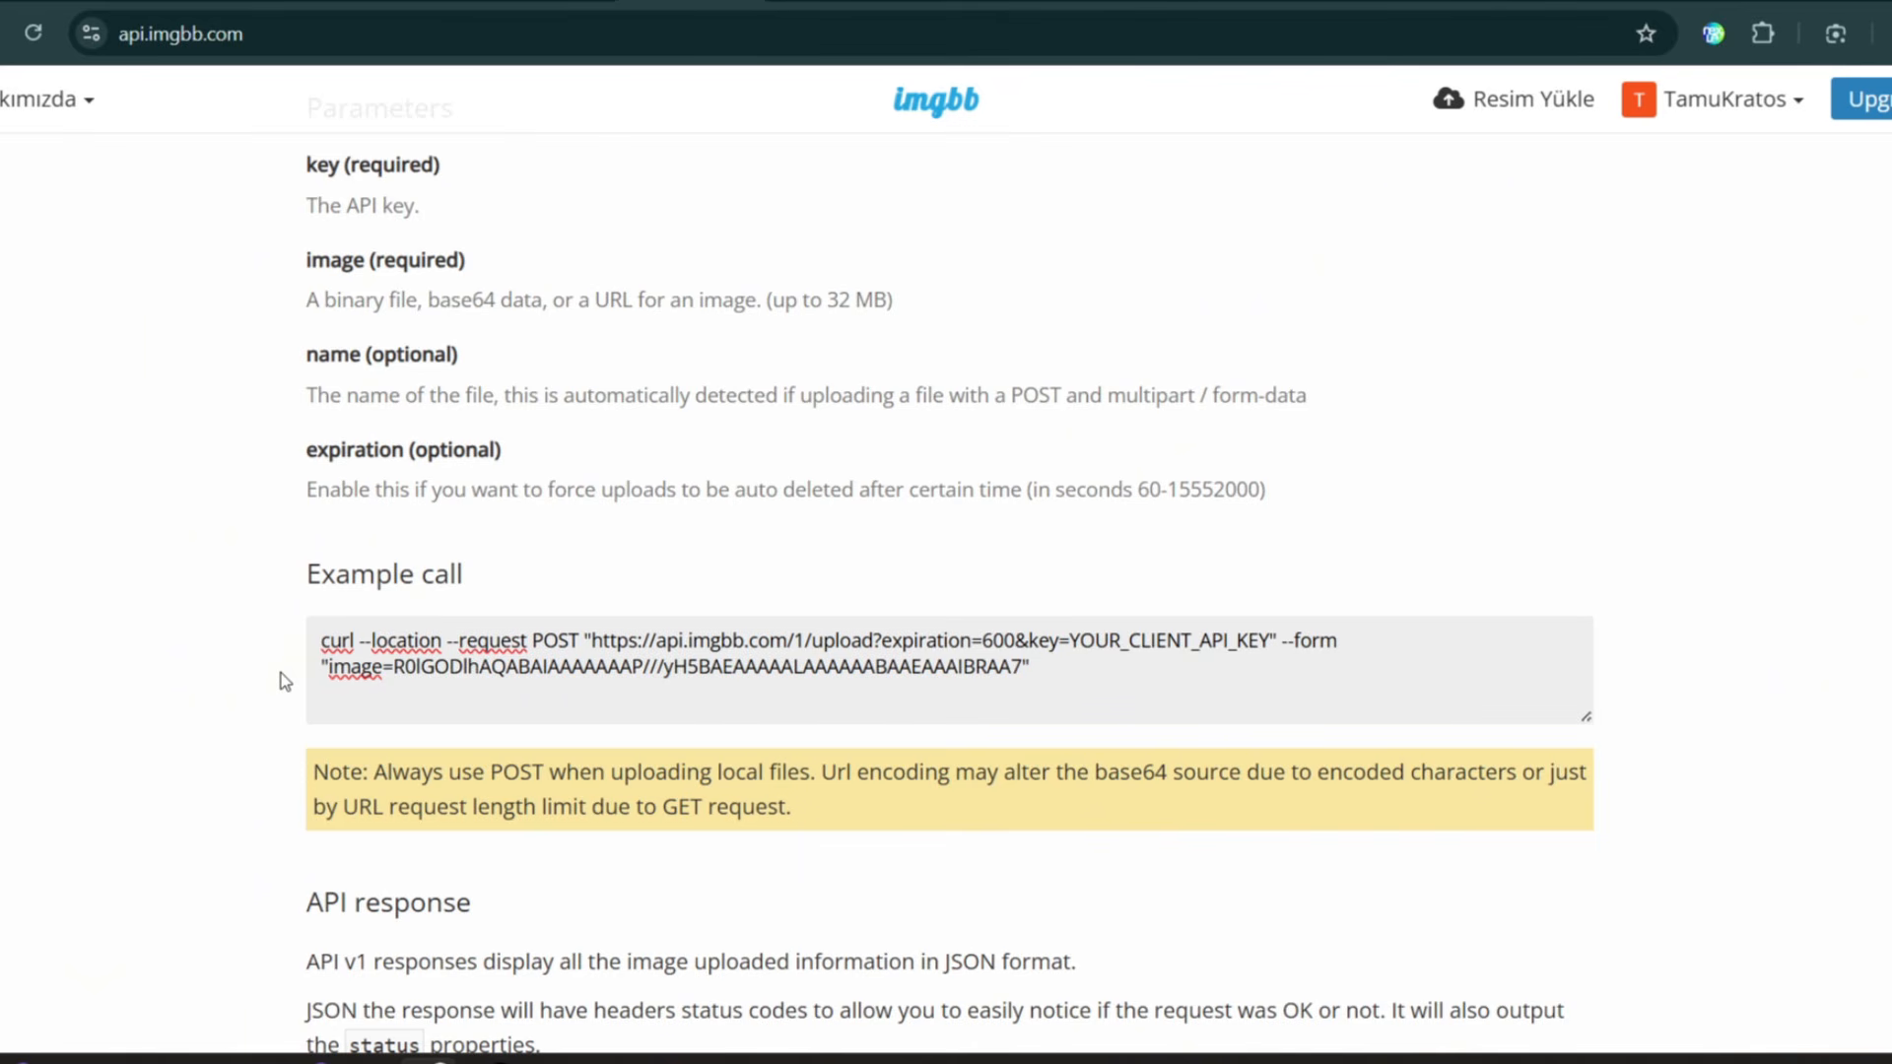
pyautogui.scroll(8, 284, 690)
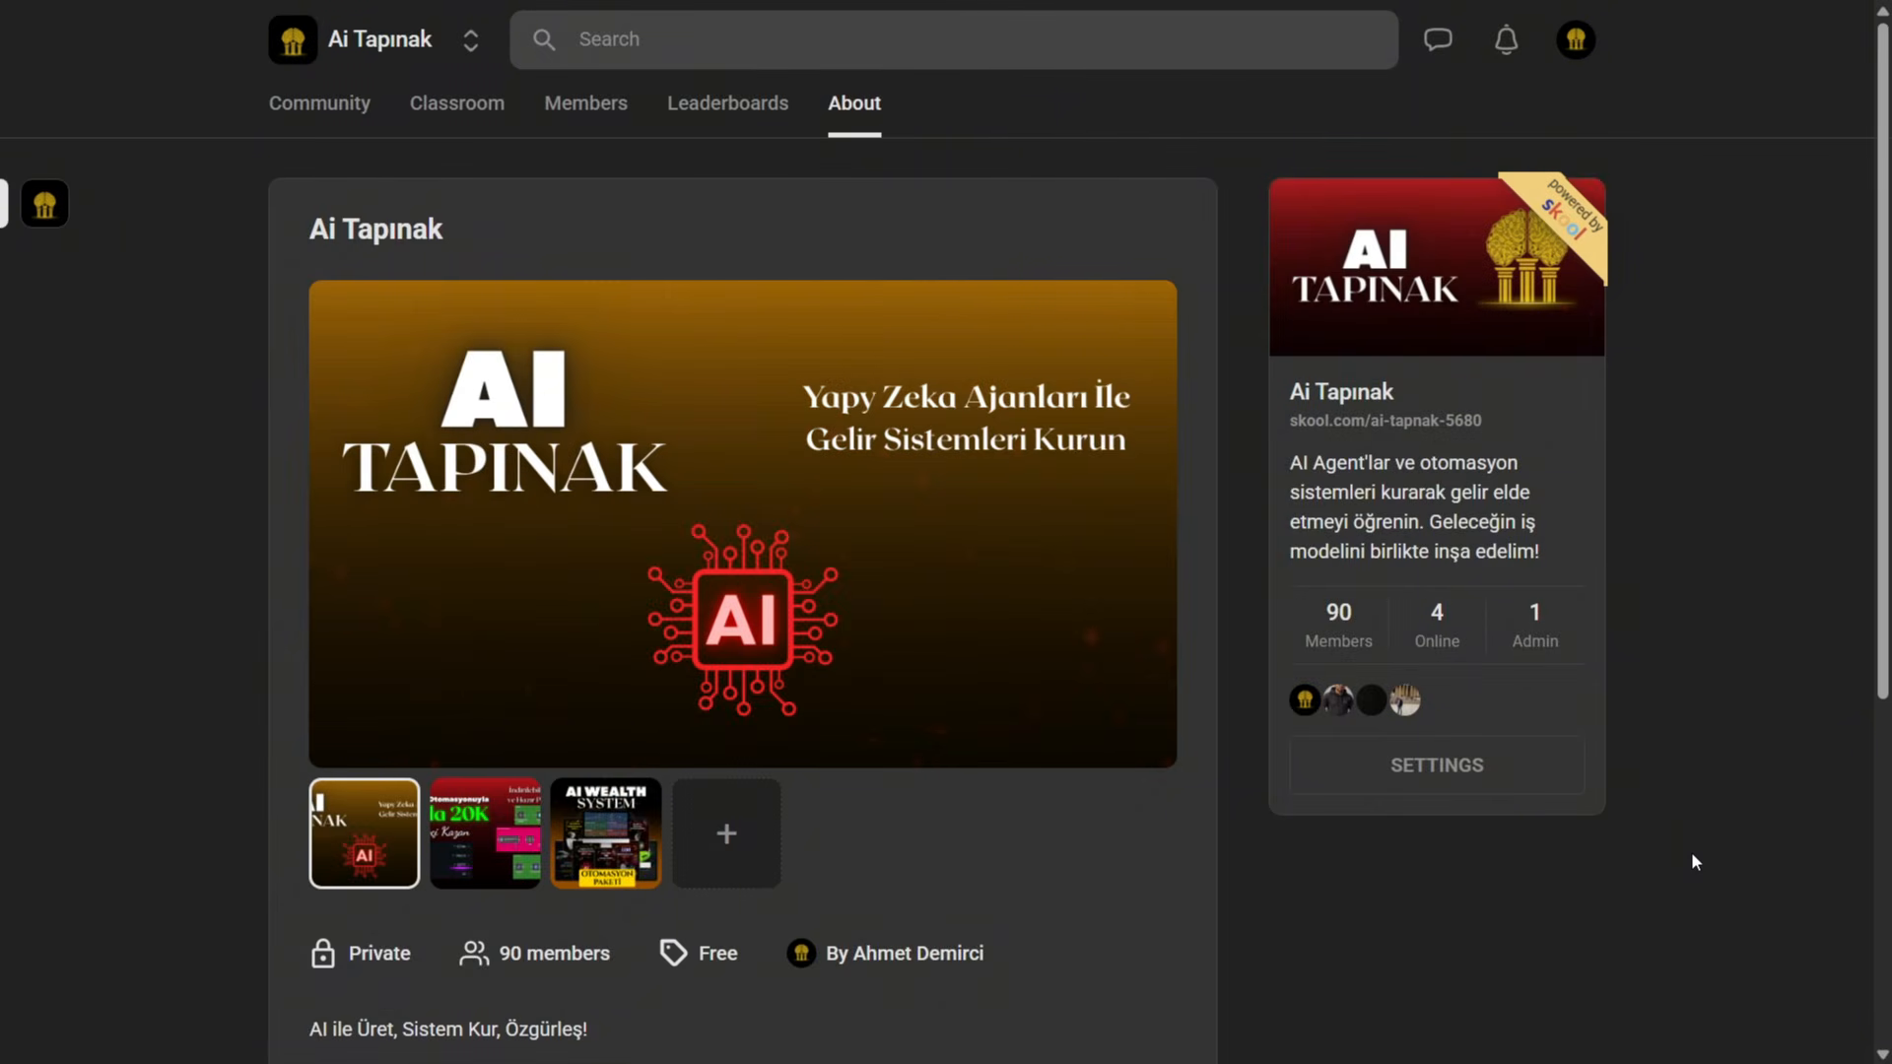
# - On the Ai Tapınak community's About page on Skool, highlight the Free label in the group details
pyautogui.moveTo(746, 953); pyautogui.dragTo(690, 948)
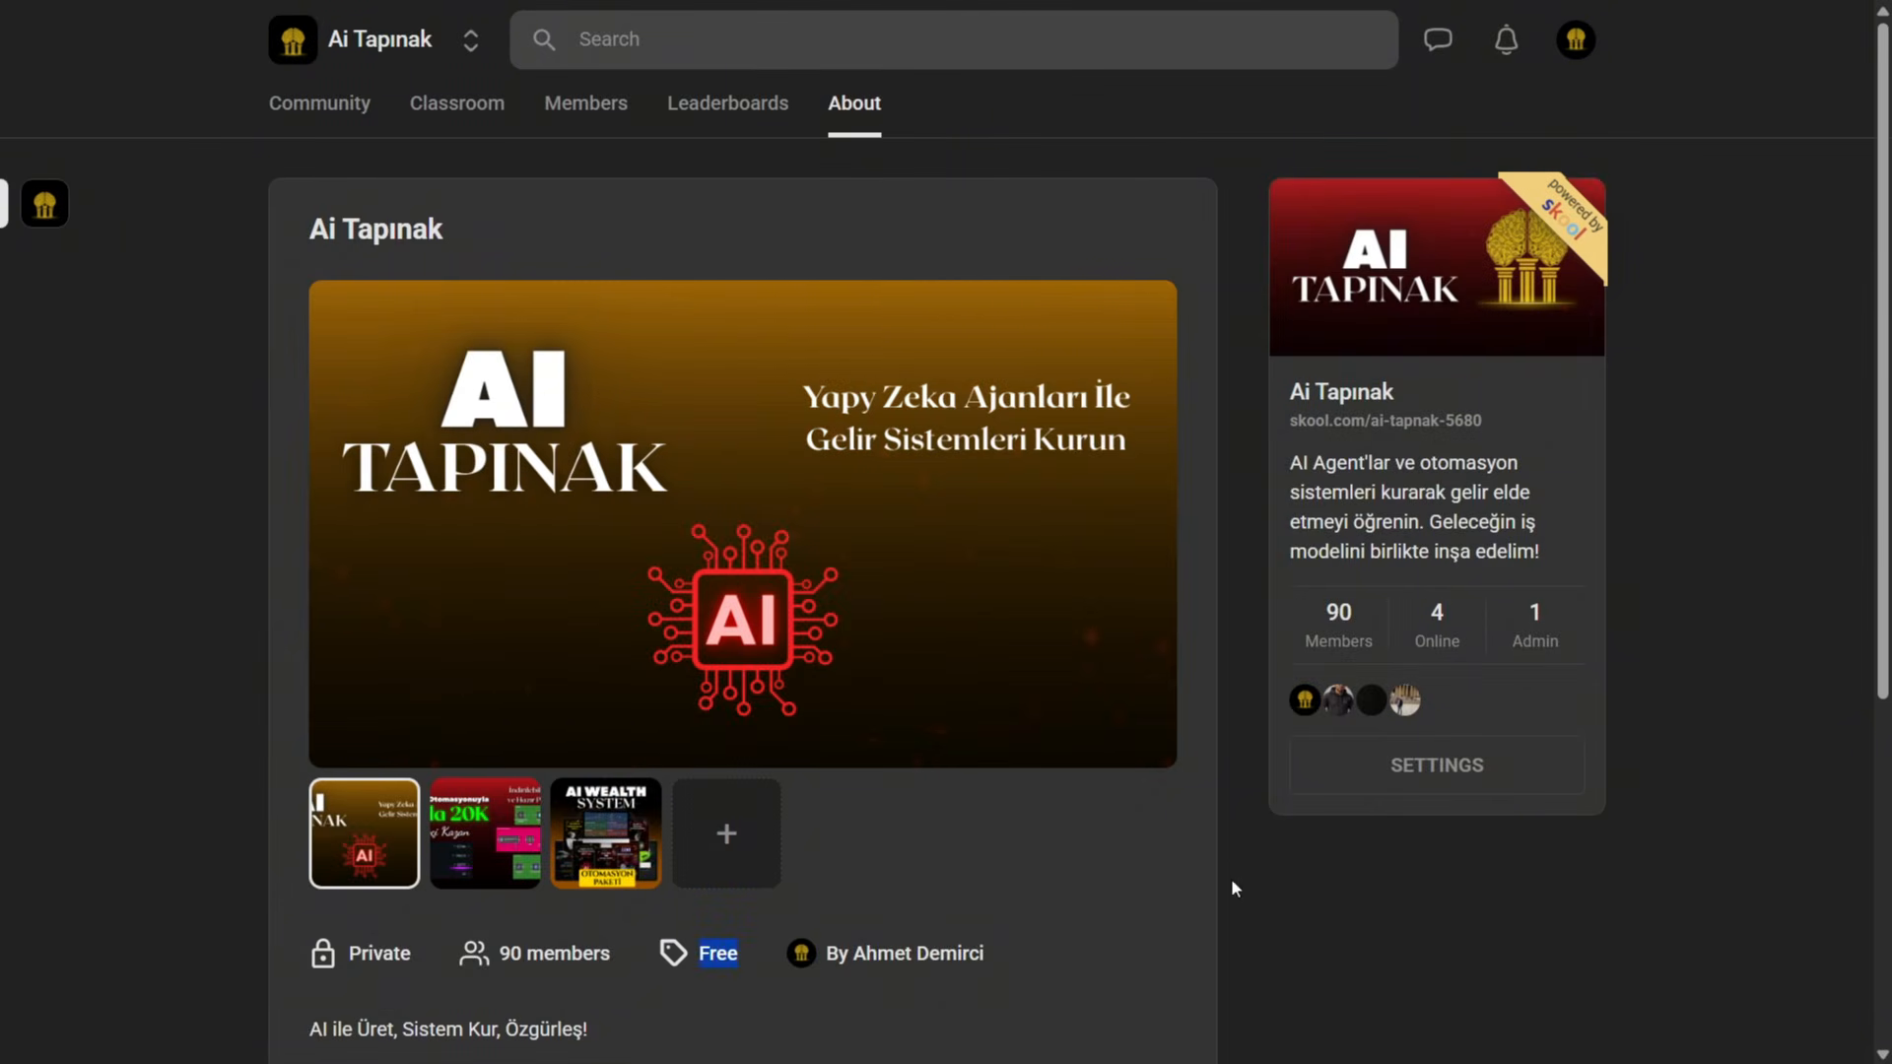